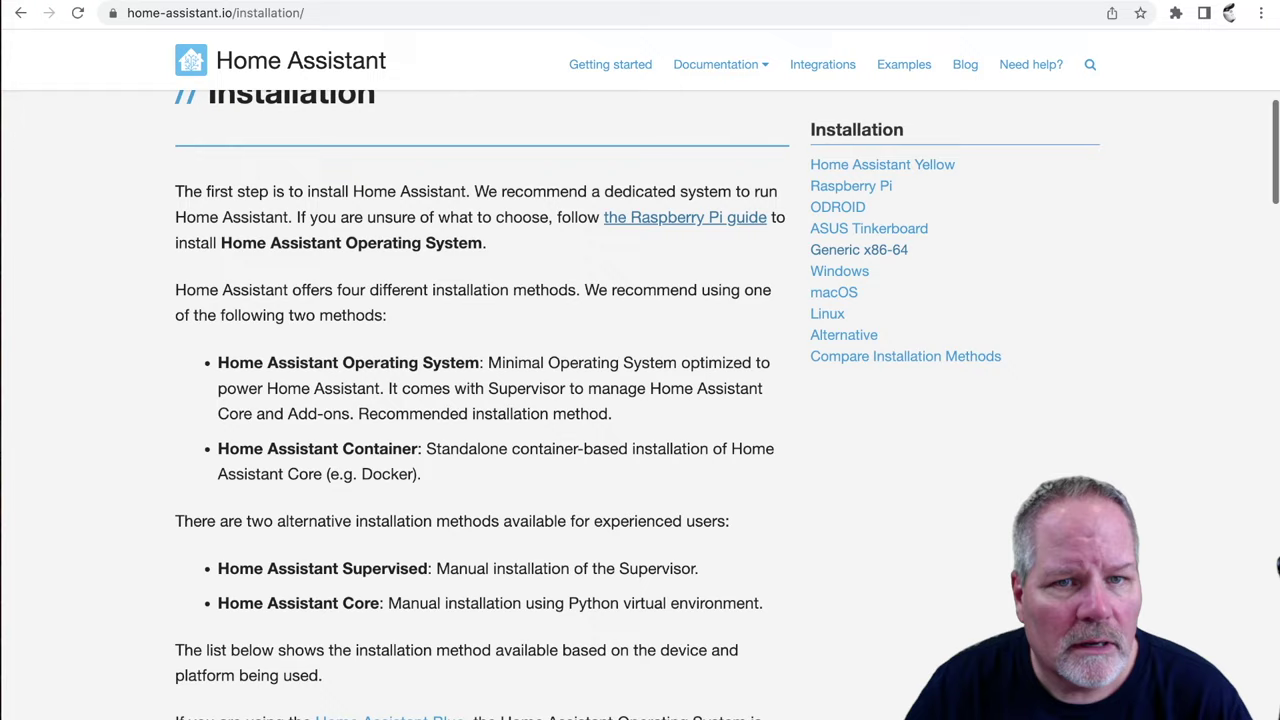
- Open the Raspberry Pi installation guide from the Home Assistant installation page
scroll(1277, 566, down, 8)
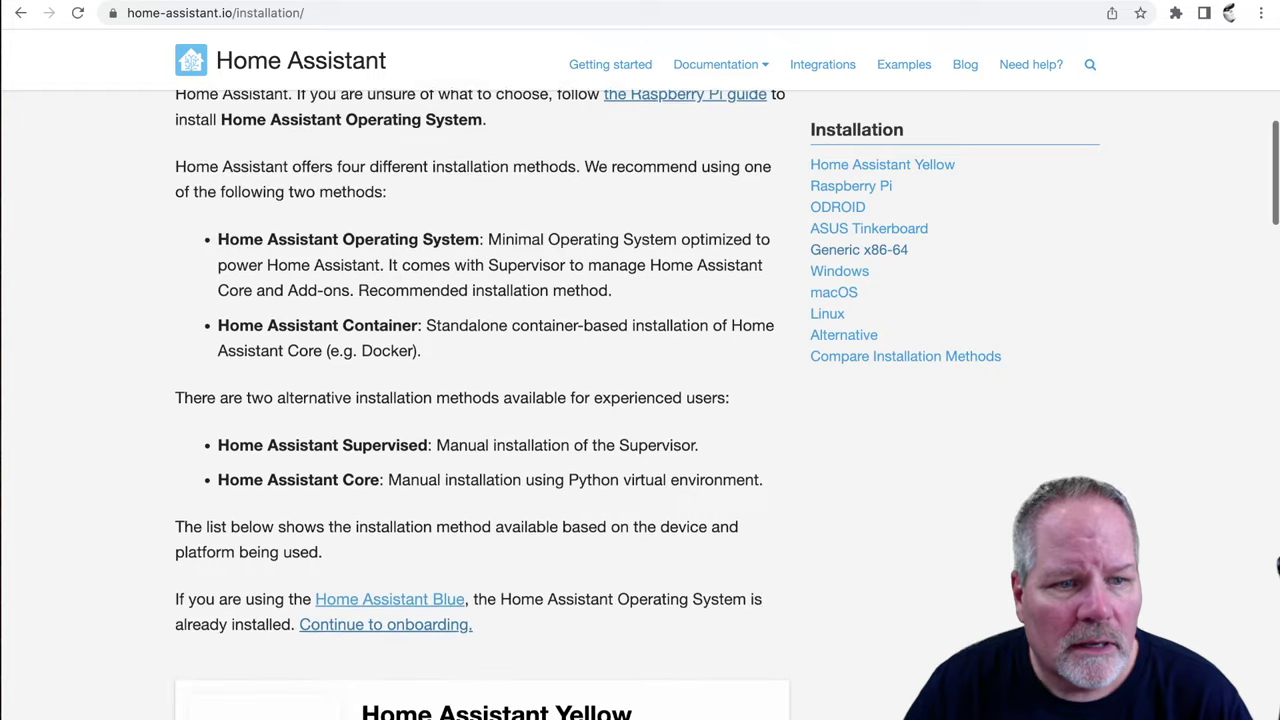
scroll(1277, 566, down, 4)
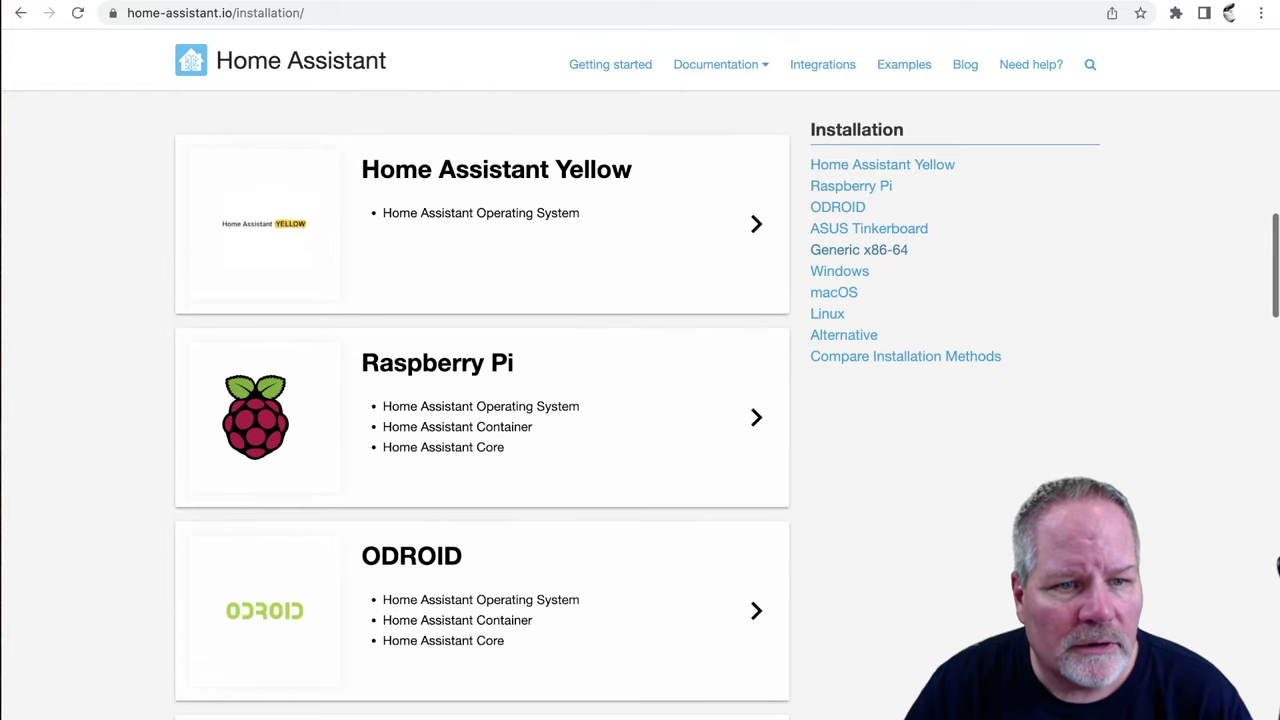
click(443, 369)
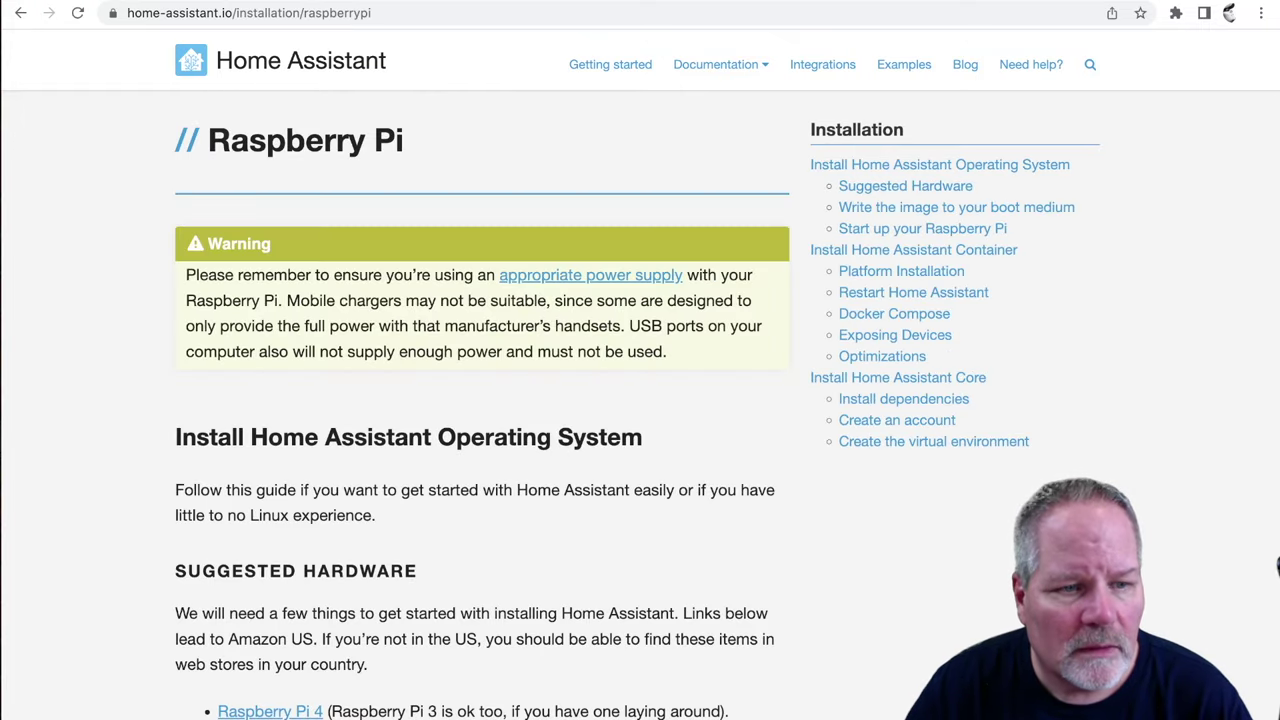
- Open the Balena Etcher page linked in the guide's instructions for writing the image to the boot medium
scroll(1277, 566, down, 7)
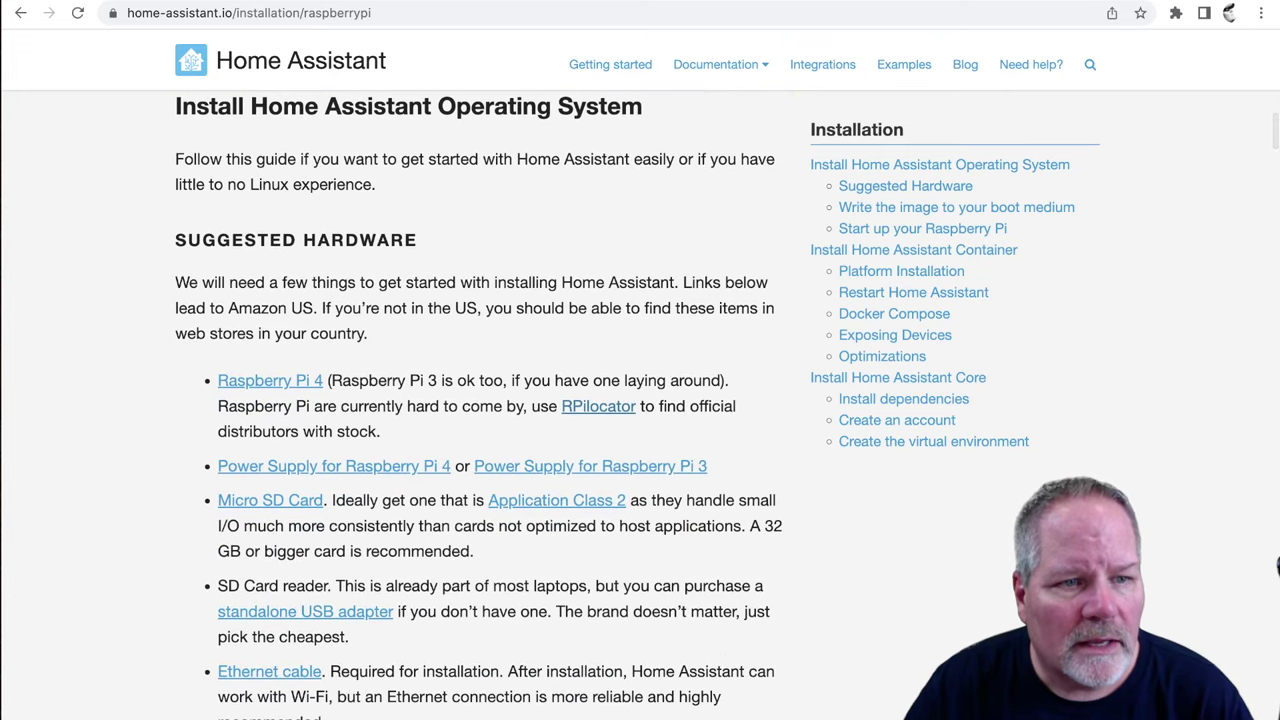
scroll(1277, 566, down, 2)
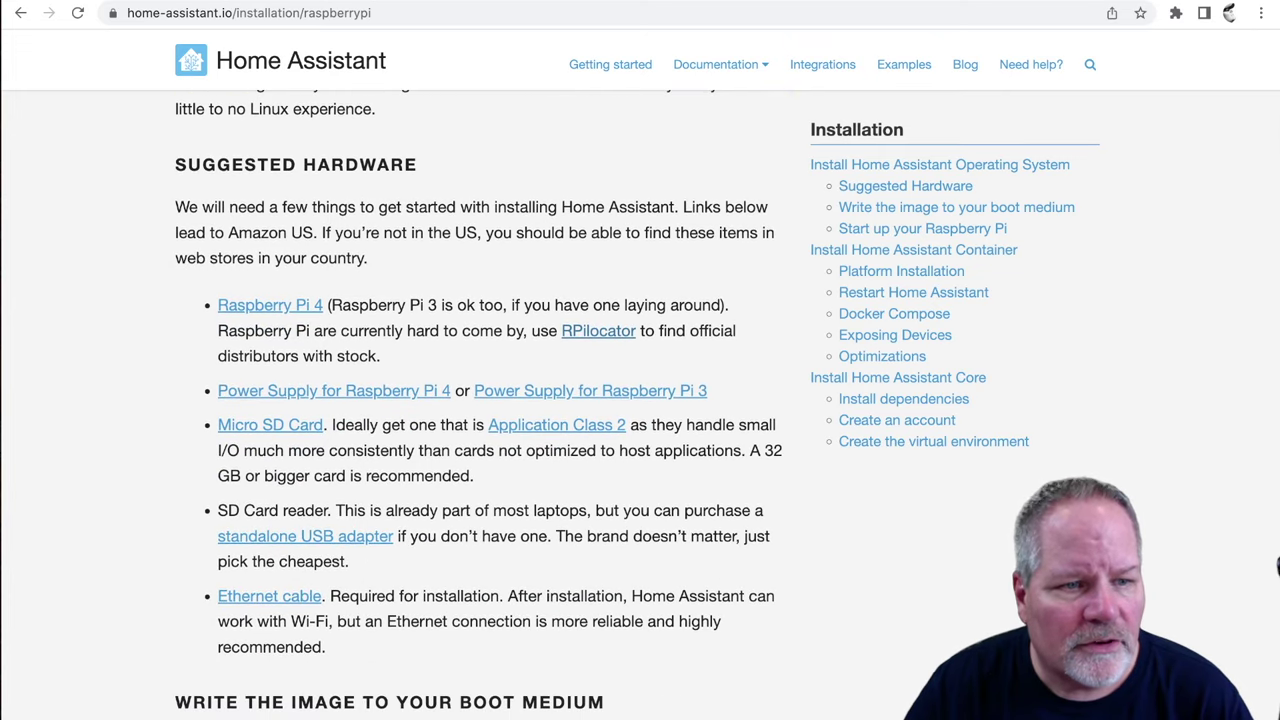
scroll(1277, 566, down, 10)
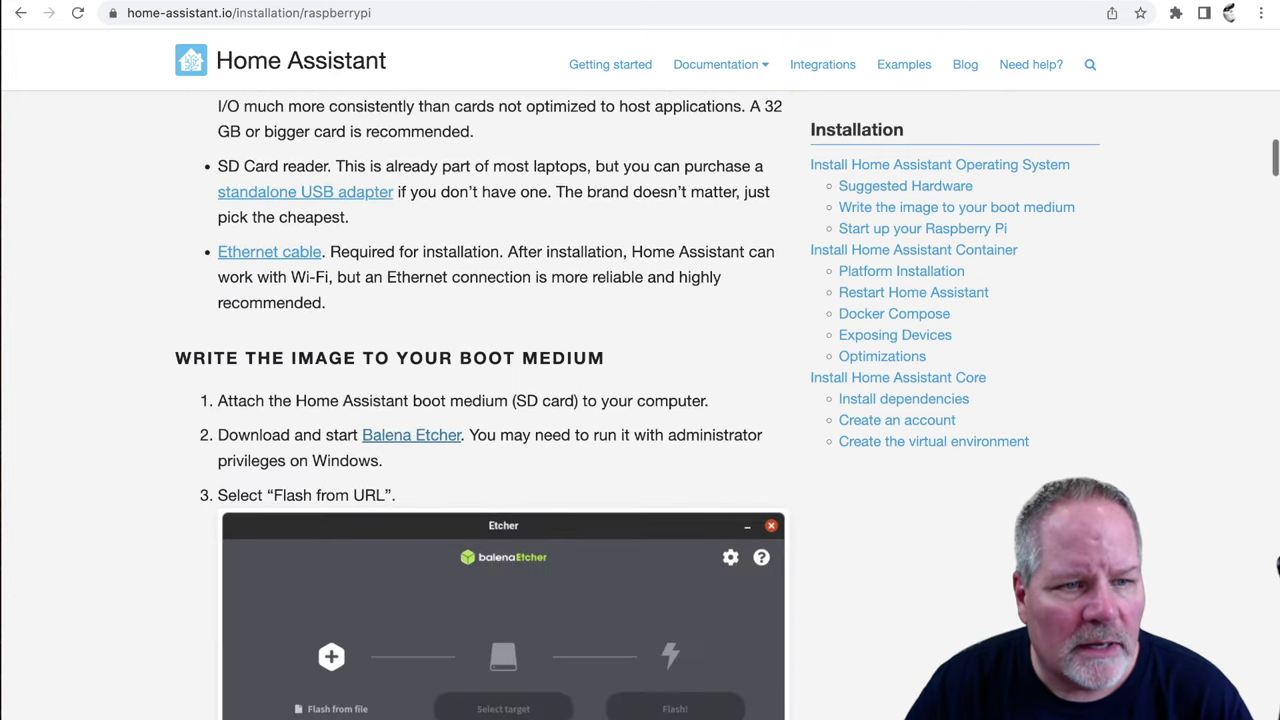
scroll(1277, 566, down, 2)
scroll(1277, 566, up, 1)
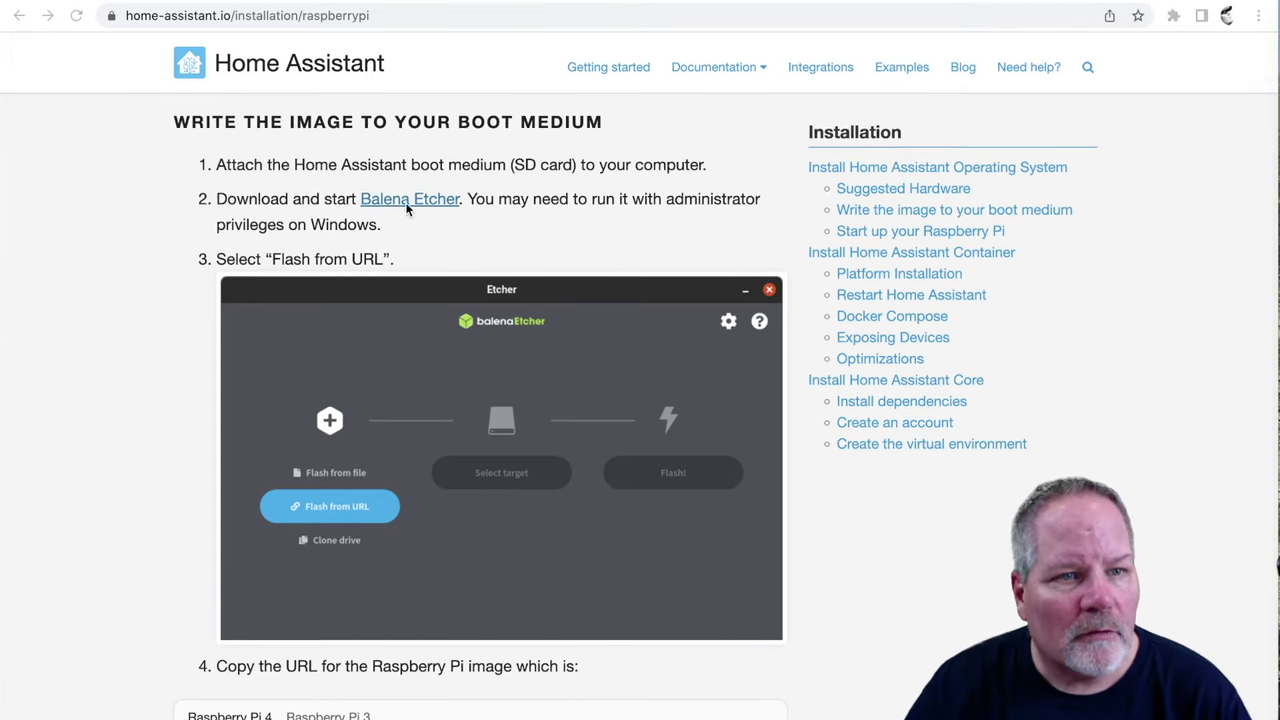
click(427, 201)
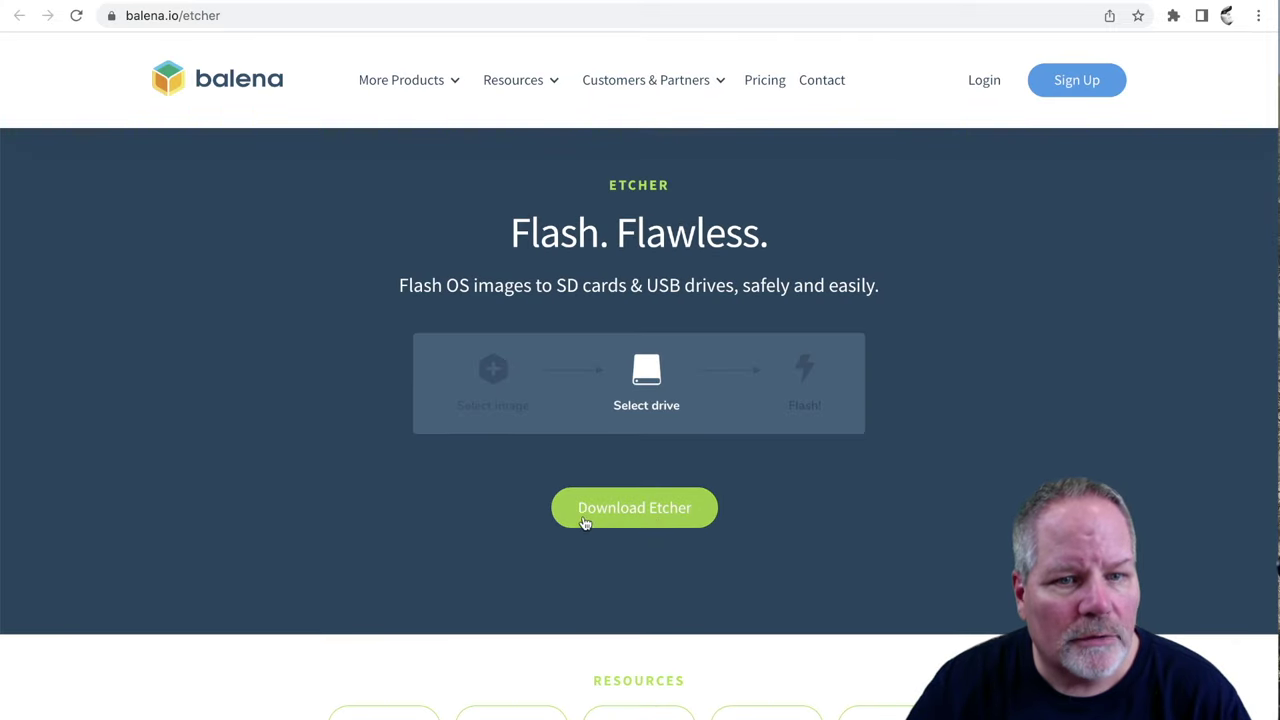
- Return to the Raspberry Pi guide and copy the image URL given for the Raspberry Pi 3
key(alt+Left)
scroll(126, 481, down, 1)
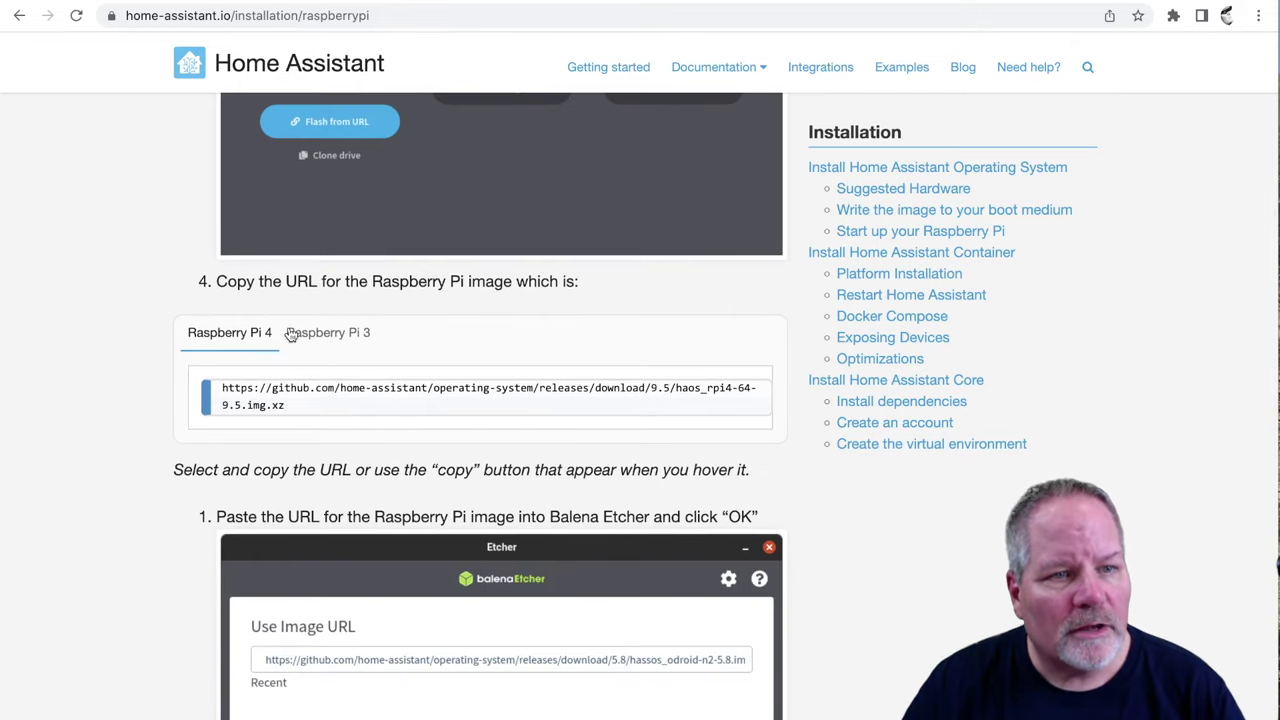
click(330, 340)
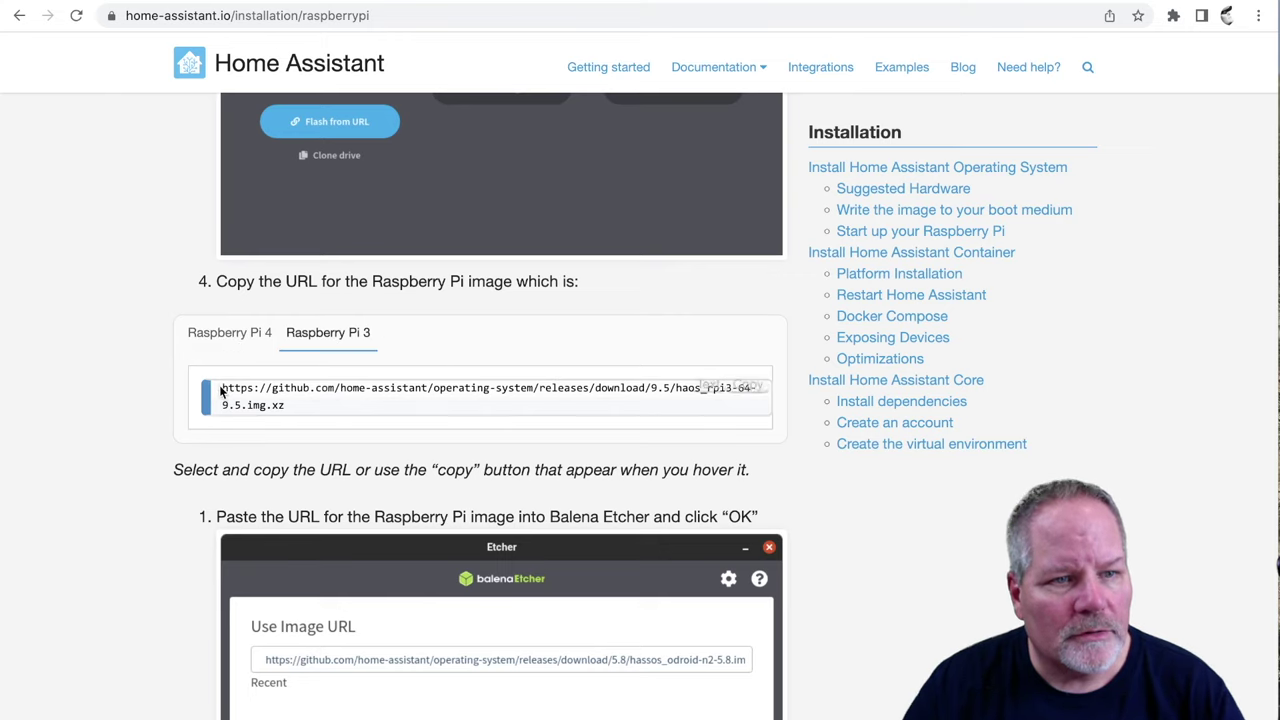
drag(222, 388, 285, 412)
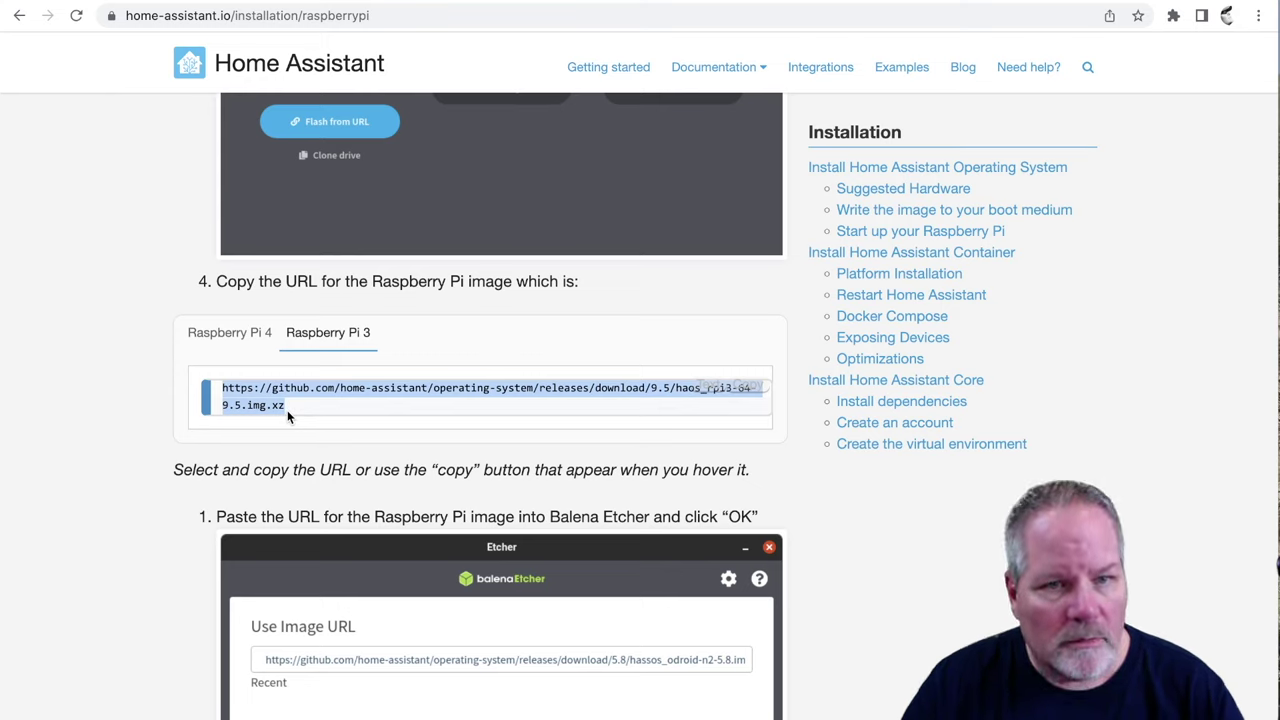
click(754, 390)
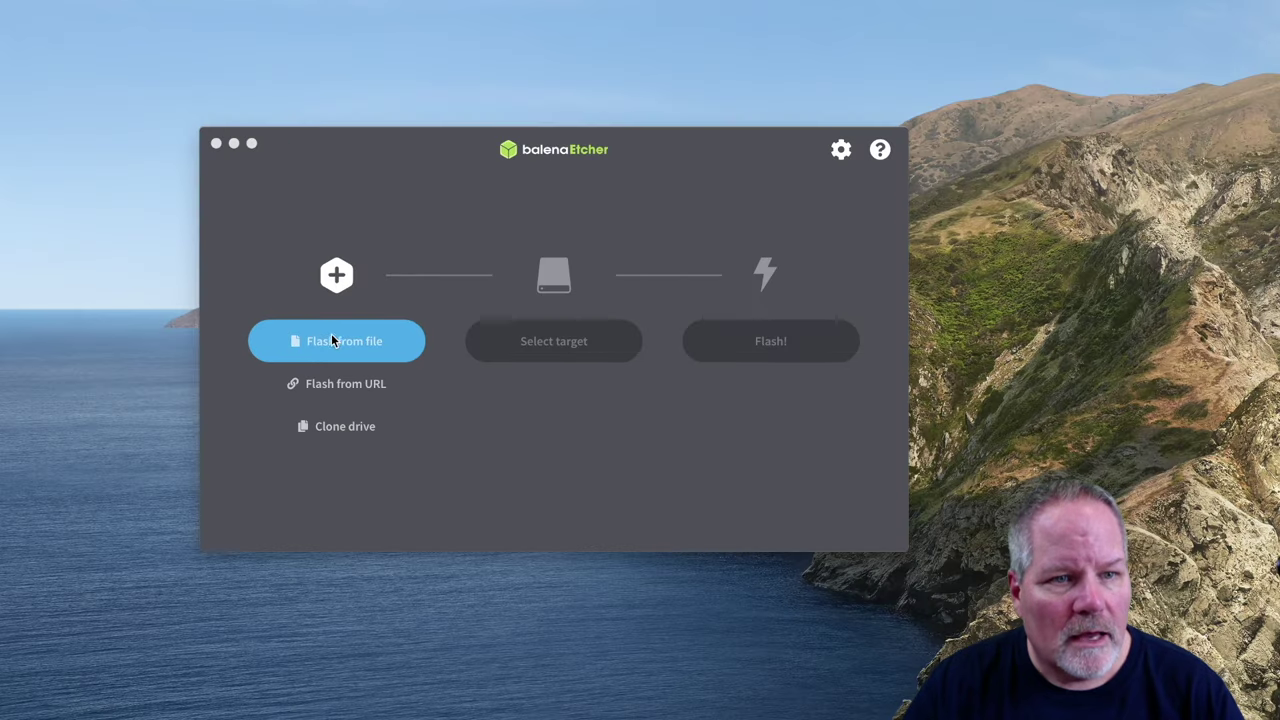
- Switch to balenaEtcher and set the flash source to the copied haos_rpi3-64-9.5.img.xz URL
click(323, 388)
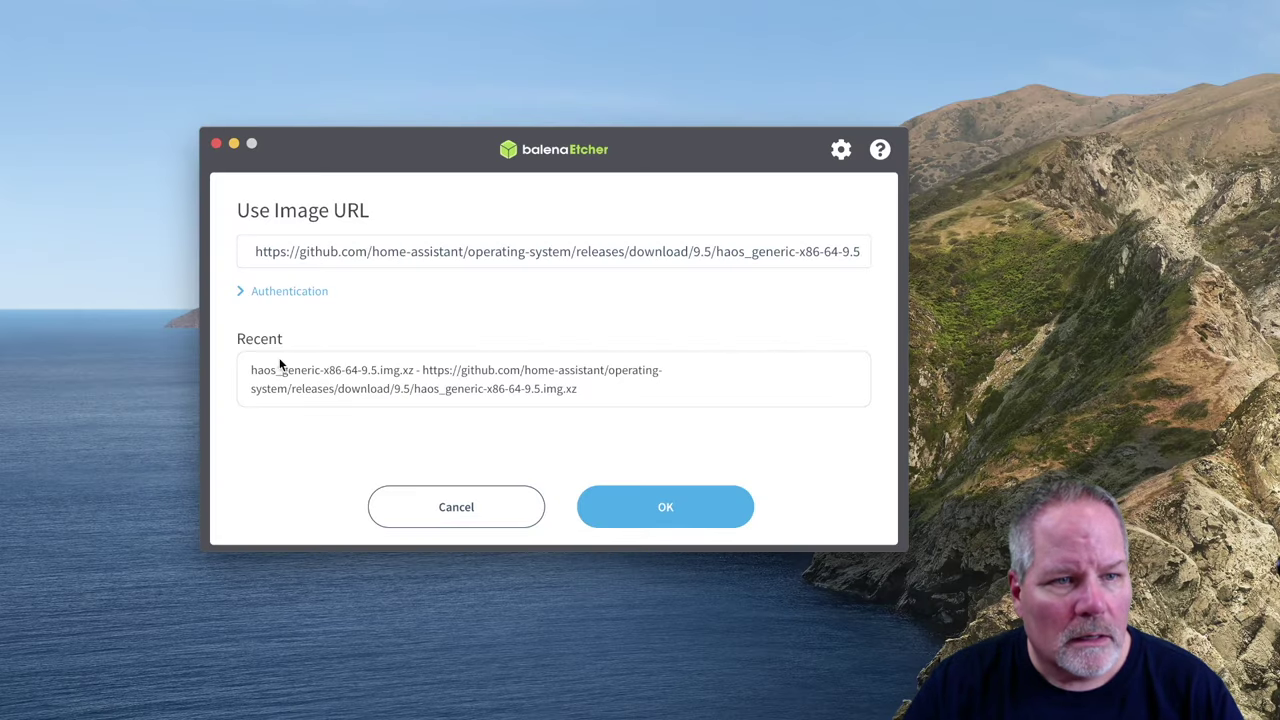
triple_click(322, 256)
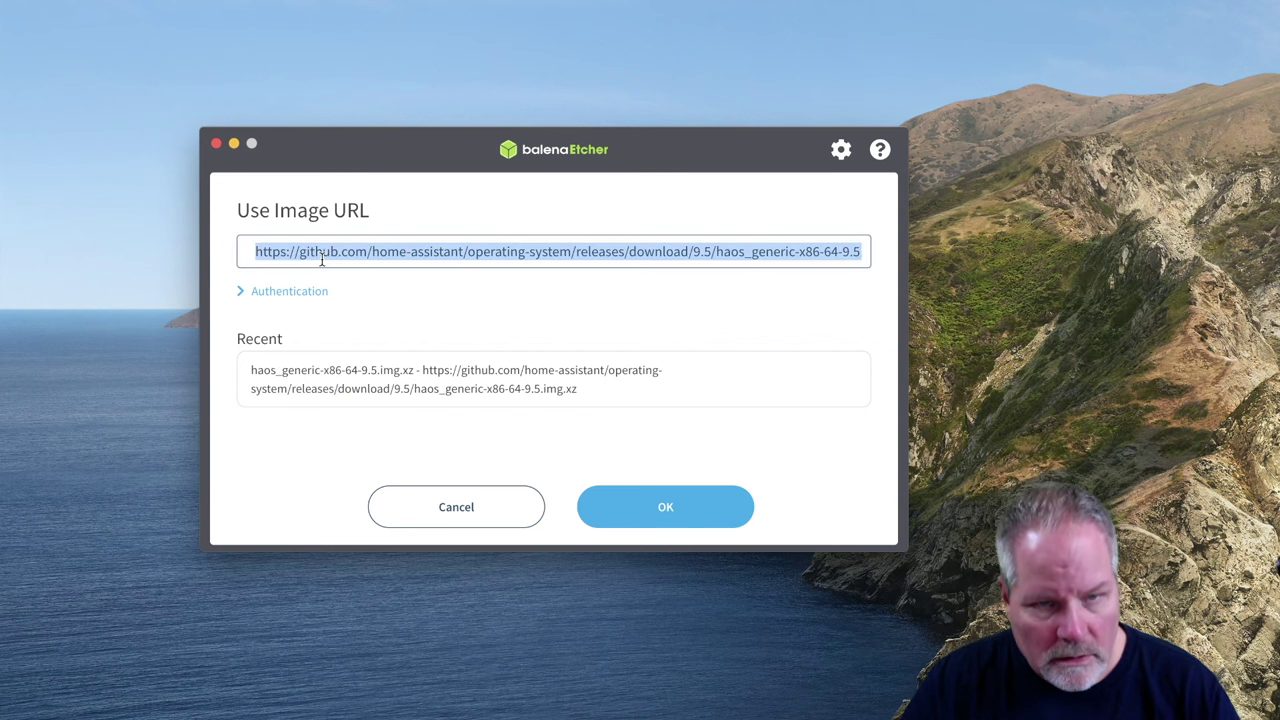
key(super+v)
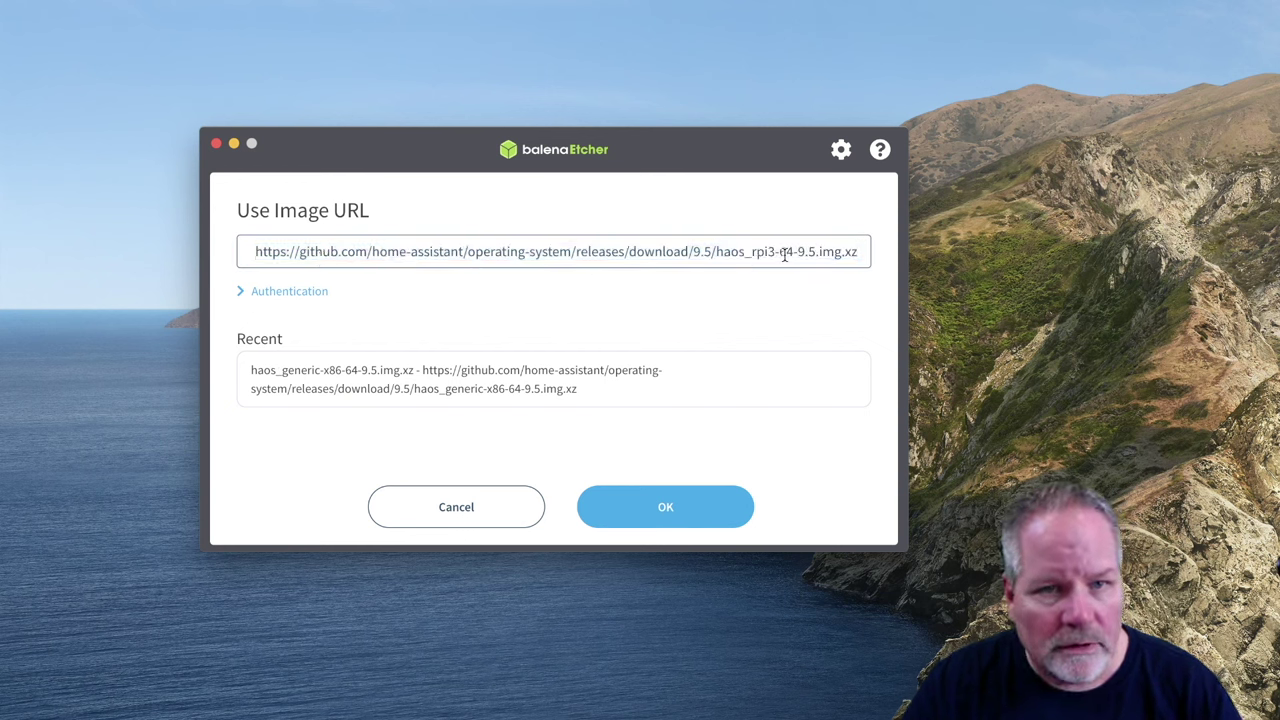
click(666, 510)
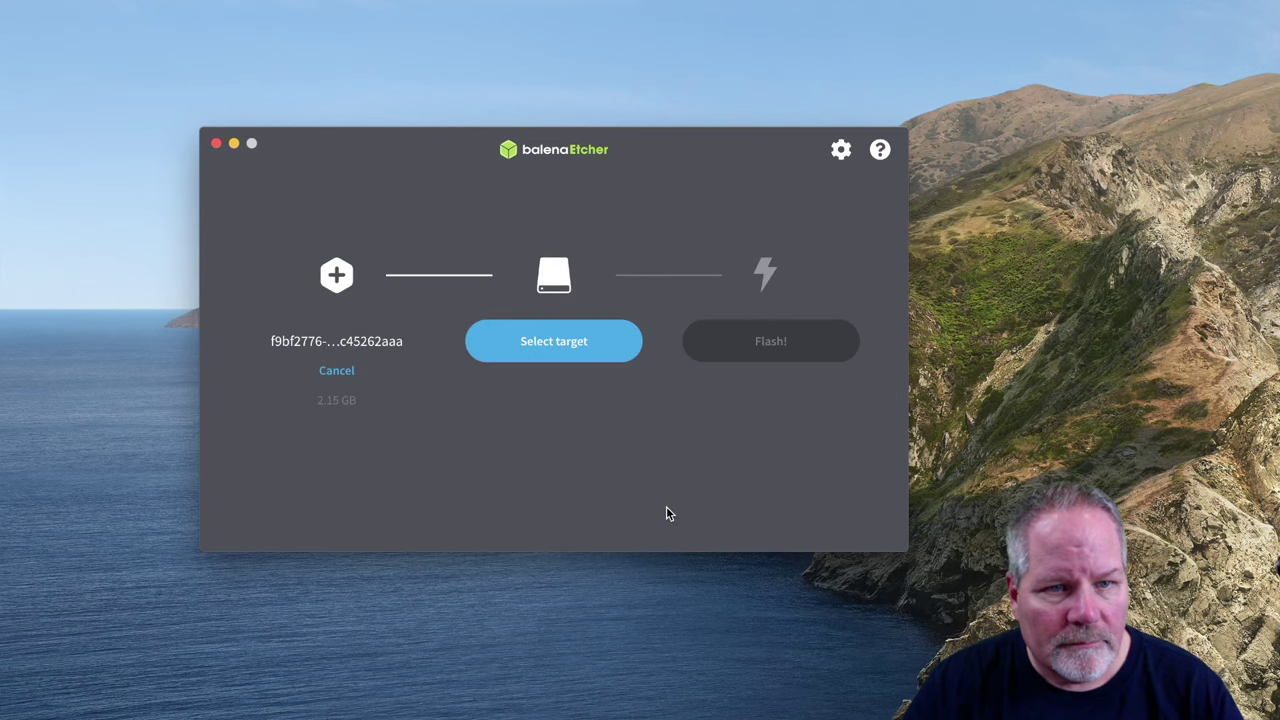
- Select the 256 GB Generic STORAGE DEVICE Media as the target for the URL-sourced image
click(515, 340)
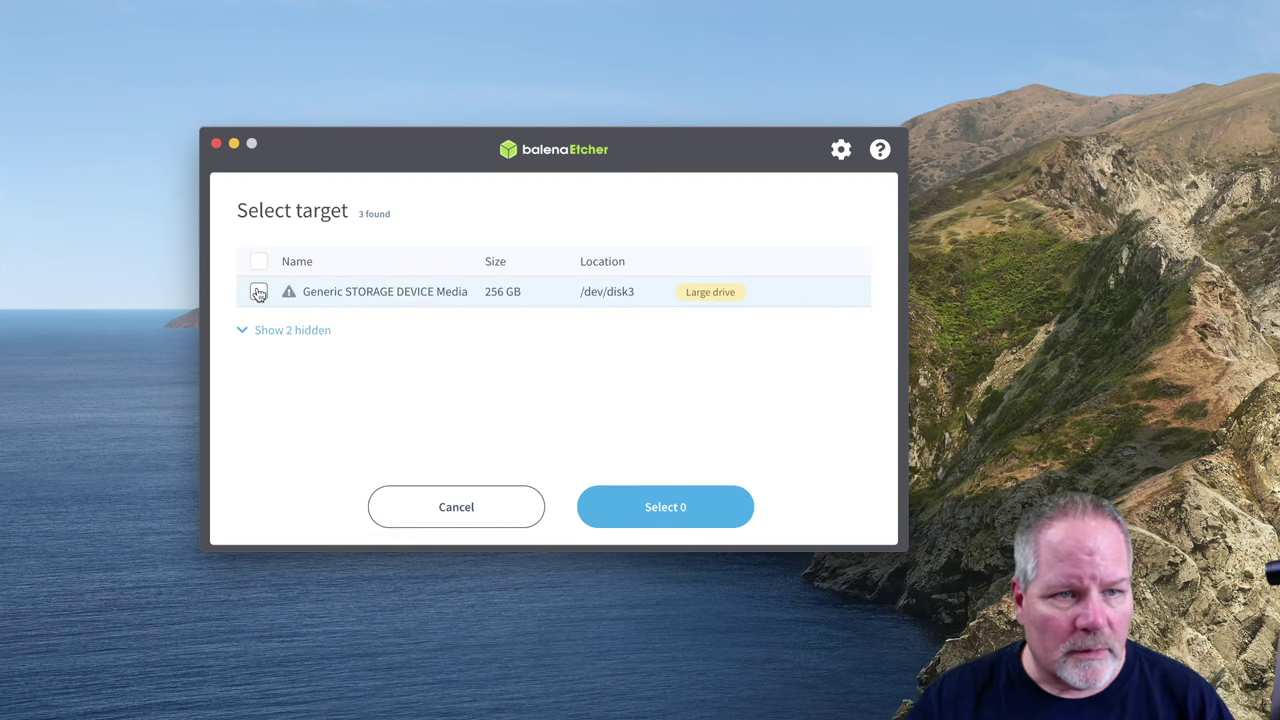
click(258, 292)
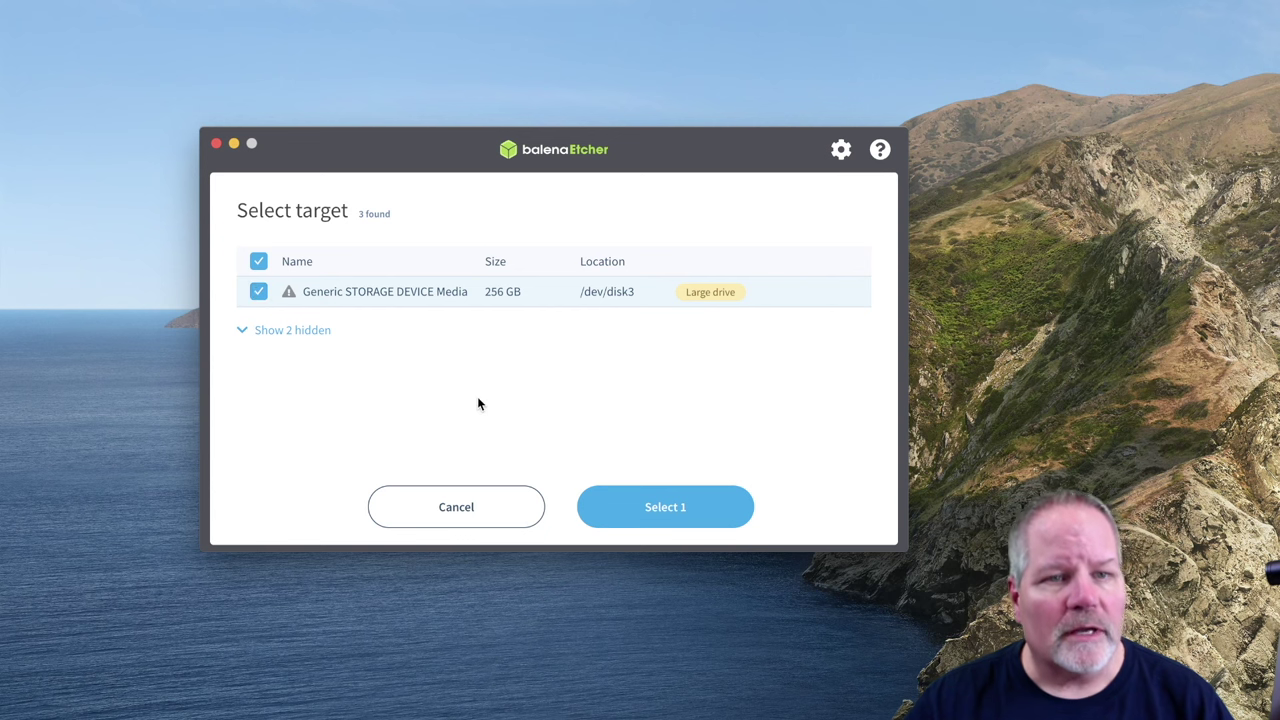
click(665, 507)
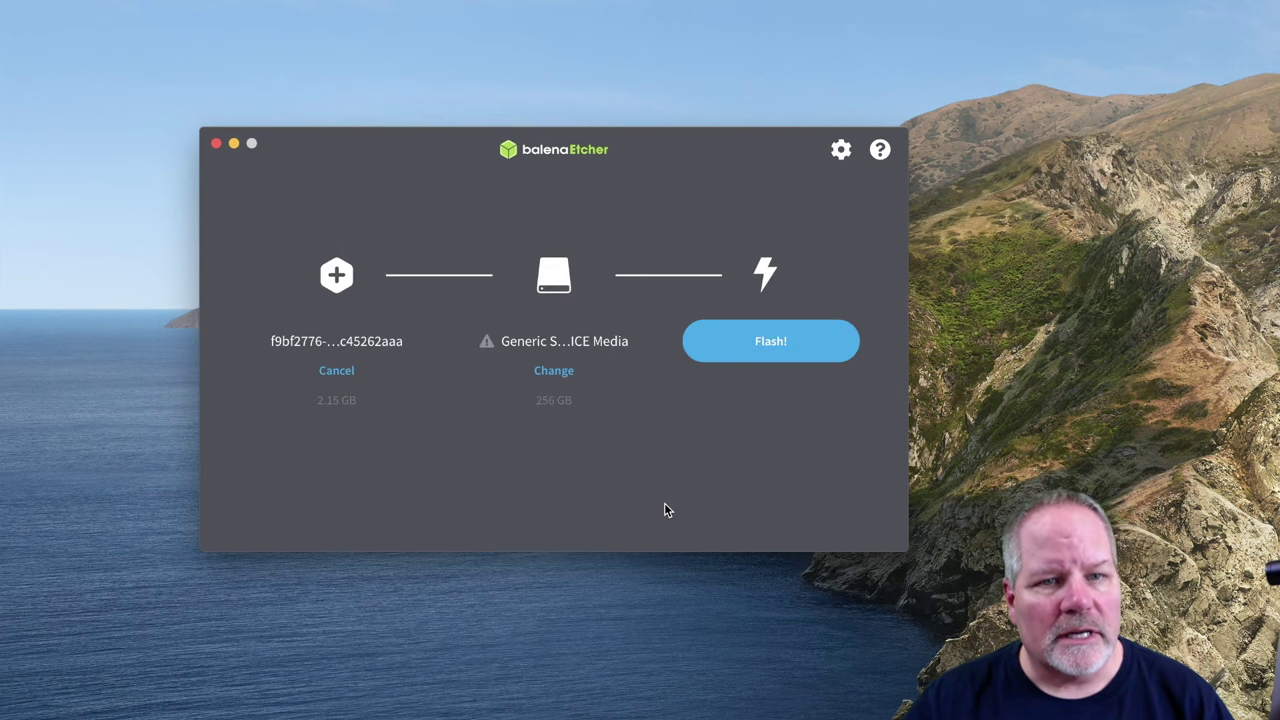
- Try to flash the URL-sourced image, accepting the large-drive erasure and entering the computer account password for privileged access
click(778, 332)
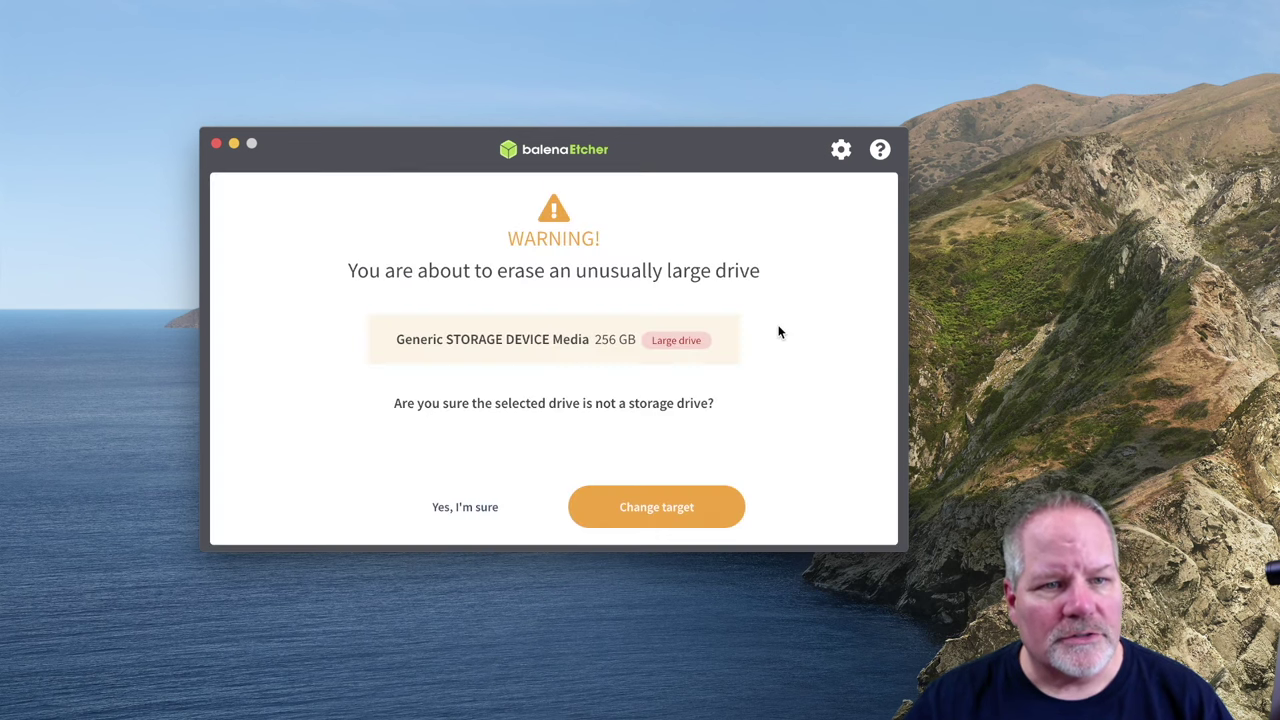
click(453, 508)
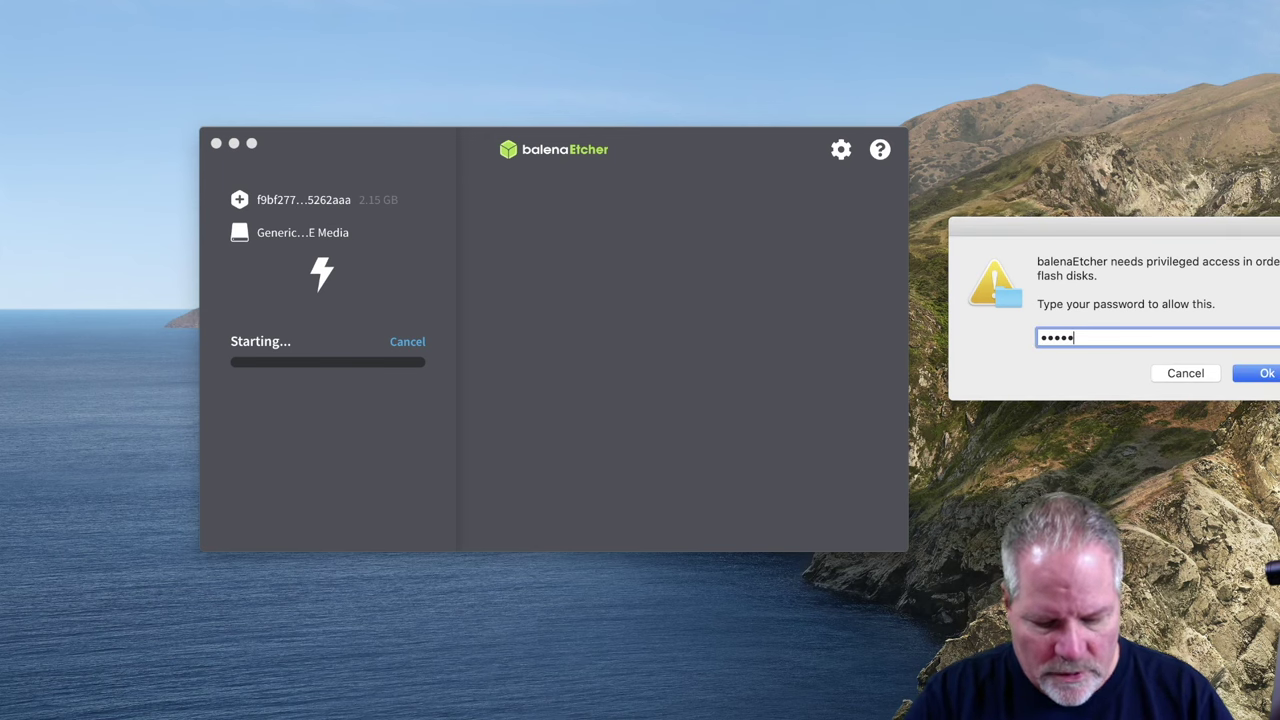
text(•••••)
click(1267, 376)
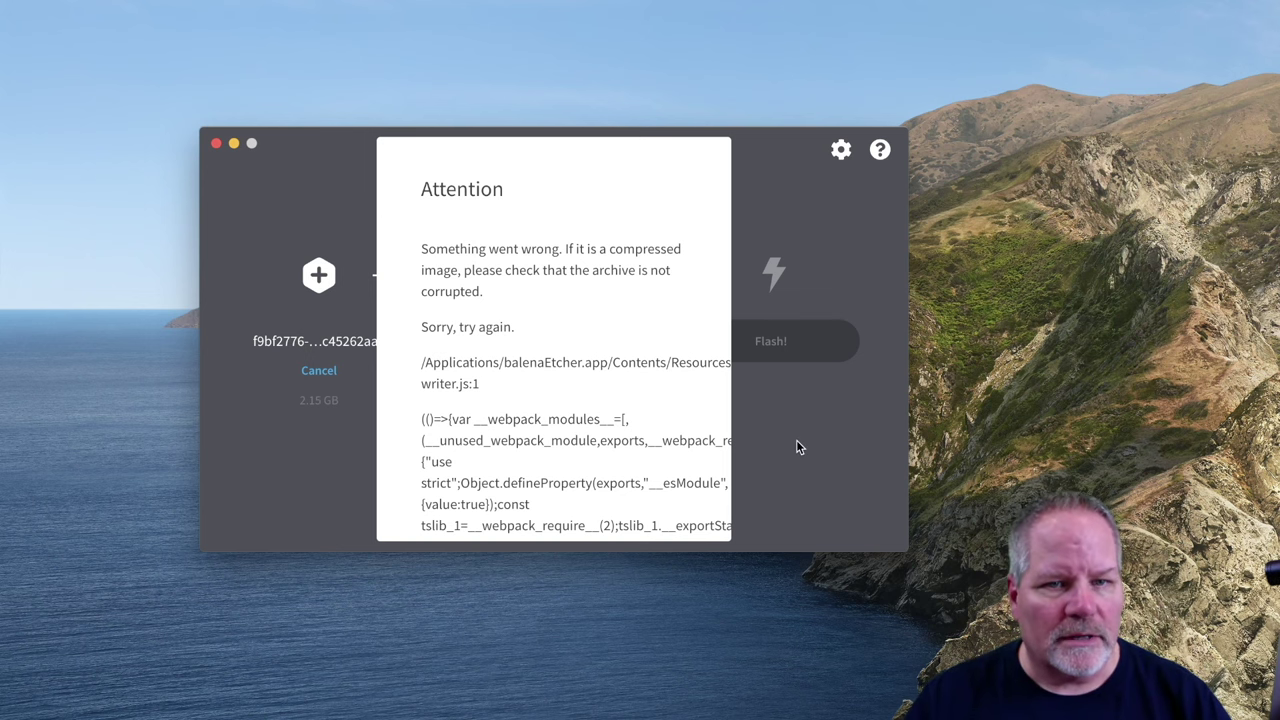
key(Return)
- Switch to Chrome and download the Raspberry Pi 3 image from the copied URL in a new tab
key(super+Tab)
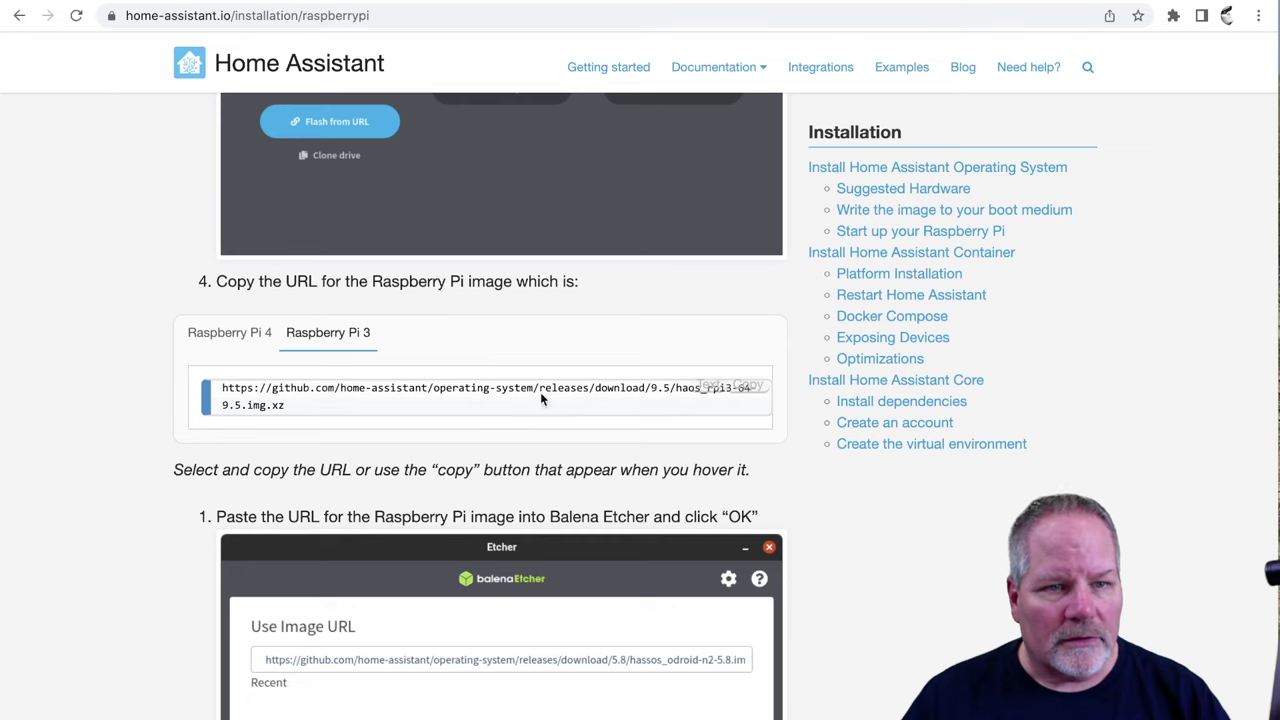
key(ctrl+t)
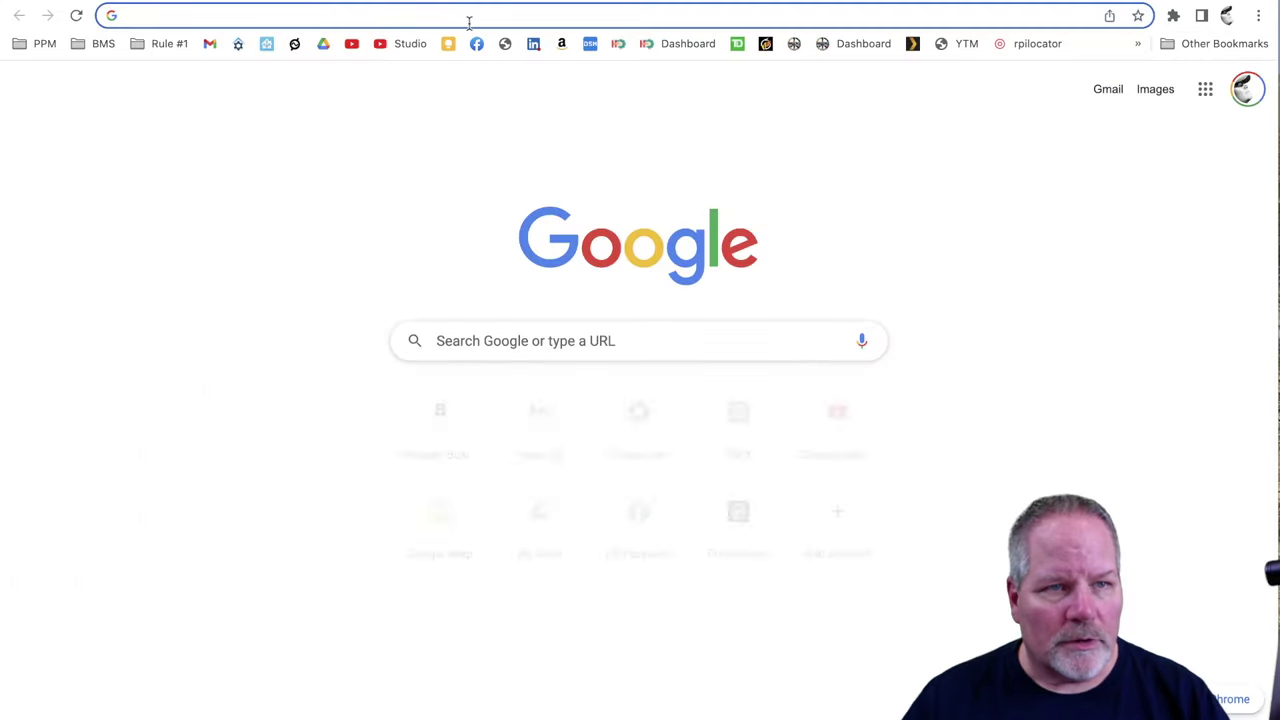
key(ctrl+v)
key(Return)
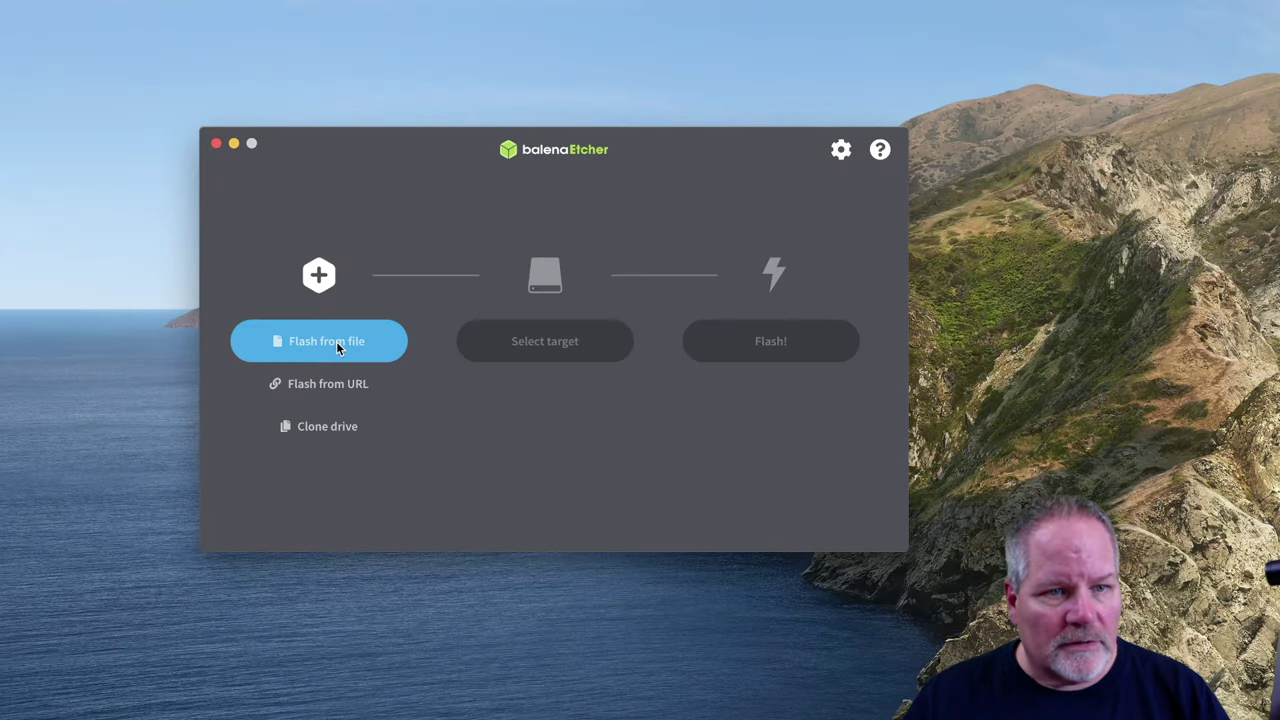
- Switch to balenaEtcher and choose haos_rpi3-64-9.5.img.xz from Downloads as the file to flash
click(336, 341)
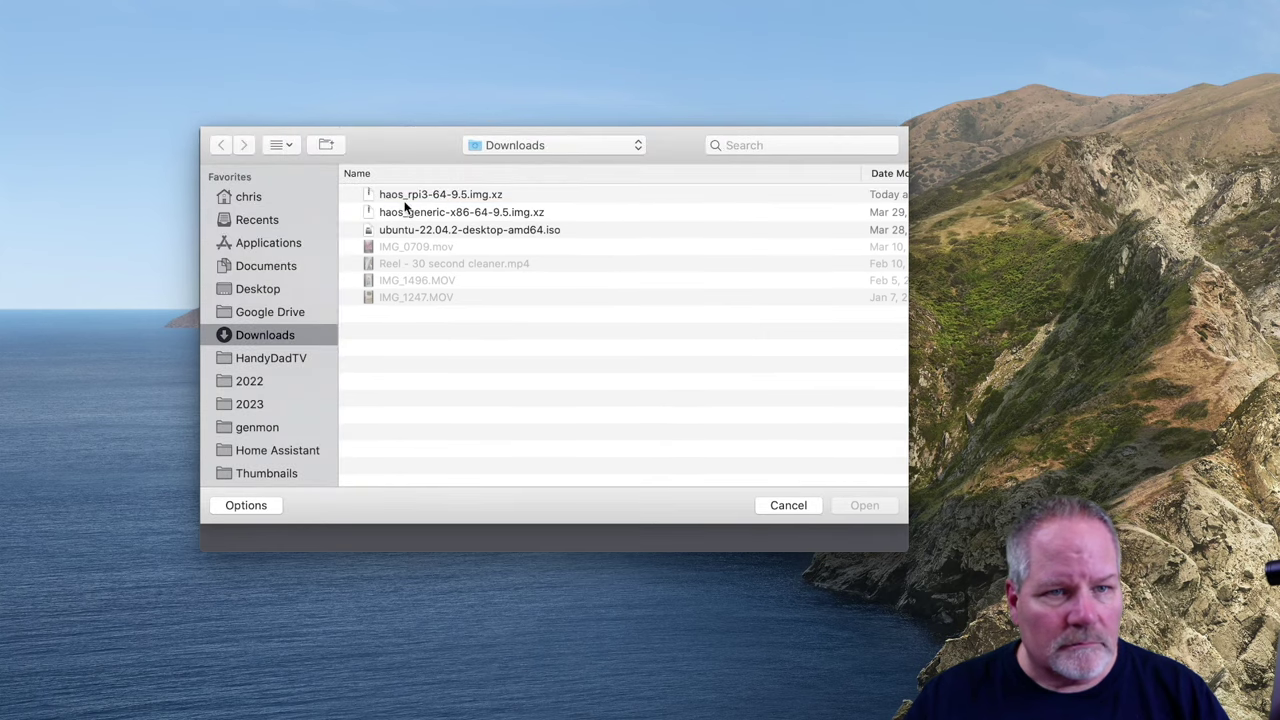
click(422, 195)
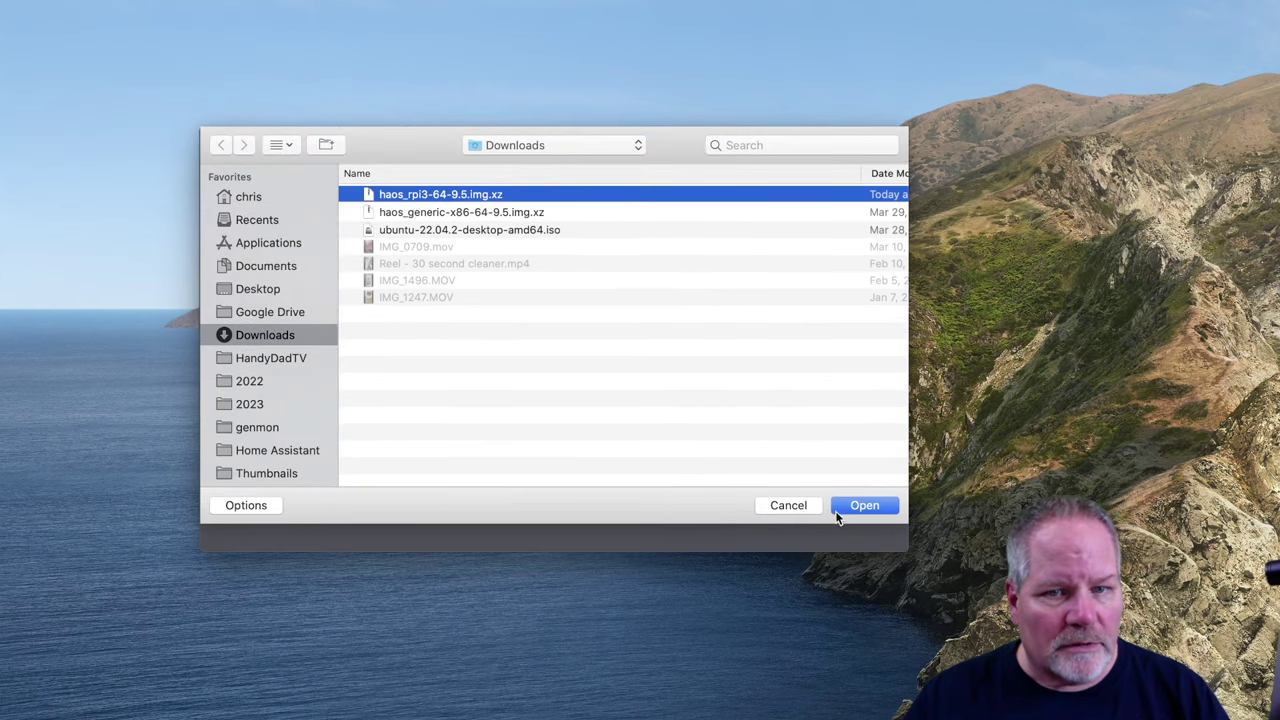
click(863, 505)
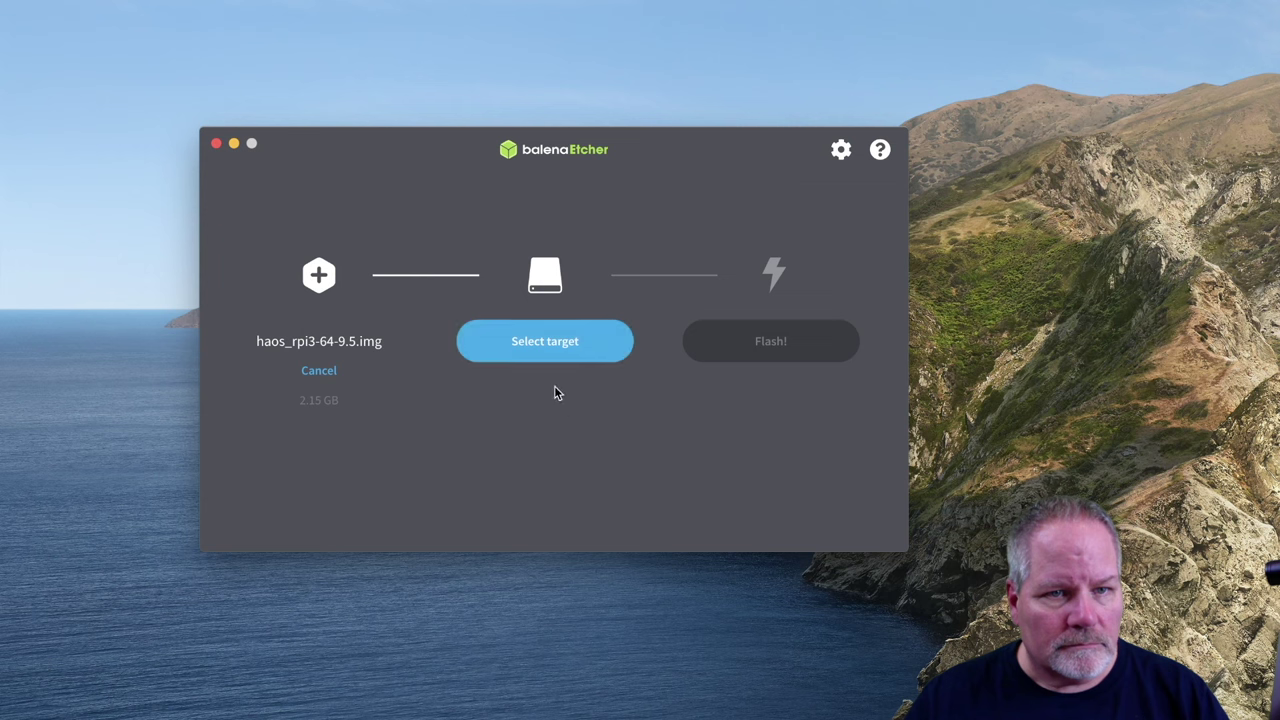
- Select the 256 GB Generic STORAGE DEVICE Media as the flash target for the downloaded image
click(552, 341)
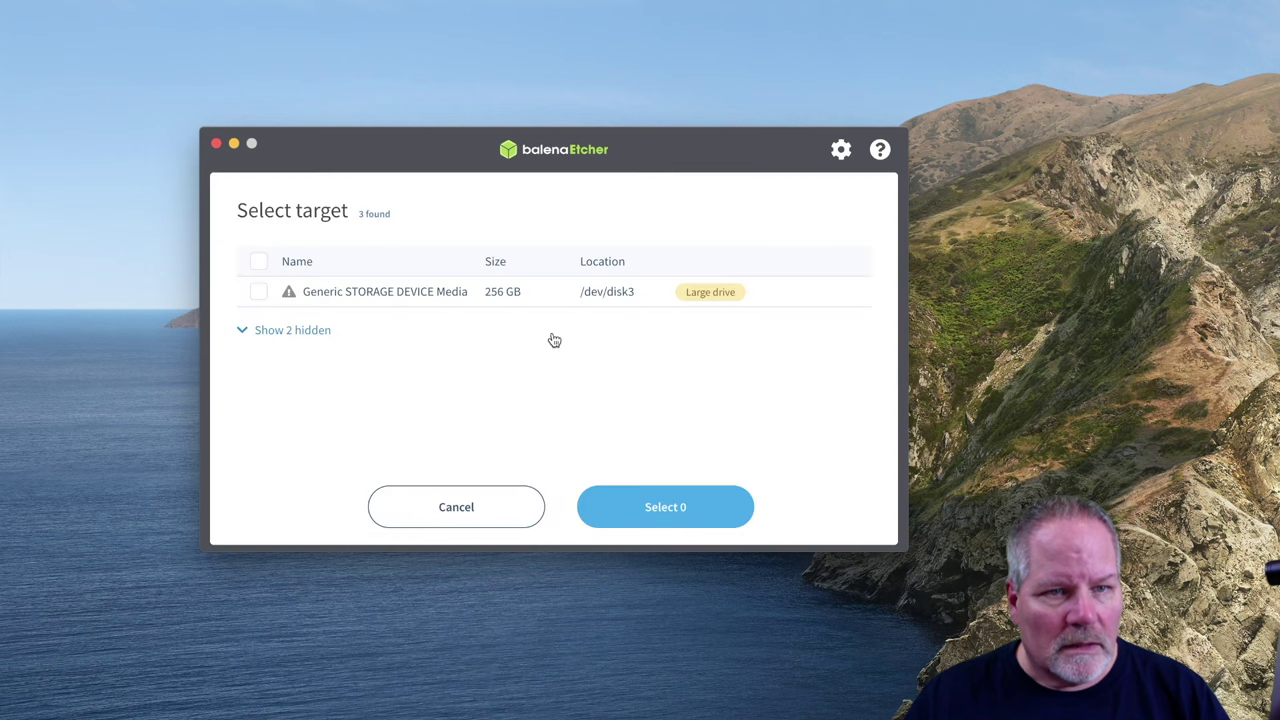
click(258, 292)
click(646, 507)
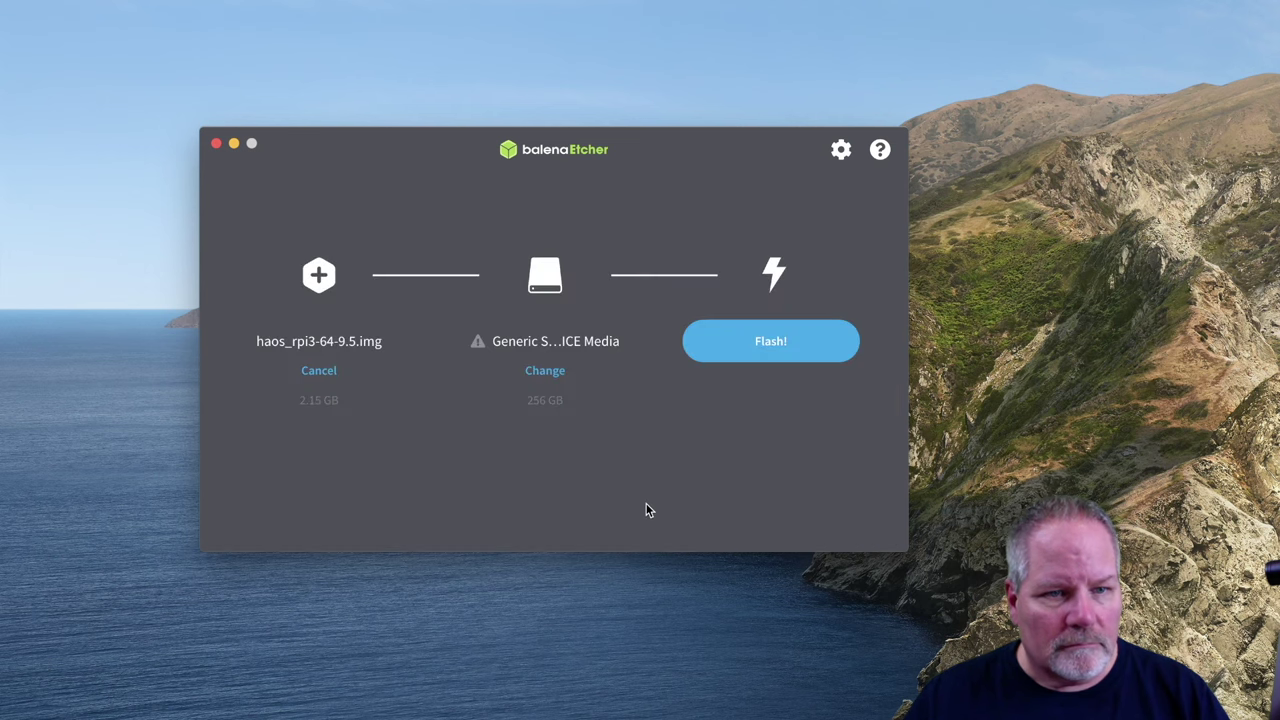
- Flash the downloaded image to the selected drive, accepting the large-drive erasure, and eject the disk
click(757, 338)
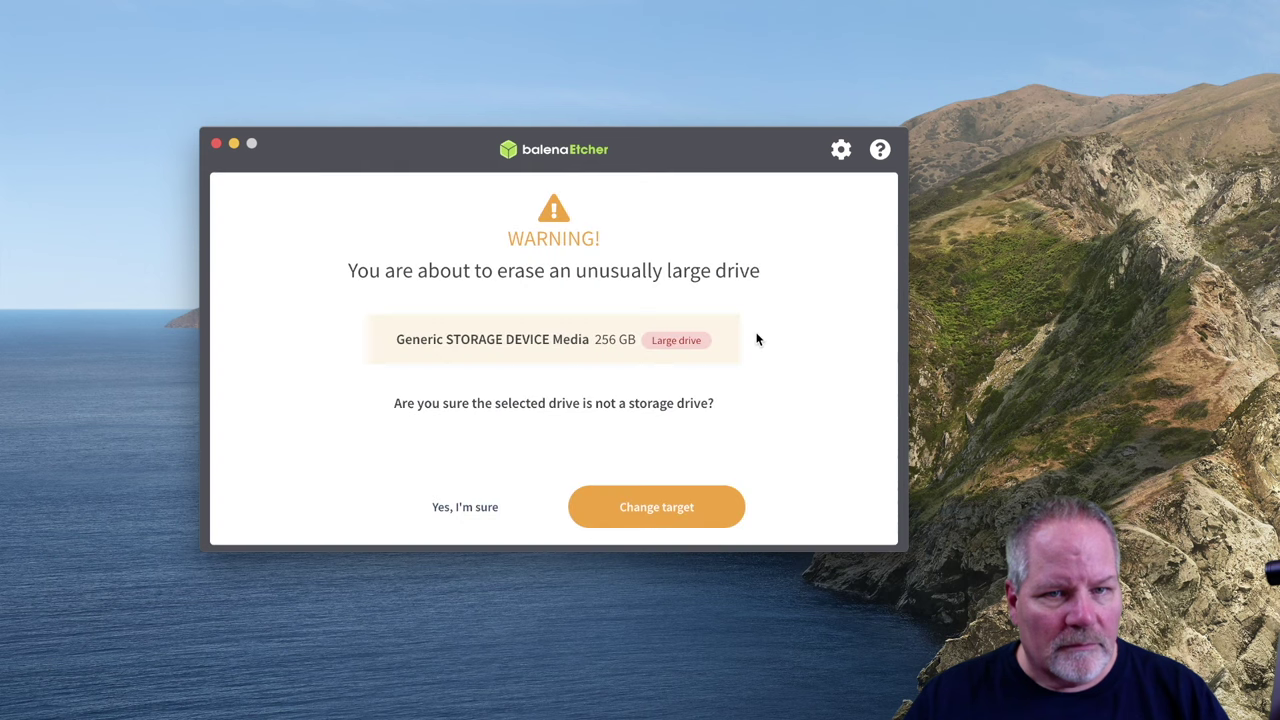
click(475, 508)
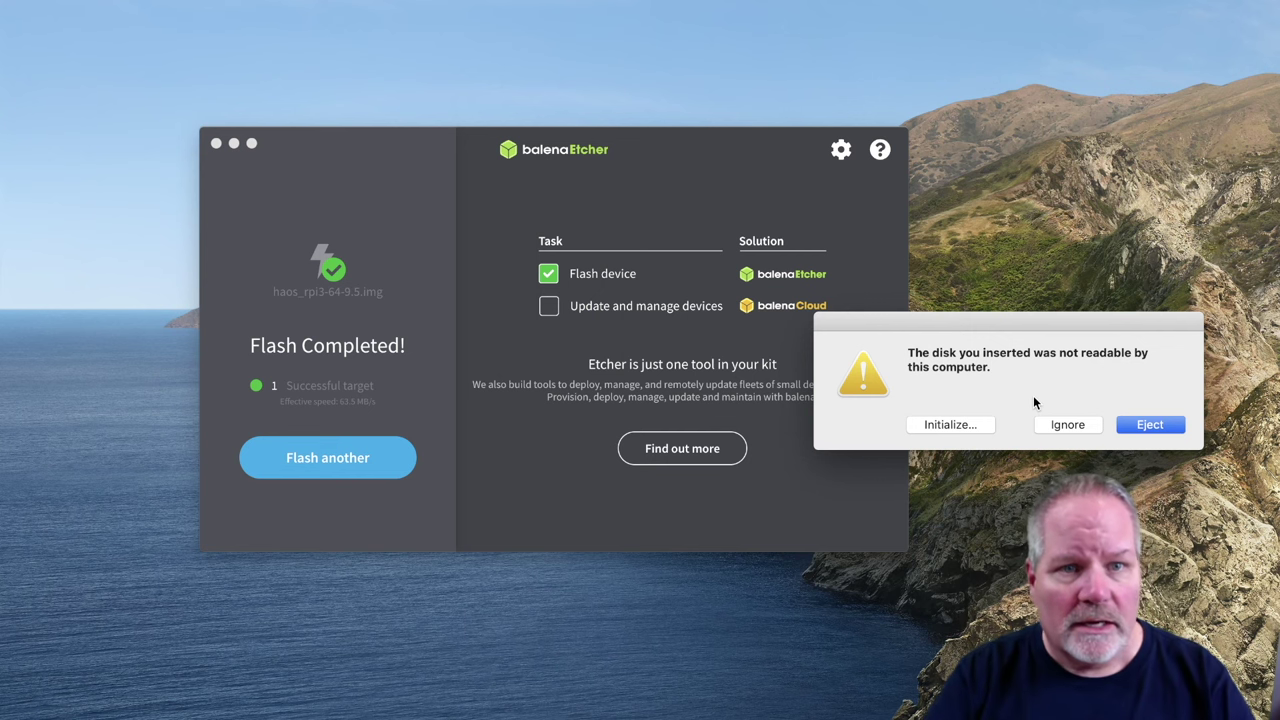
click(1148, 425)
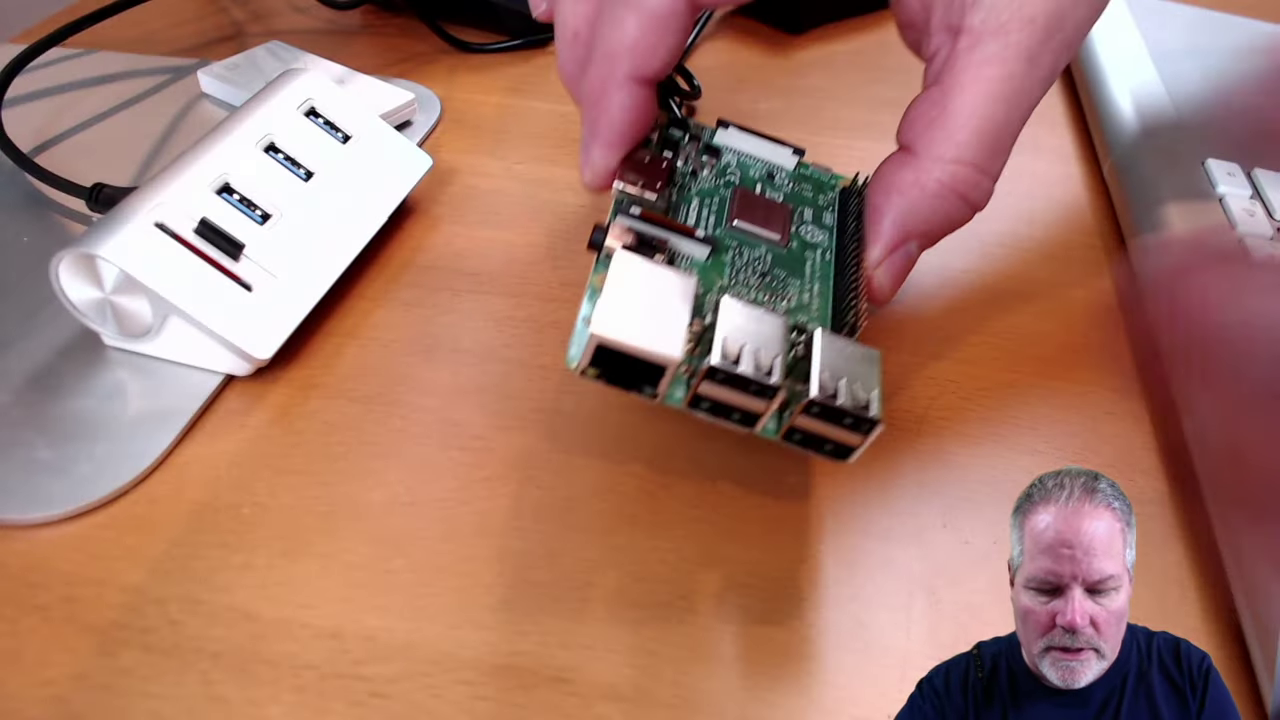
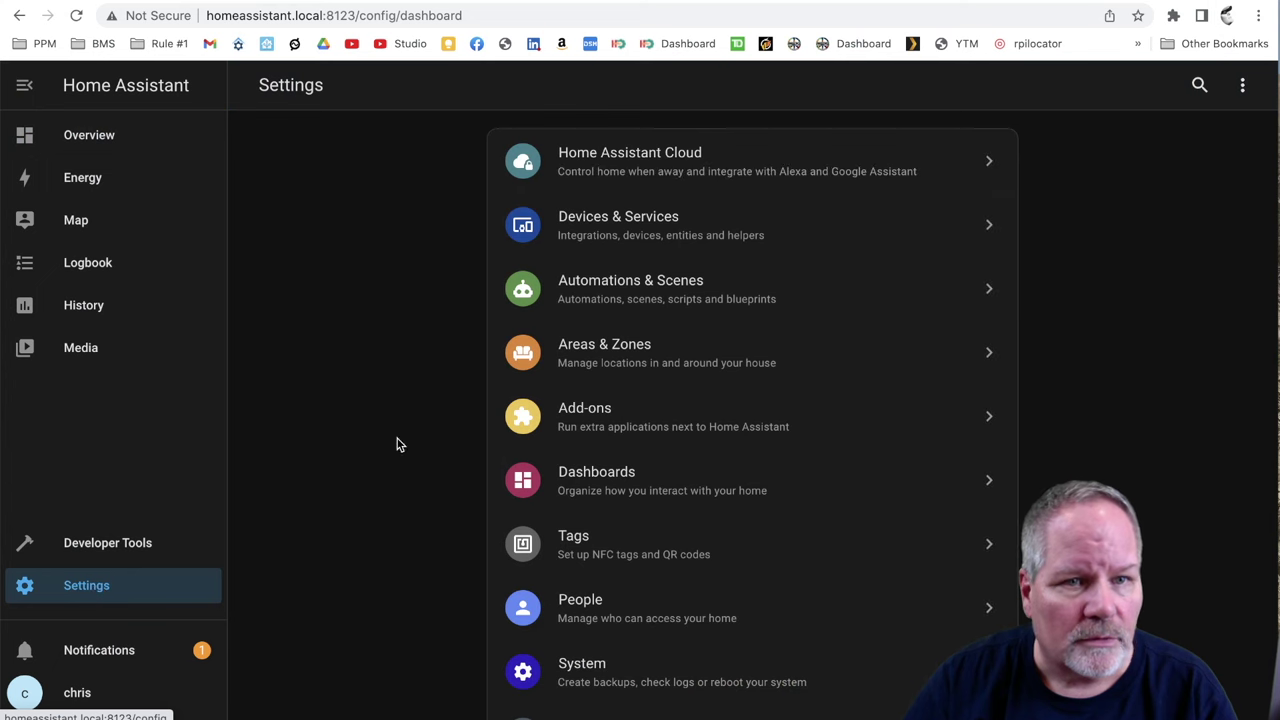
- Open Devices & Services in the Home Assistant settings
click(596, 228)
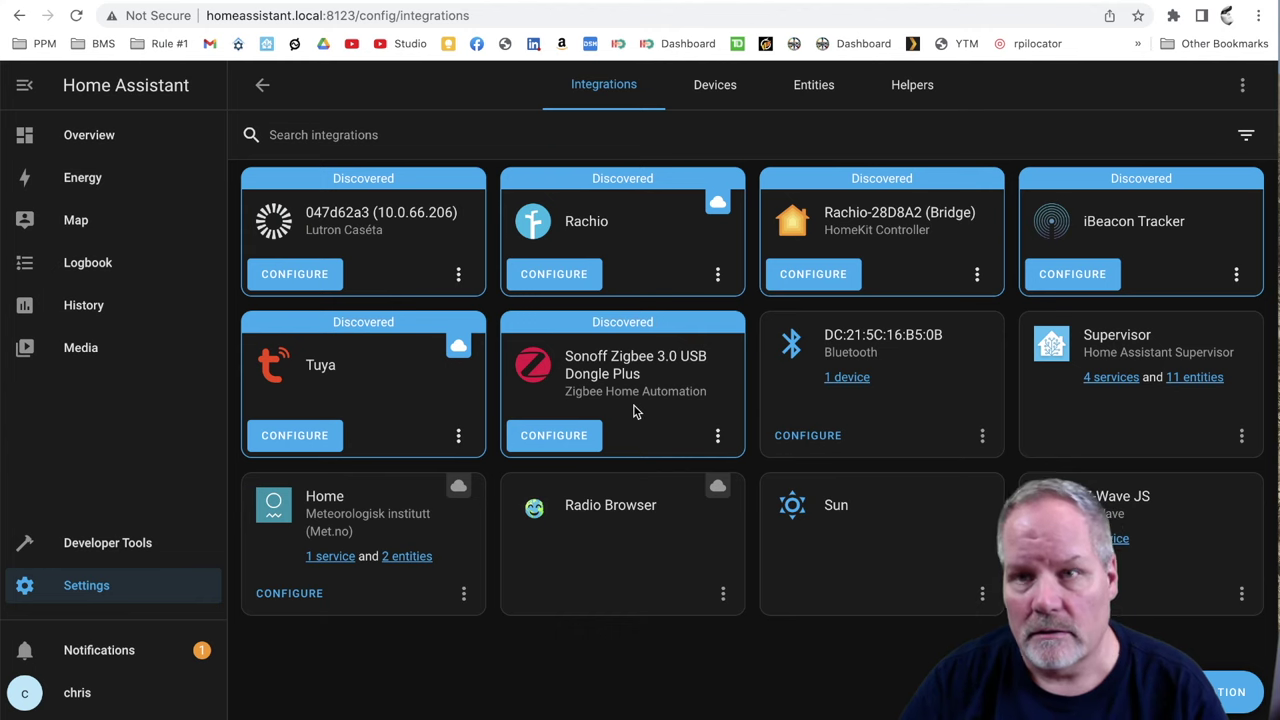
- Set up the discovered Sonoff Zigbee 3.0 USB Dongle Plus with erased network settings and a new network, assigning its coordinator to the Office area
click(566, 438)
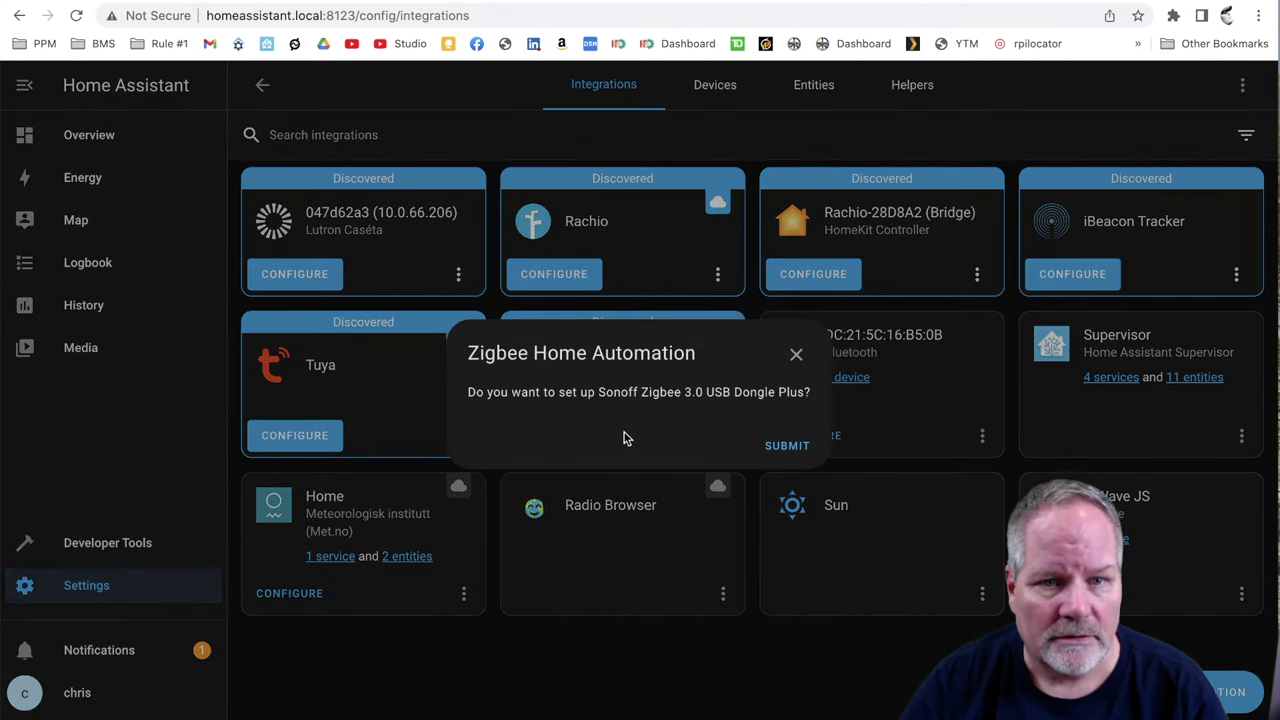
click(786, 446)
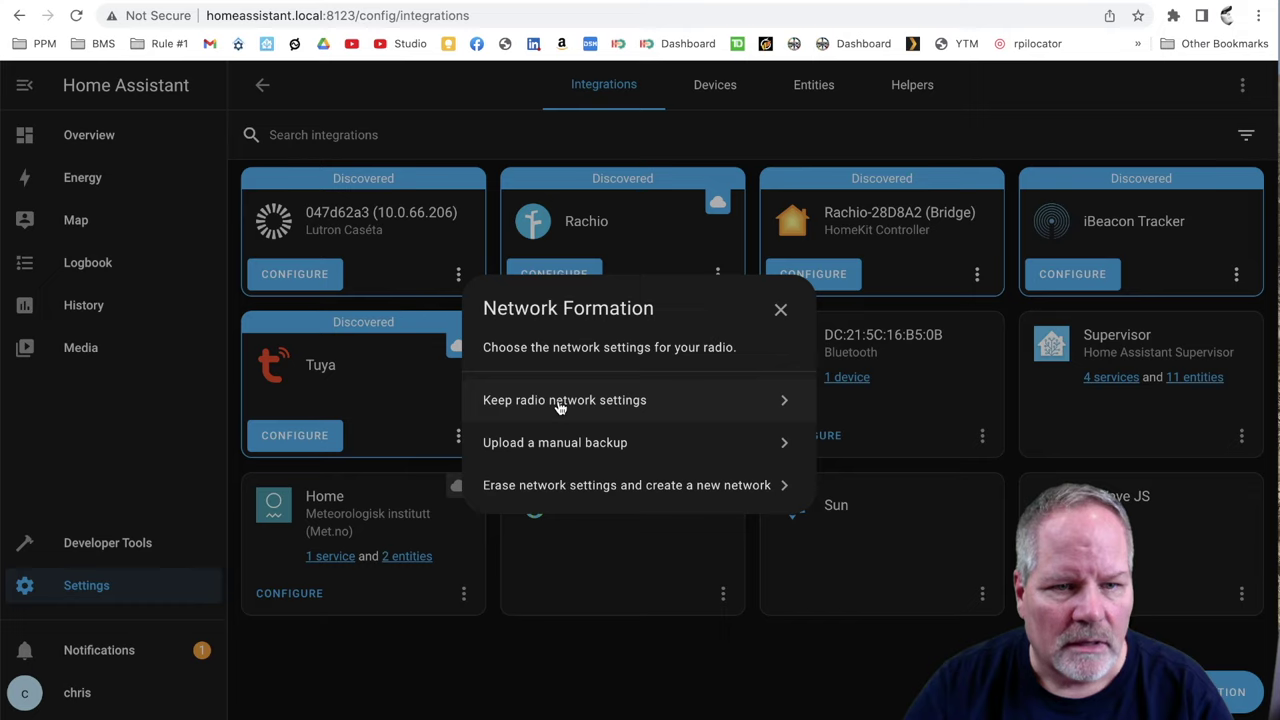
click(562, 487)
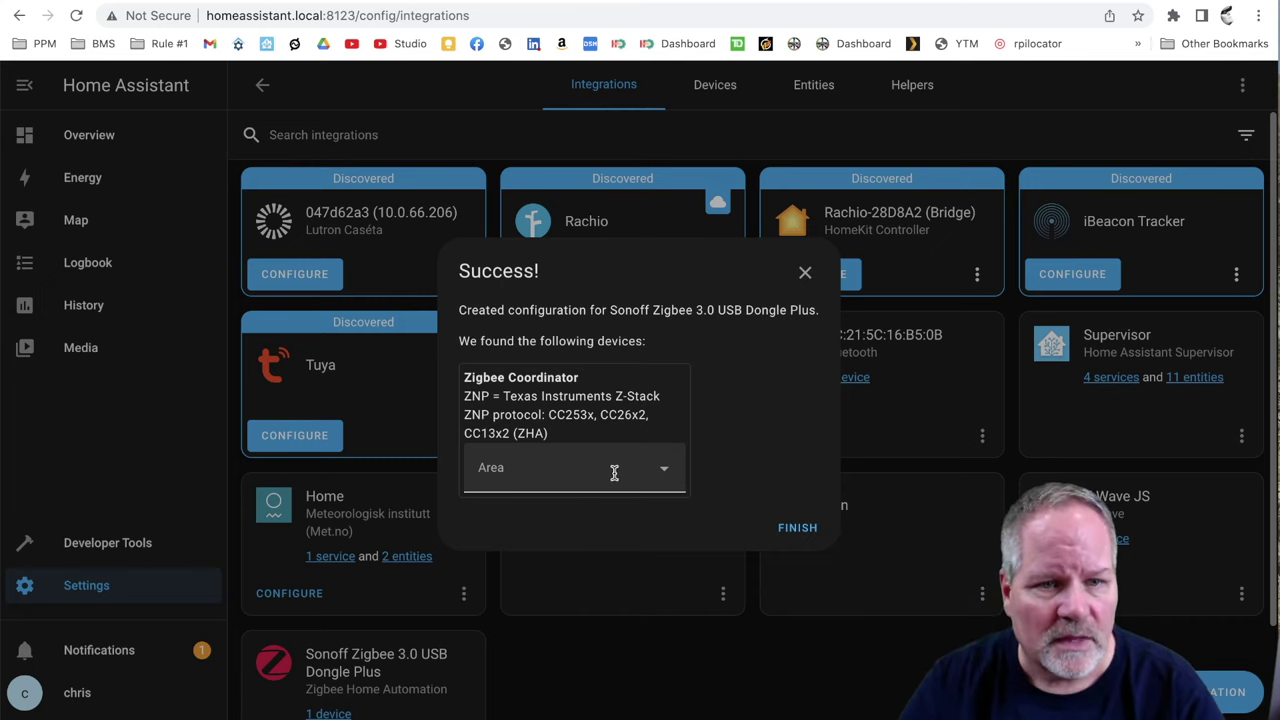
click(652, 475)
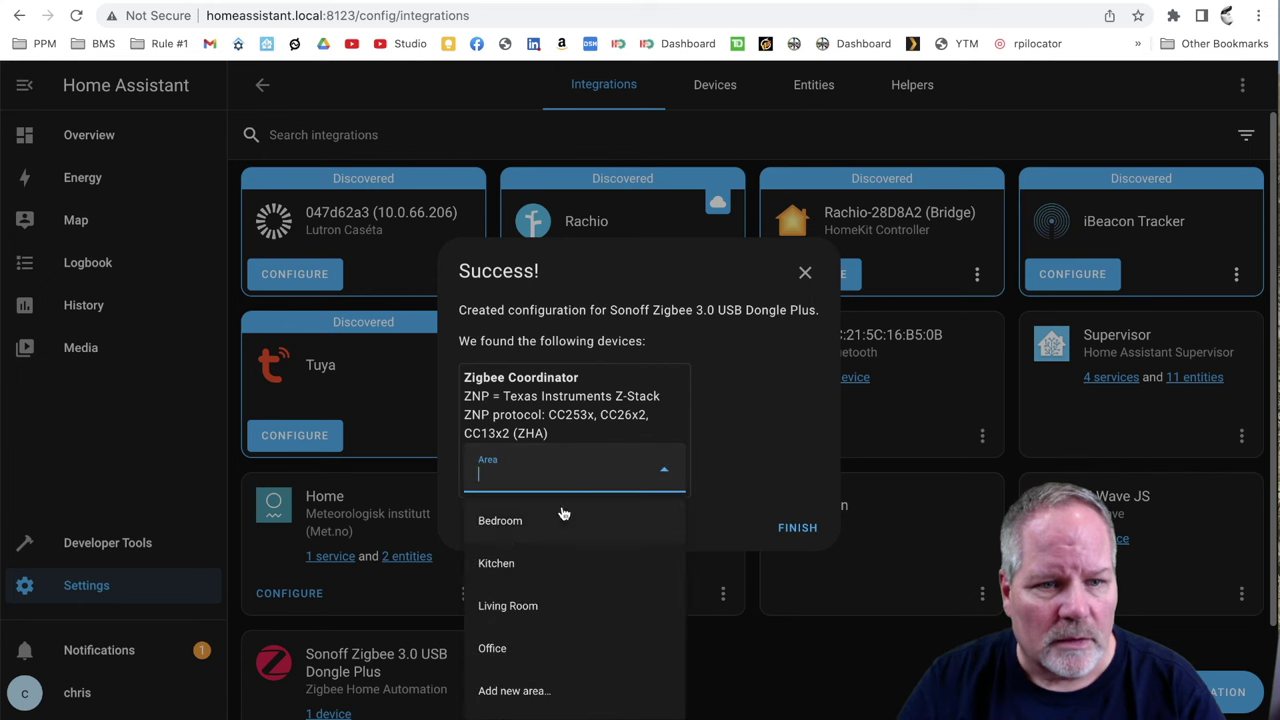
click(510, 646)
click(813, 530)
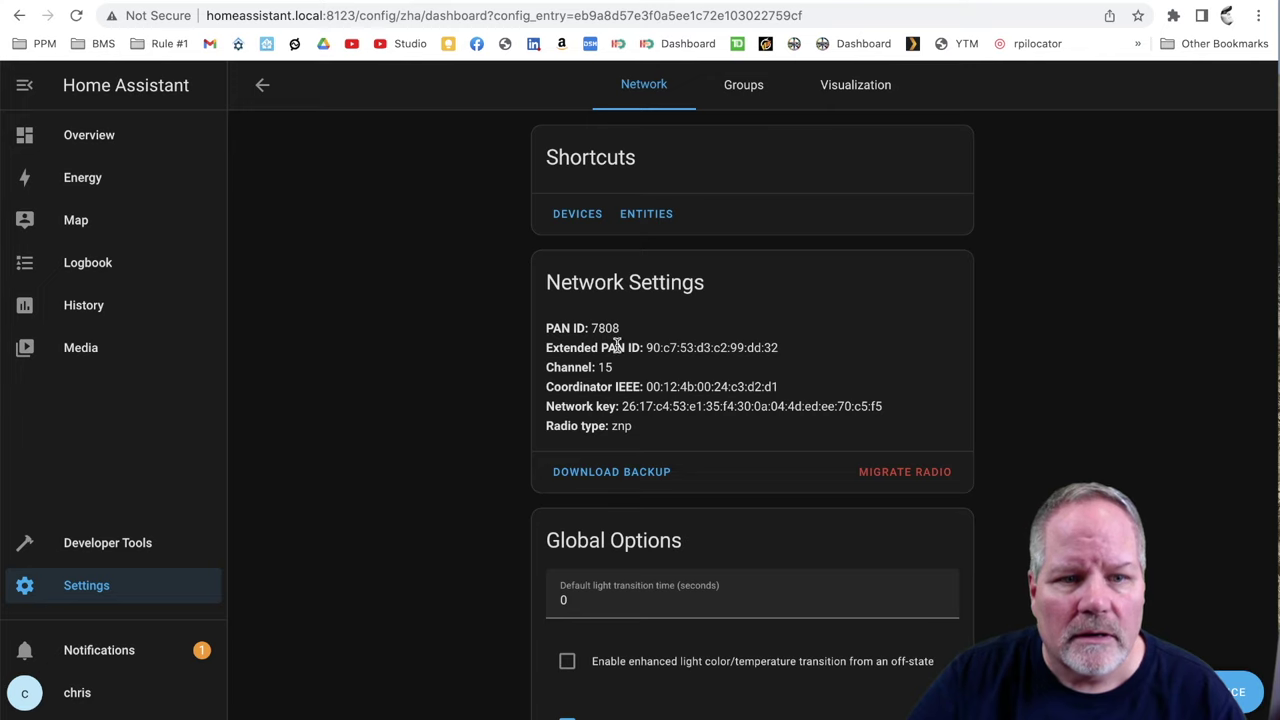
- Search for Zigbee devices to add the Third Reality, Inc 3RSP019BZ, leaving its name and area as they are
scroll(624, 344, down, 3)
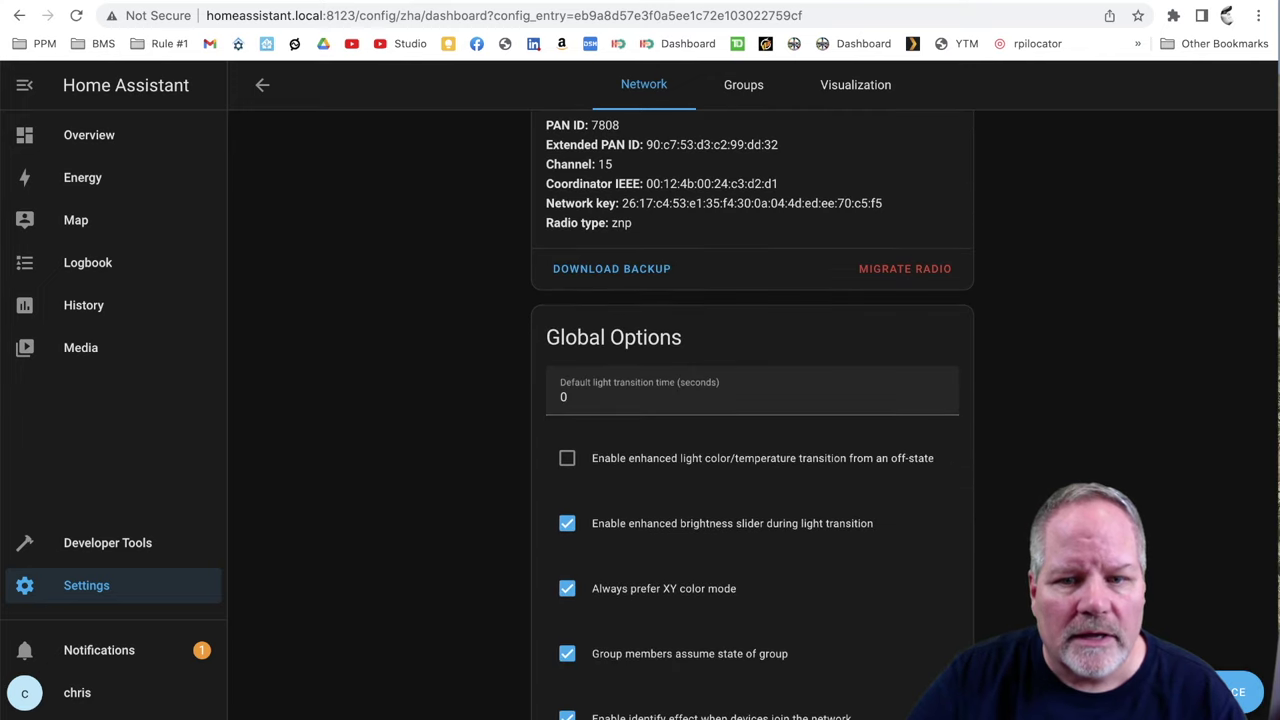
click(1235, 691)
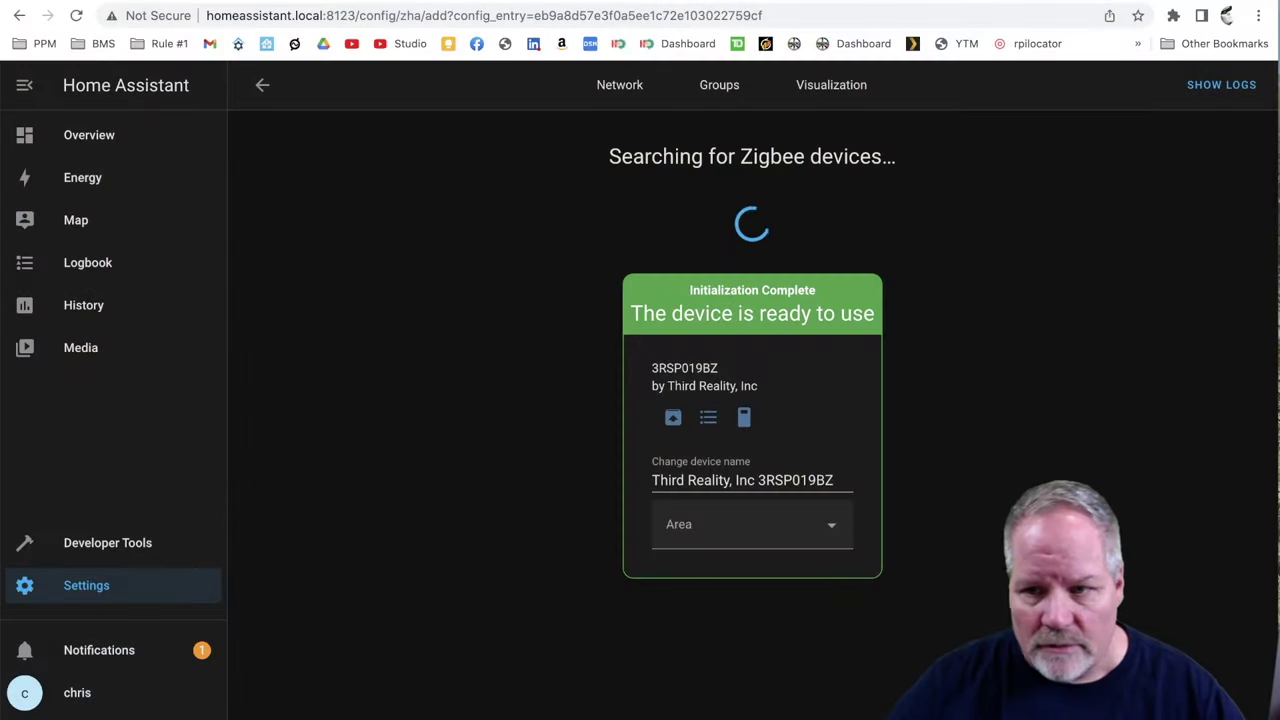
click(840, 538)
click(1080, 385)
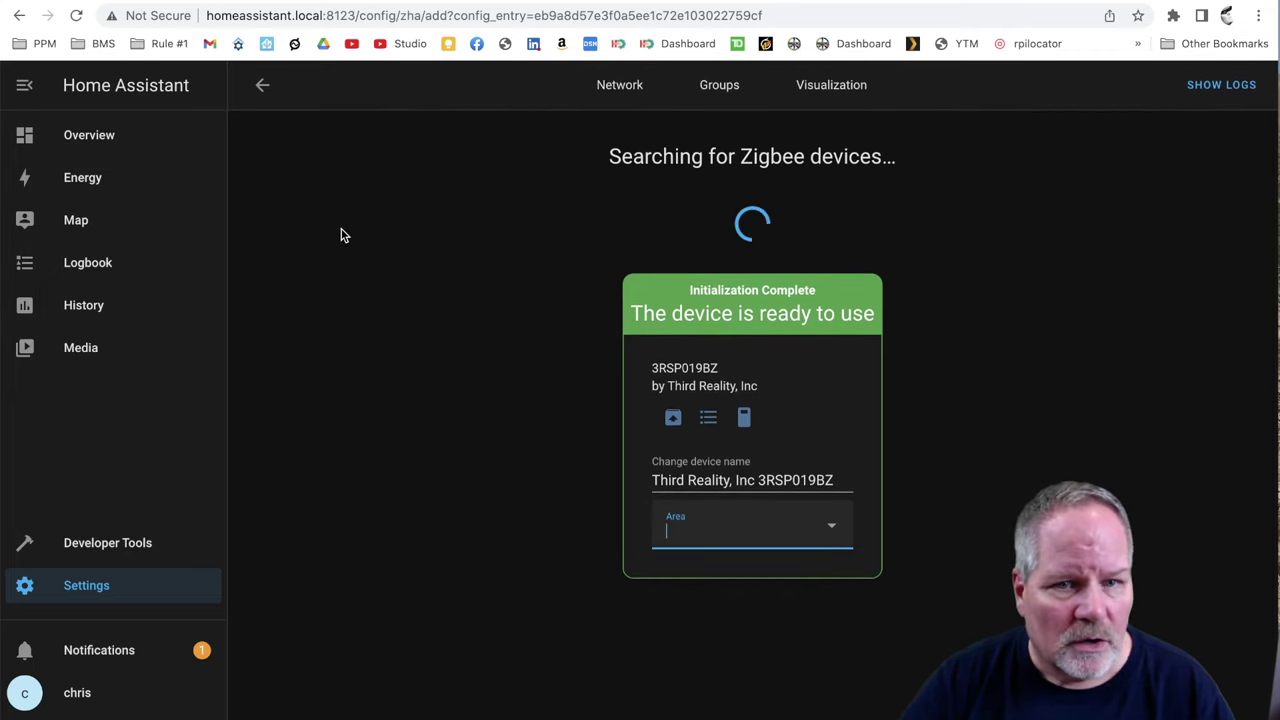
- Open the details of the Third Reality, Inc 3RSP019BZ from the device list in Devices & Services
click(90, 588)
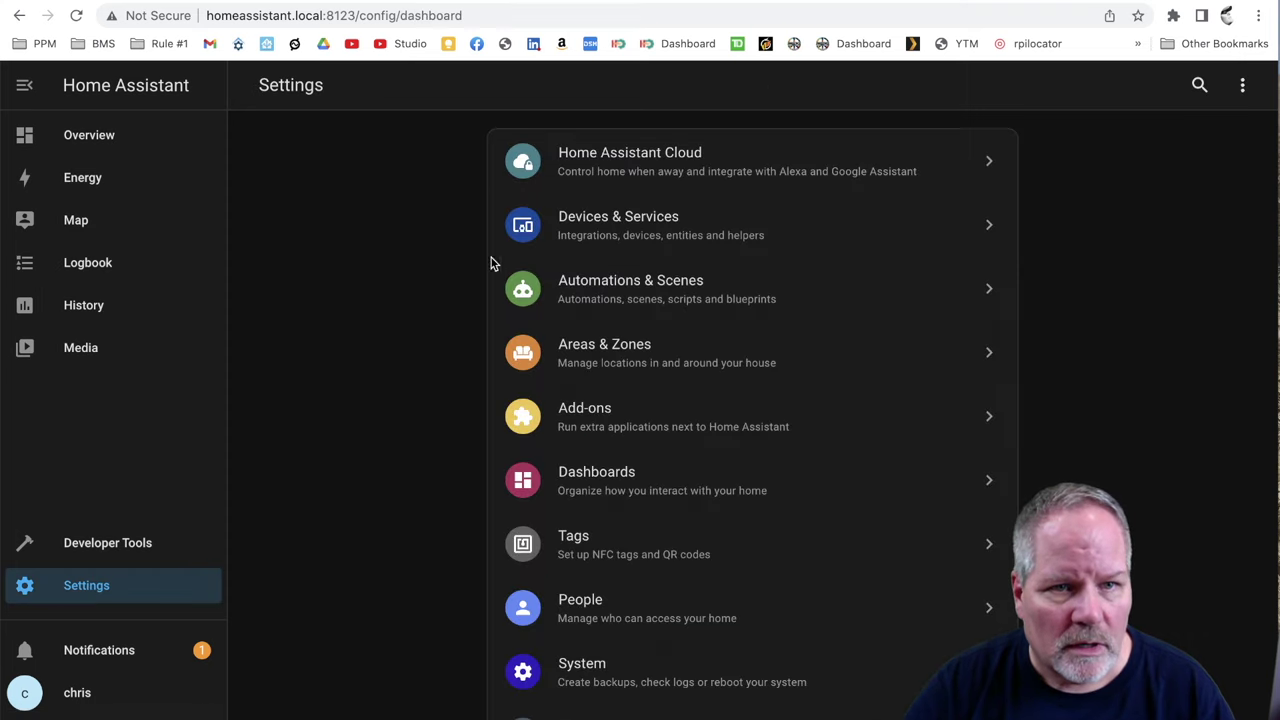
click(605, 236)
click(714, 87)
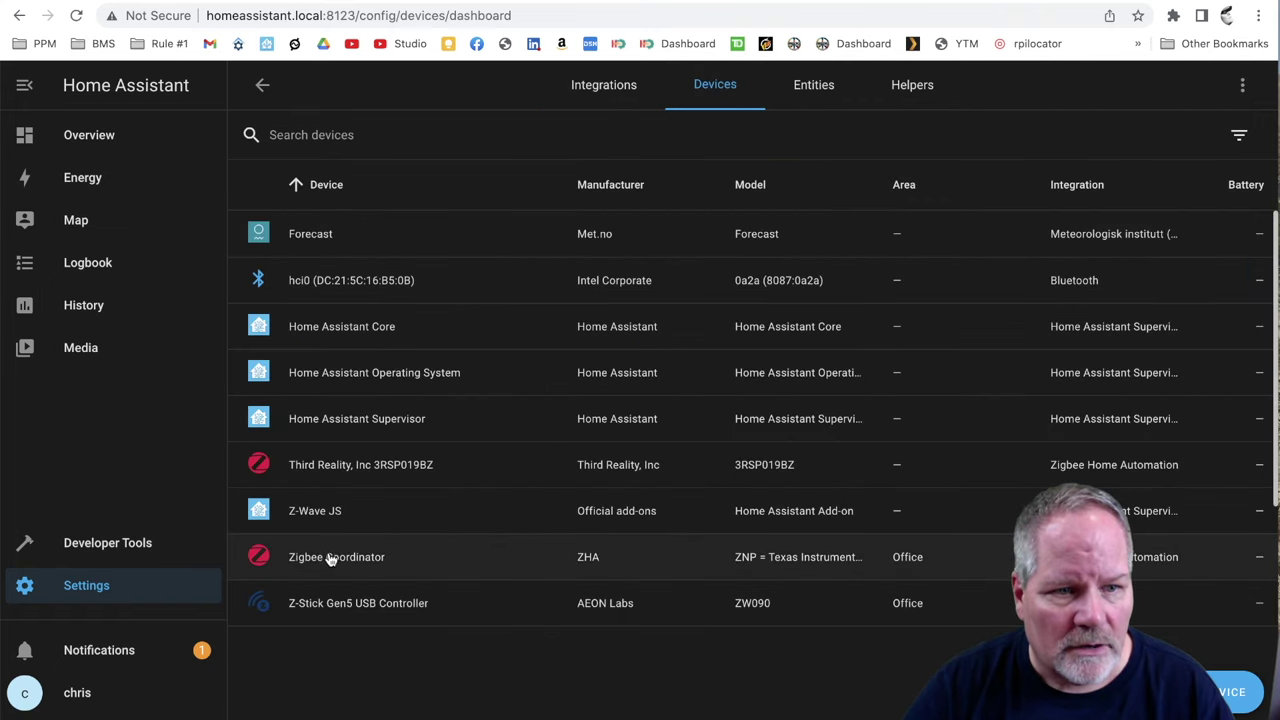
click(408, 470)
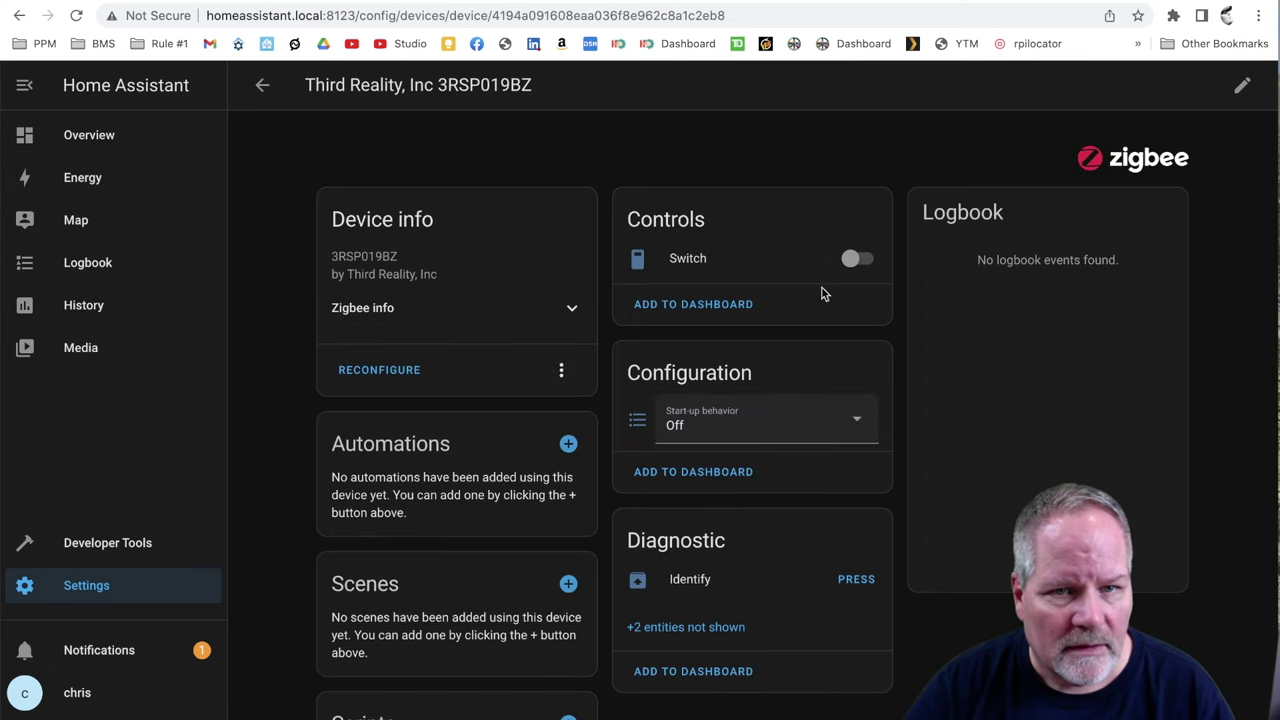
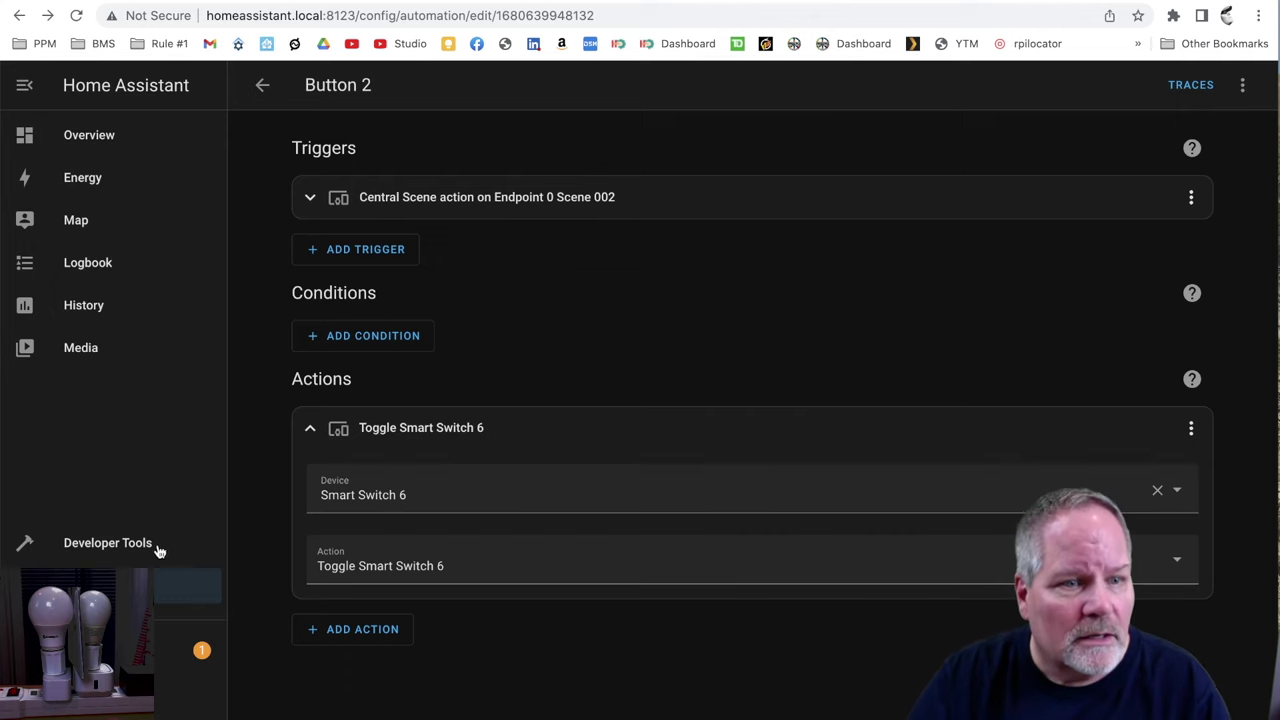
- Create a new scene under Automations & Scenes and name it Both Lights
click(188, 585)
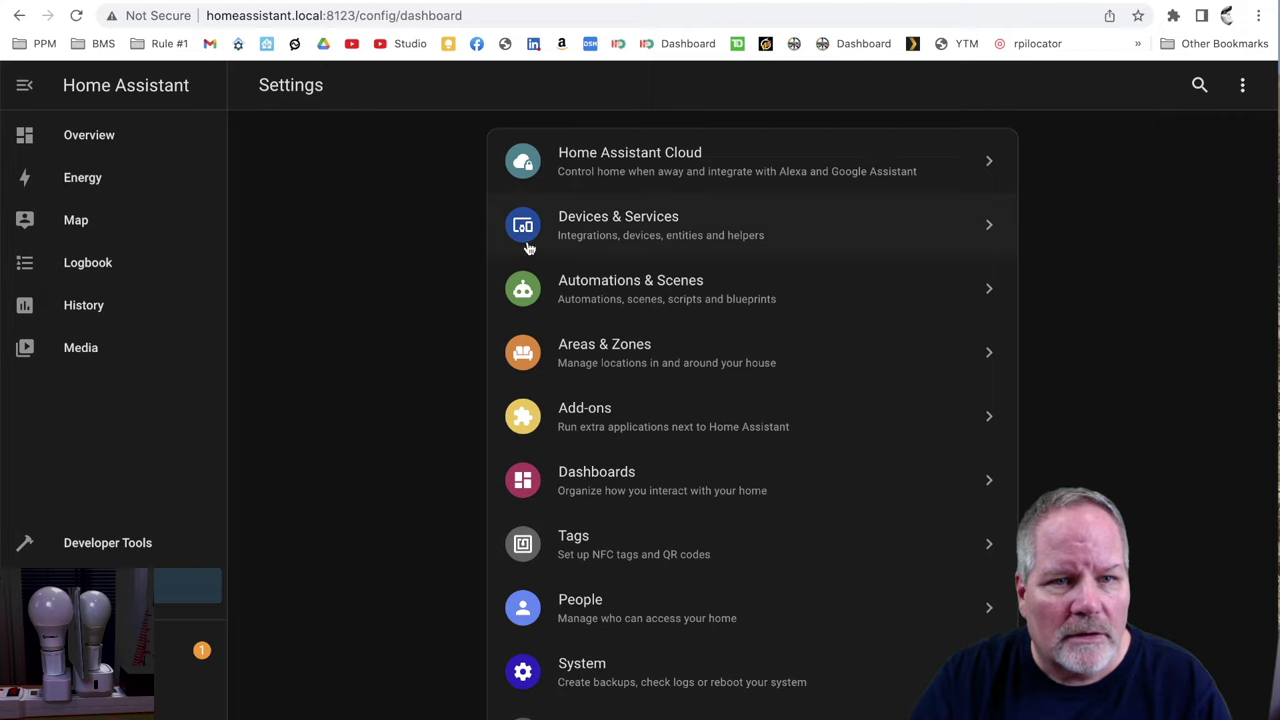
click(602, 288)
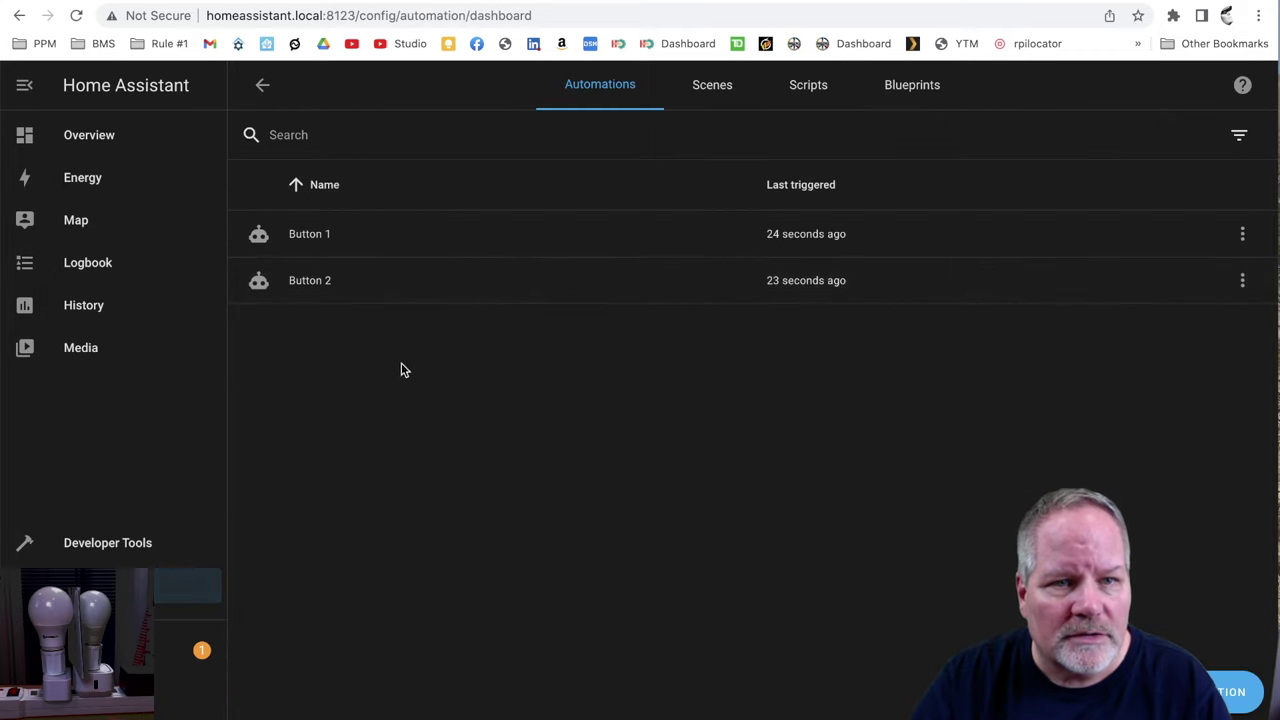
click(711, 86)
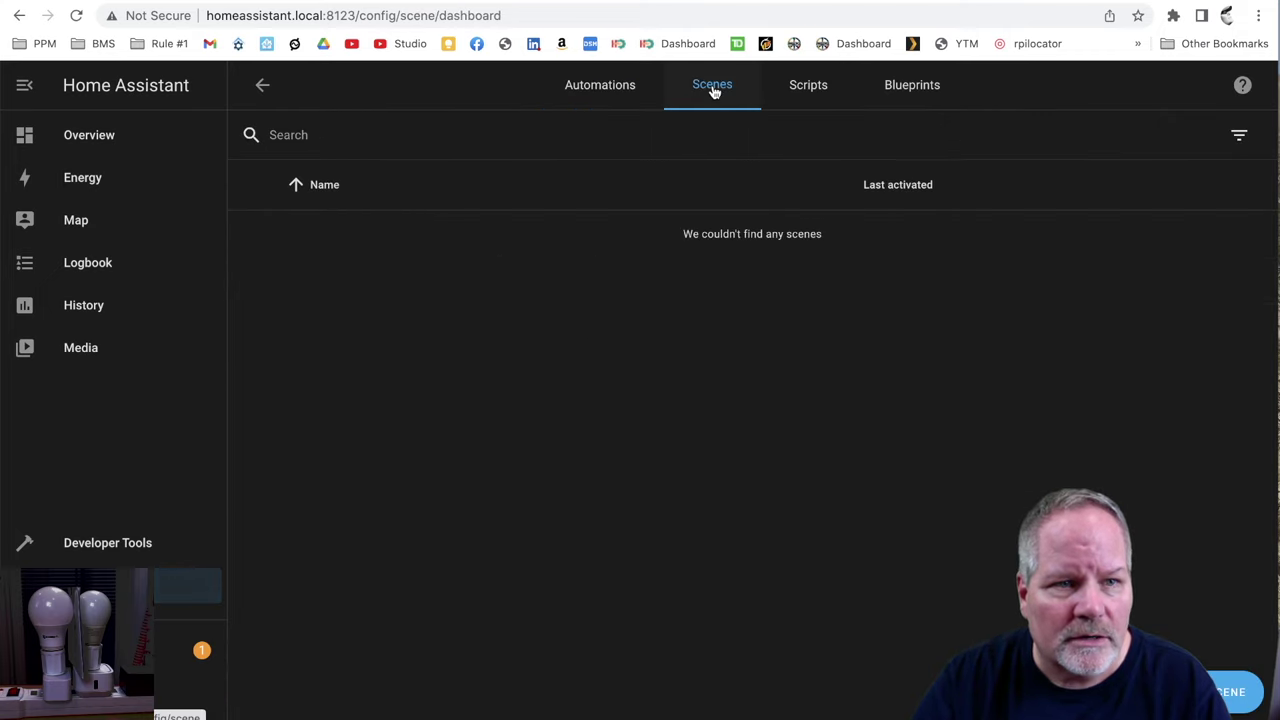
click(1228, 700)
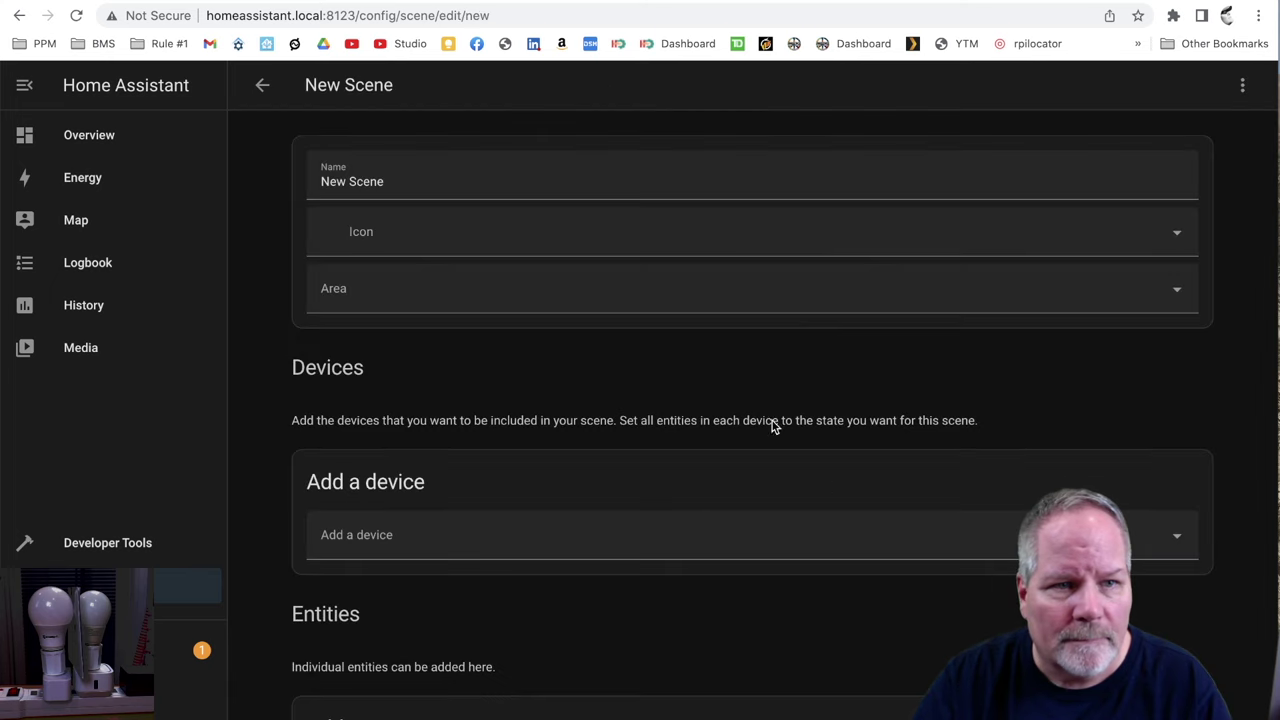
triple_click(654, 181)
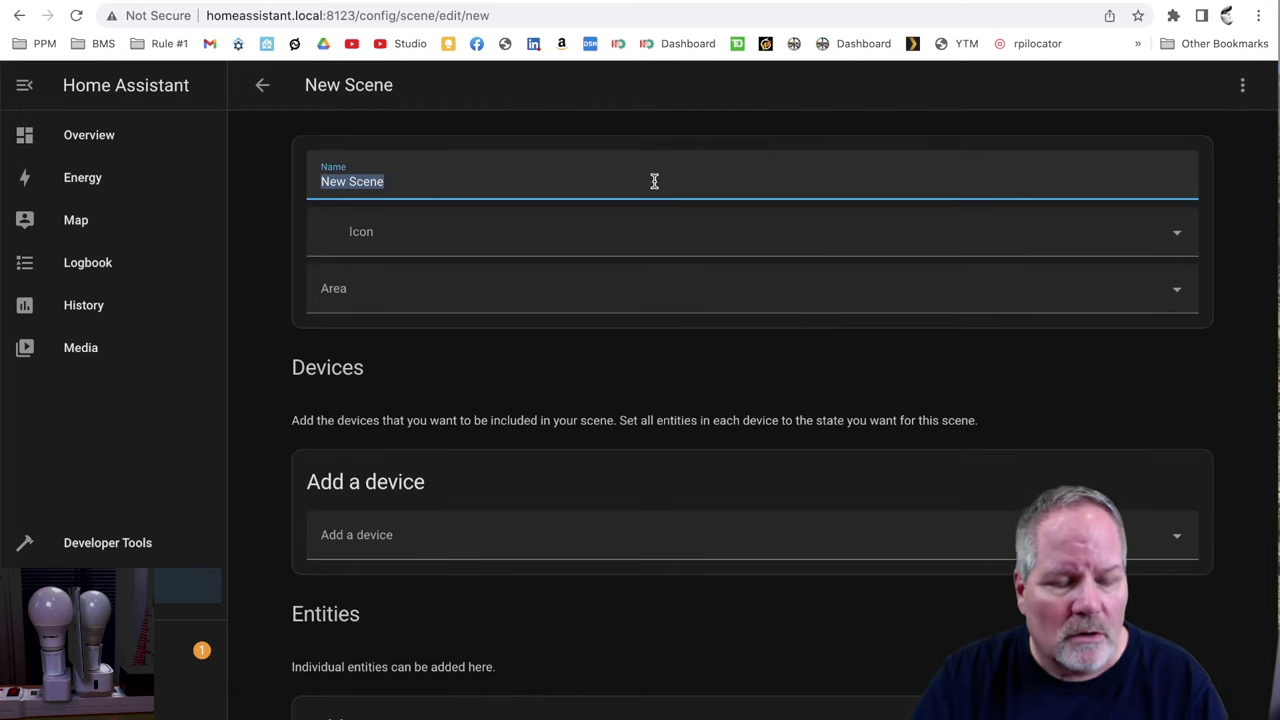
text(Both )
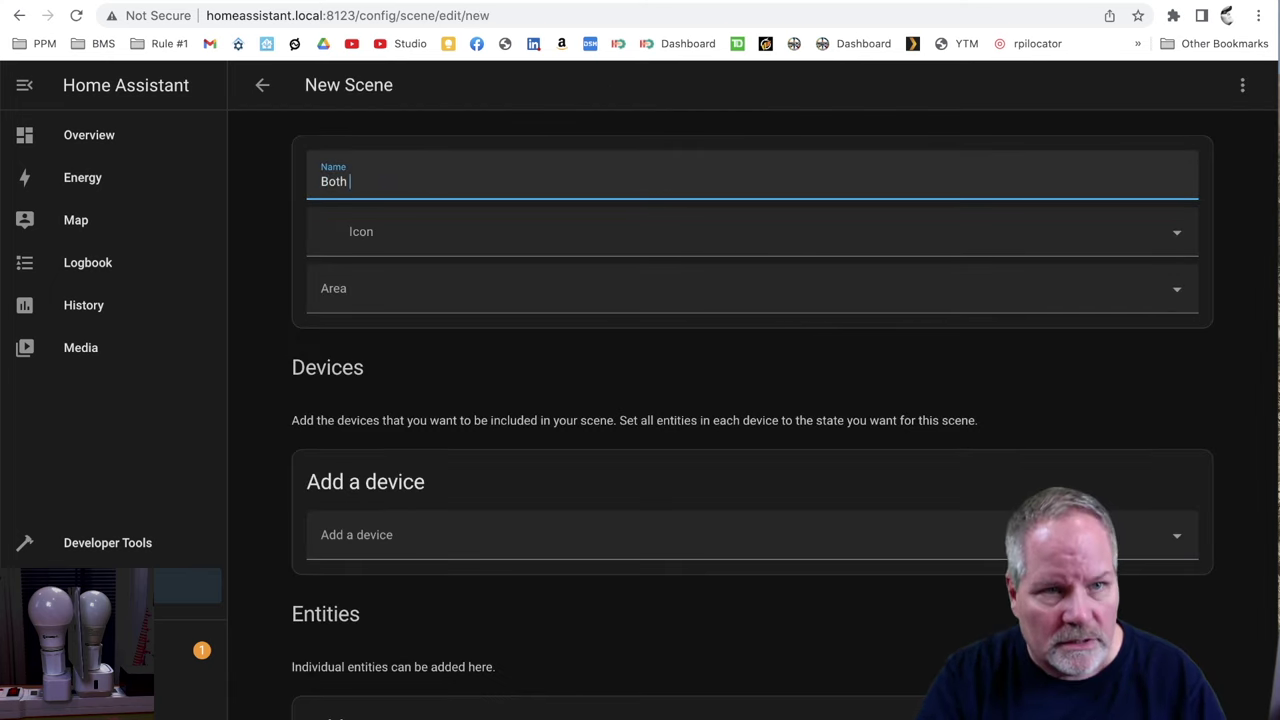
text(Lights)
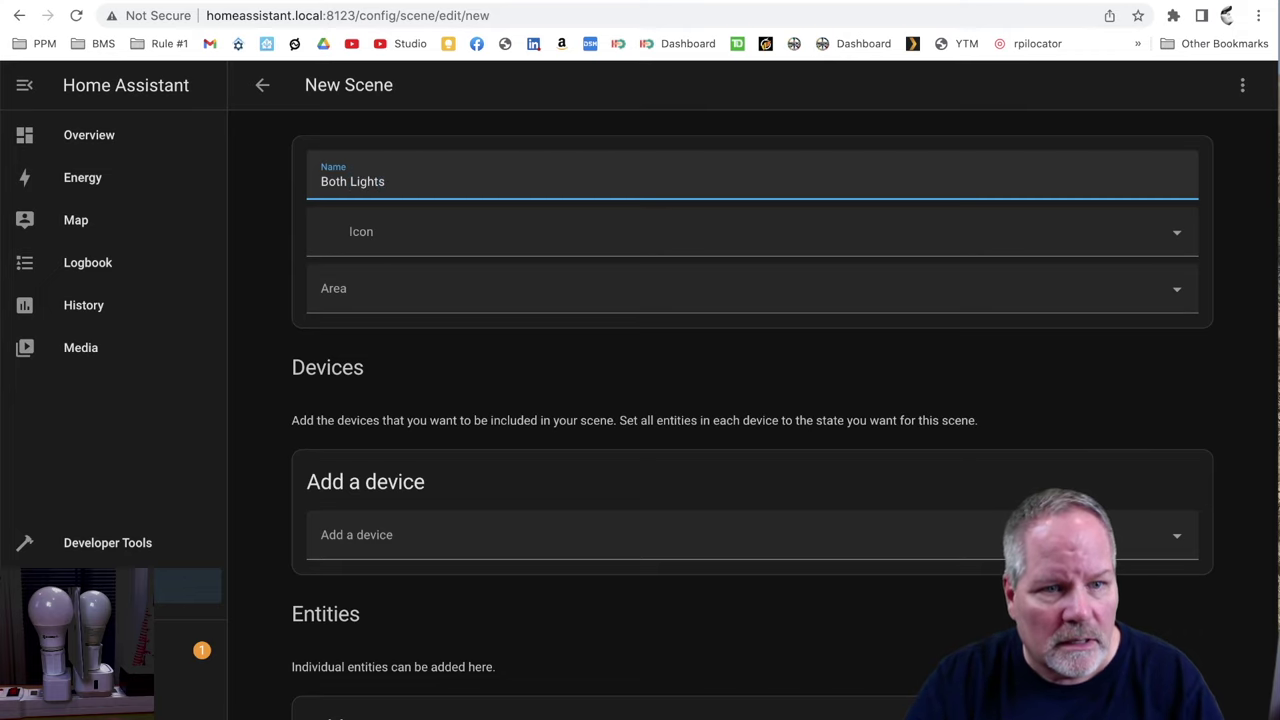
- Add the Third Reality, Inc 3RSP019BZ device to the Both Lights scene
click(576, 531)
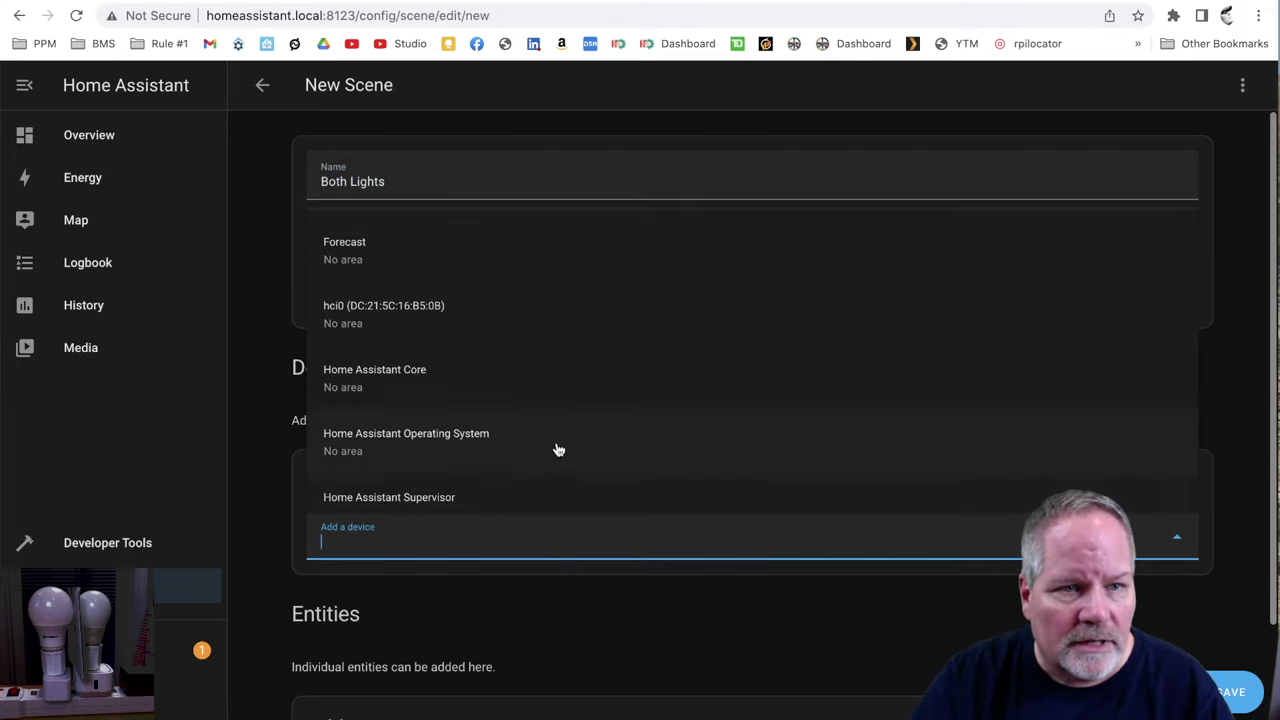
scroll(556, 449, down, 5)
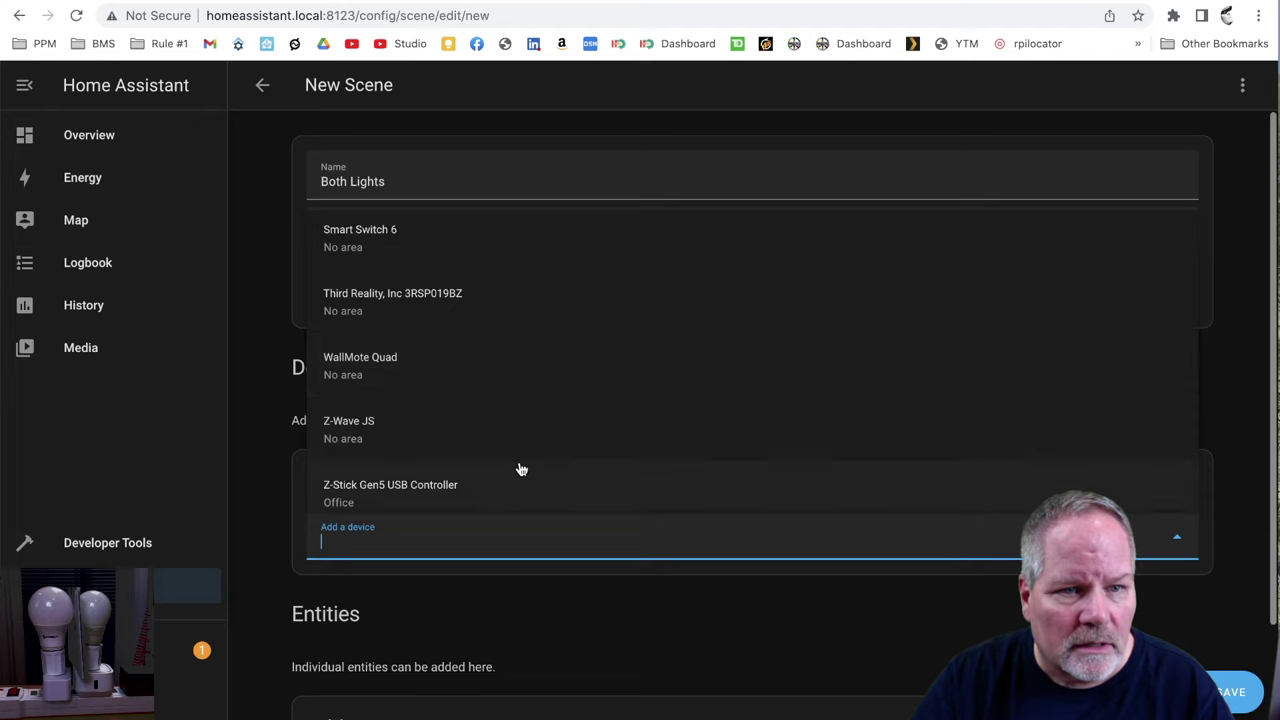
scroll(520, 466, down, 1)
scroll(520, 466, up, 2)
click(474, 406)
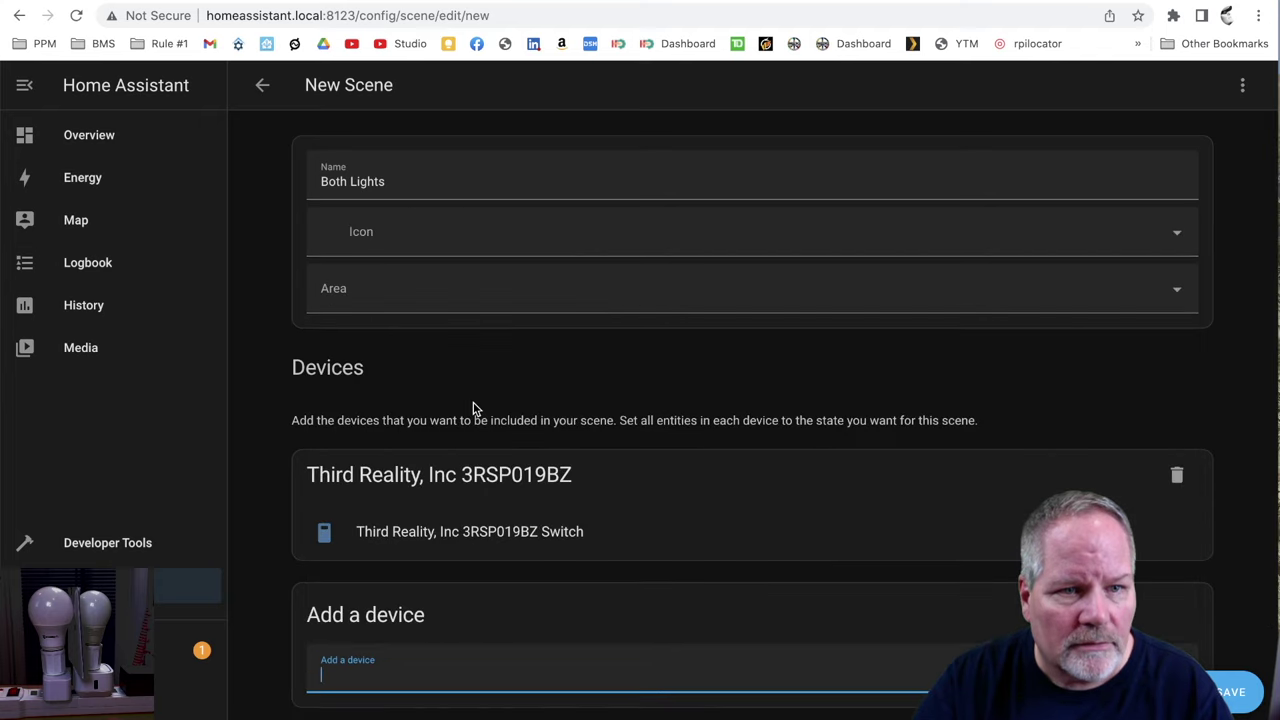
- Add Smart Switch 6 as the second device of the Both Lights scene and save the scene
scroll(530, 607, down, 2)
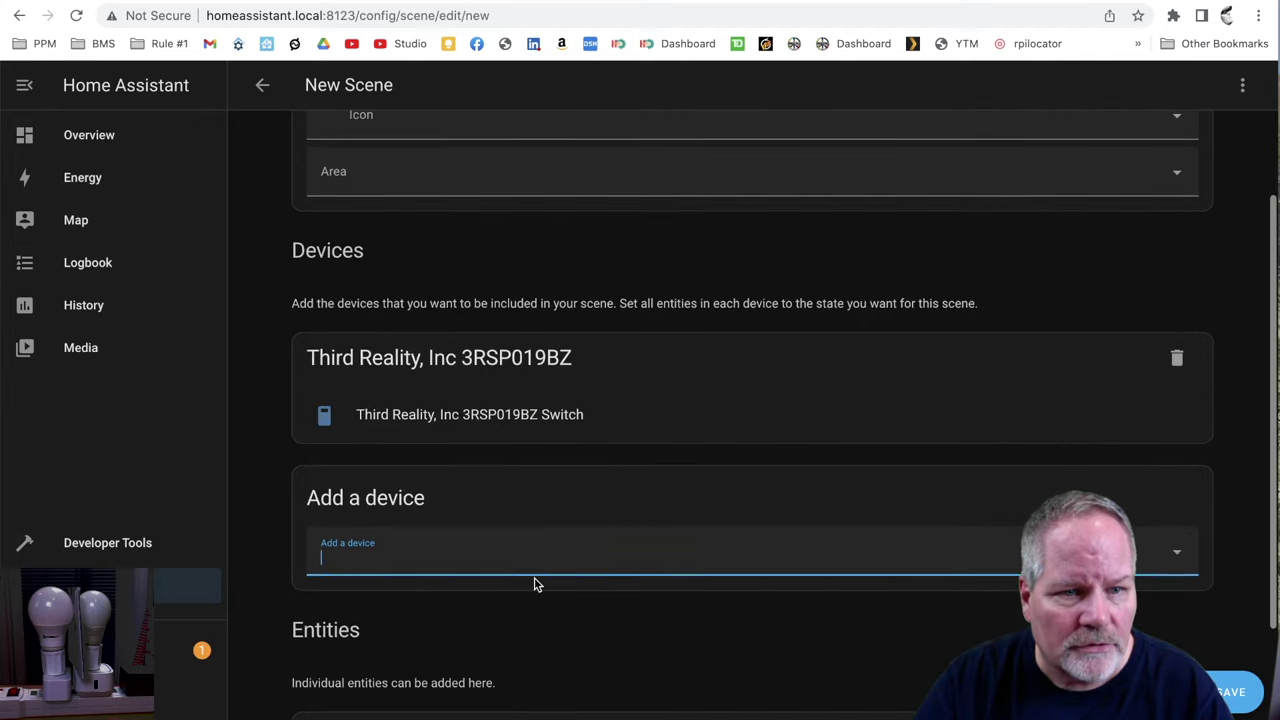
click(548, 560)
scroll(550, 460, down, 5)
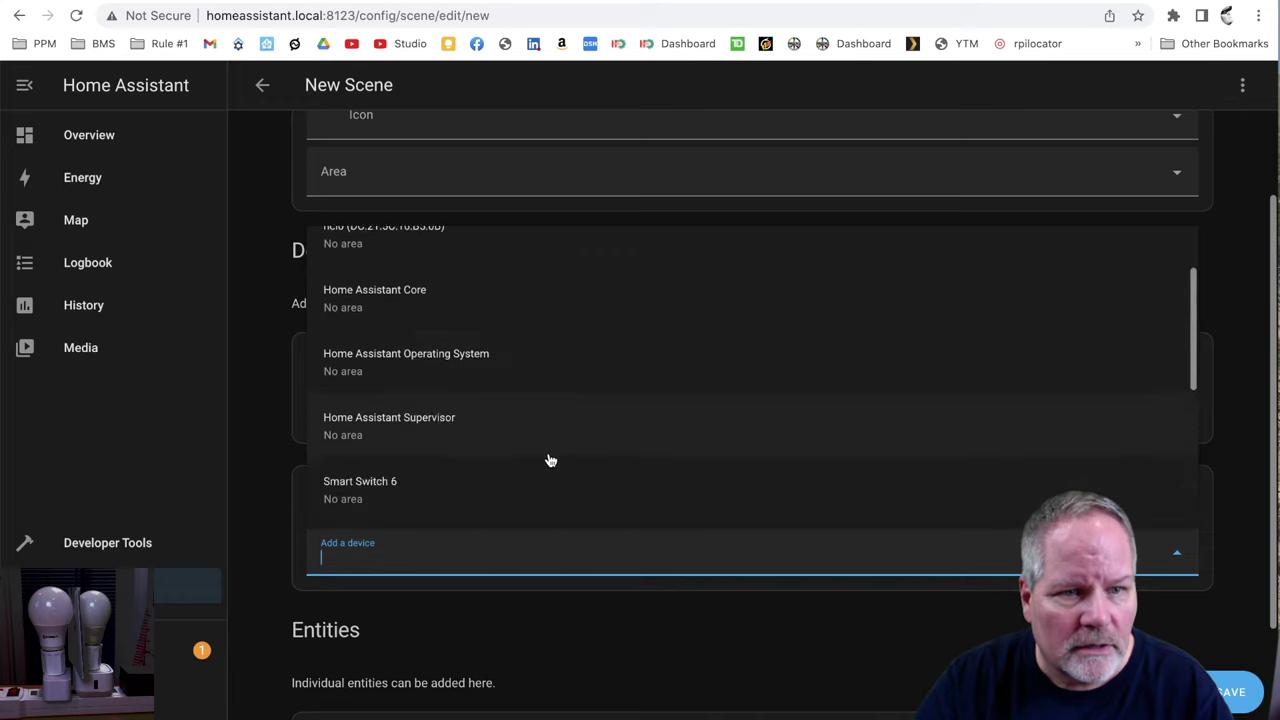
scroll(500, 316, up, 3)
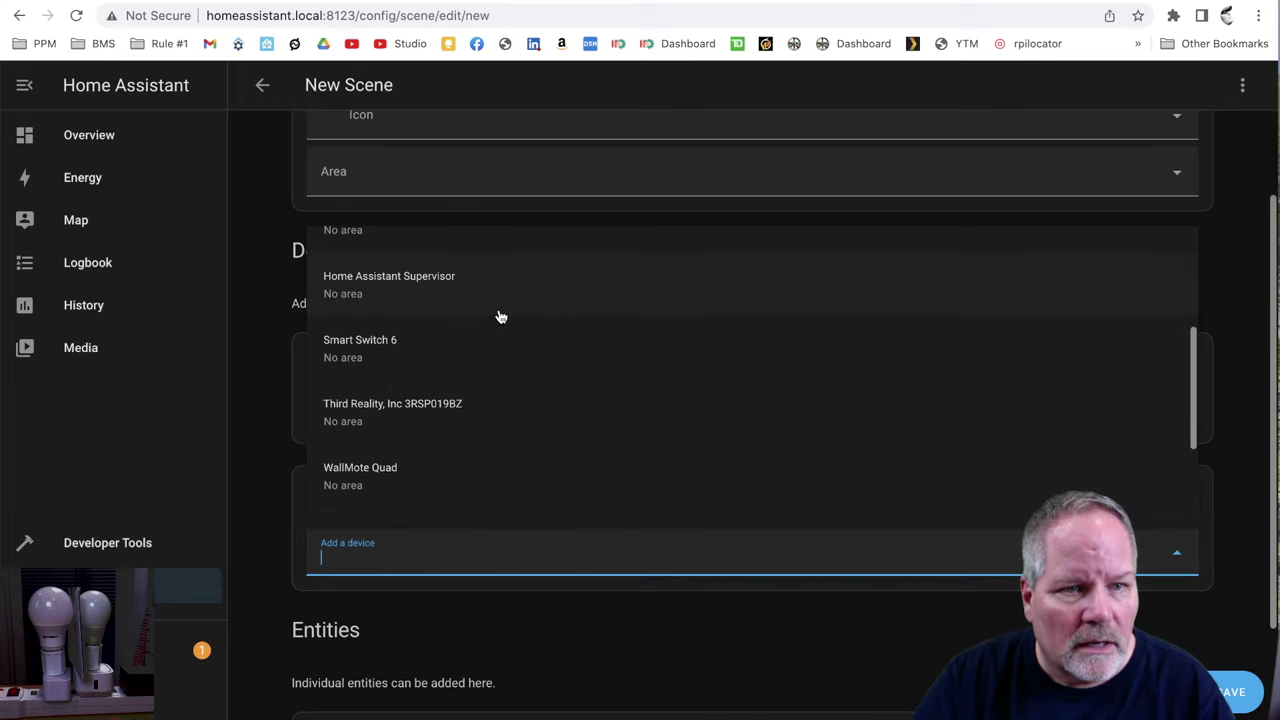
click(462, 342)
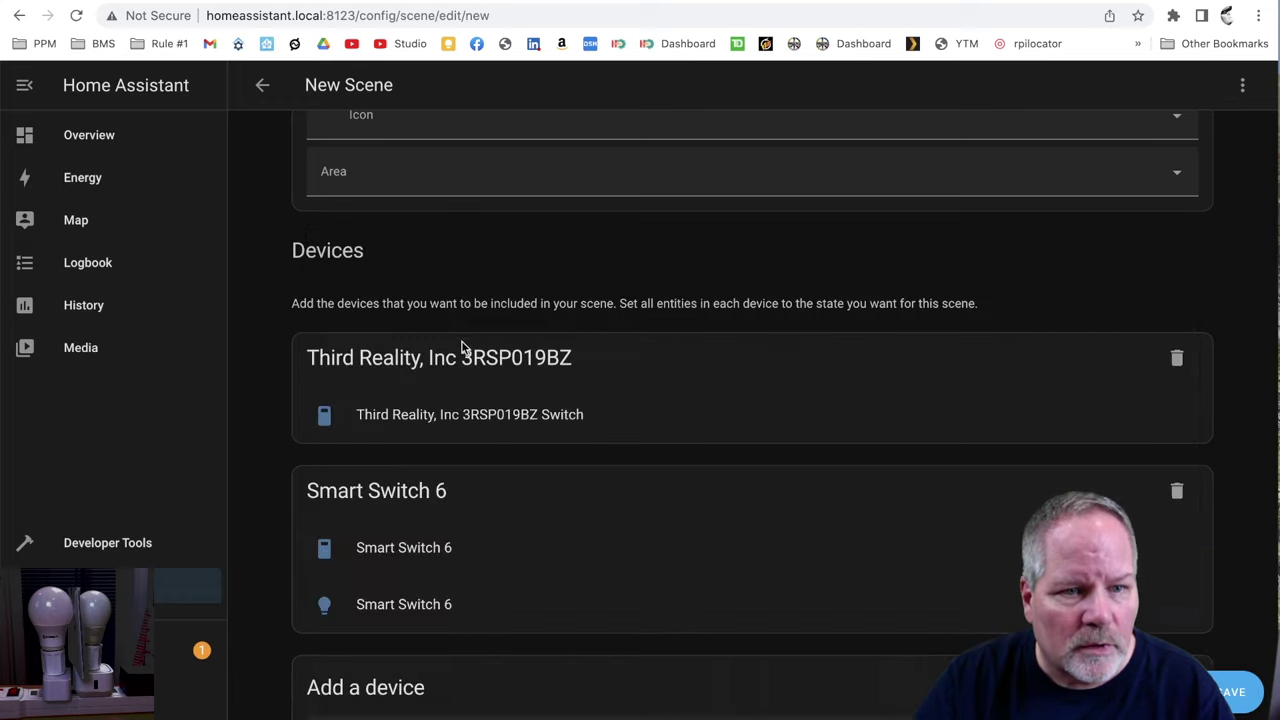
scroll(467, 577, down, 3)
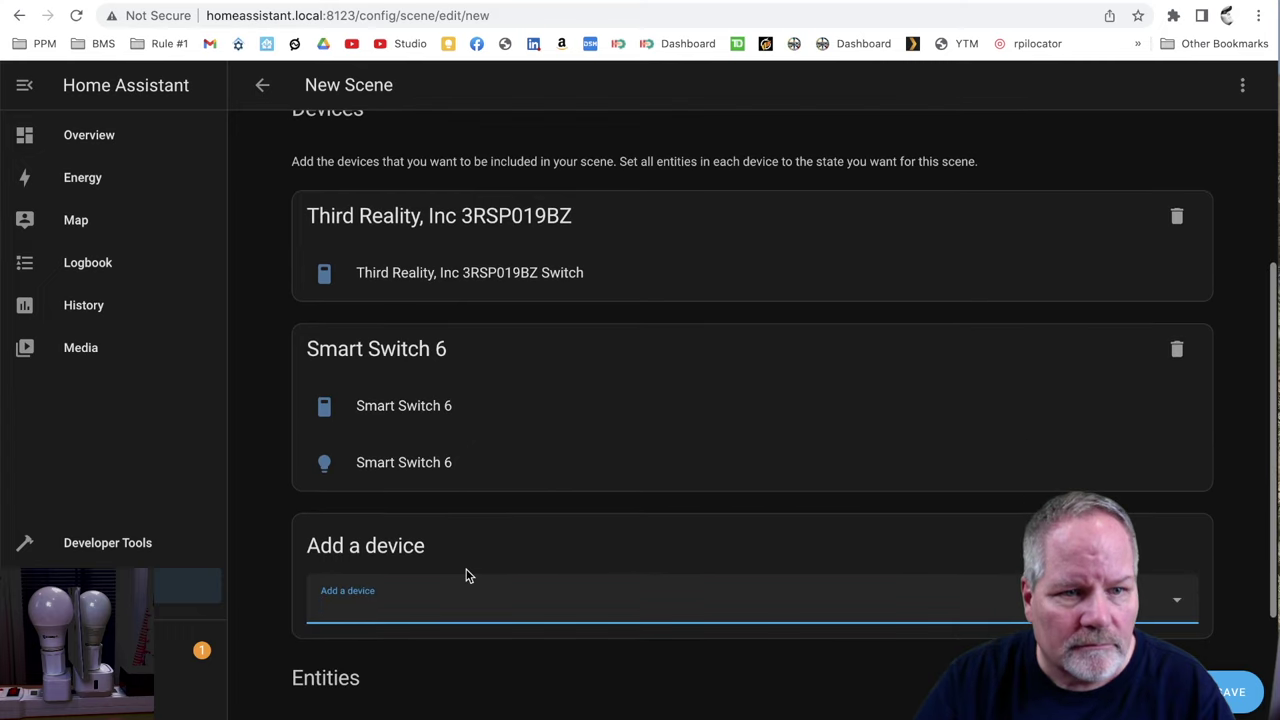
scroll(443, 595, down, 4)
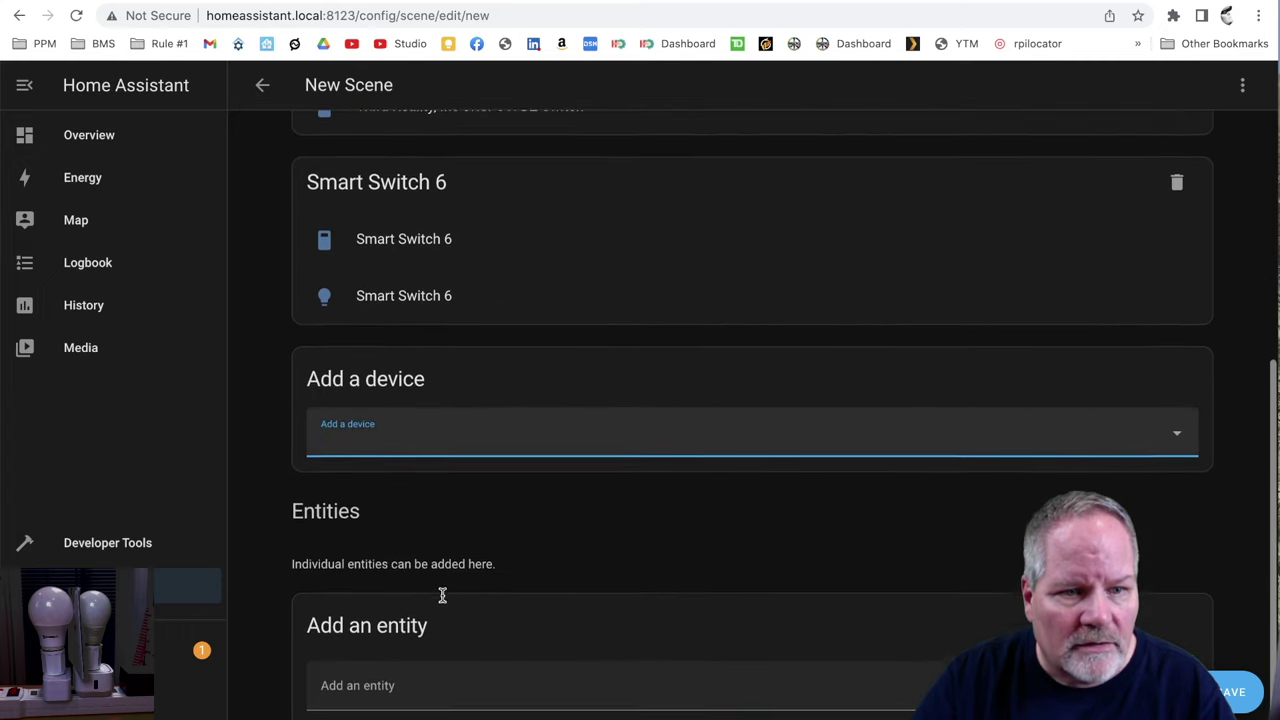
click(1228, 693)
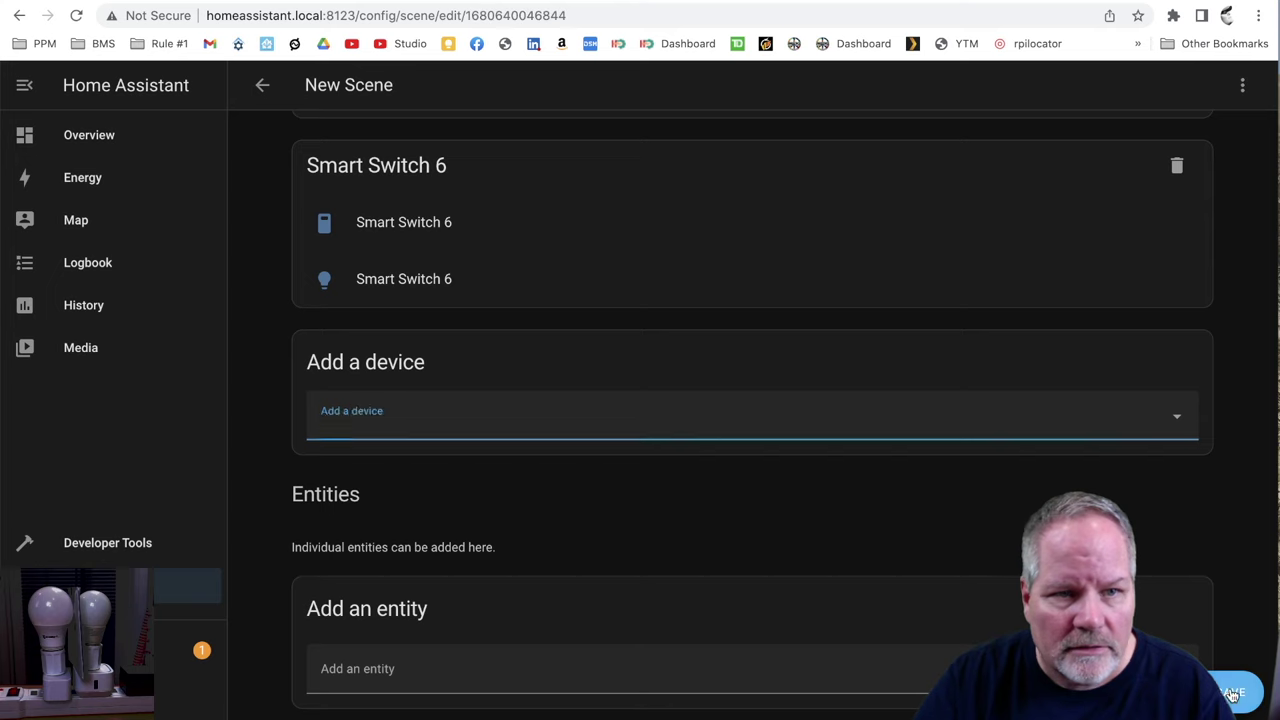
- Turn on the Smart Switch 6 switch and the Third Reality, Inc 3RSP019BZ Switch within the Both Lights scene
scroll(785, 325, up, 4)
scroll(785, 327, up, 2)
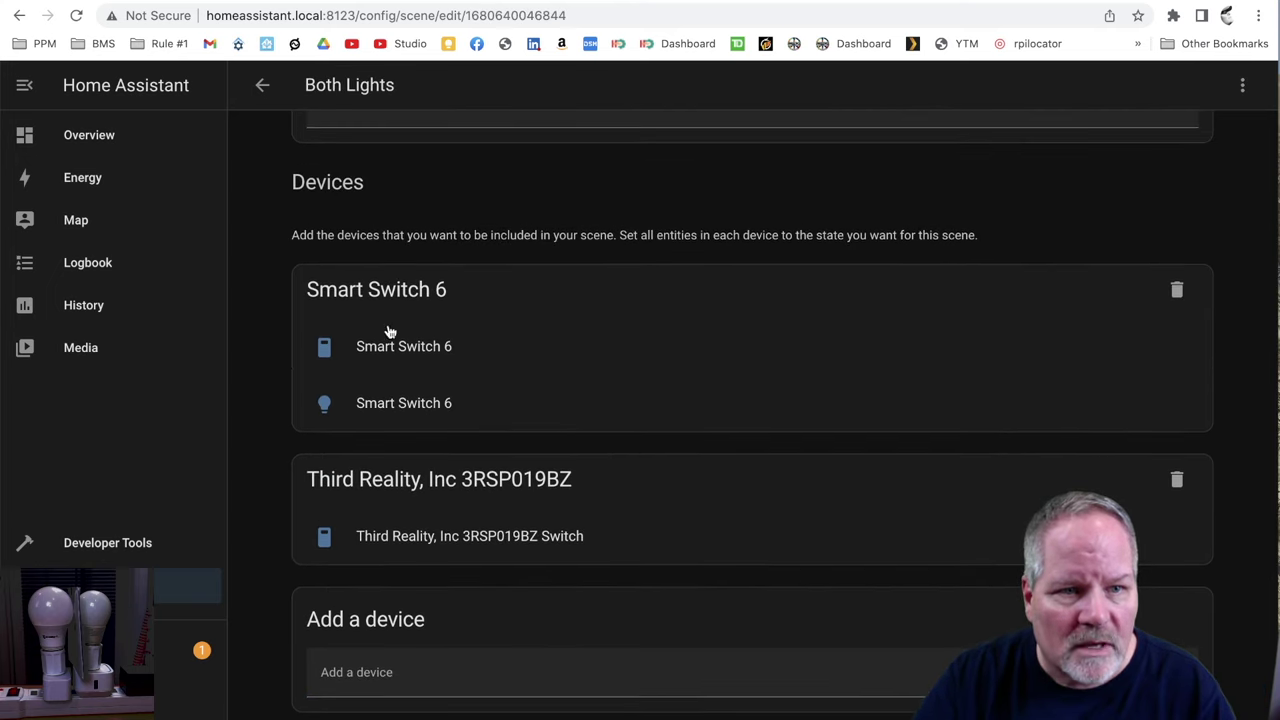
click(370, 356)
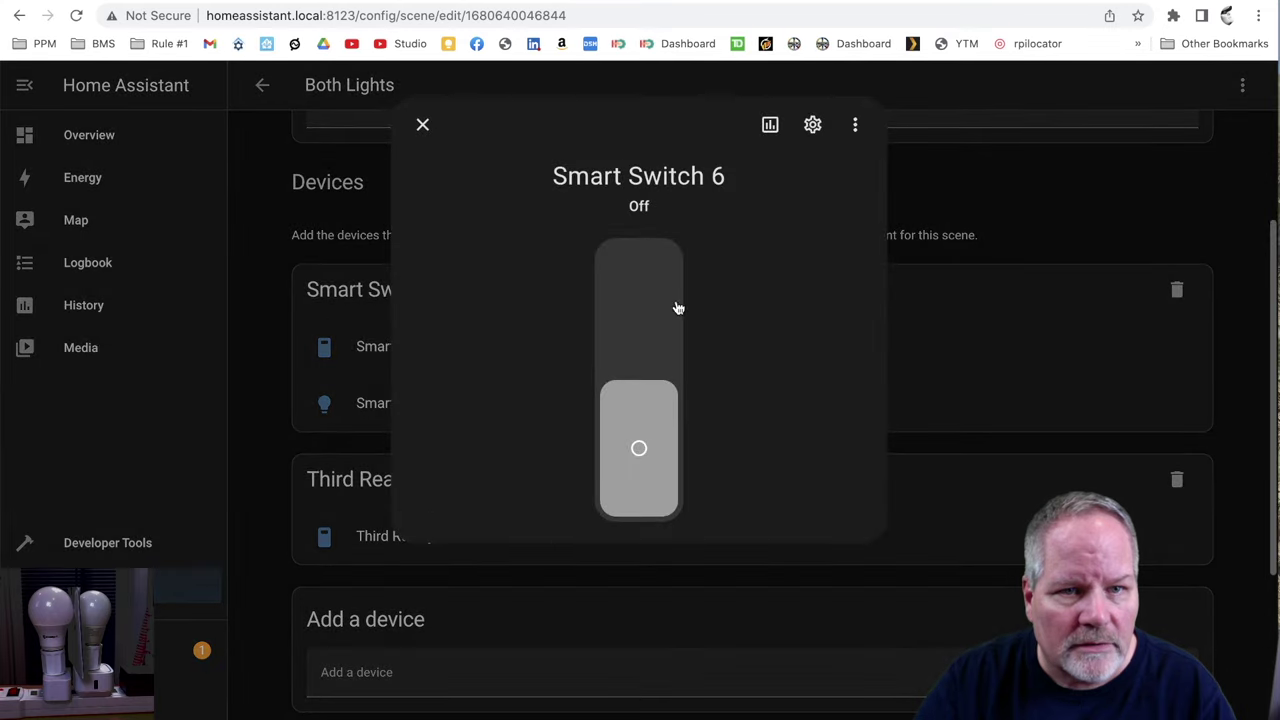
click(651, 289)
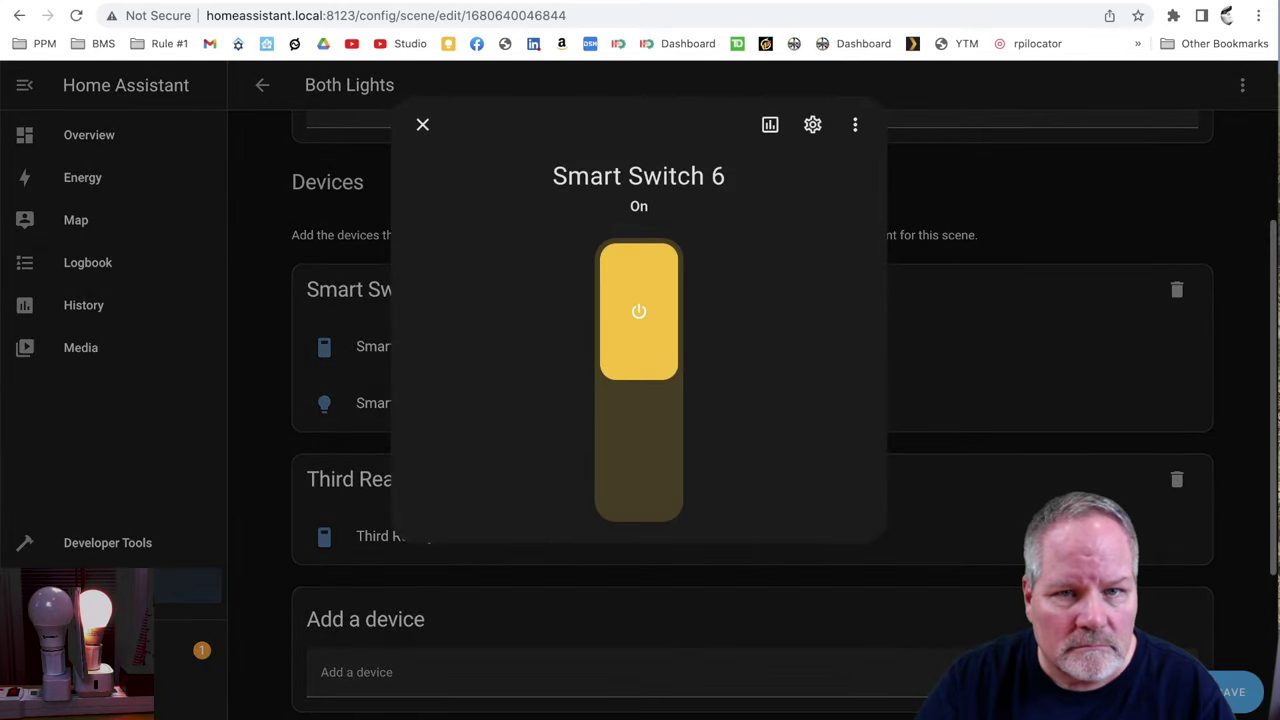
click(422, 126)
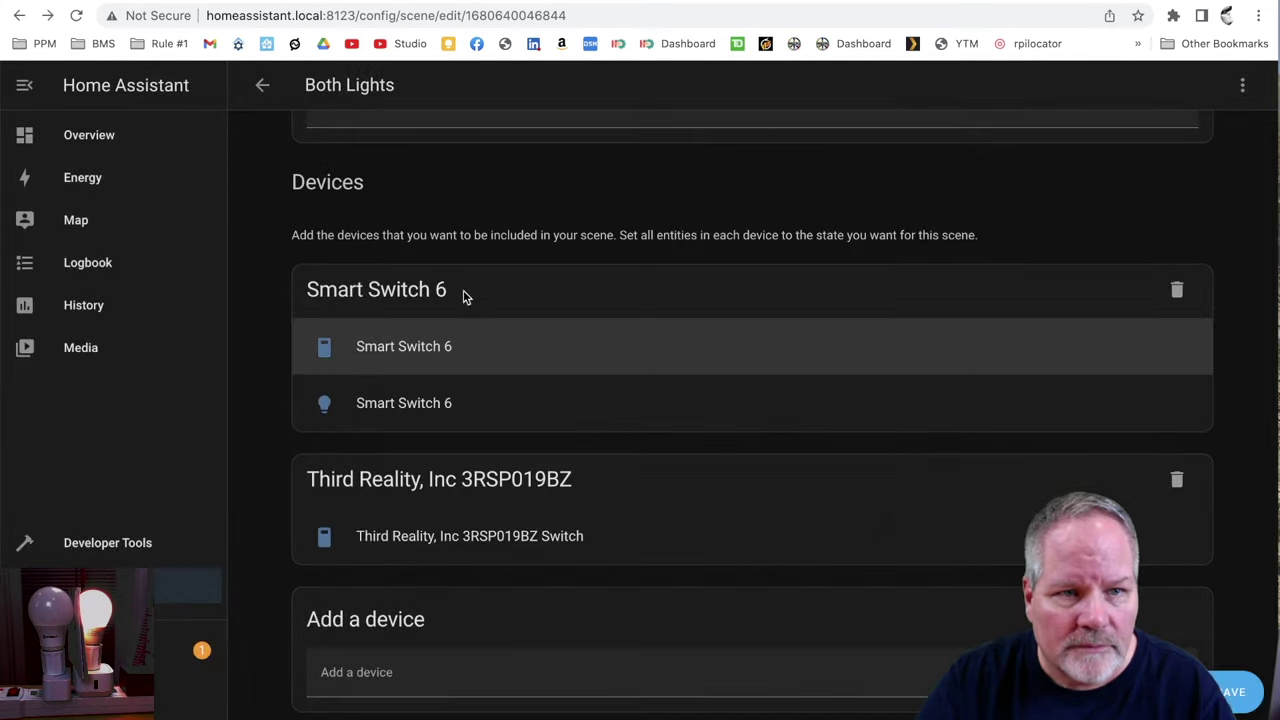
click(405, 545)
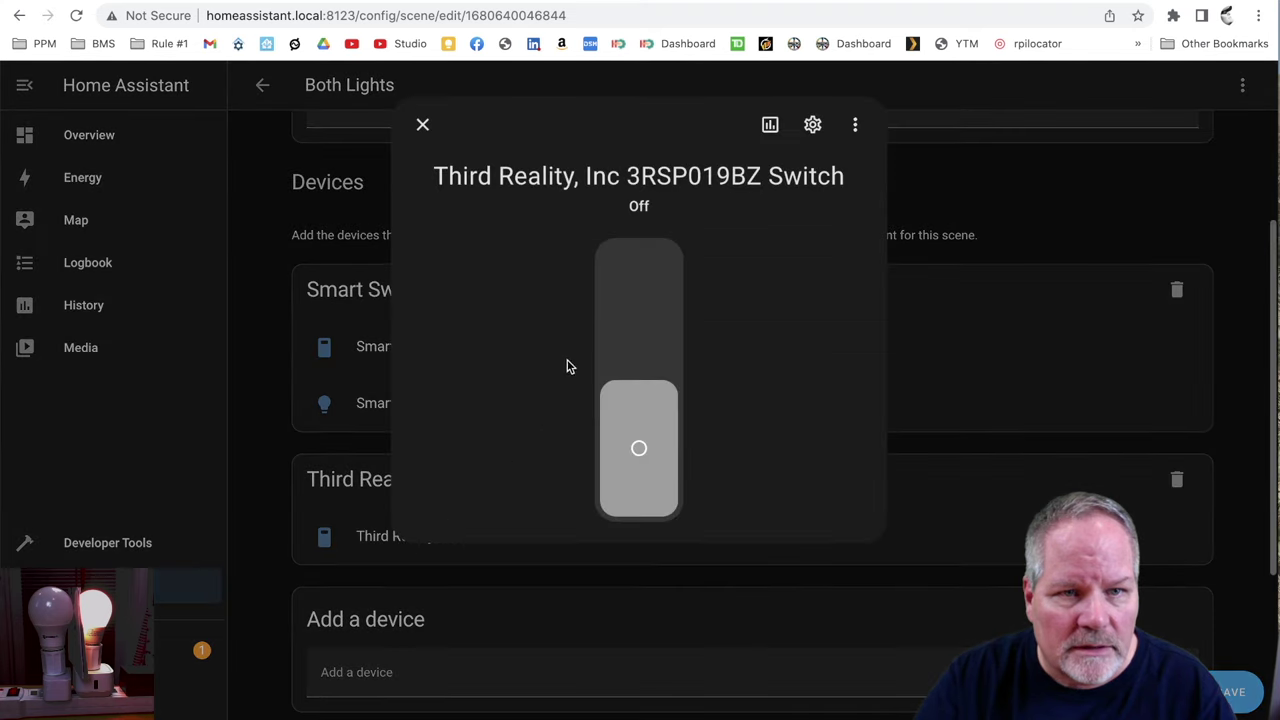
click(642, 296)
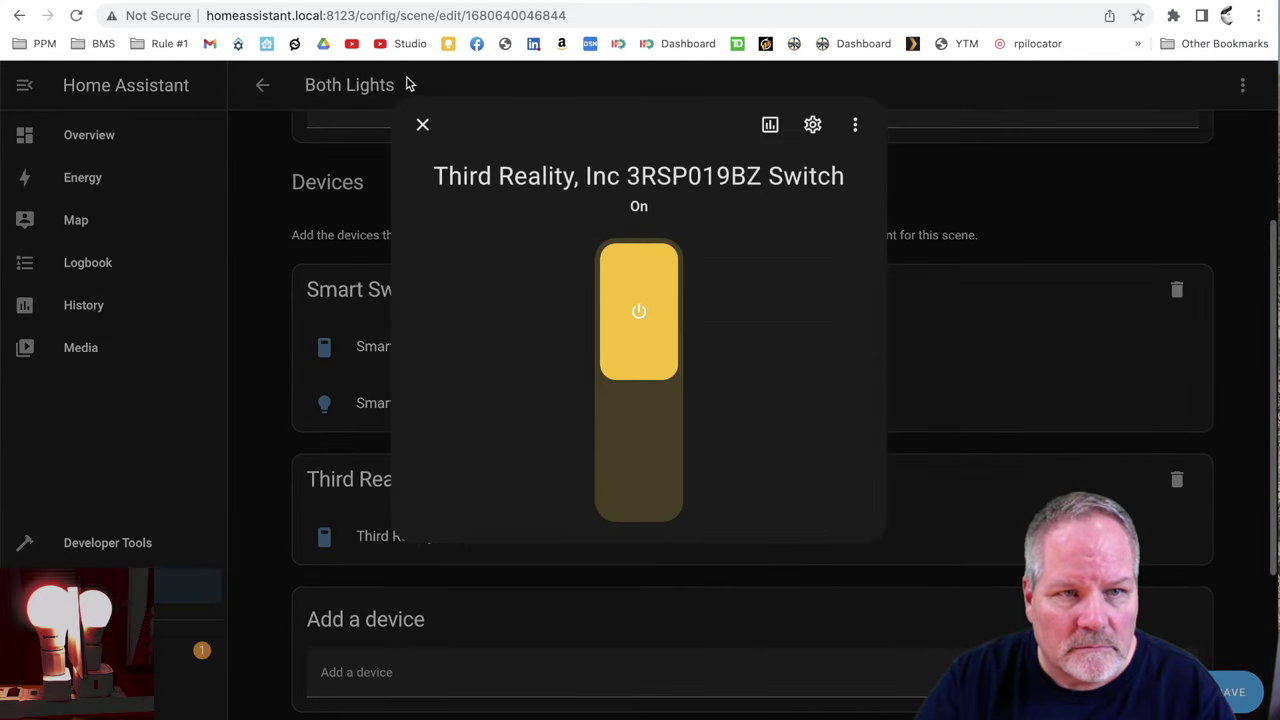
- Close the switch details, rename the scene to Both Lights On, save it, and return to the scene list
click(422, 126)
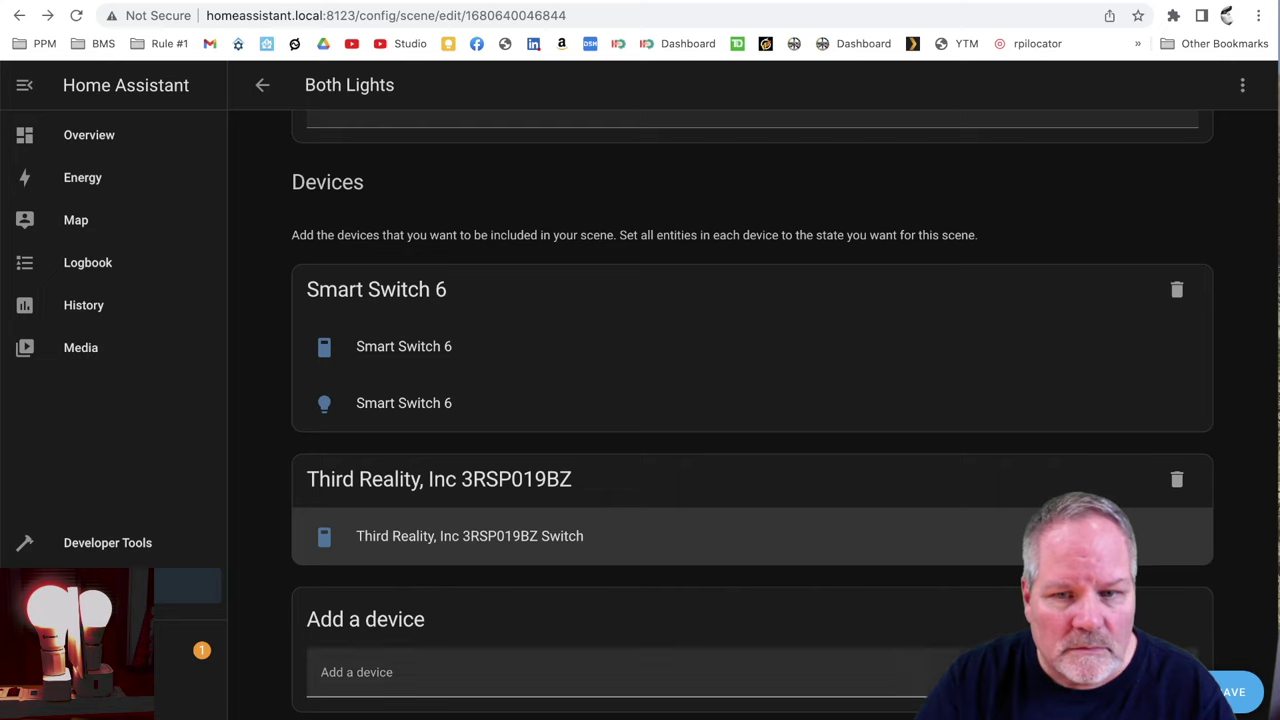
scroll(920, 525, up, 3)
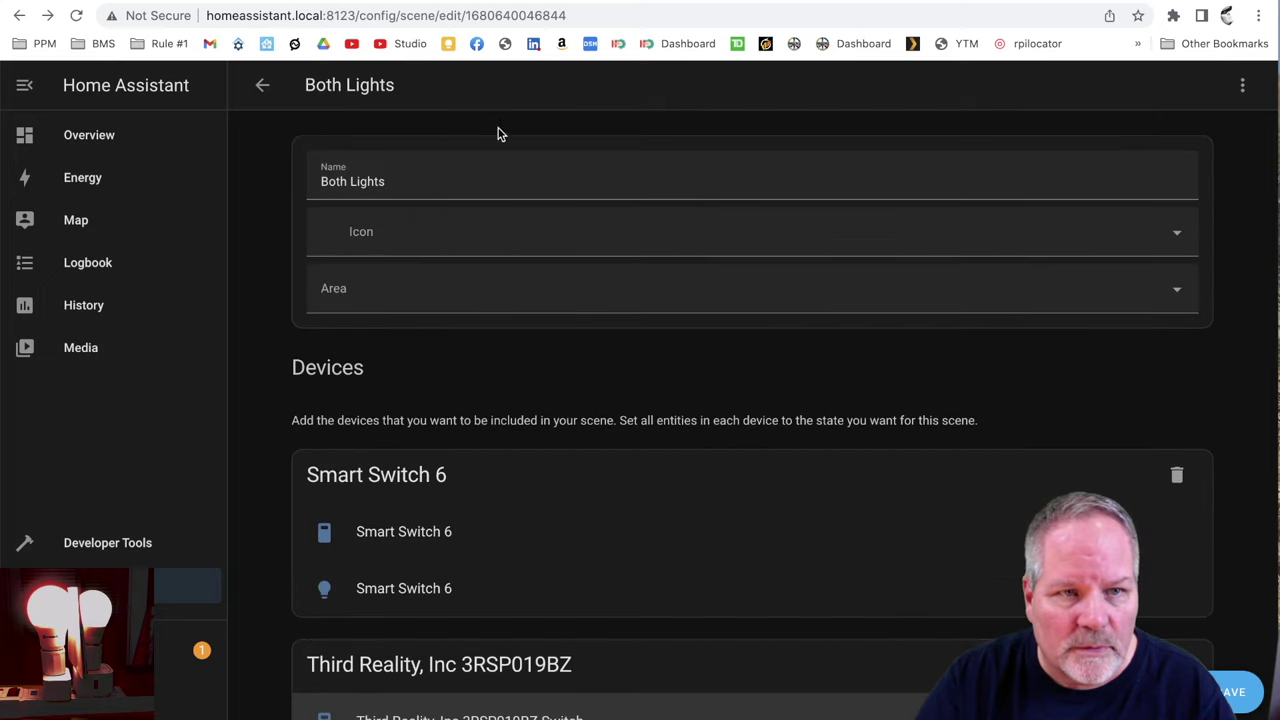
click(484, 168)
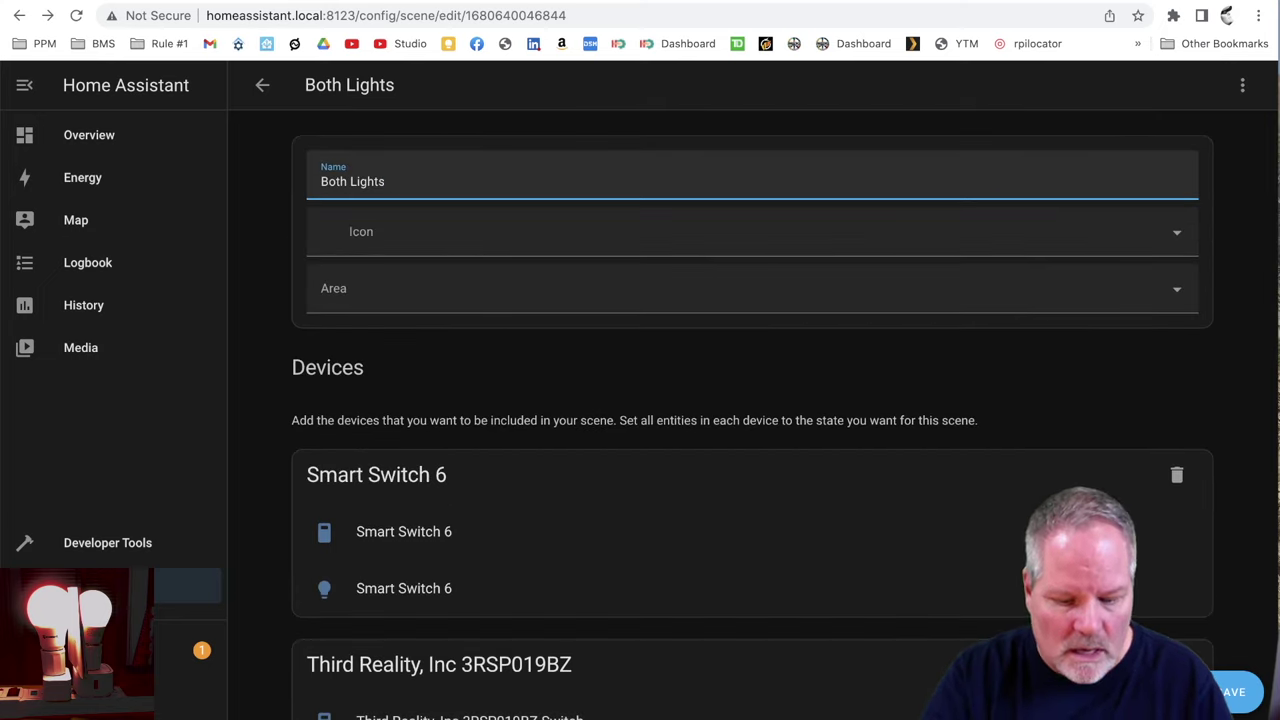
text(On)
click(1236, 696)
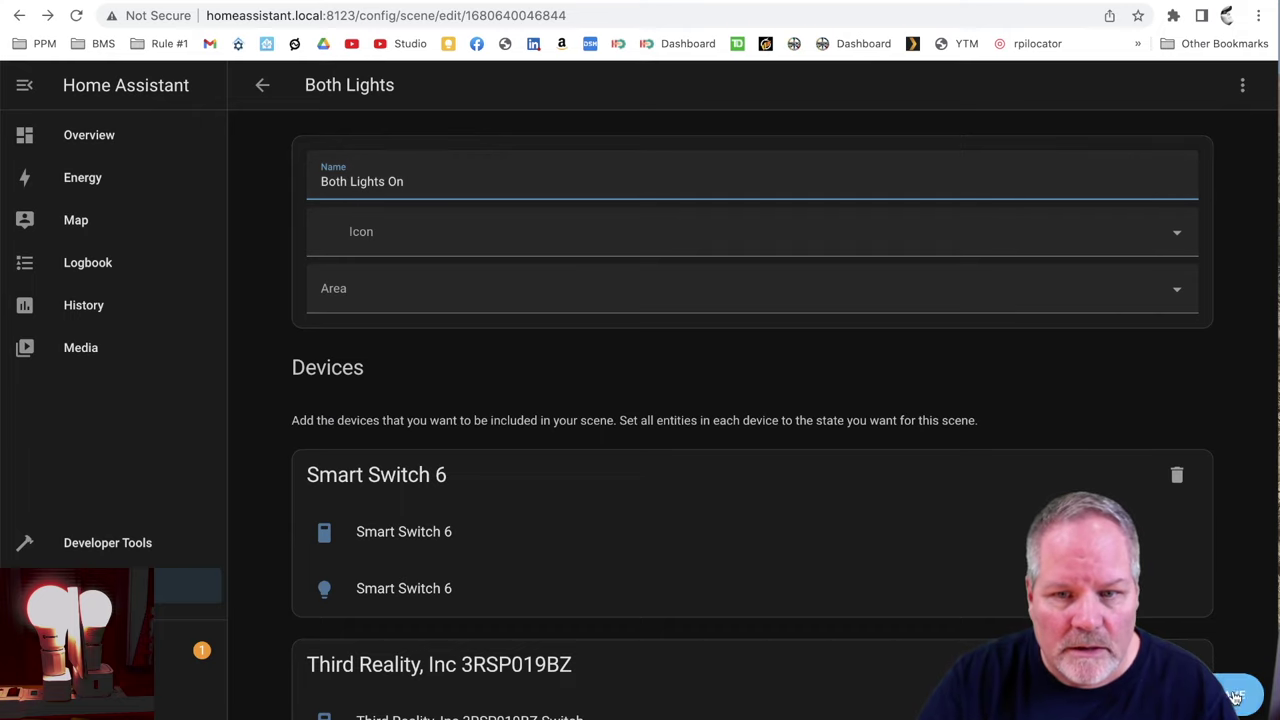
click(262, 85)
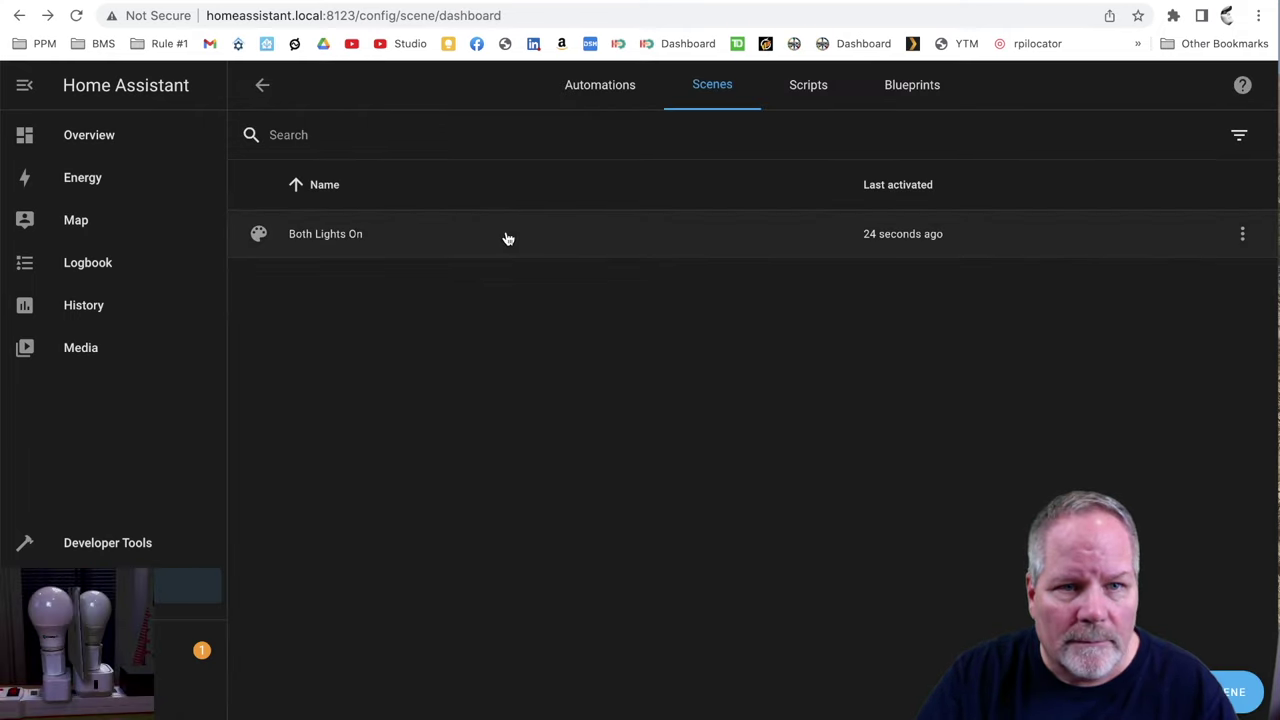
- Duplicate the Both Lights On scene and name the copy Both Lights Off
click(1243, 234)
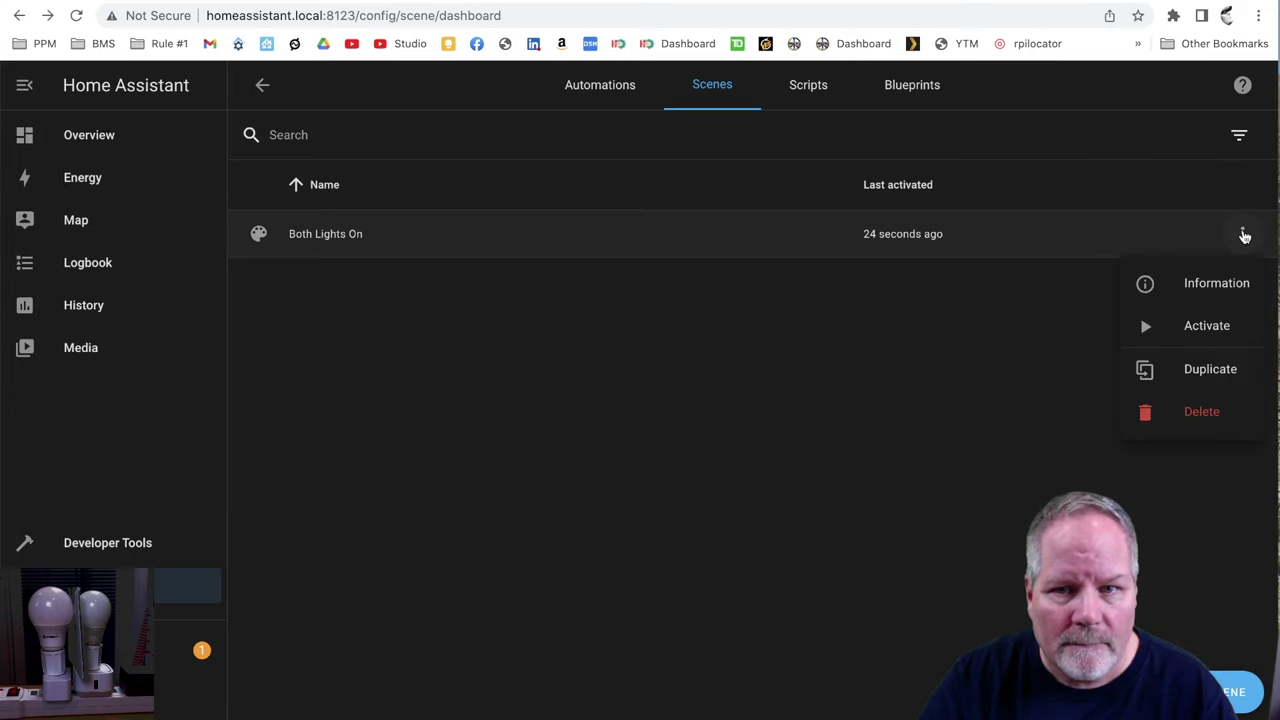
click(1212, 370)
click(400, 182)
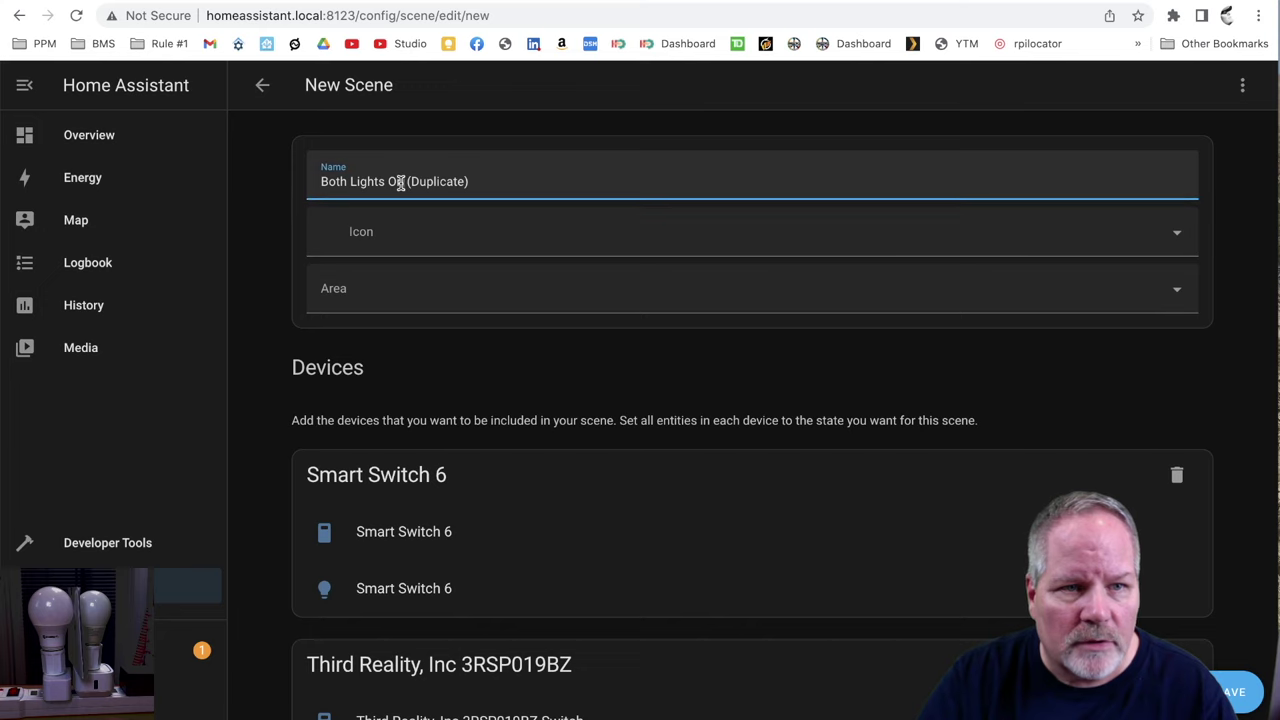
drag(397, 181, 549, 186)
text(ff)
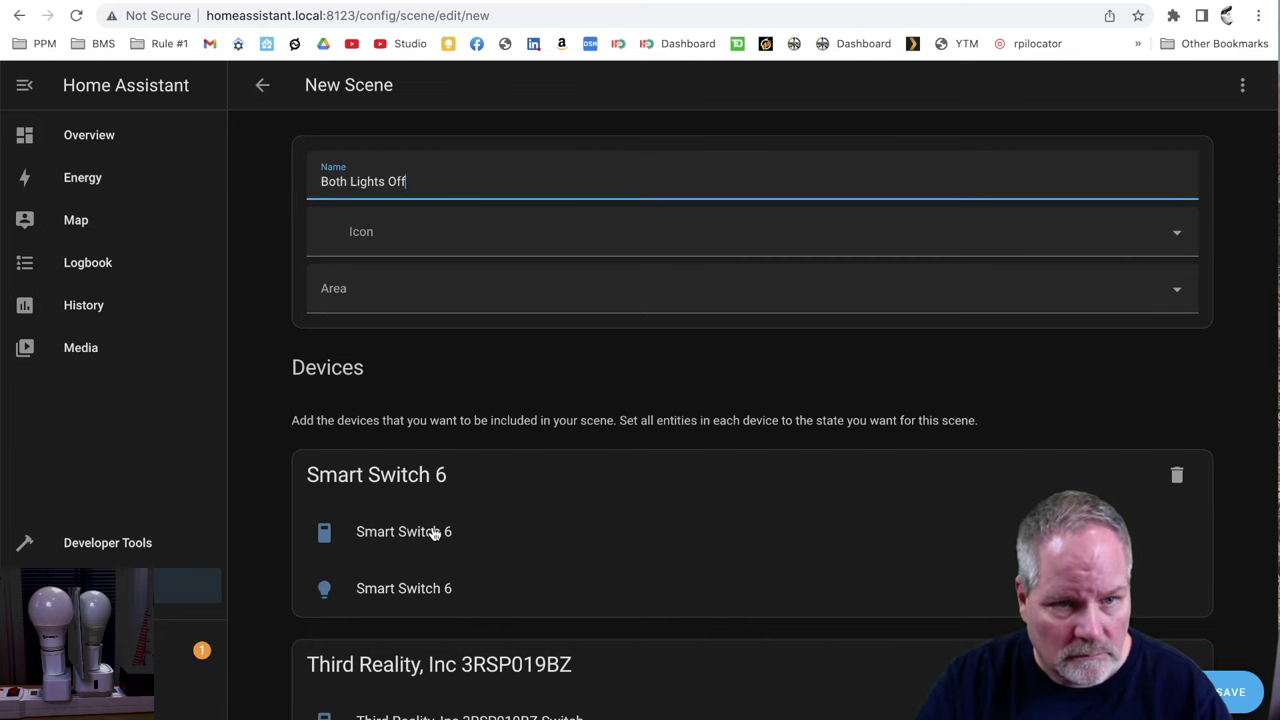
- Set the Smart Switch 6 and Third Reality, Inc 3RSP019BZ switches to off in the duplicated scene and save it
click(434, 533)
click(543, 580)
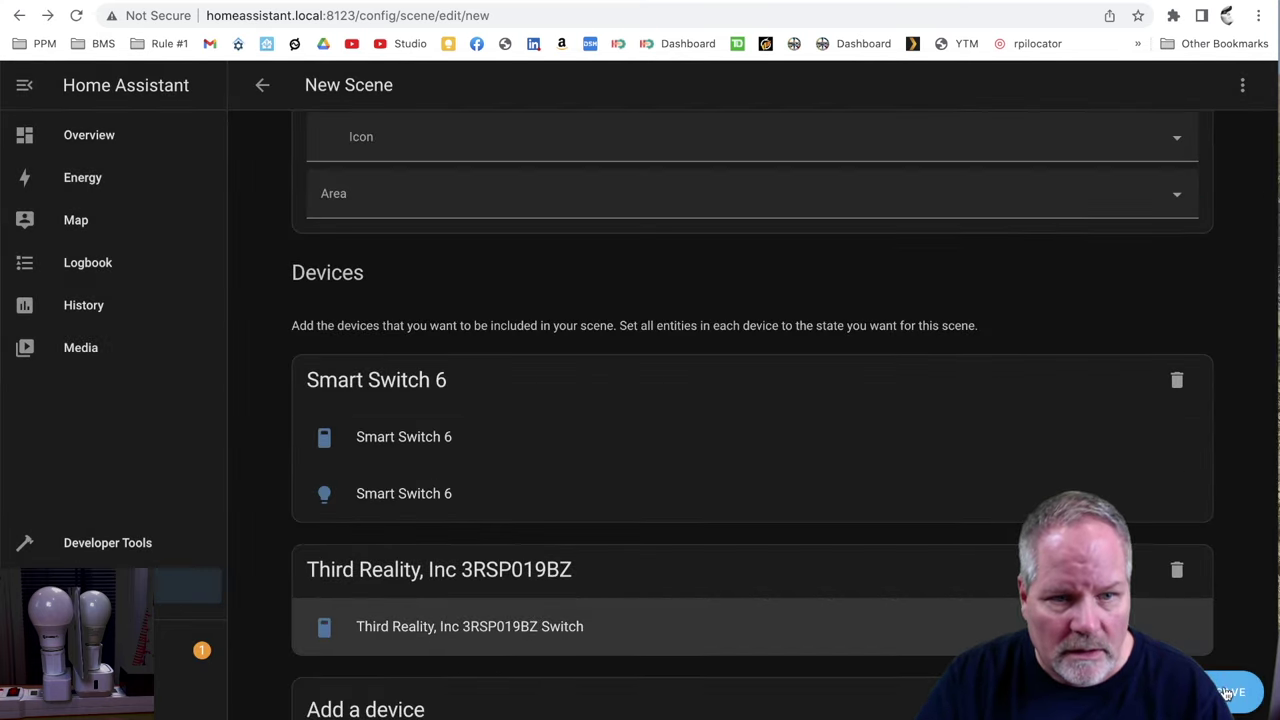
click(1228, 693)
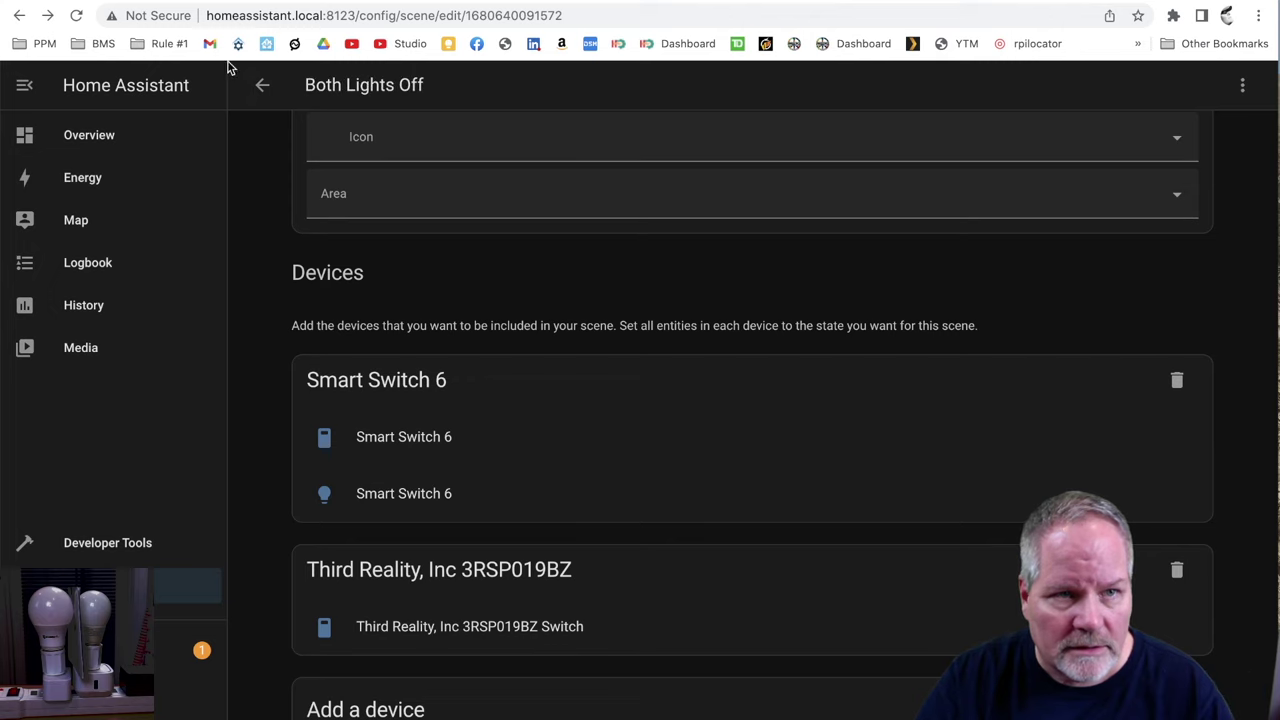
click(263, 87)
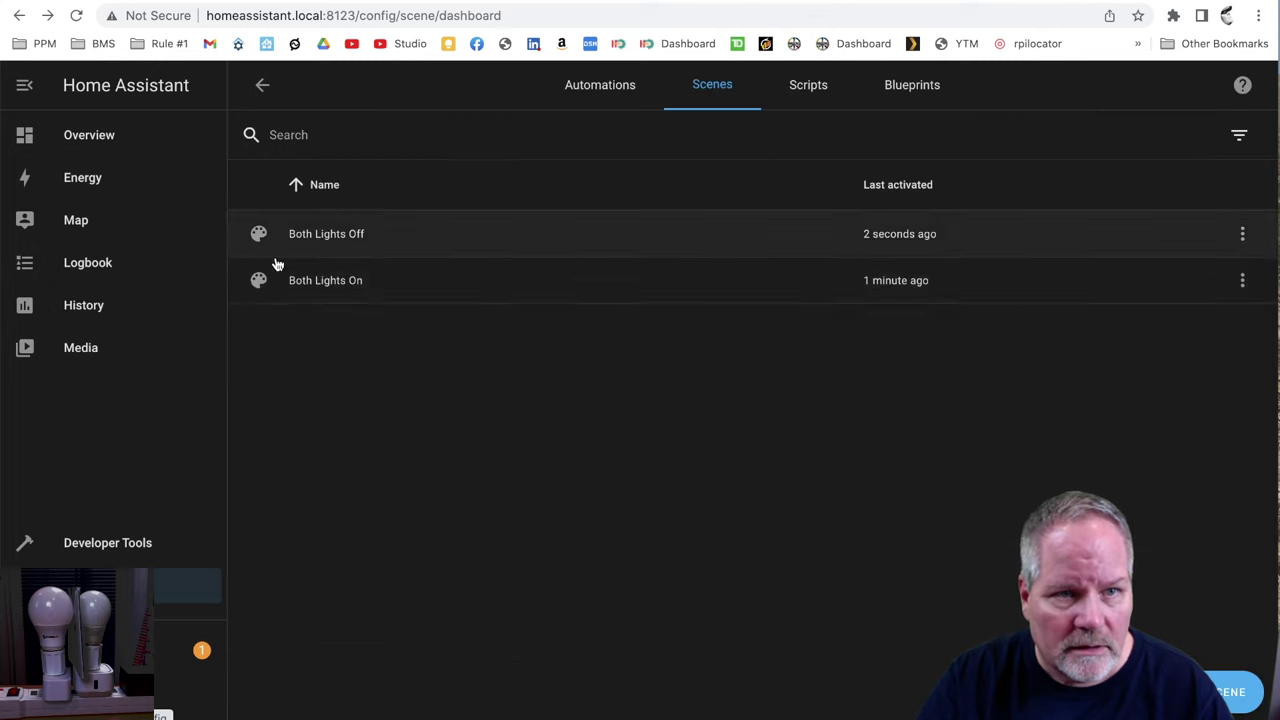
- Test the two scenes by opening Both Lights On and Both Lights Off, and return to the scene list
click(335, 282)
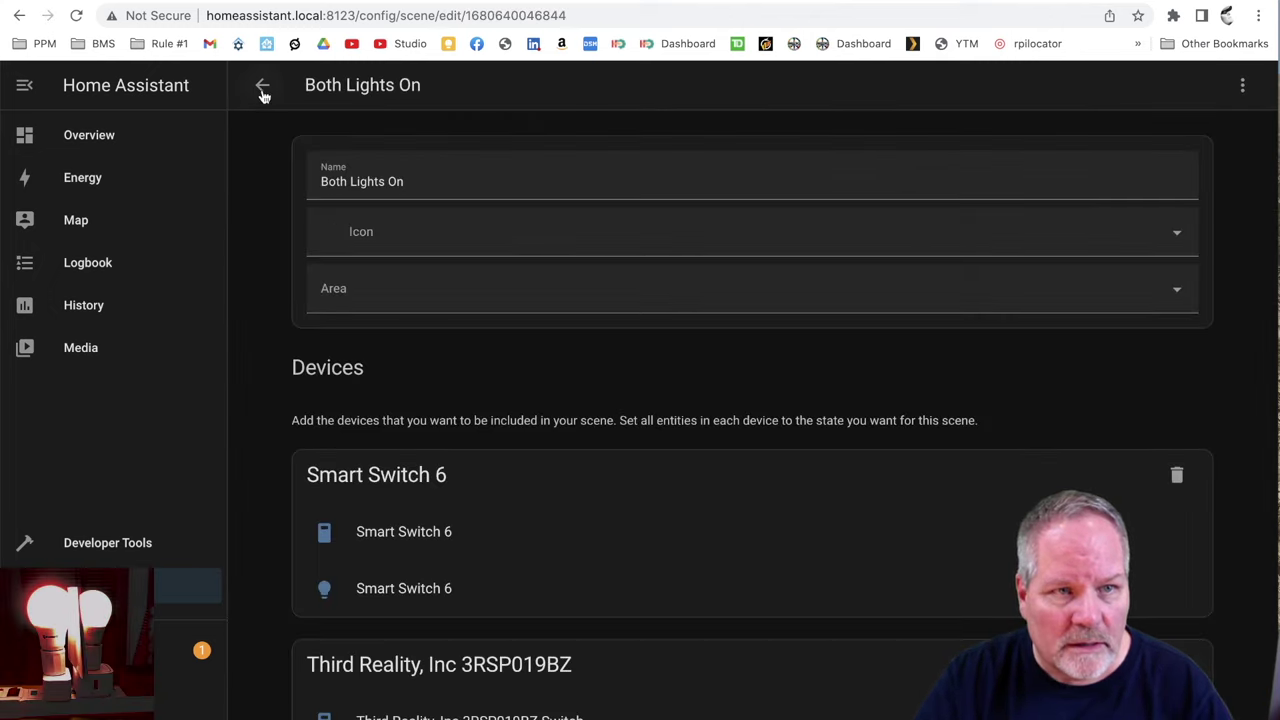
click(262, 88)
click(314, 234)
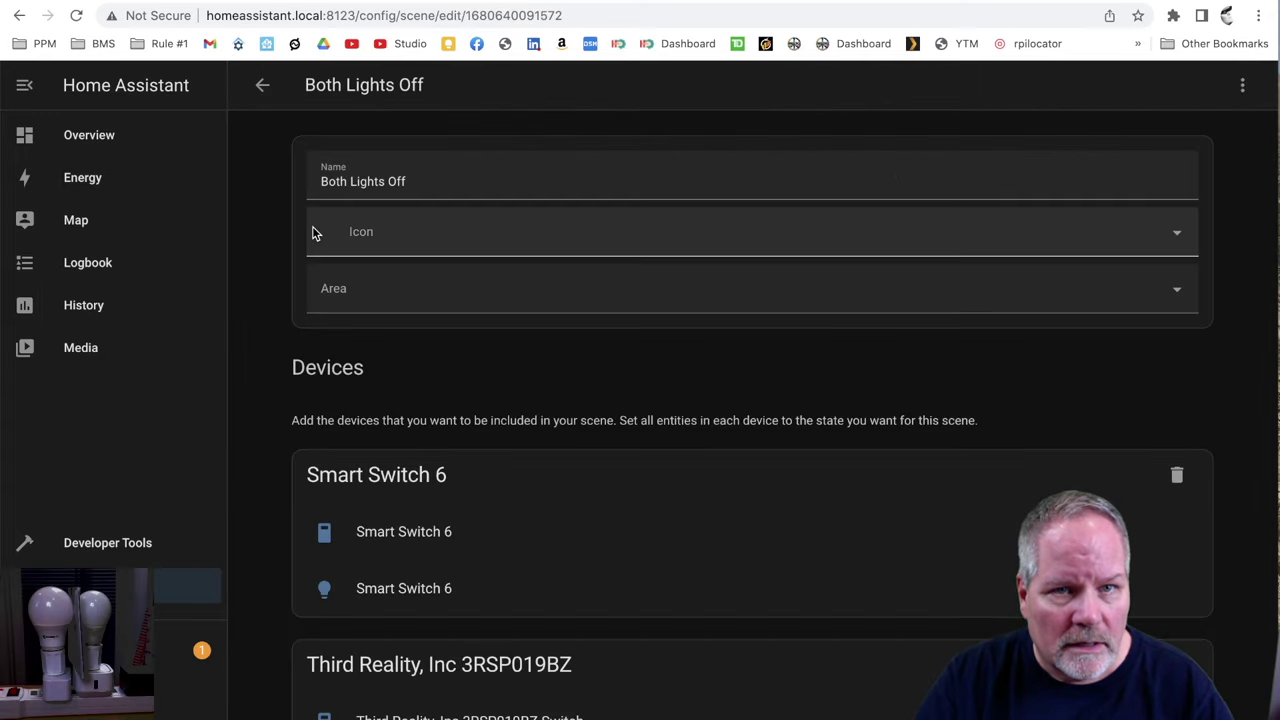
click(262, 90)
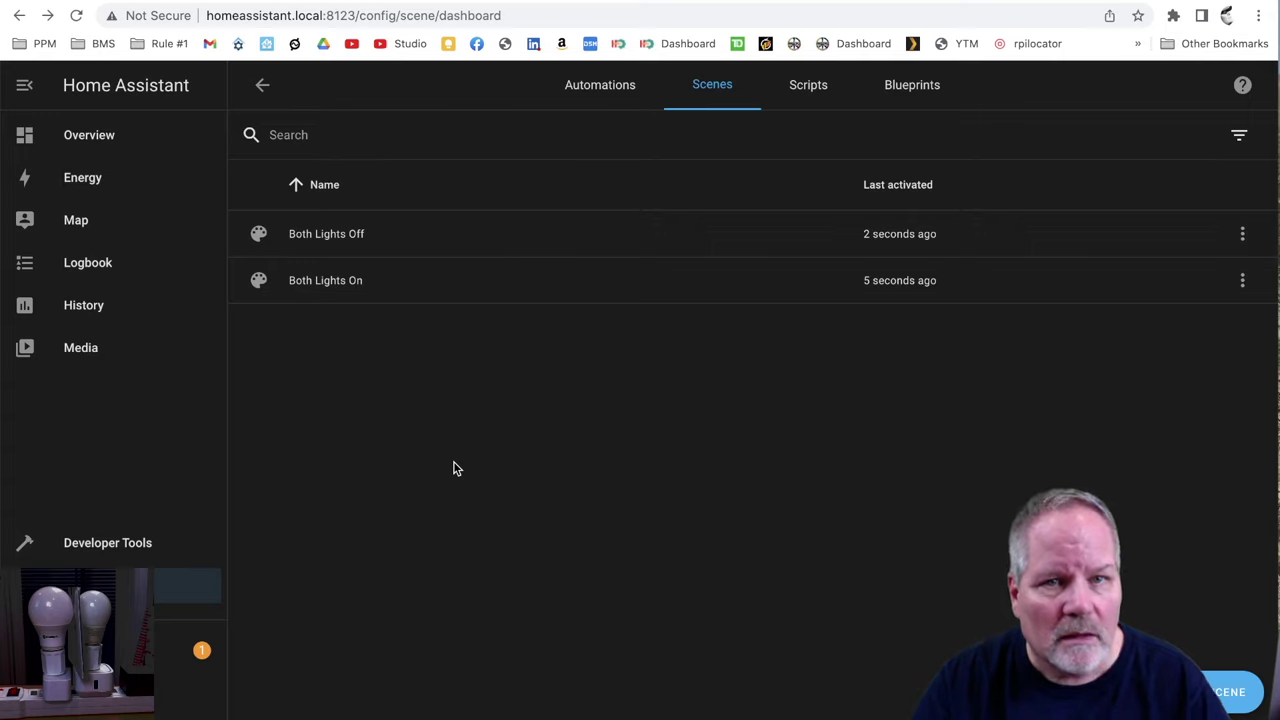
- Create a new automation from scratch and add a device trigger to it
click(593, 95)
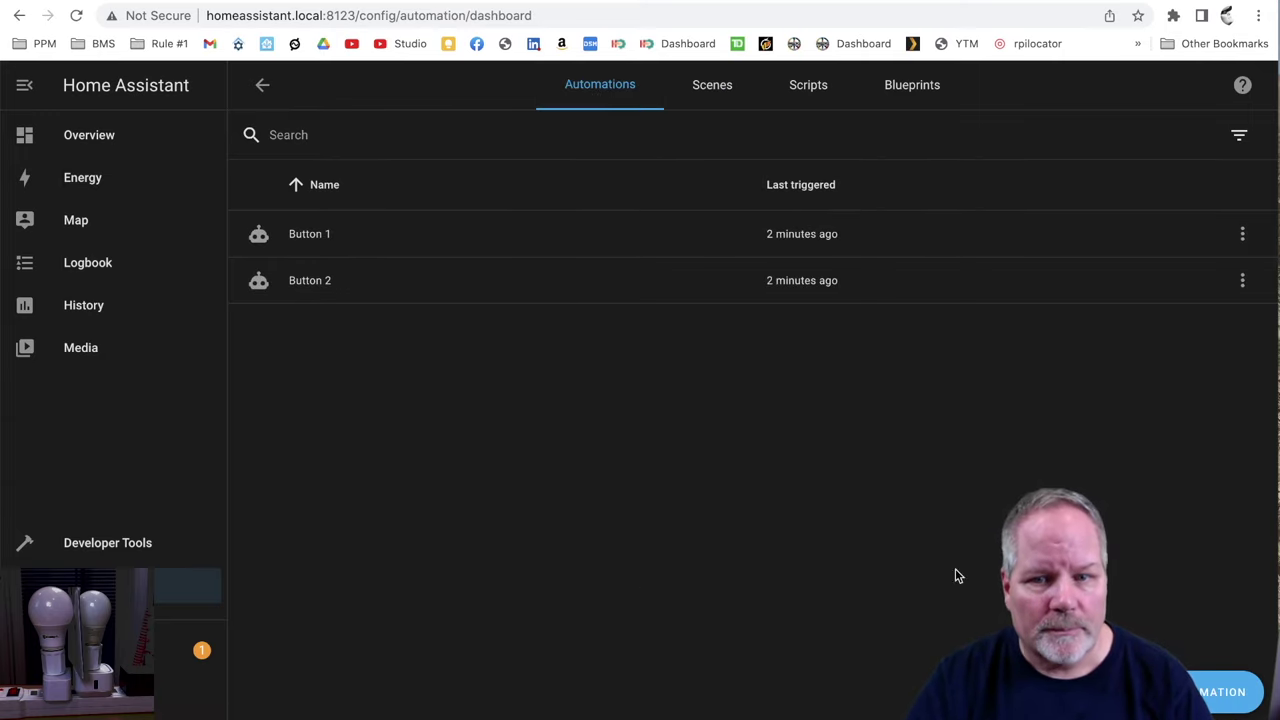
click(1230, 692)
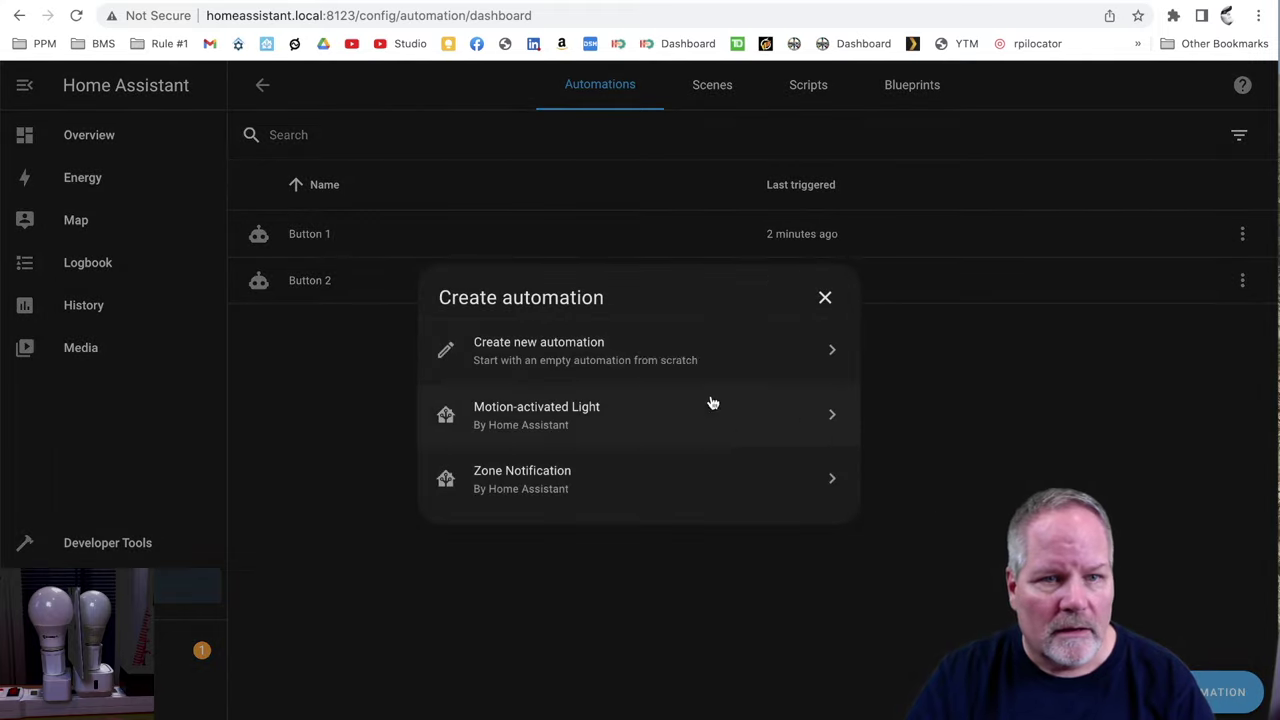
click(658, 365)
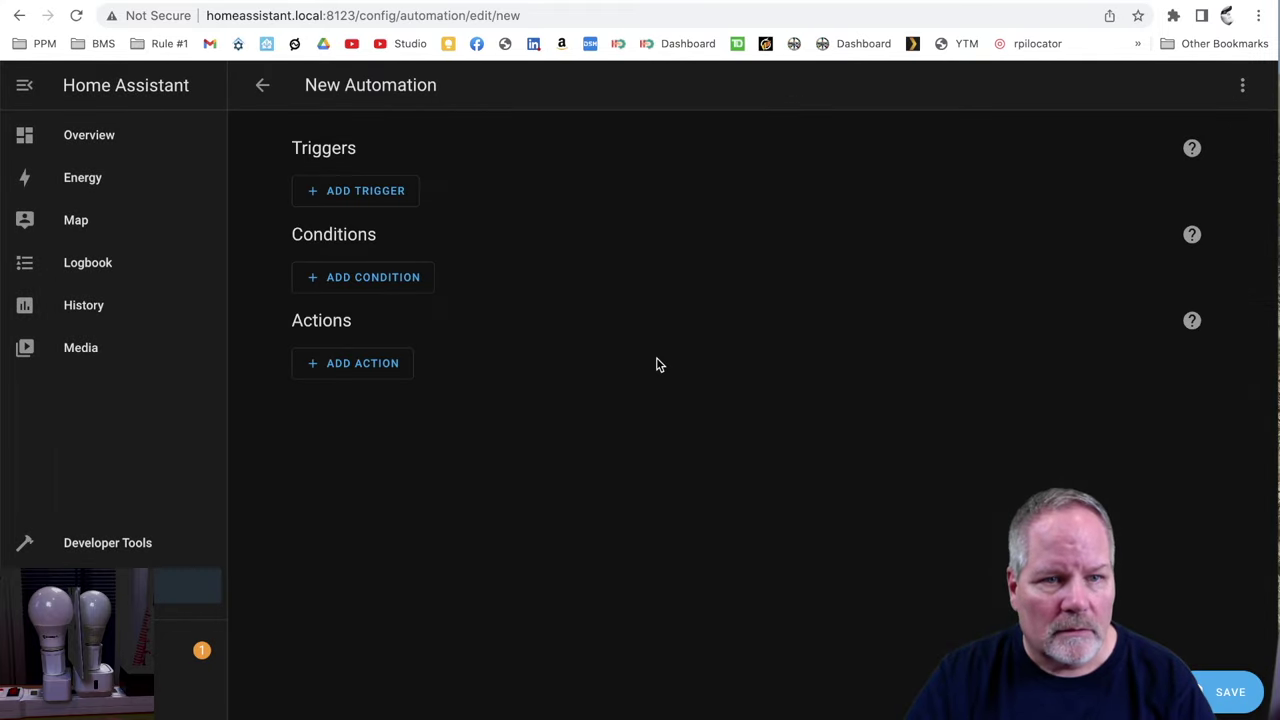
click(359, 194)
click(368, 250)
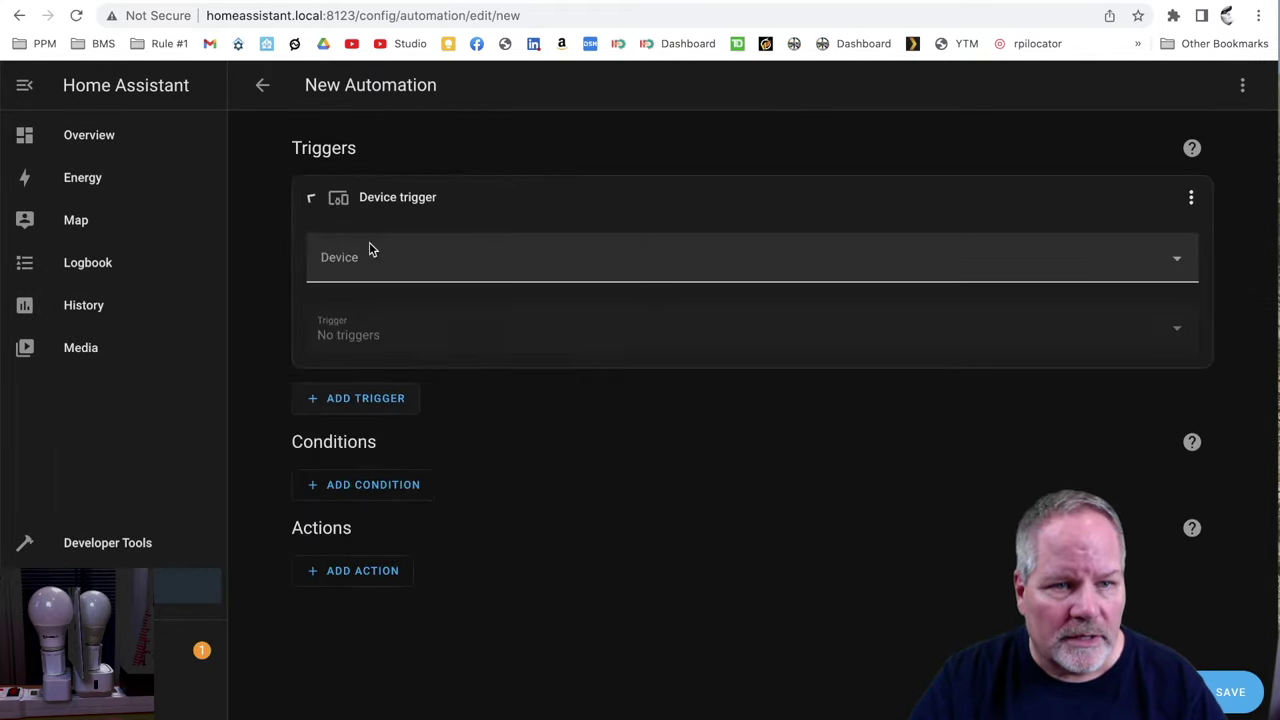
- Set the device trigger to WallMote Quad, Central Scene action on Endpoint 0 Scene 003, with the value KeyPressed
click(430, 262)
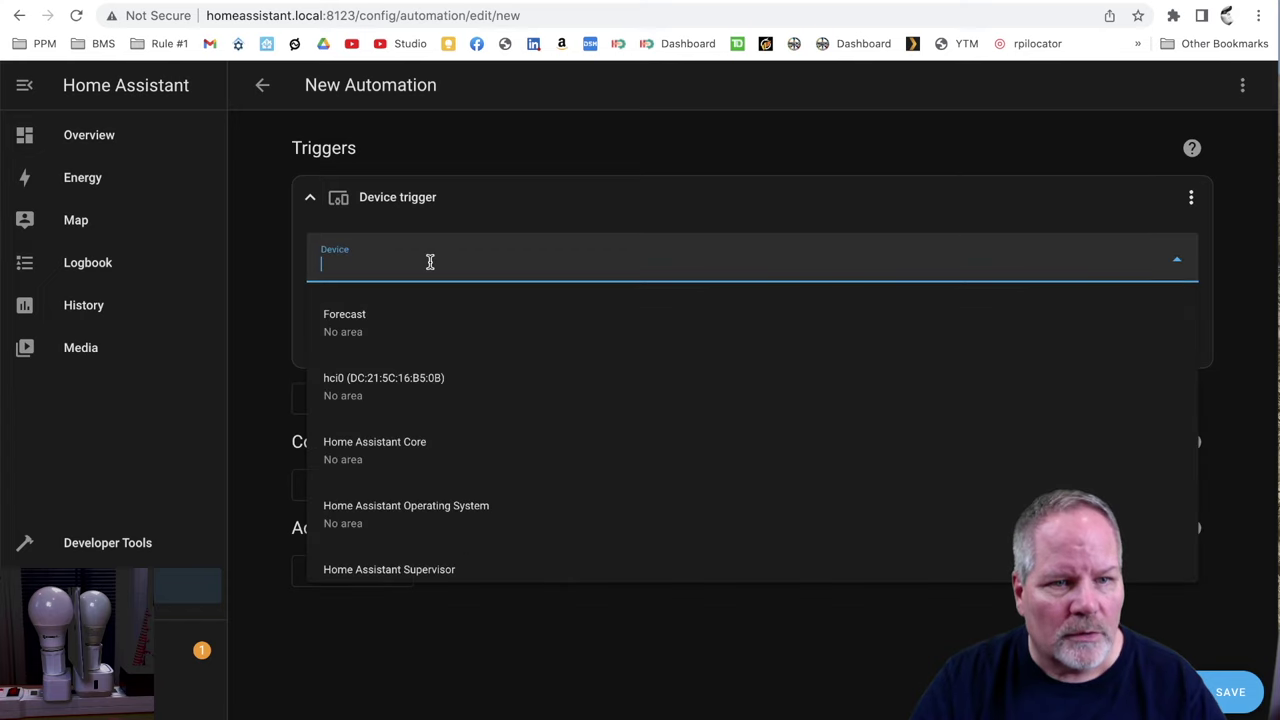
scroll(427, 486, down, 5)
scroll(427, 486, up, 2)
click(418, 466)
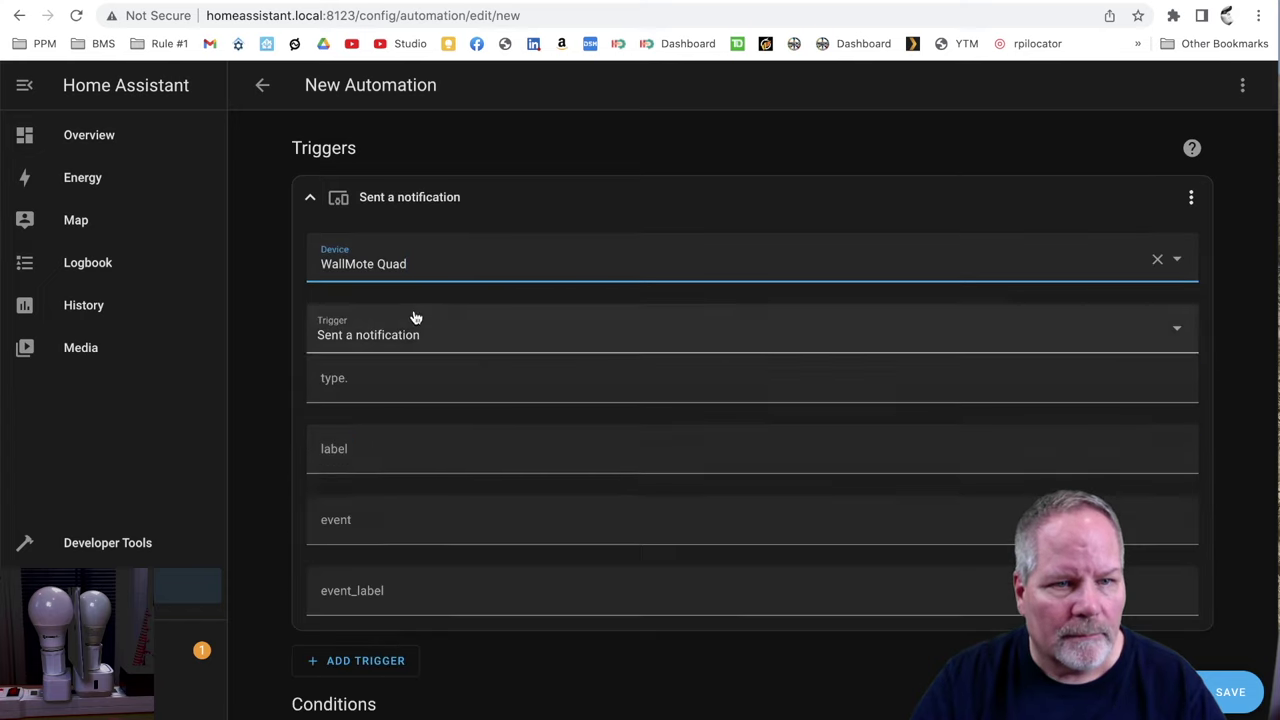
click(416, 317)
click(423, 505)
- Add a scene action that activates Both Lights On to the automation
click(375, 695)
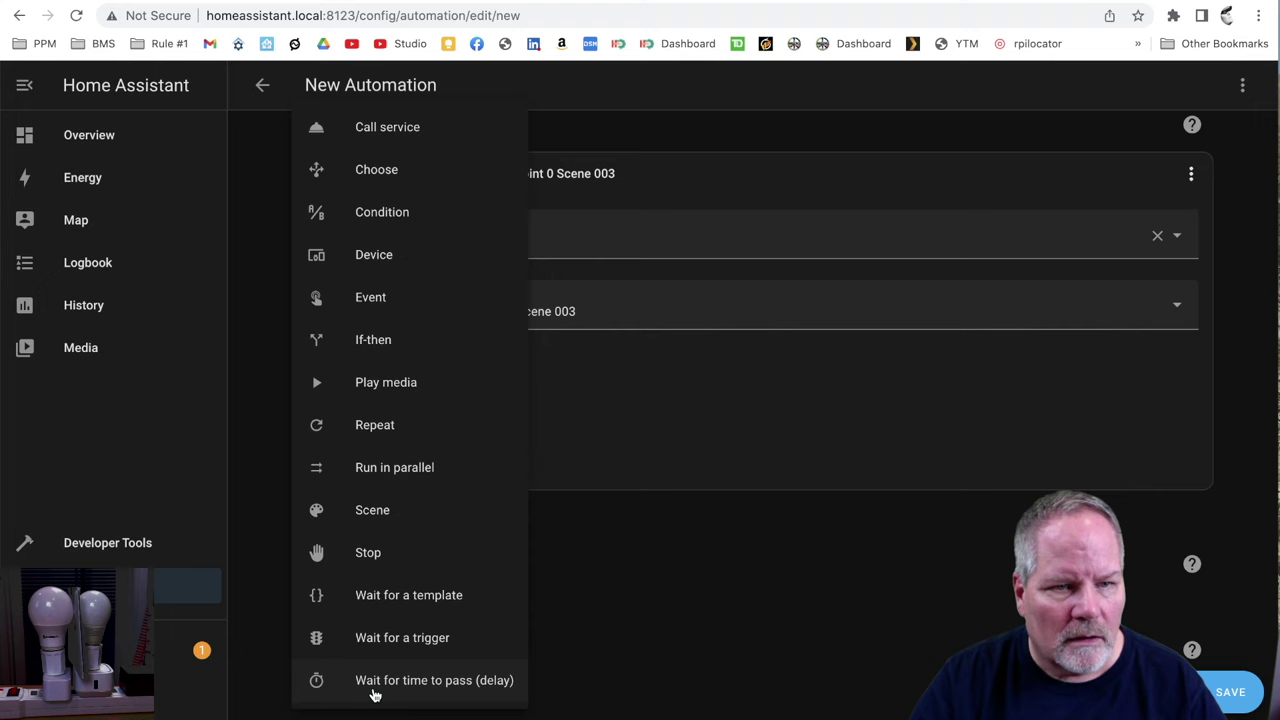
click(372, 505)
click(486, 637)
click(450, 505)
- Save the new automation under the name Button 3
click(1225, 690)
triple_click(623, 362)
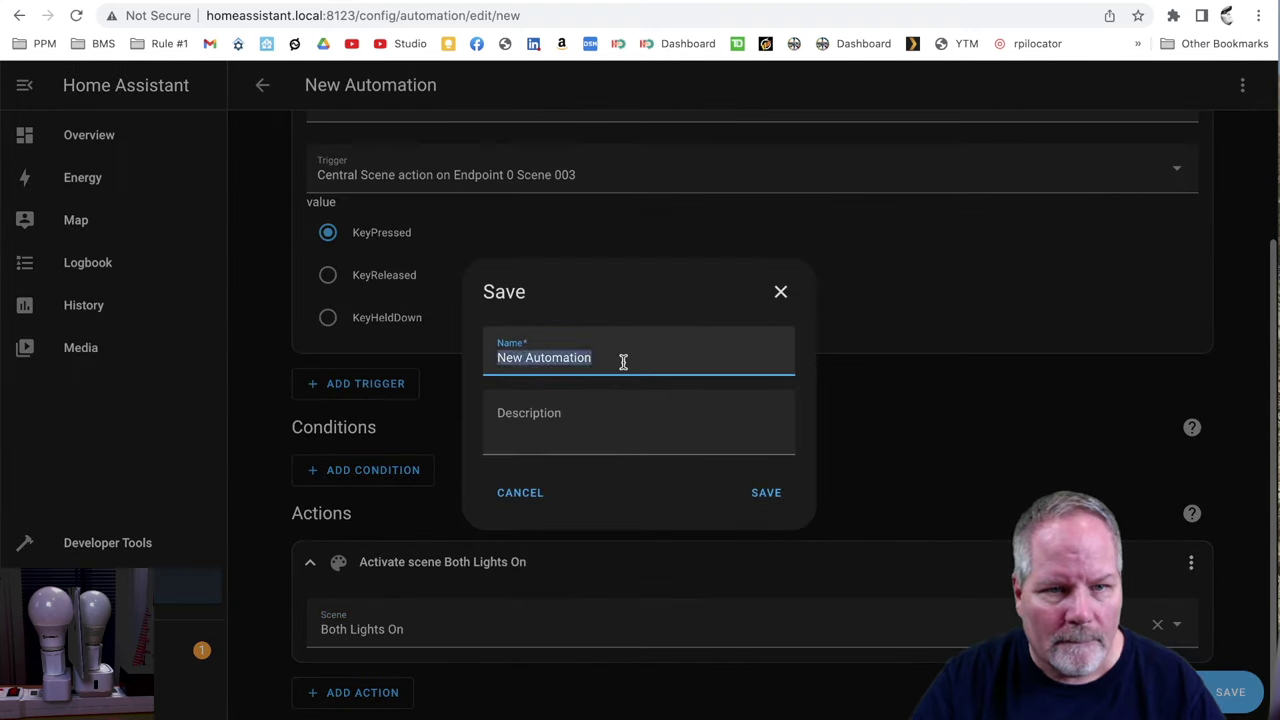
text(Button 3)
click(762, 494)
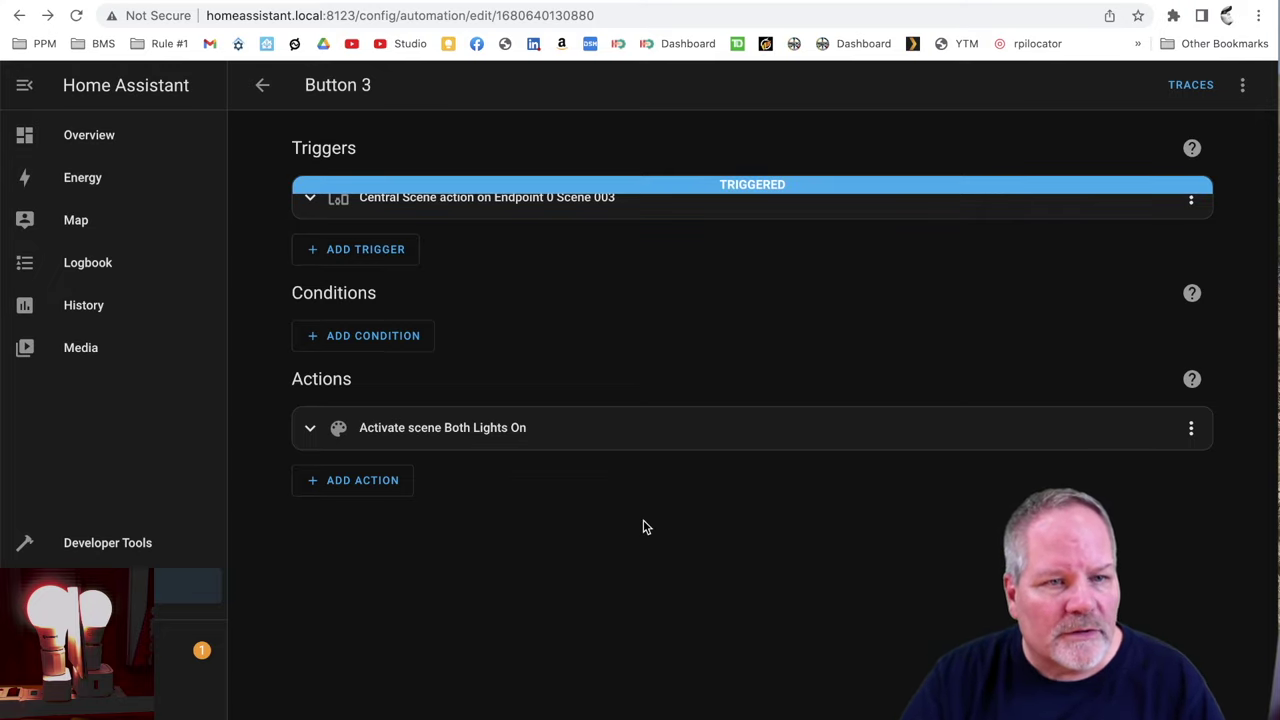
- Create and save automation Button 4, activating scene Both Lights Off when WallMote Quad Endpoint 0 Scene 004 reports KeyPressed
click(260, 87)
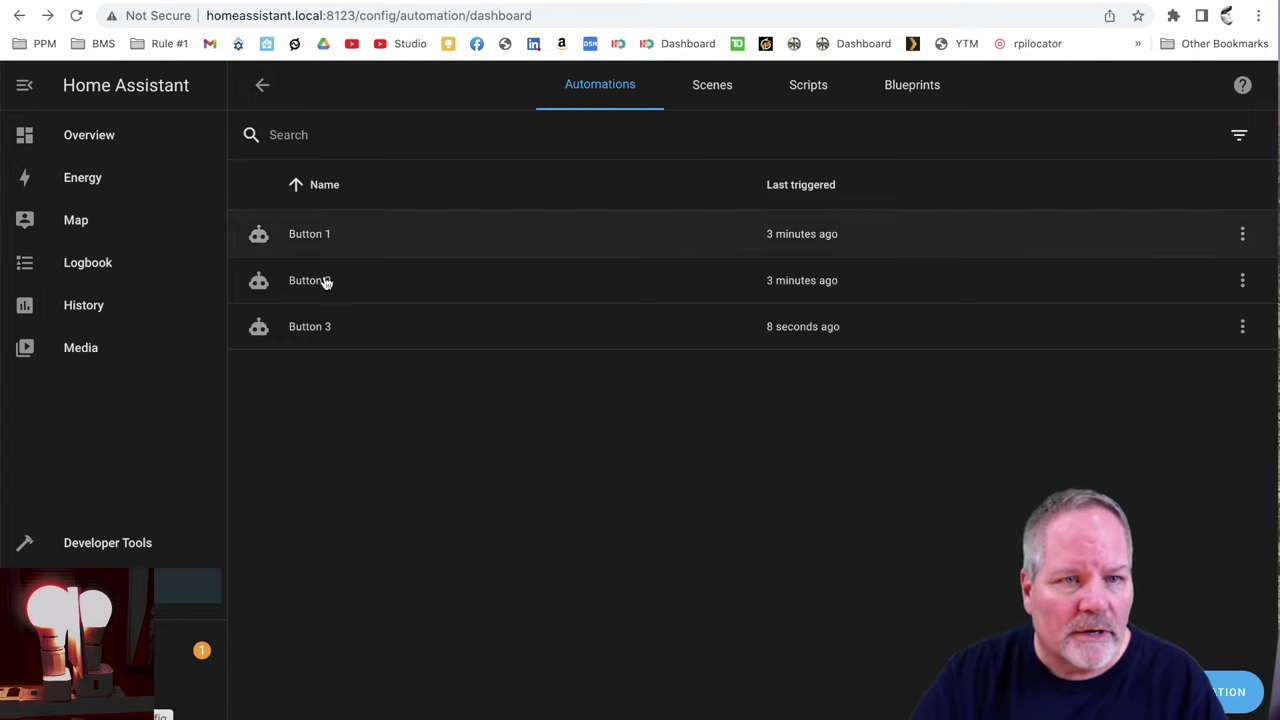
click(1230, 691)
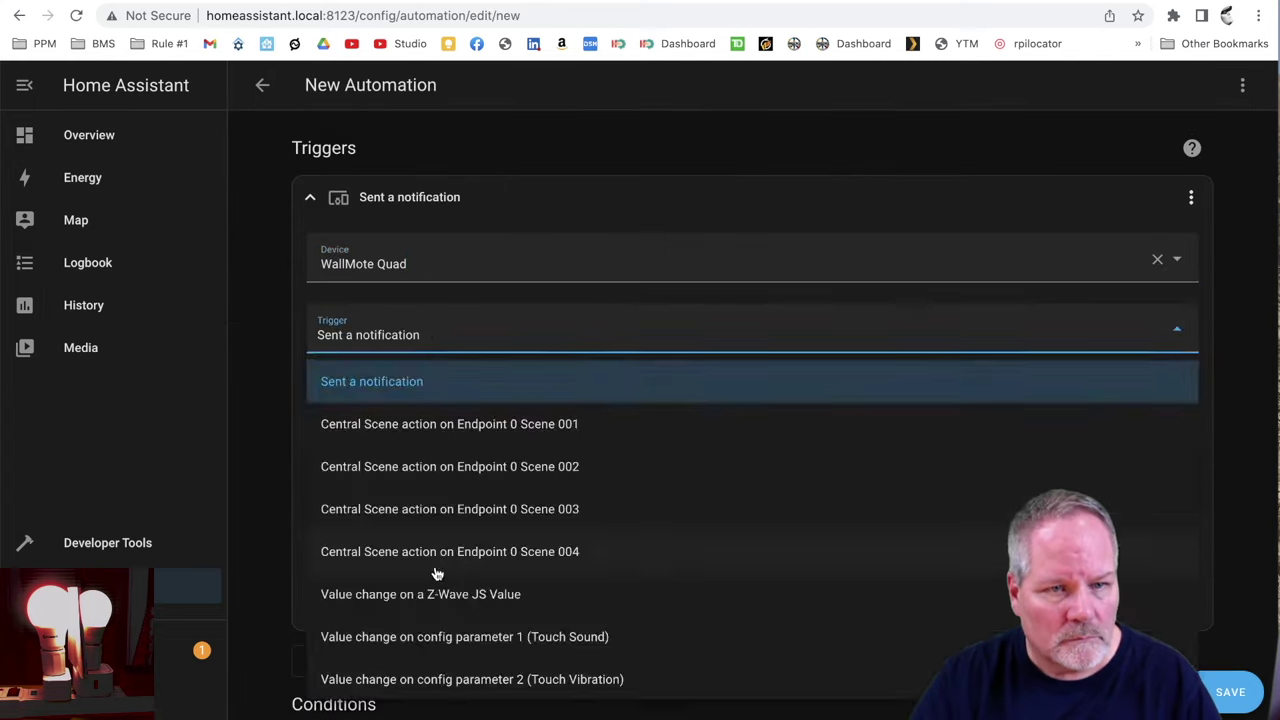
click(440, 552)
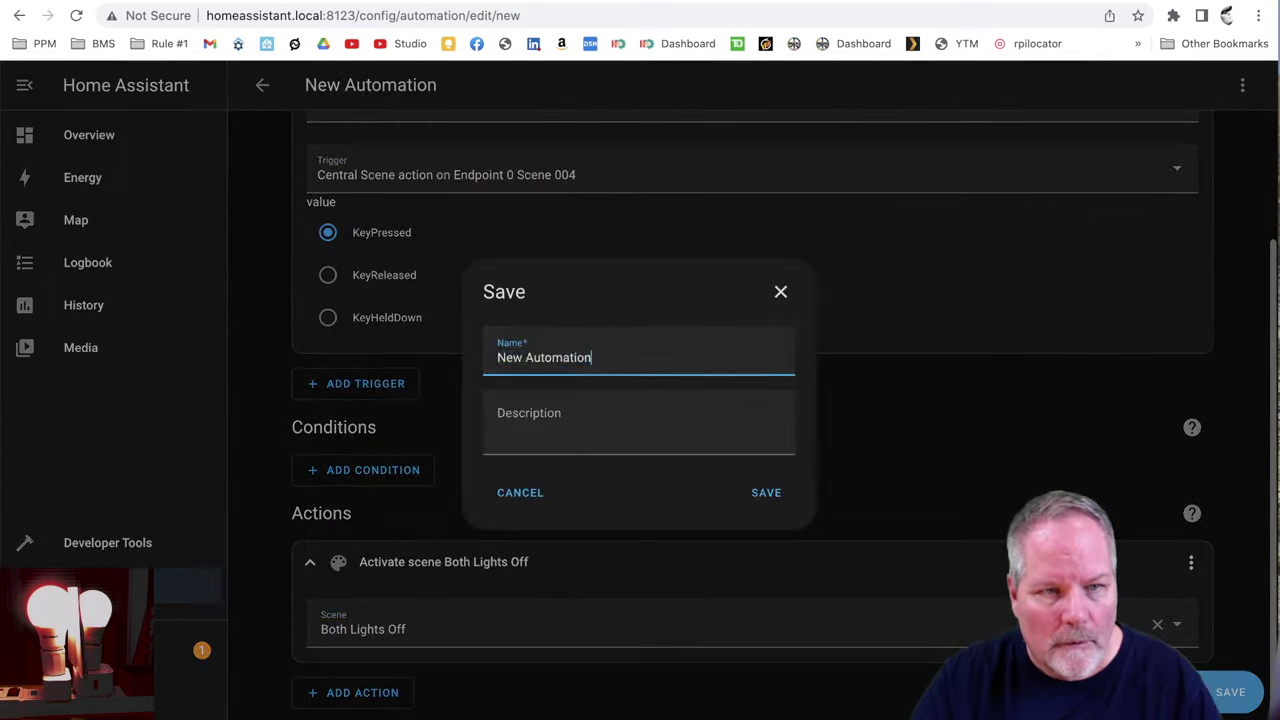
text(Button 4)
click(764, 493)
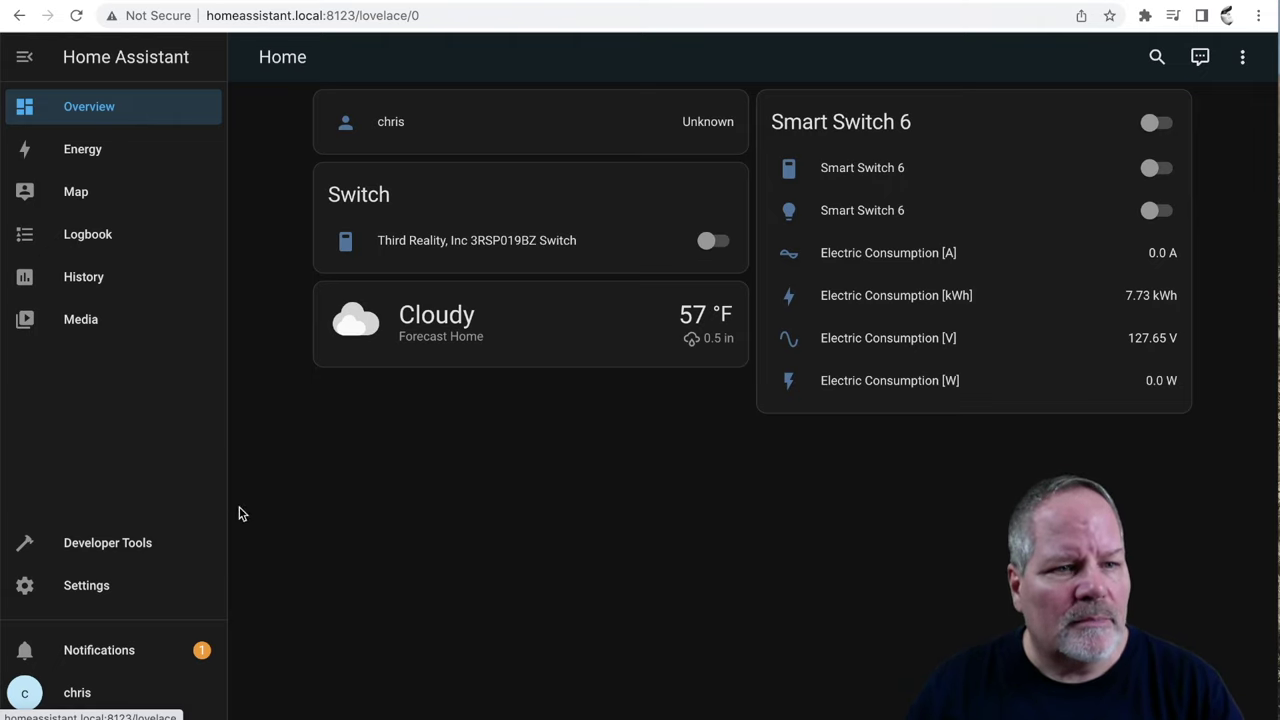
- Open the Add-on Store from the settings and look through the official and community add-ons
click(97, 592)
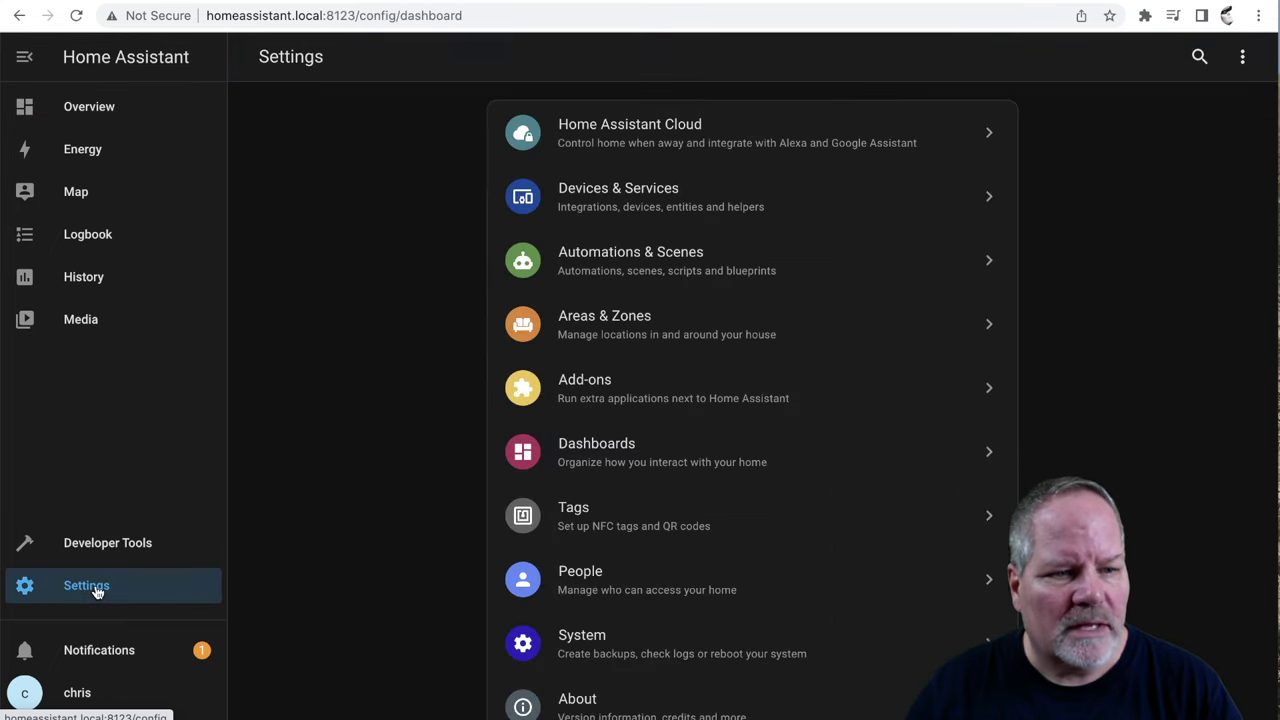
click(651, 400)
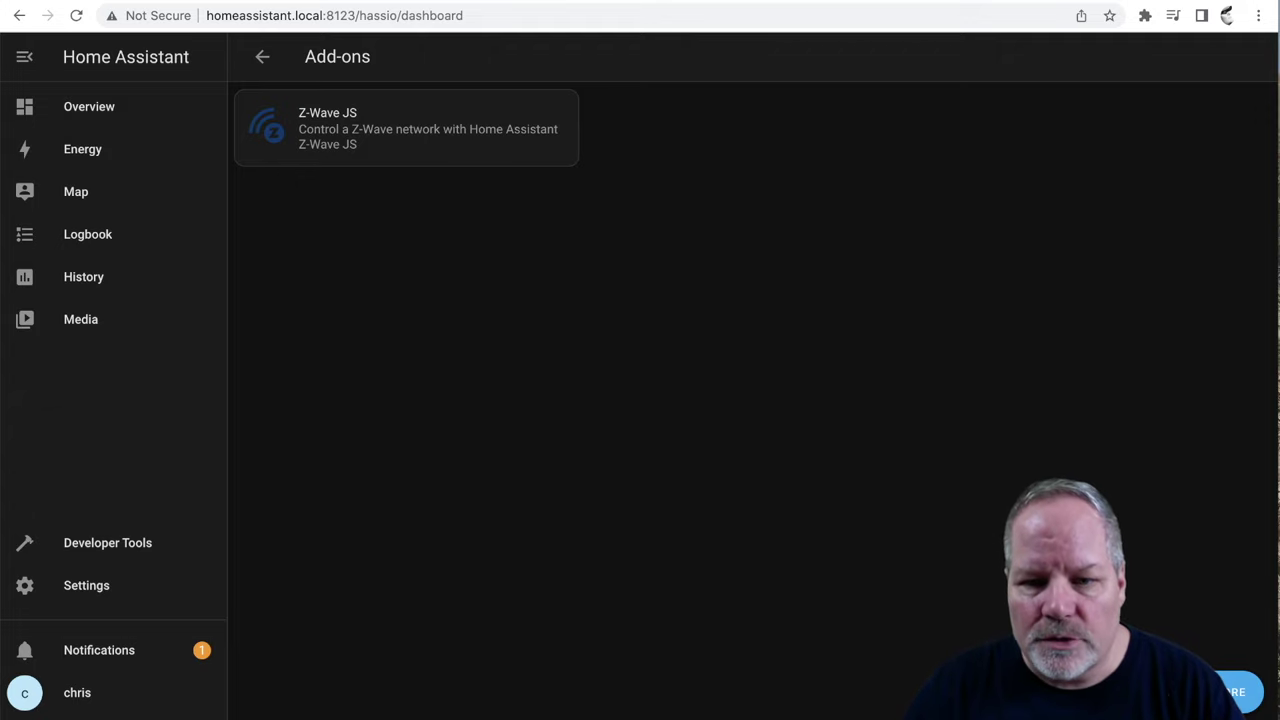
click(1238, 692)
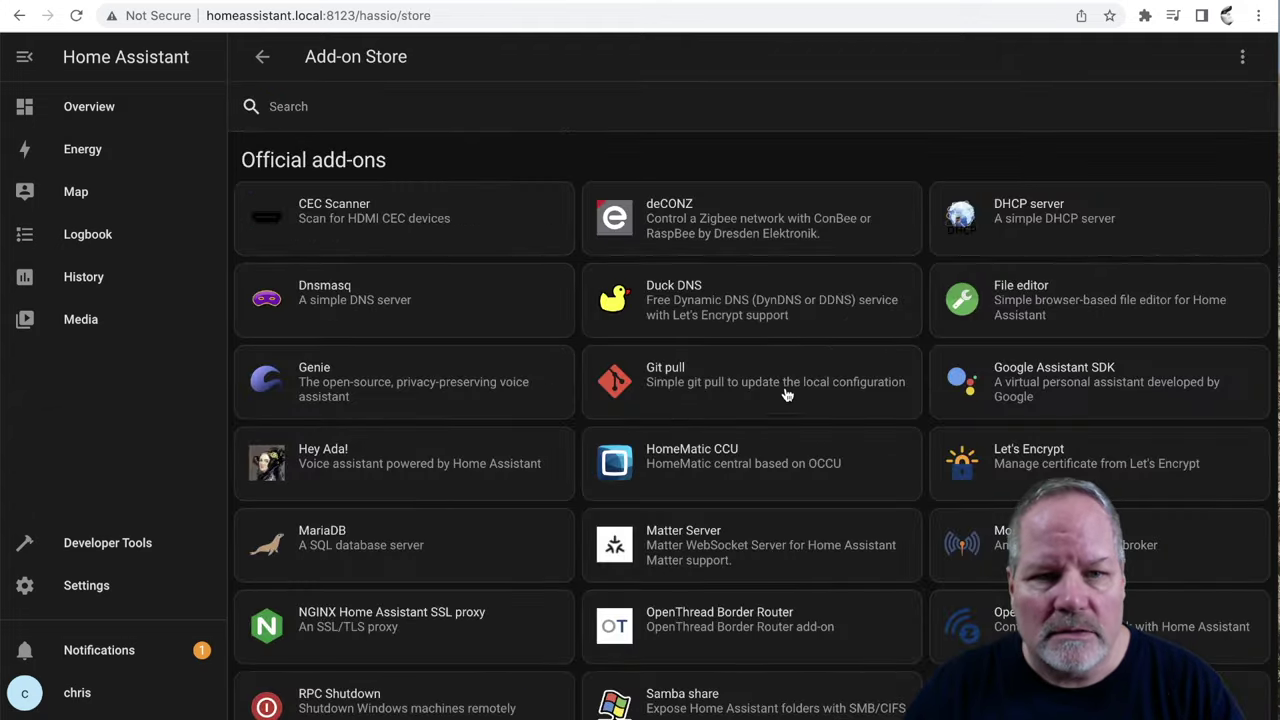
scroll(734, 409, down, 5)
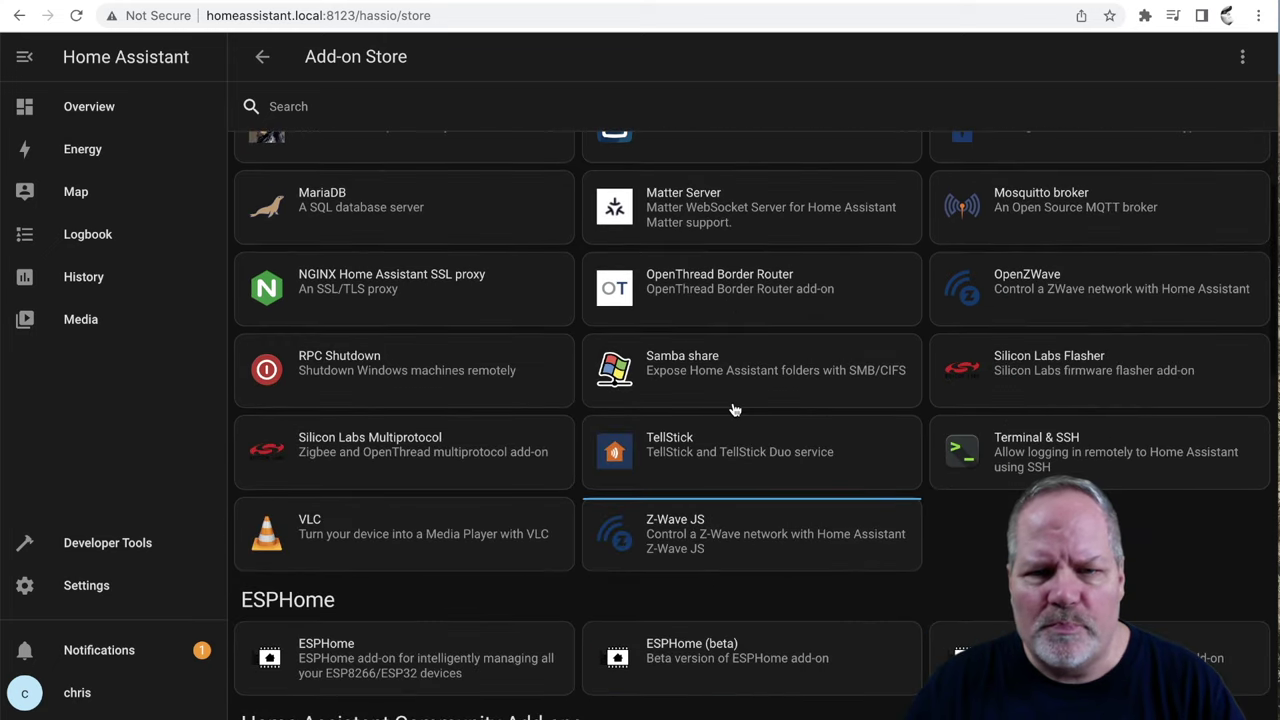
scroll(734, 409, down, 1)
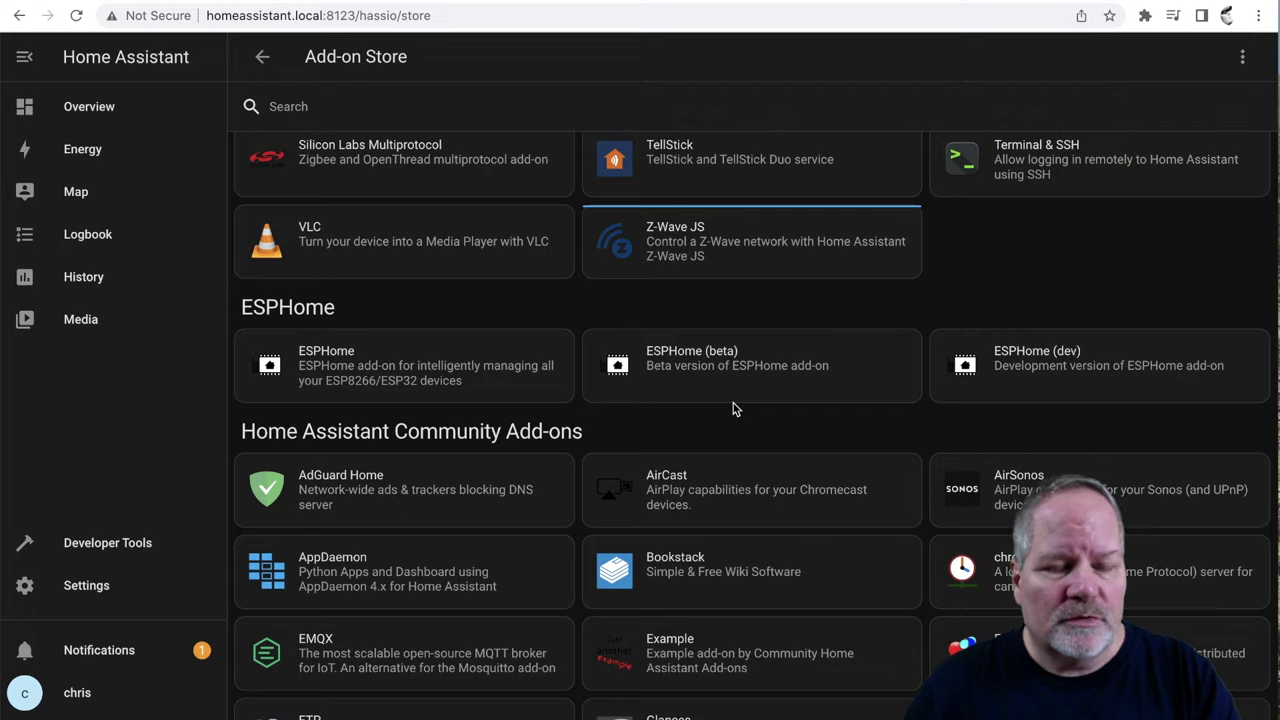
scroll(733, 405, up, 6)
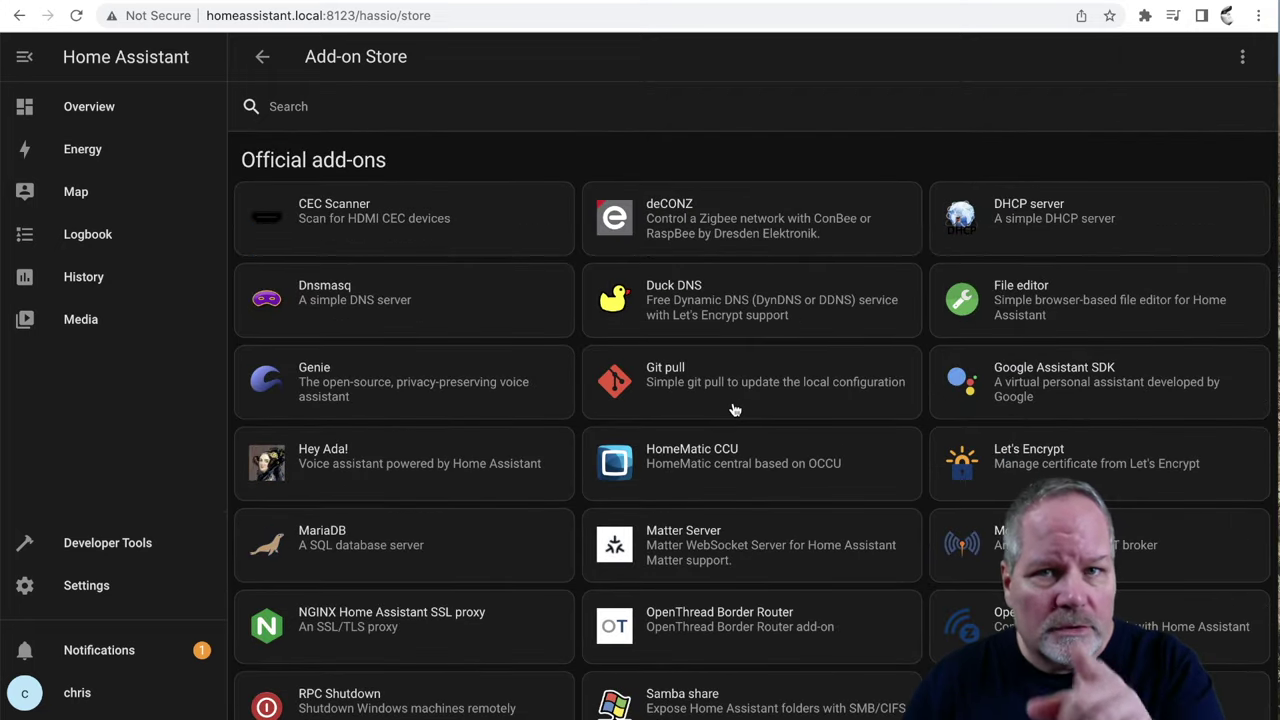
- Open the user profile and enable Advanced Mode
click(72, 705)
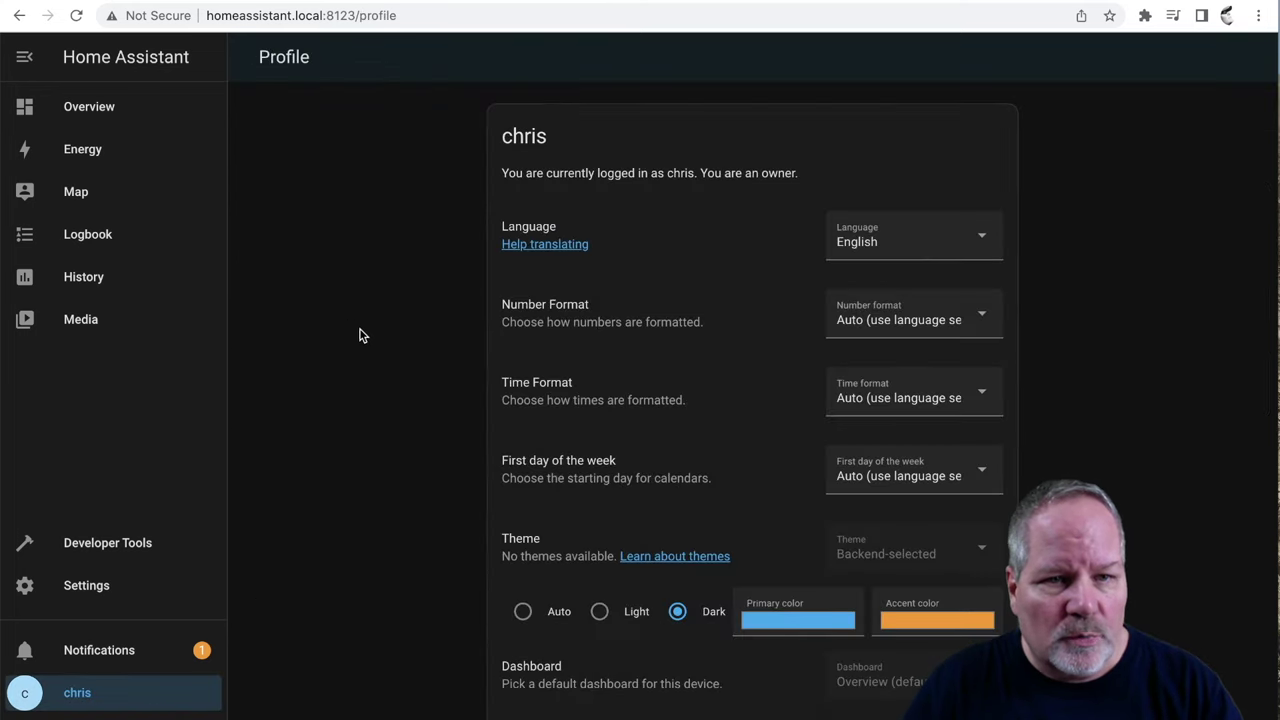
scroll(612, 393, down, 6)
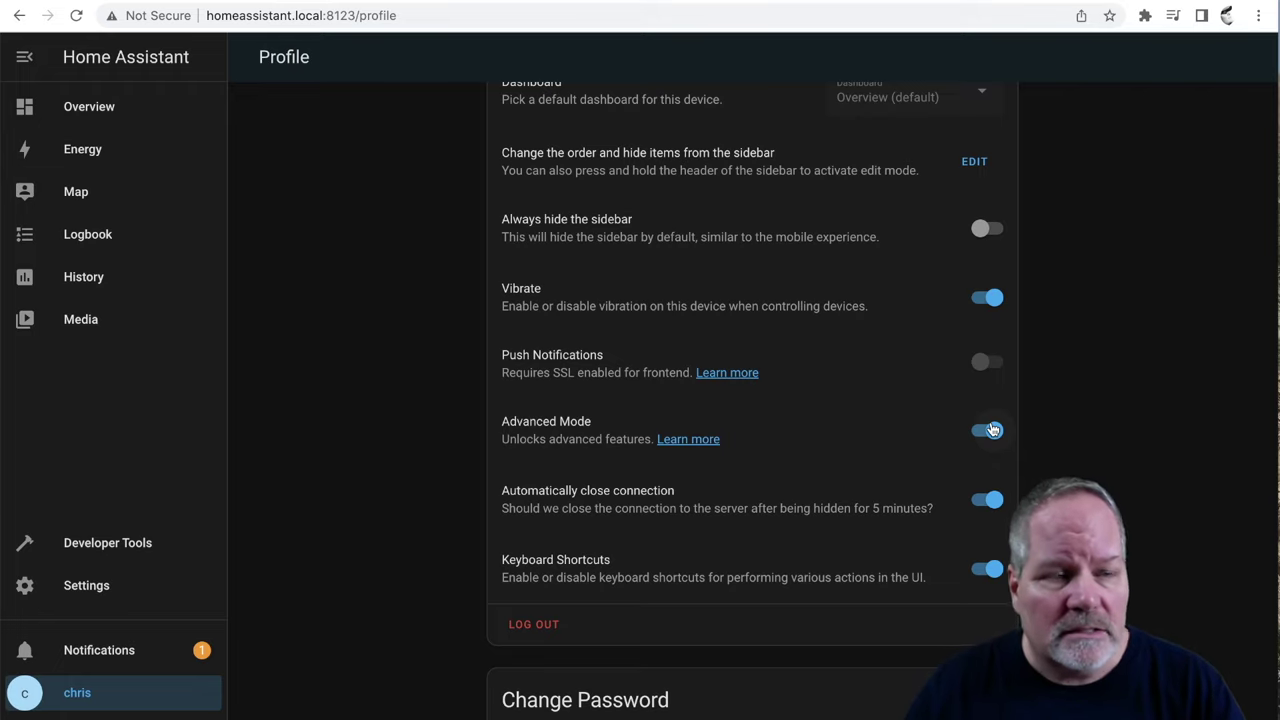
- Return from the profile to the Add-on Store and install the official Terminal & SSH add-on
scroll(157, 453, up, 2)
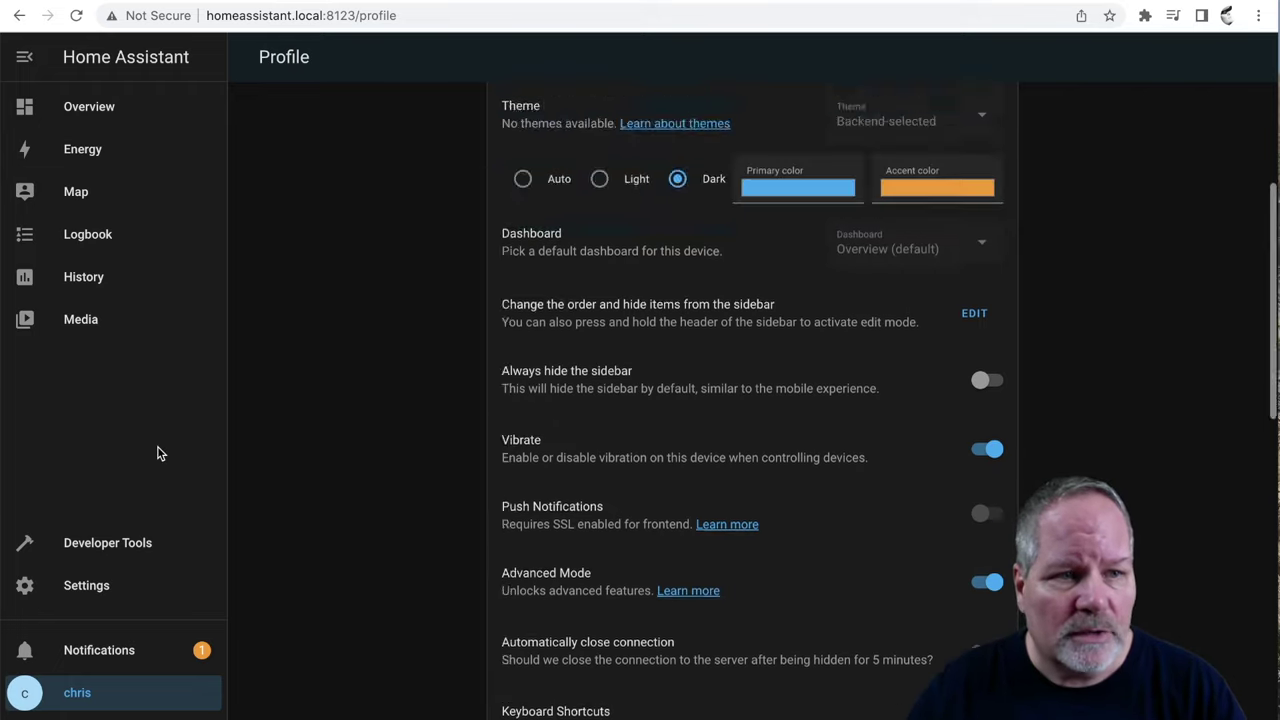
scroll(157, 453, up, 5)
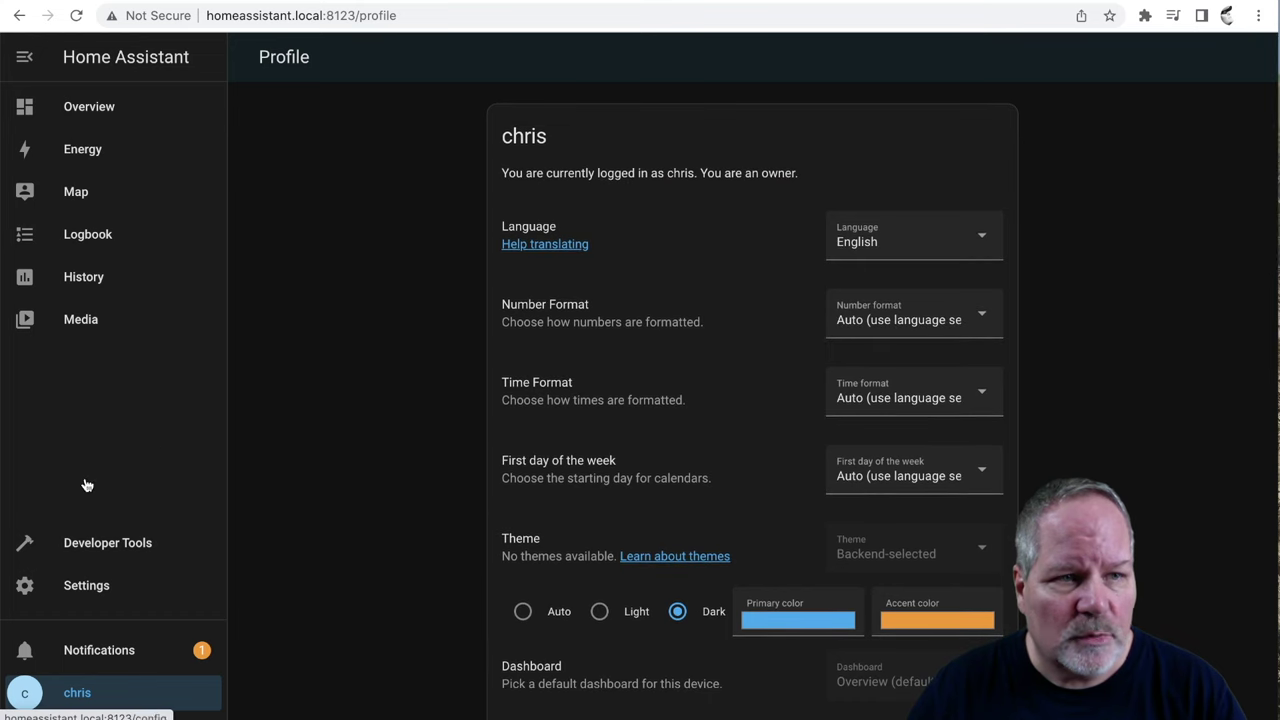
click(19, 17)
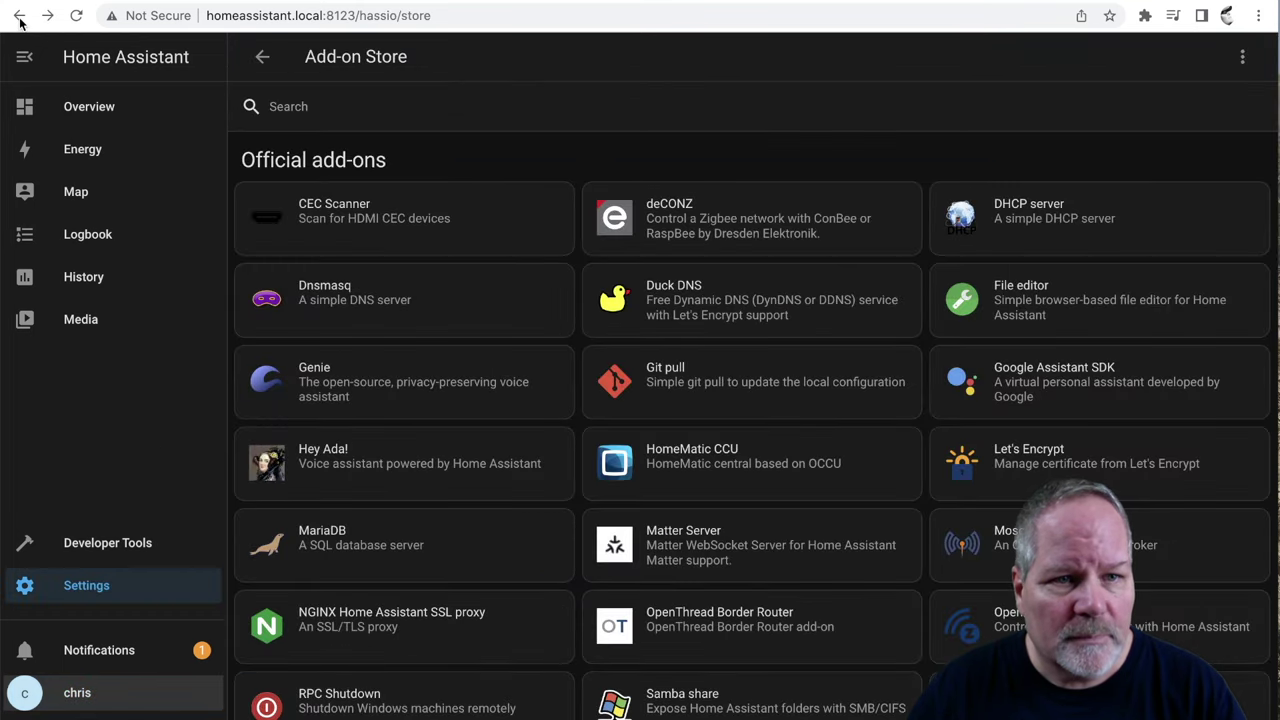
scroll(590, 136, down, 3)
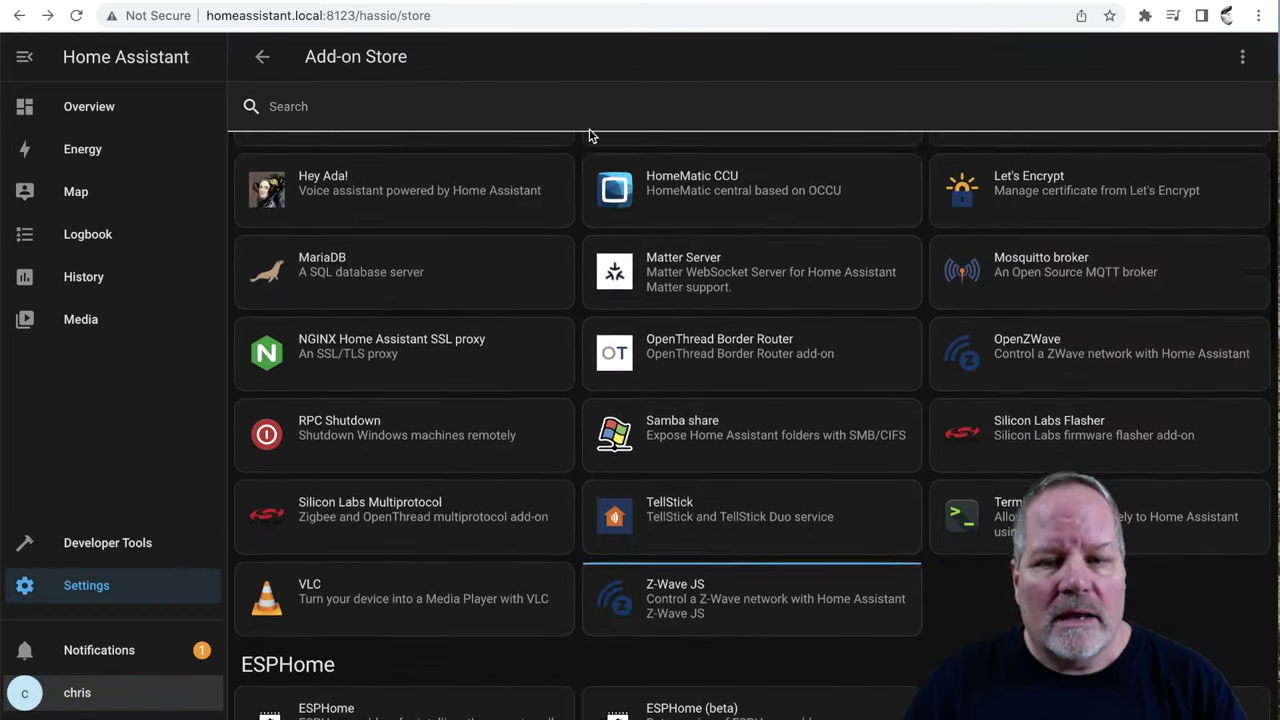
scroll(590, 136, up, 1)
scroll(590, 136, up, 2)
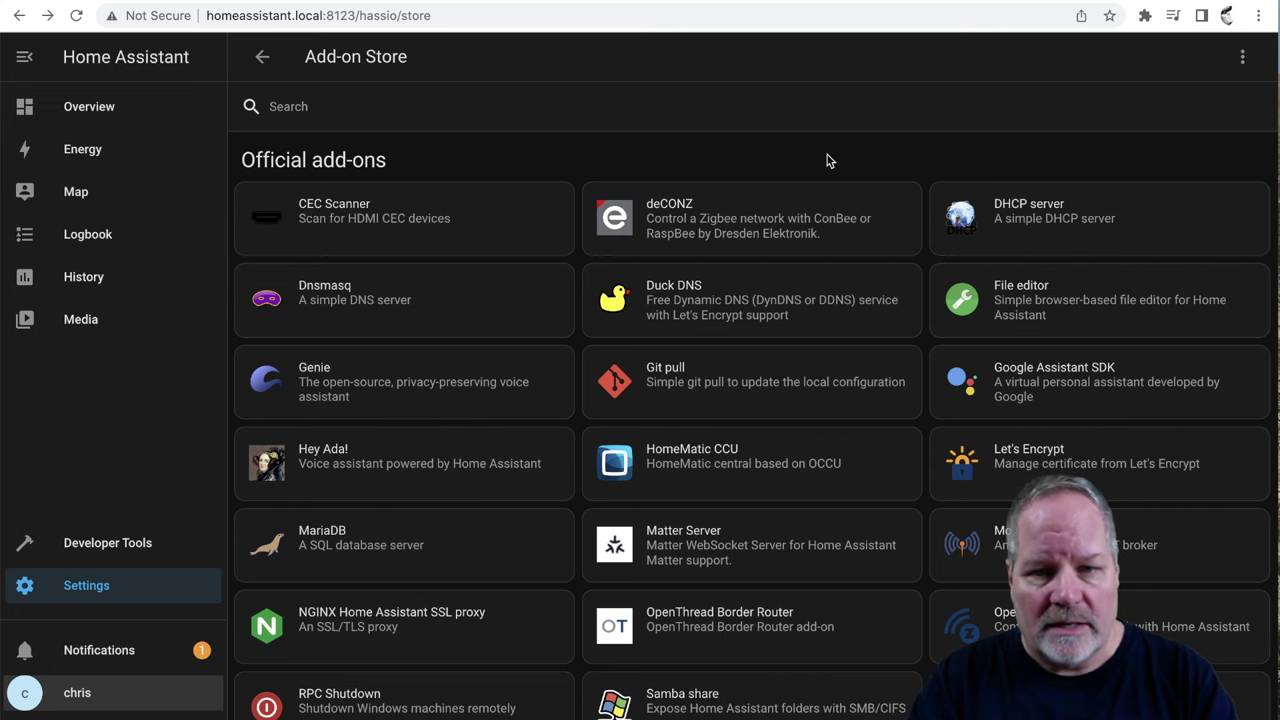
scroll(976, 402, down, 5)
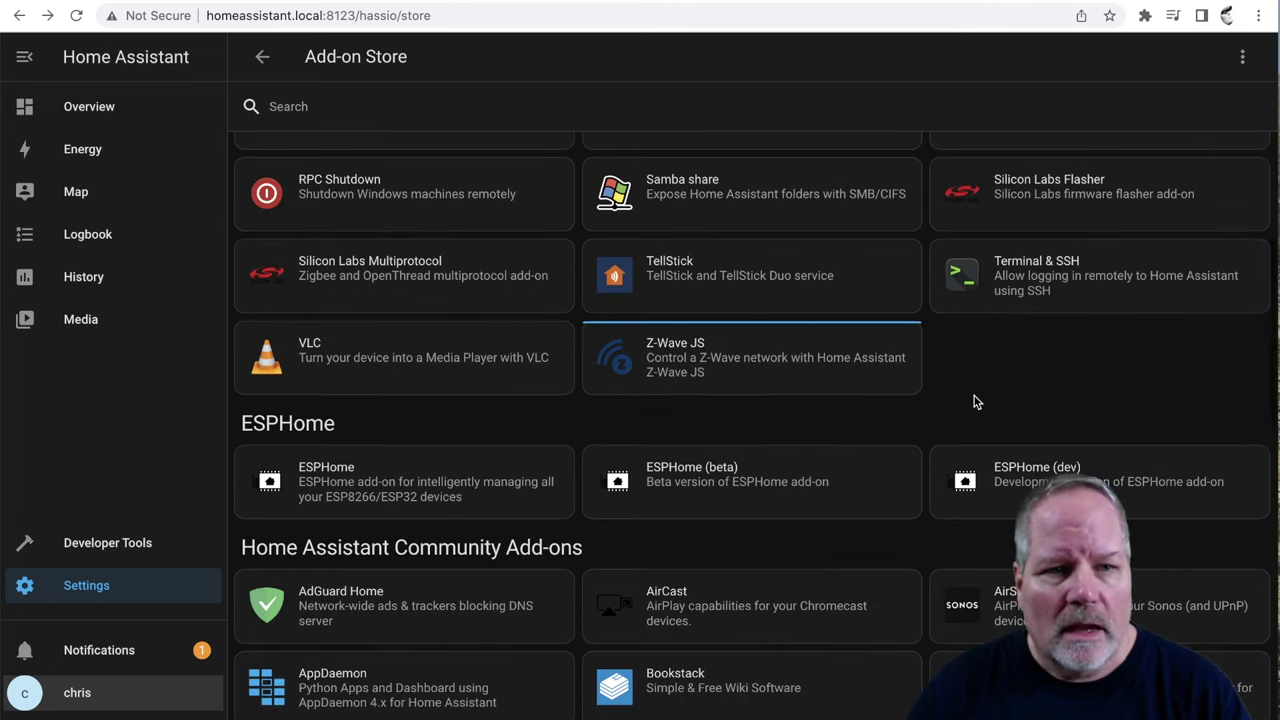
click(1036, 287)
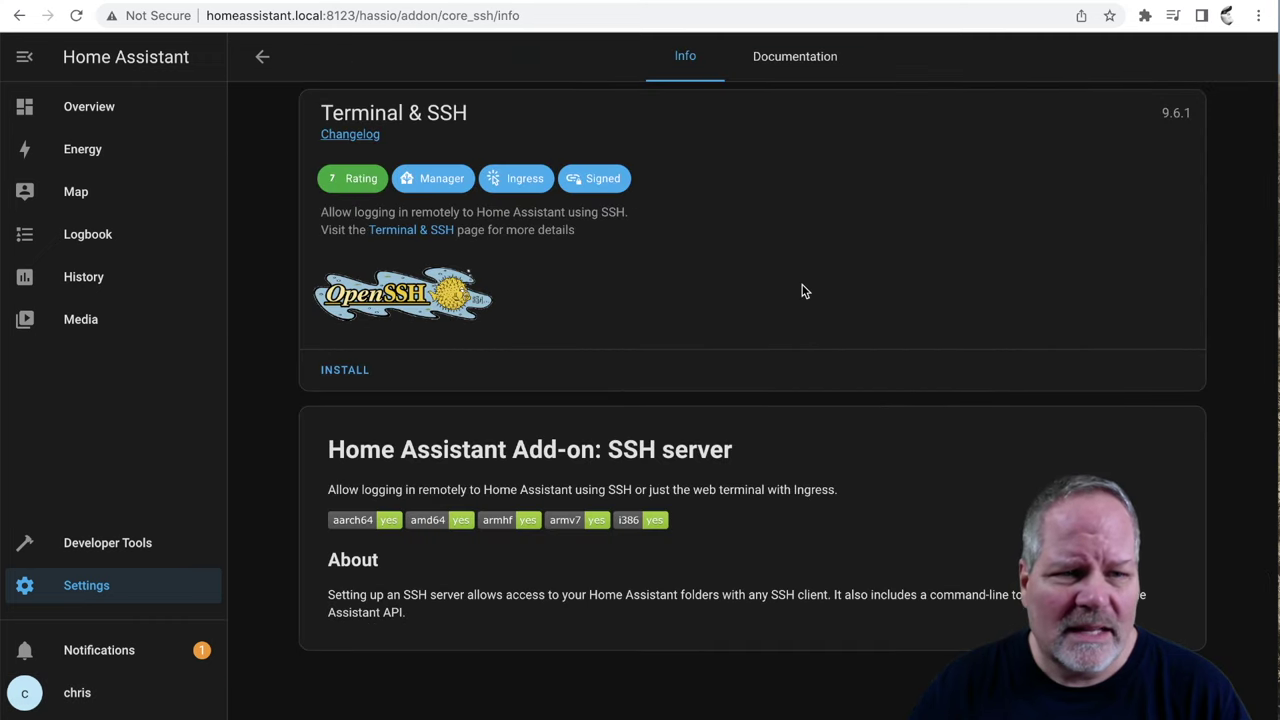
click(349, 369)
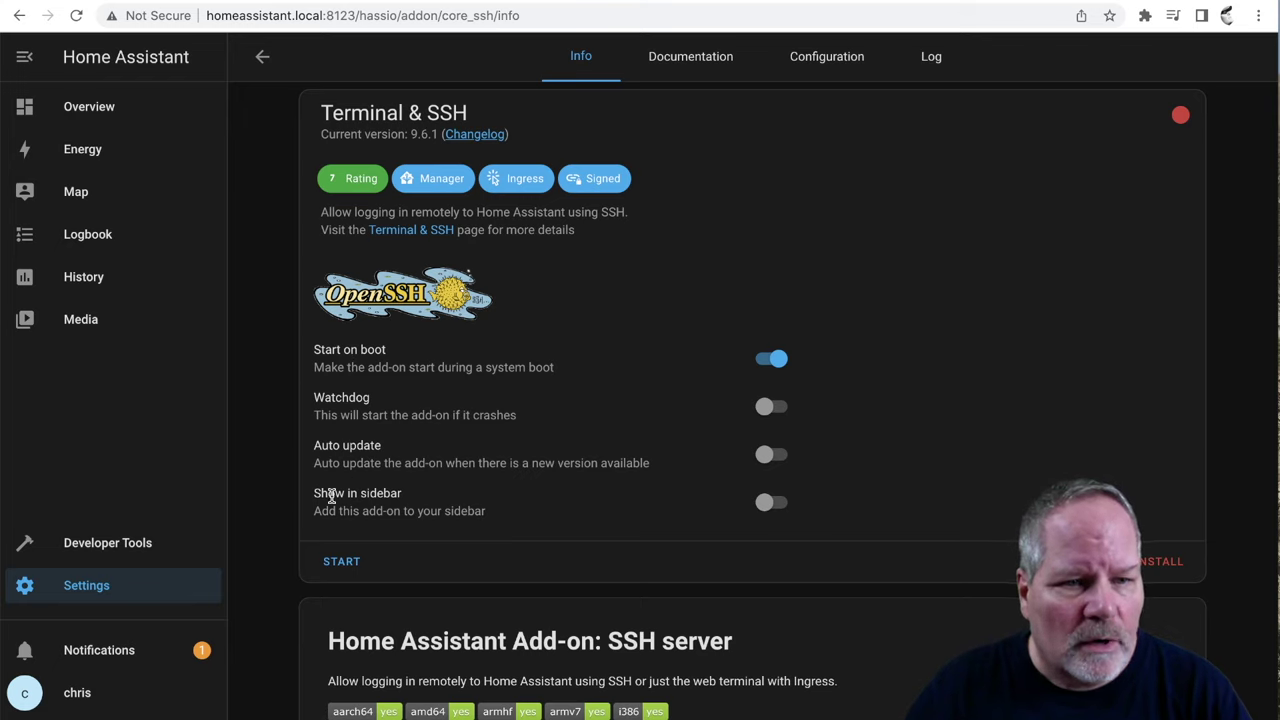
- Enable Show in sidebar for the Terminal & SSH add-on and start it
click(771, 502)
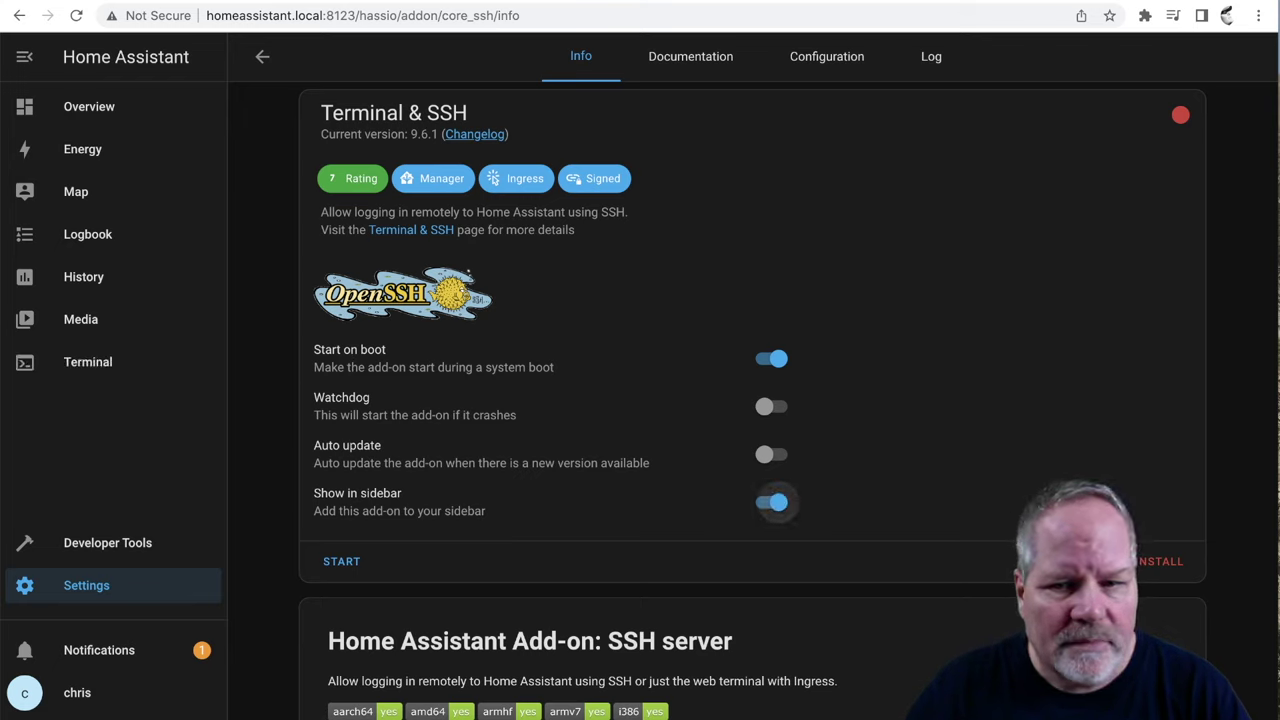
click(340, 563)
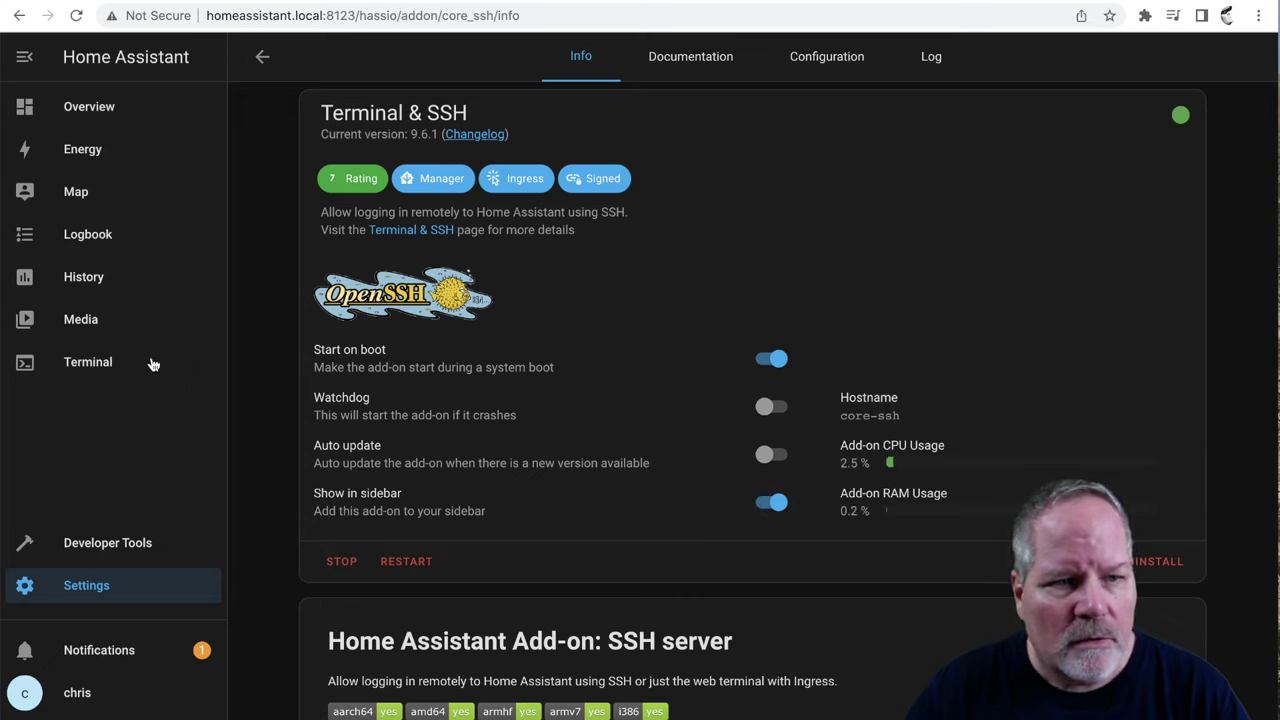
- Open the Home Assistant Terminal, print the working directory with pwd and list its contents with ls
click(84, 368)
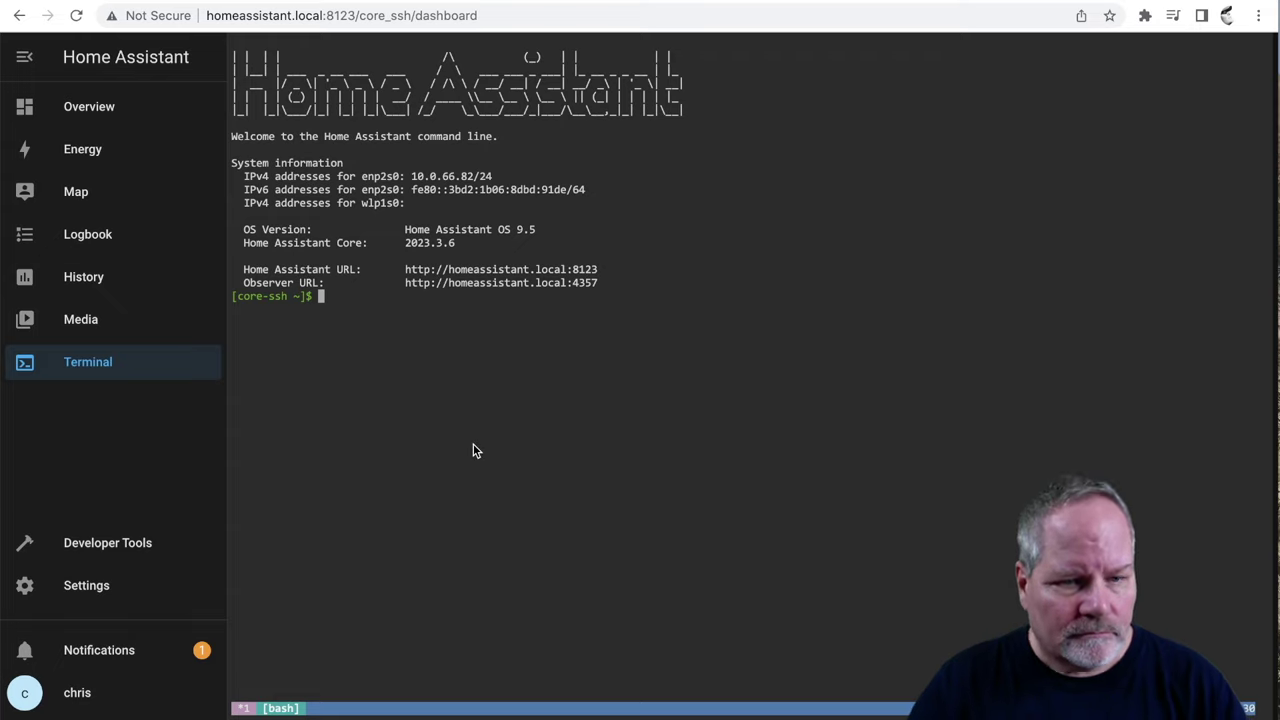
text(pwd)
key(Return)
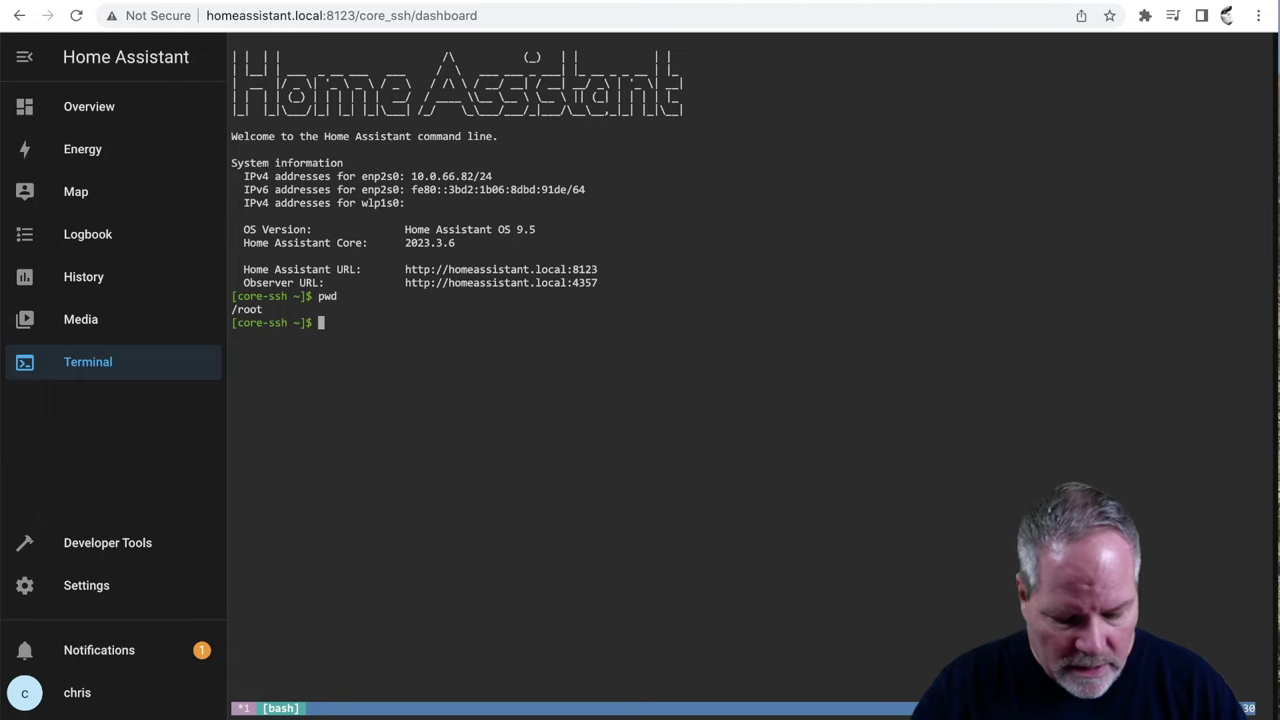
text(ls)
key(Return)
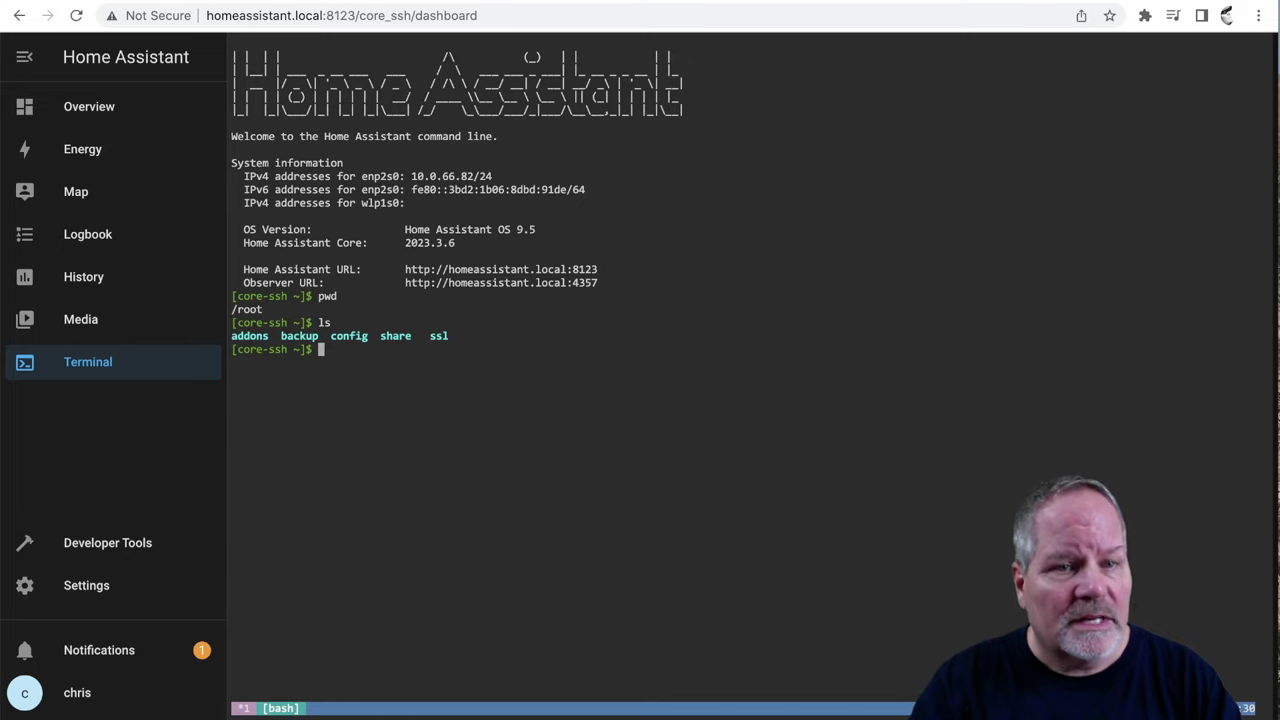
- Change to the config directory with cd config and list its files with ls
text(config)
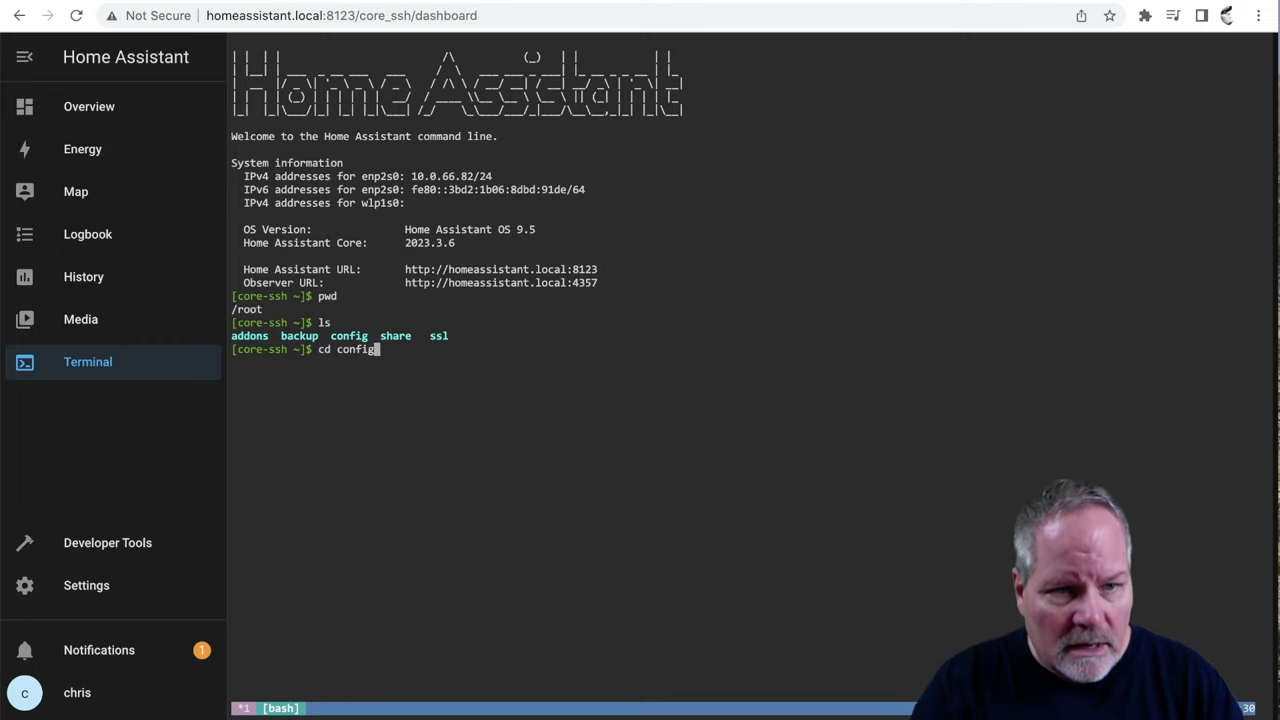
key(Return)
text(ls)
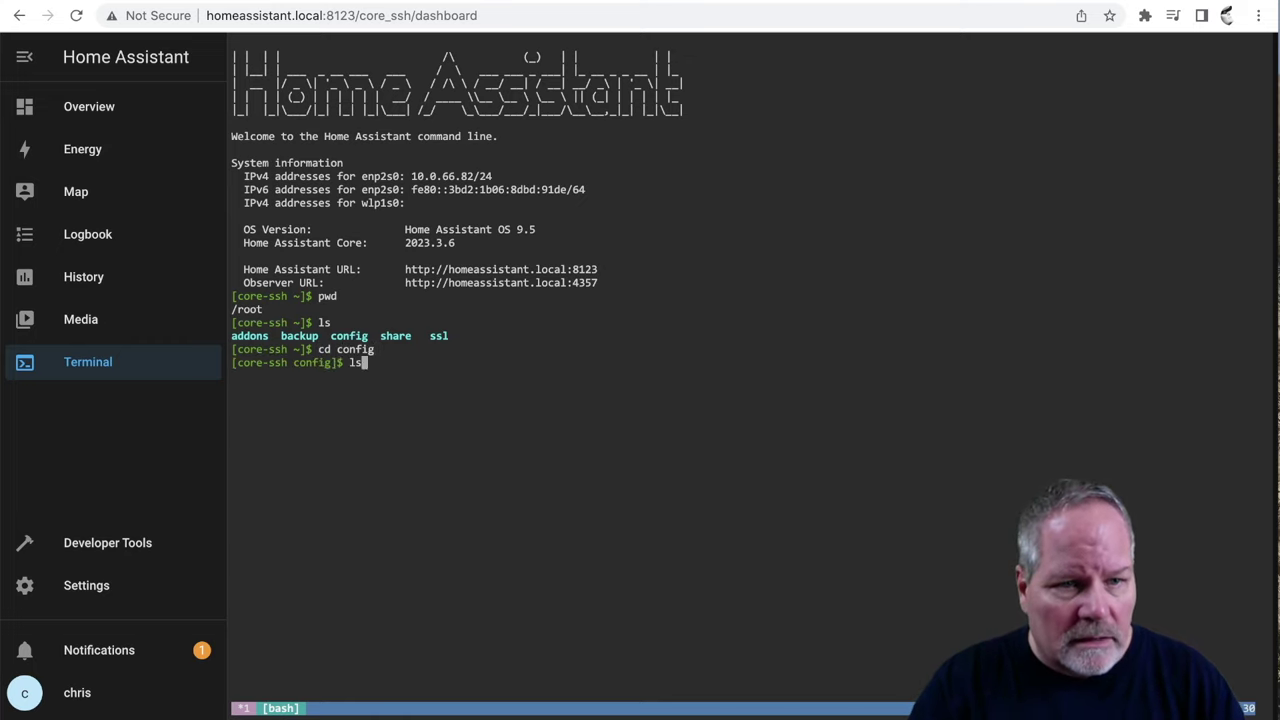
key(Return)
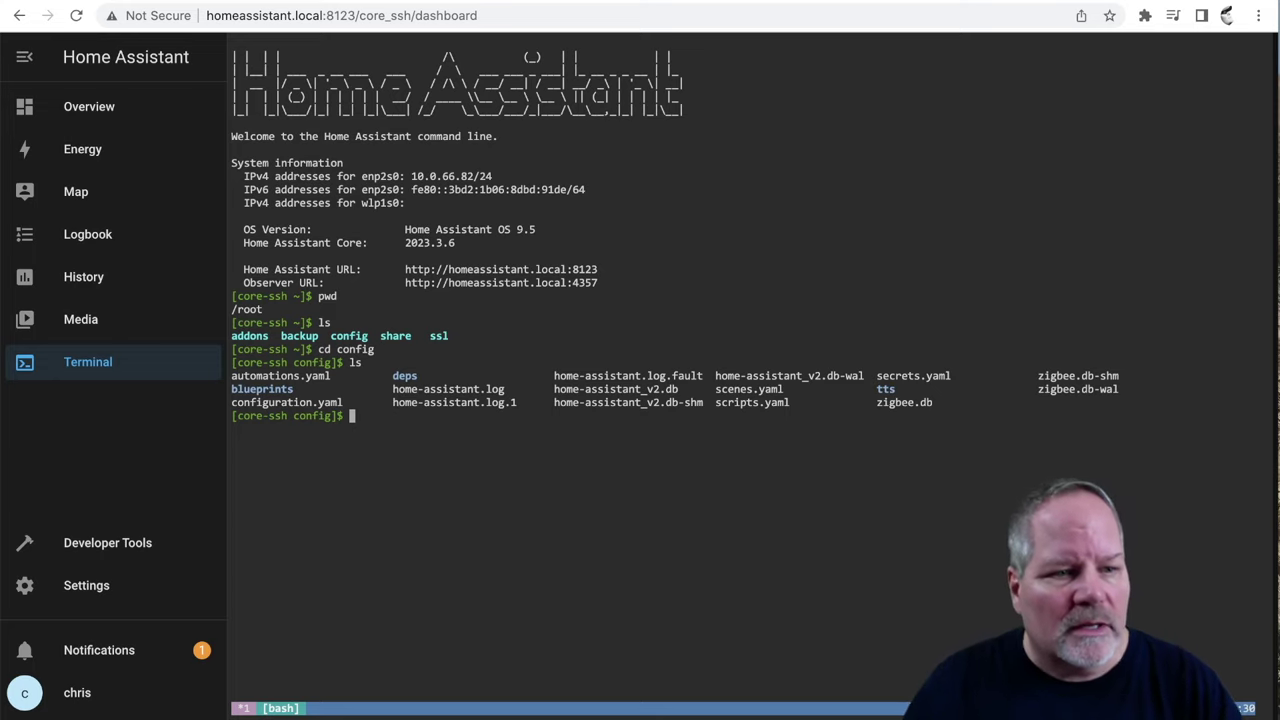
- Go back to the Add-on Store through the settings and install the Duck DNS add-on
click(86, 585)
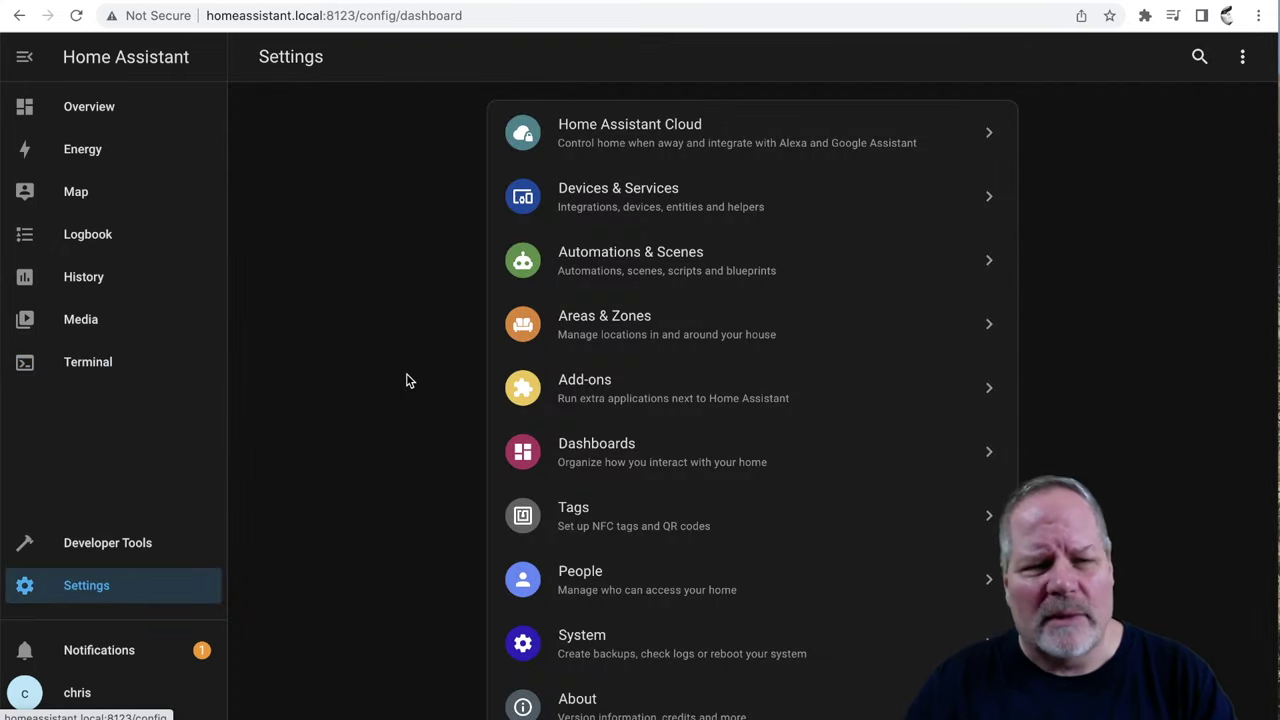
click(584, 388)
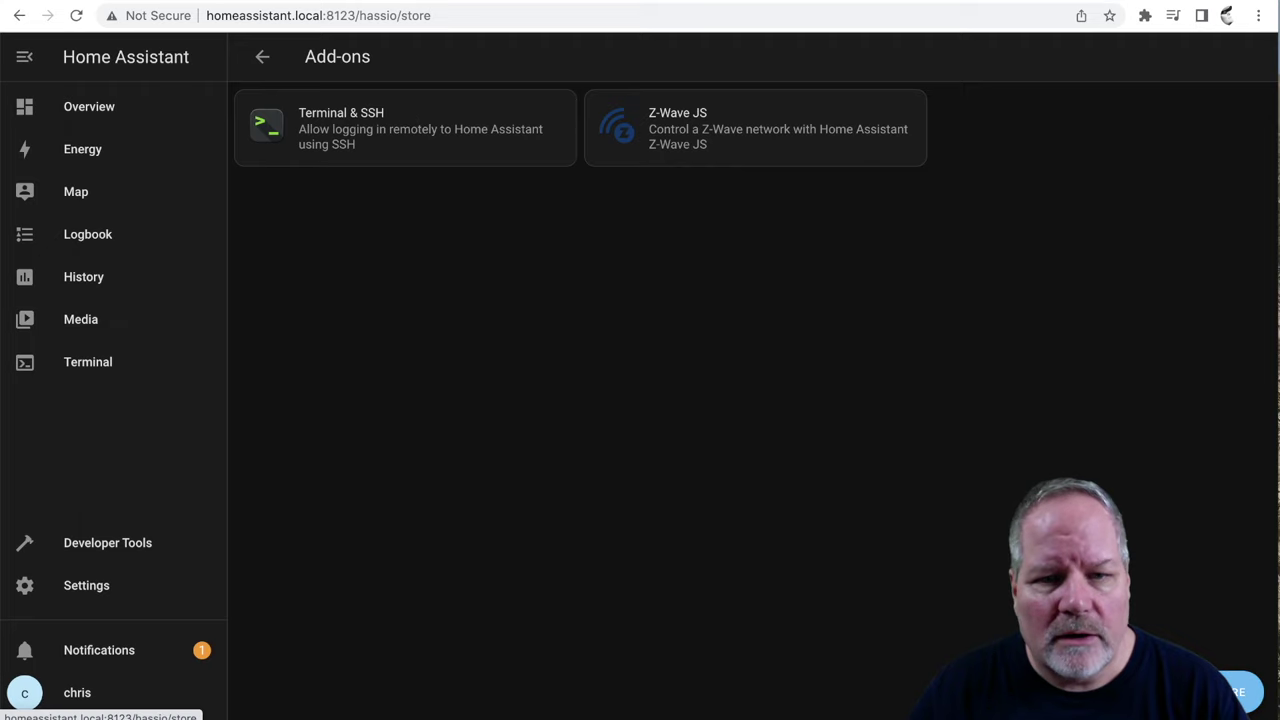
click(1240, 692)
scroll(795, 505, down, 2)
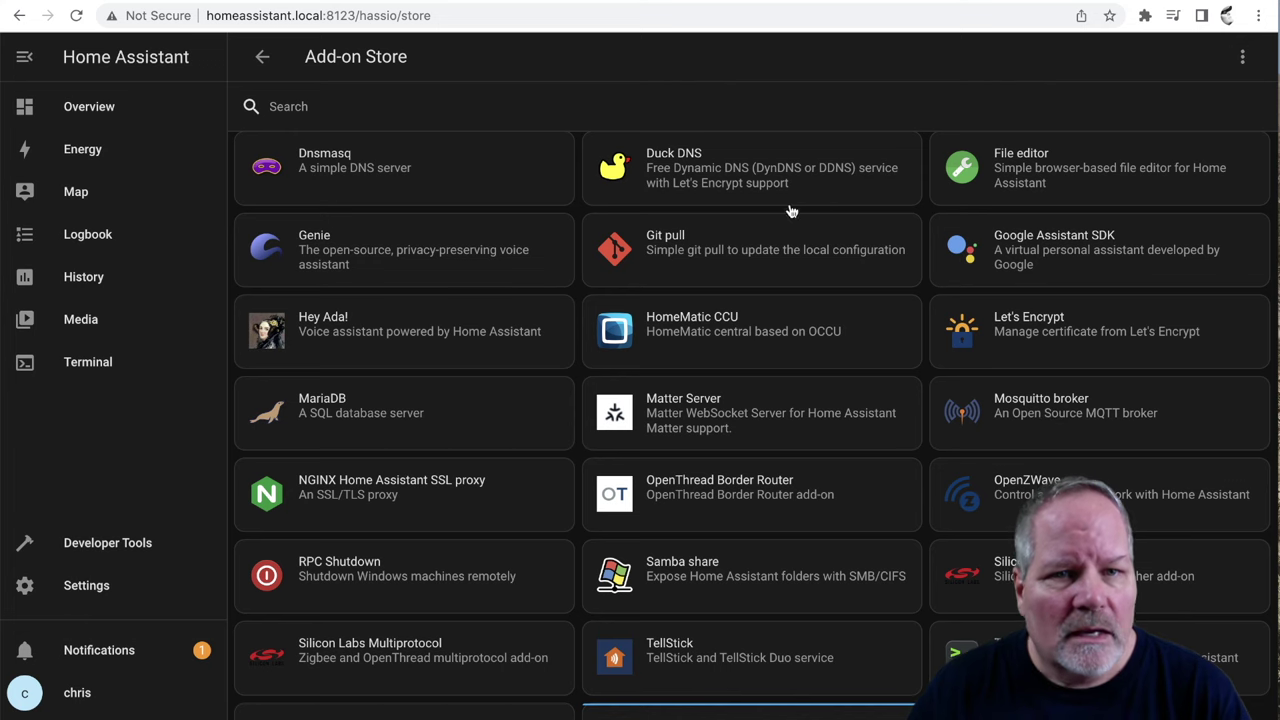
click(670, 172)
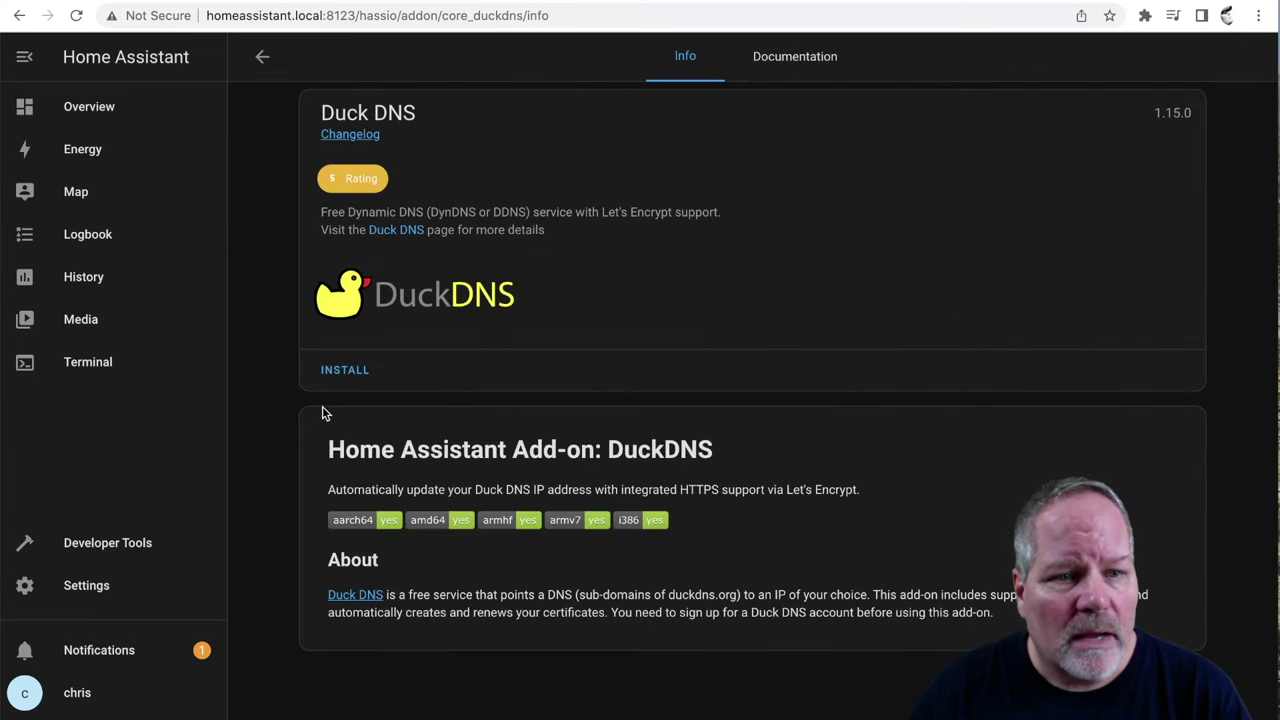
click(340, 370)
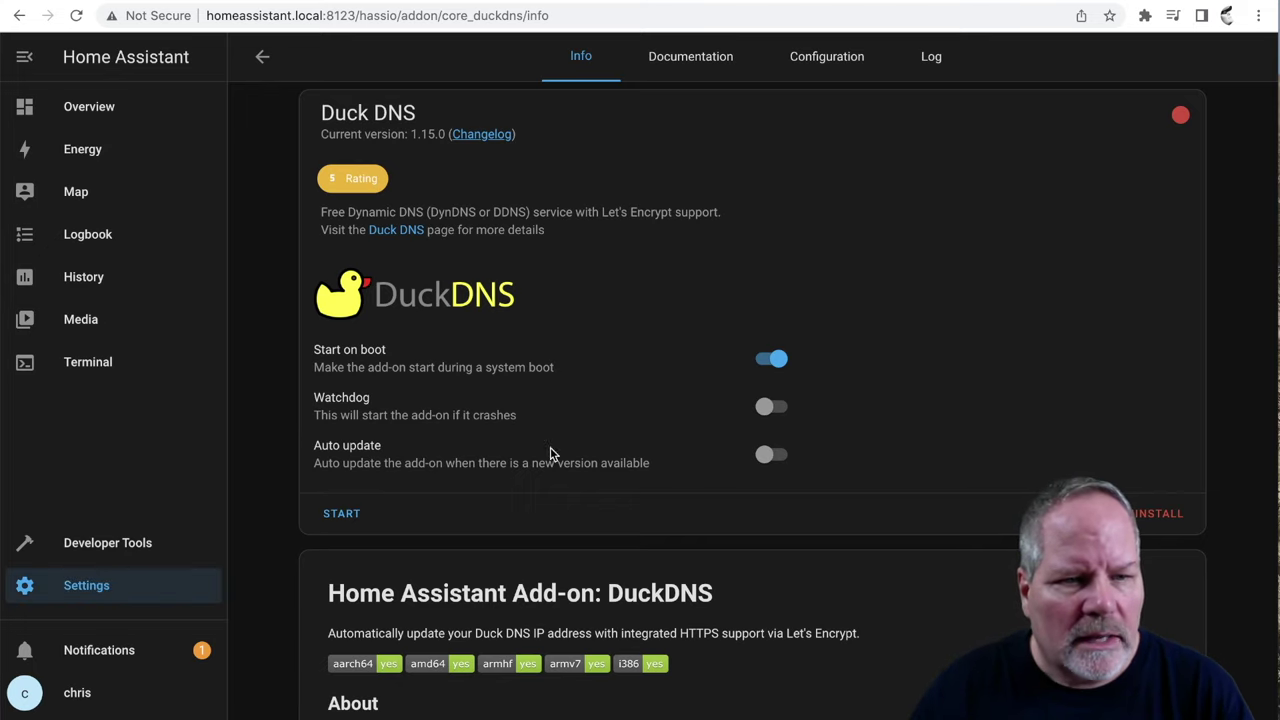
- Enable Watchdog and Auto update for Duck DNS, and try to start the add-on, continuing to its configuration
click(766, 406)
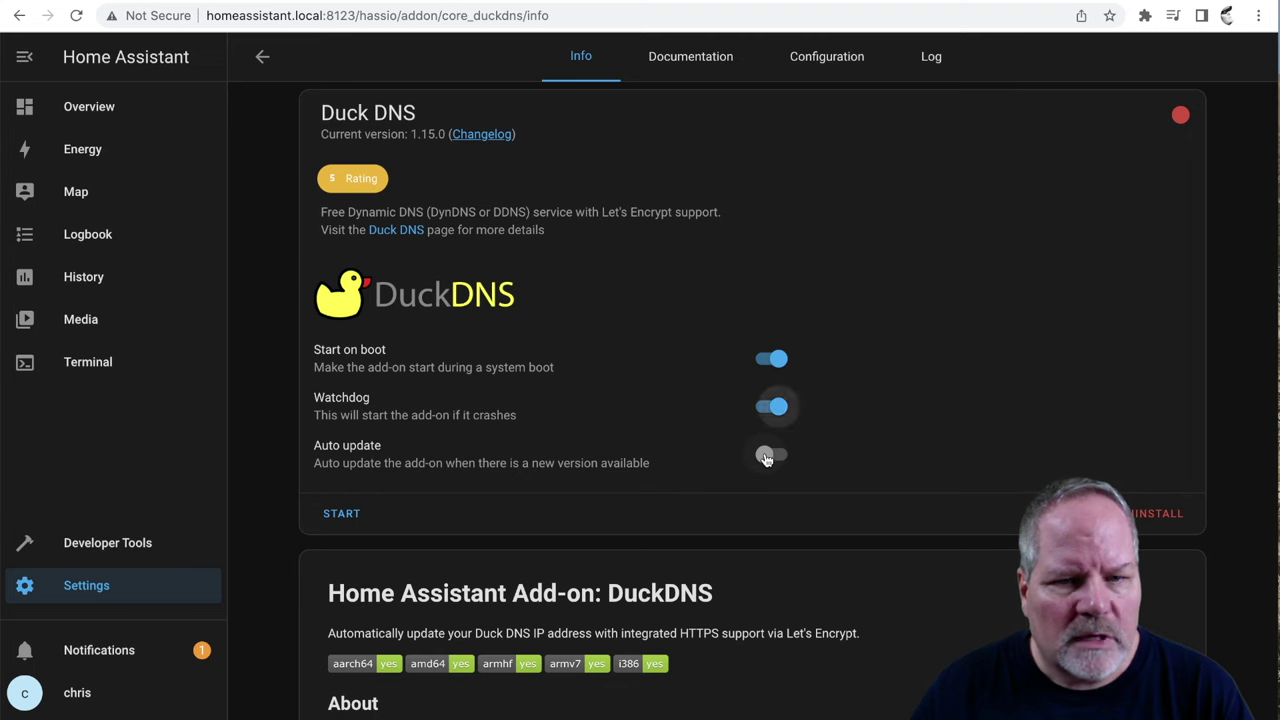
click(767, 455)
click(341, 516)
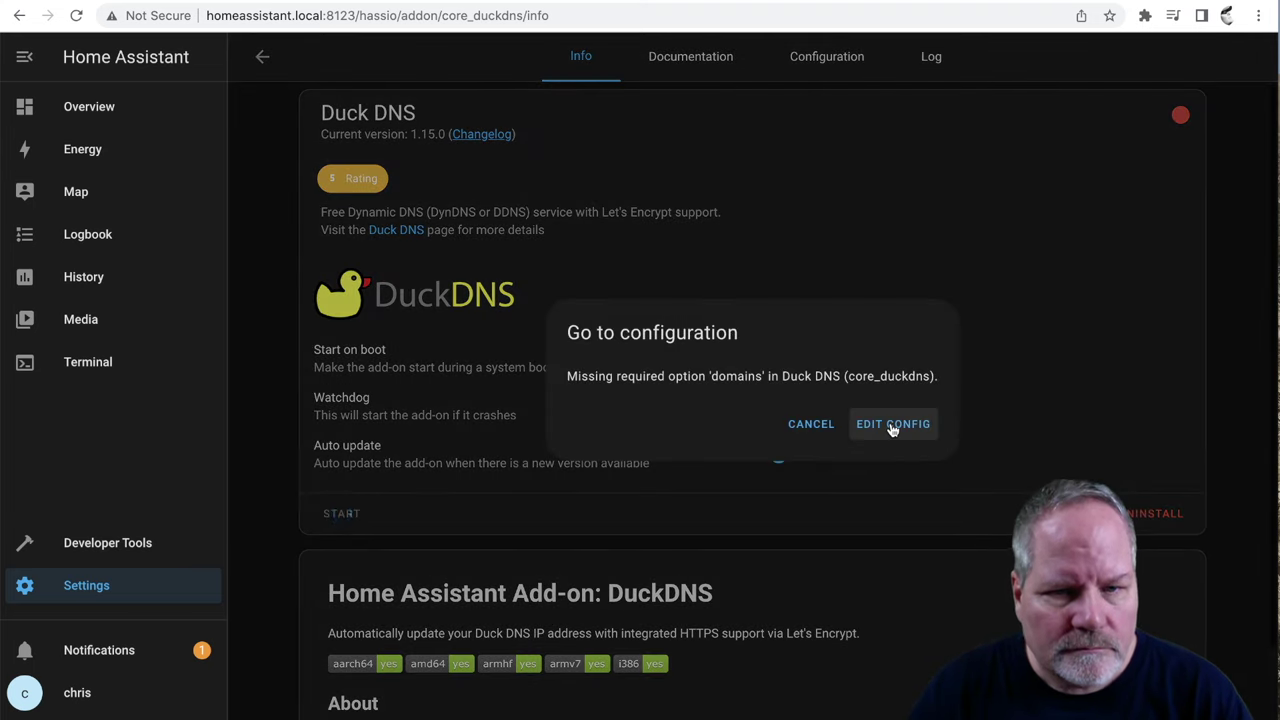
click(892, 426)
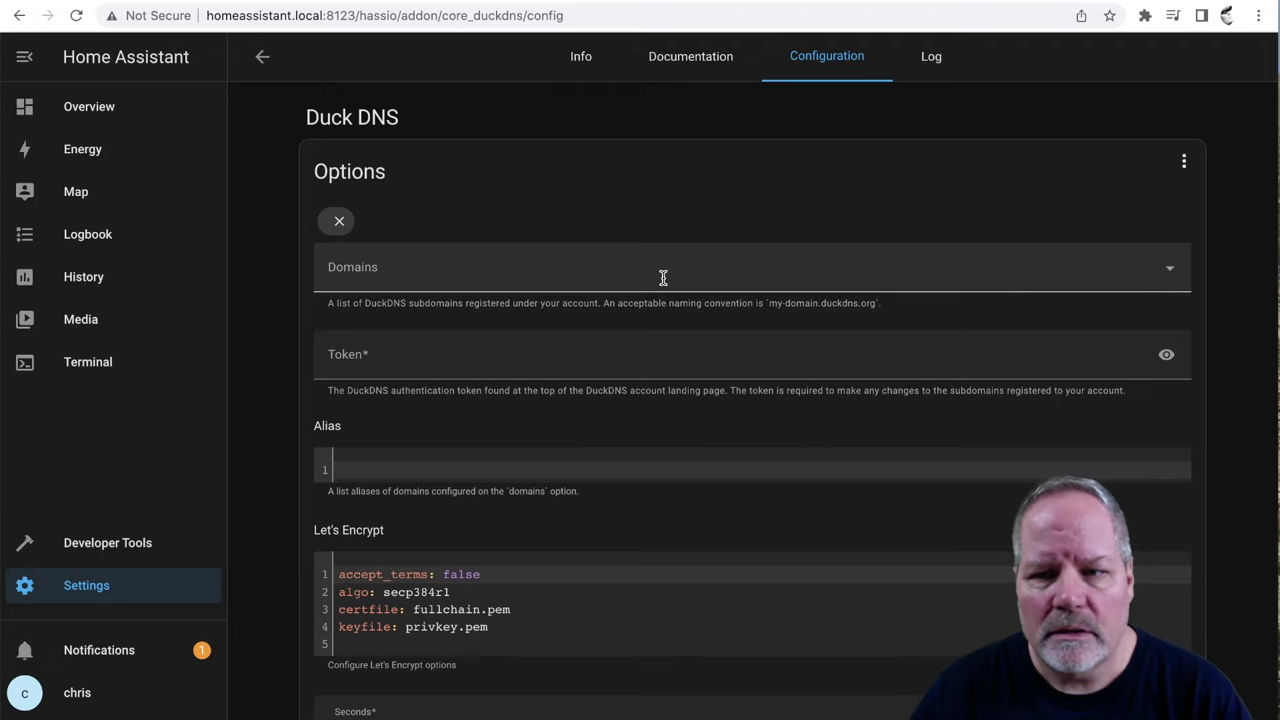
- Switch to the Duck DNS website and sign in with the first listed Google account
key(alt+Tab)
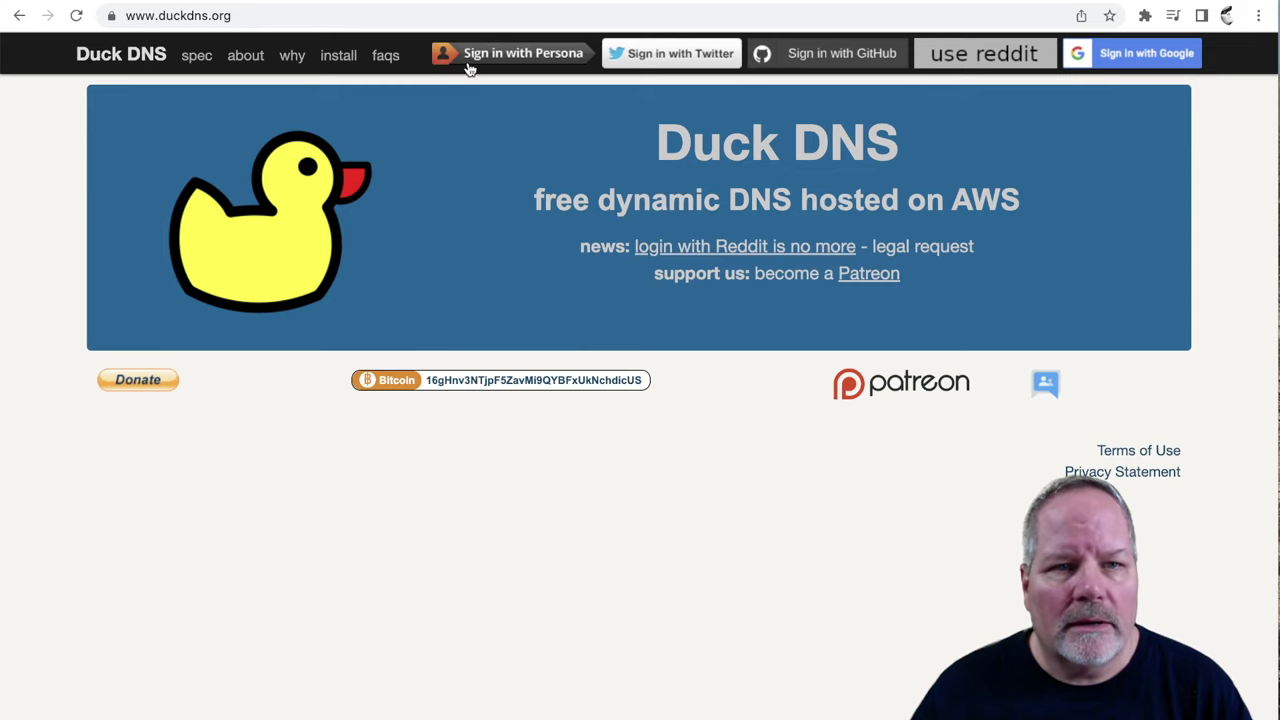
click(1145, 53)
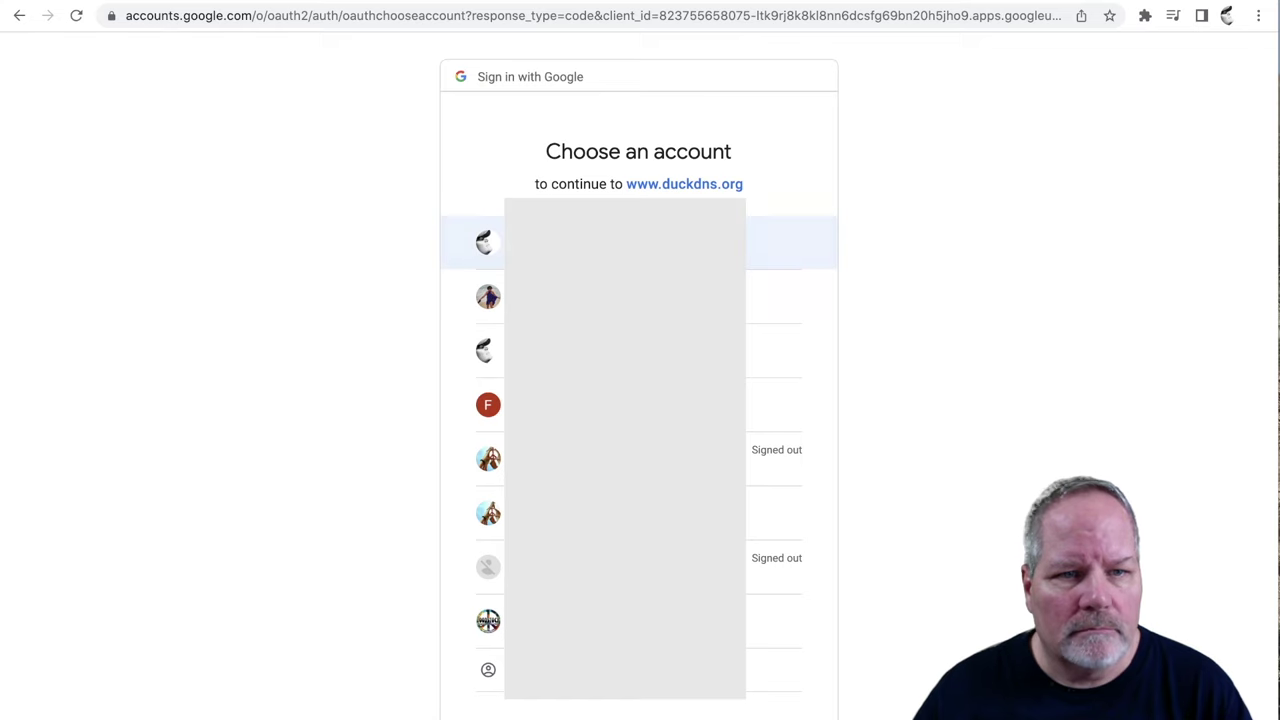
click(600, 242)
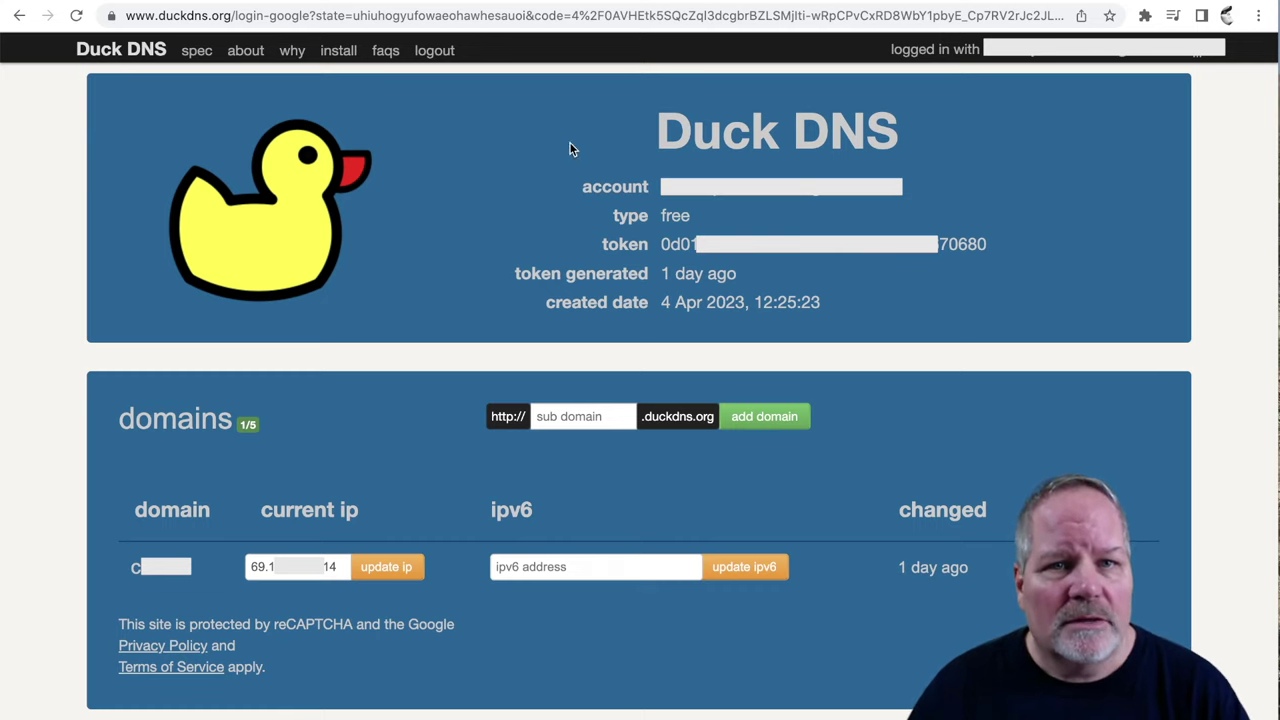
- Return to the Duck DNS add-on configuration in Home Assistant and add the account's registered duckdns.org subdomain to Domains
key(ctrl+Tab)
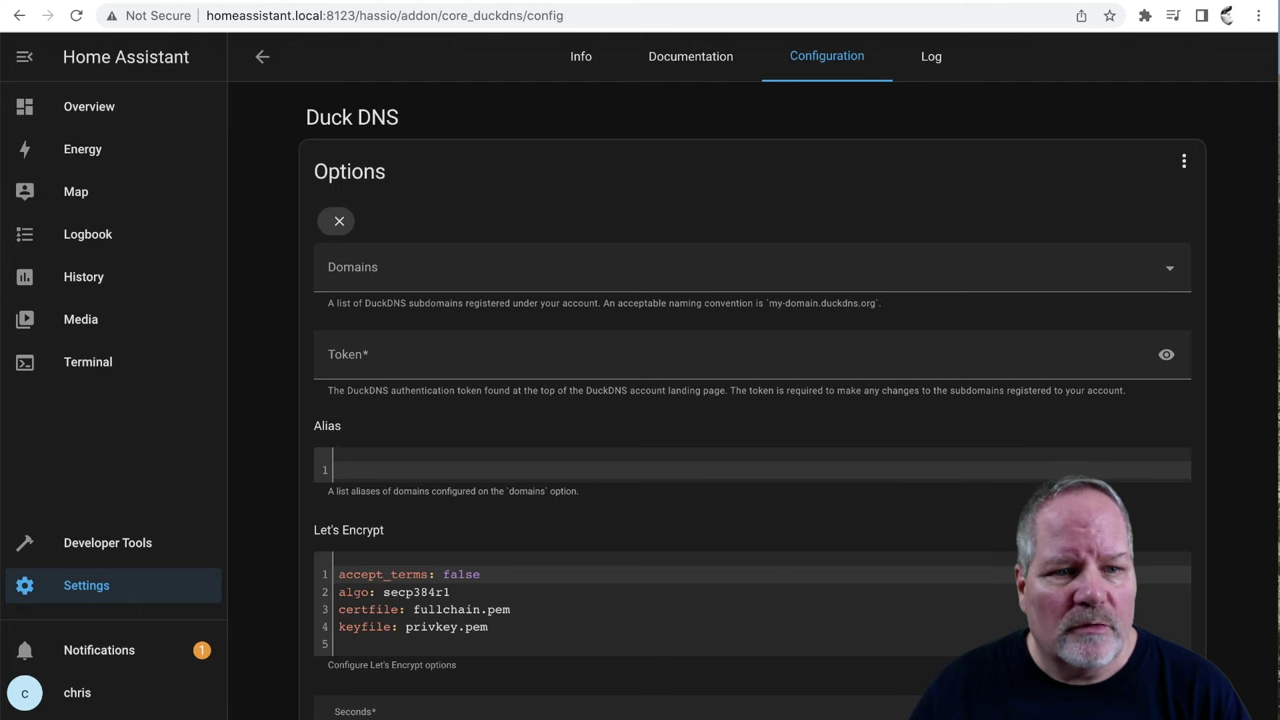
click(410, 272)
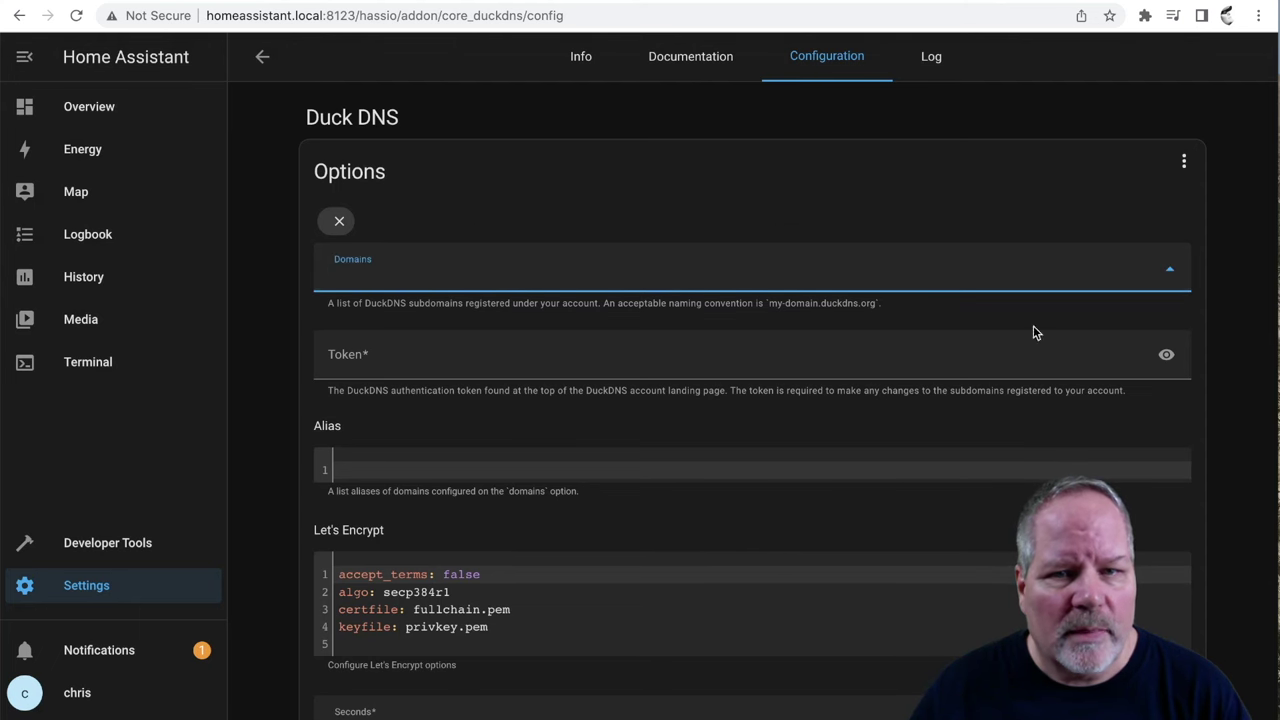
text(duckdns.org)
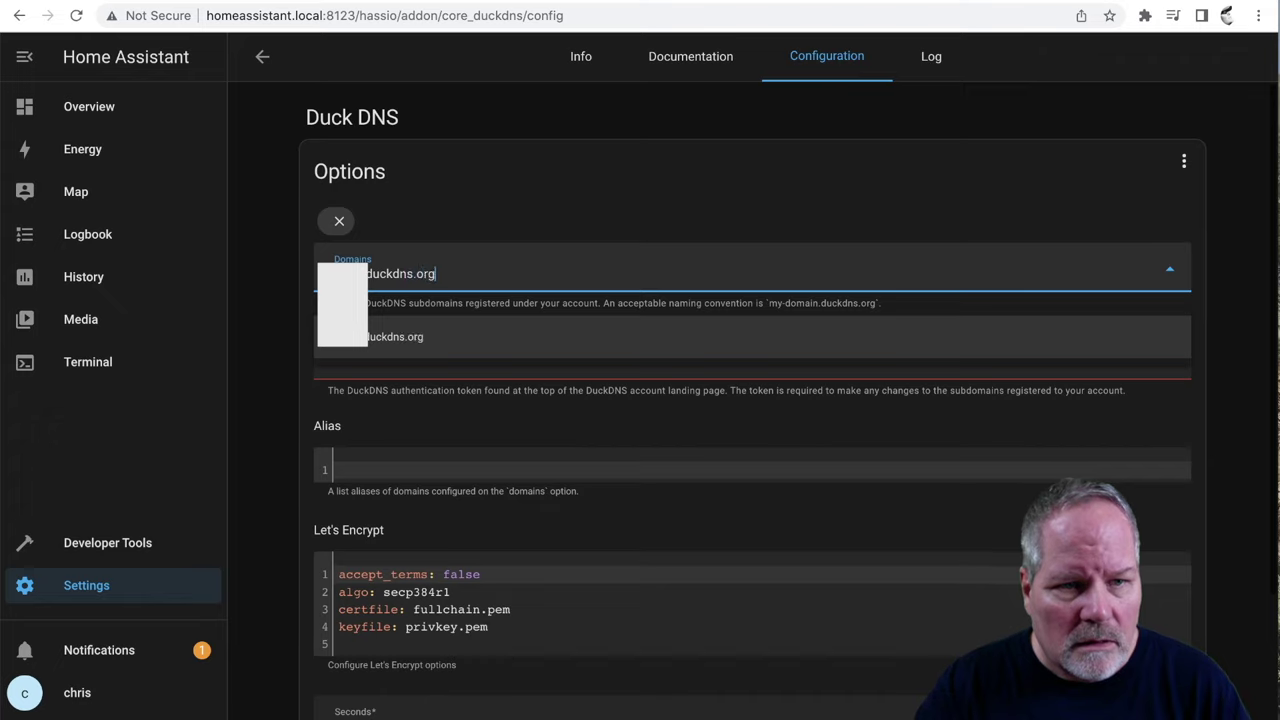
key(Return)
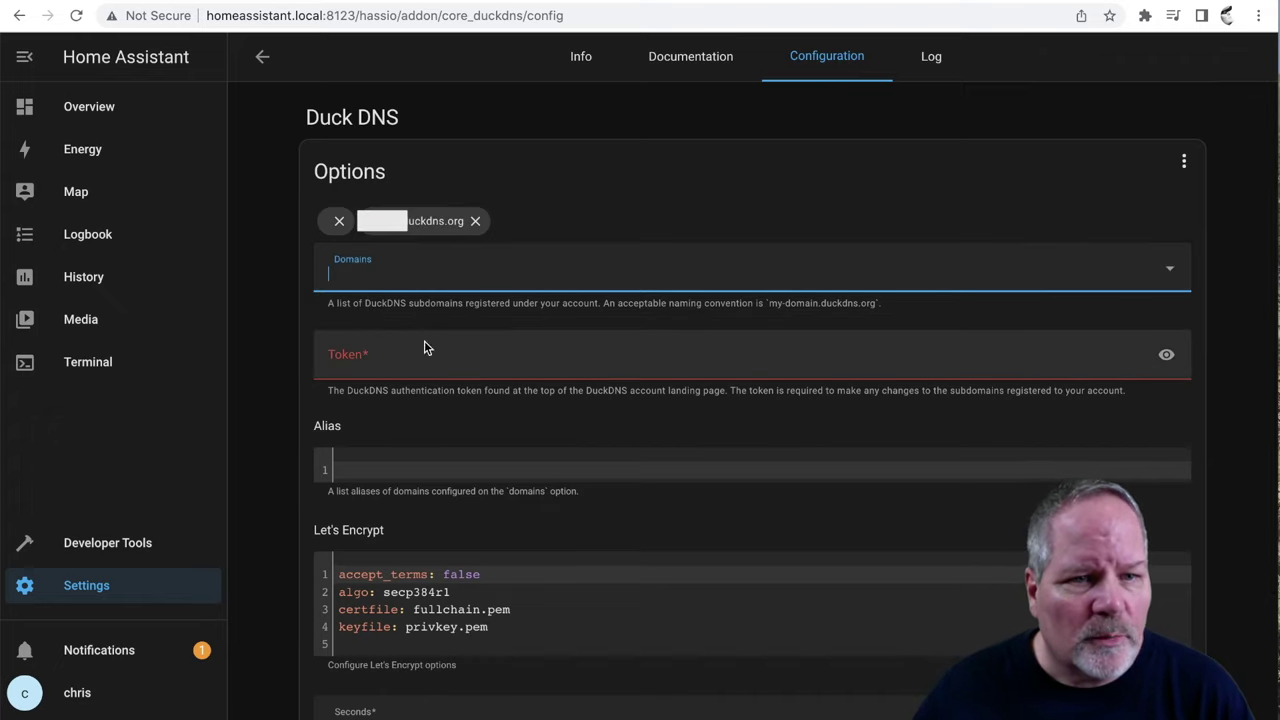
- Copy the authentication token from the Duck DNS website and paste it into the add-on's Token field
click(1025, 10)
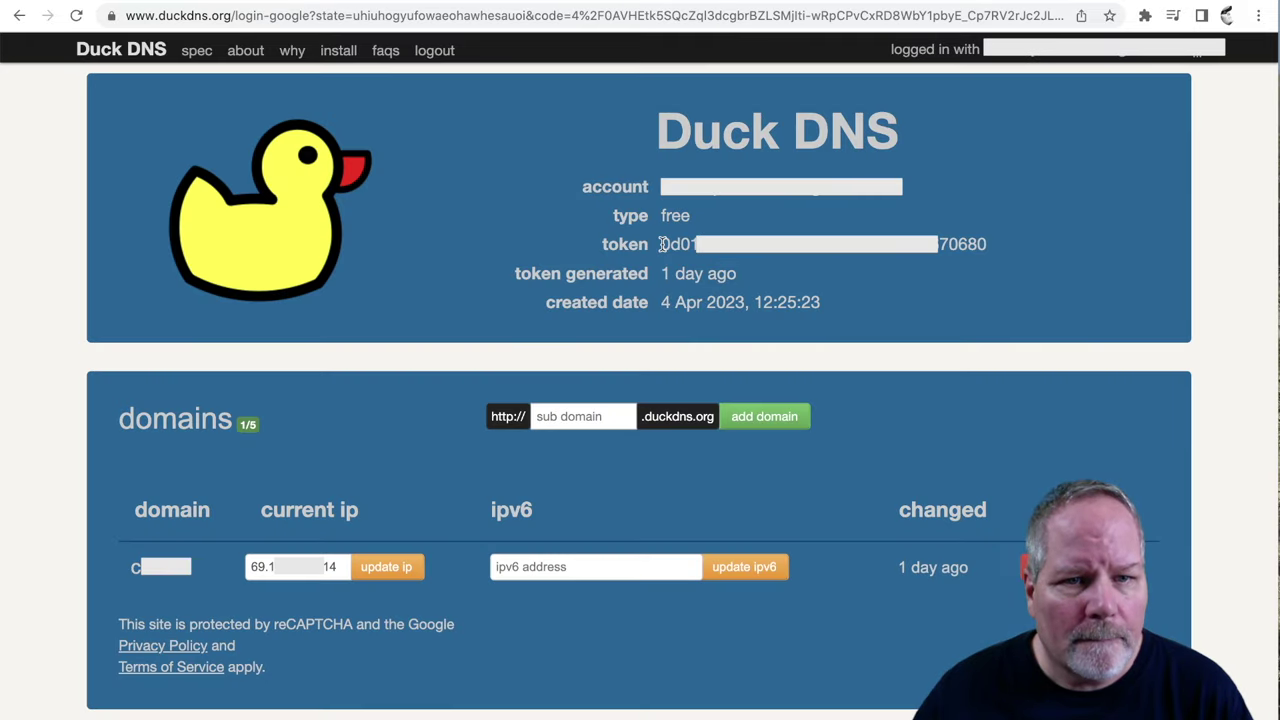
drag(662, 244, 985, 252)
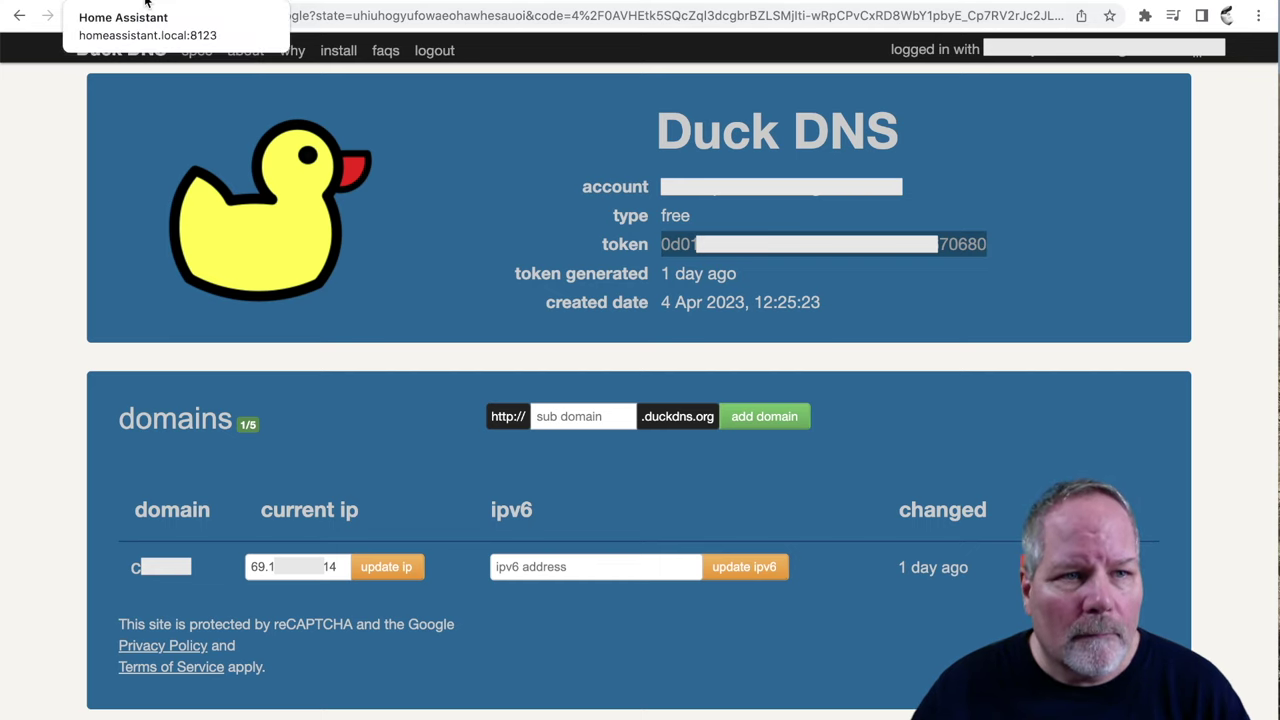
click(130, 2)
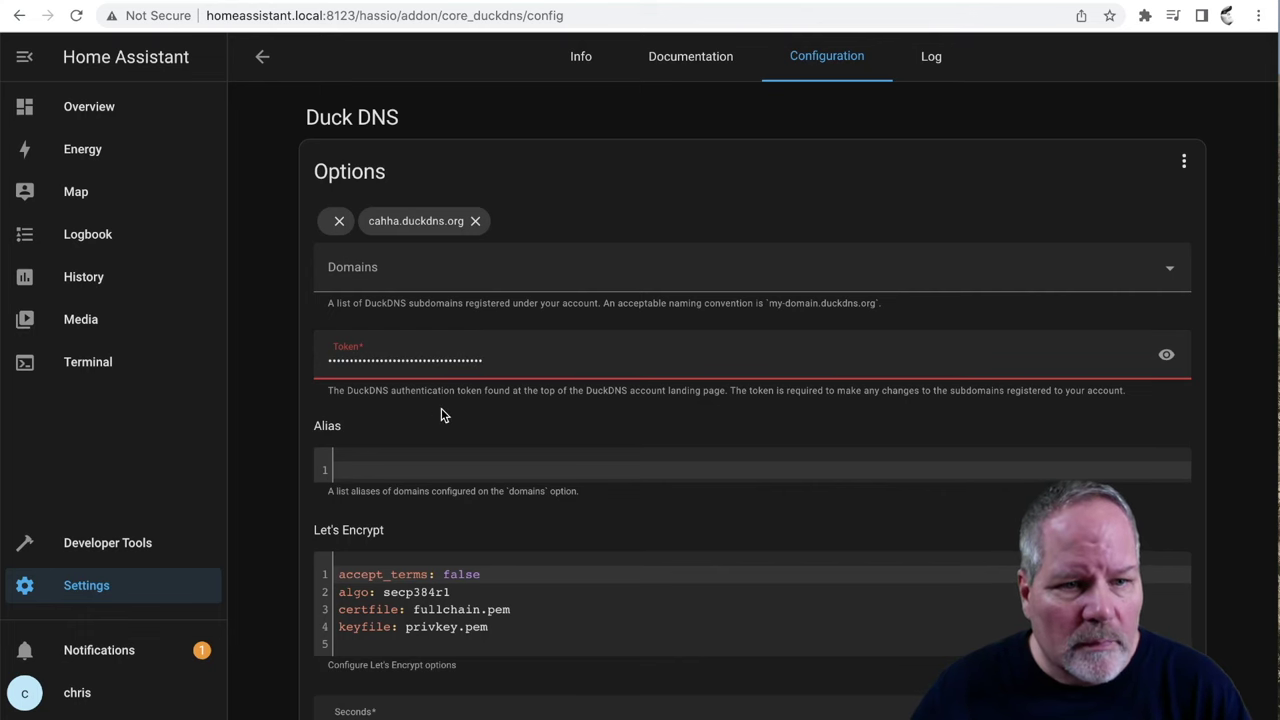
scroll(729, 437, down, 3)
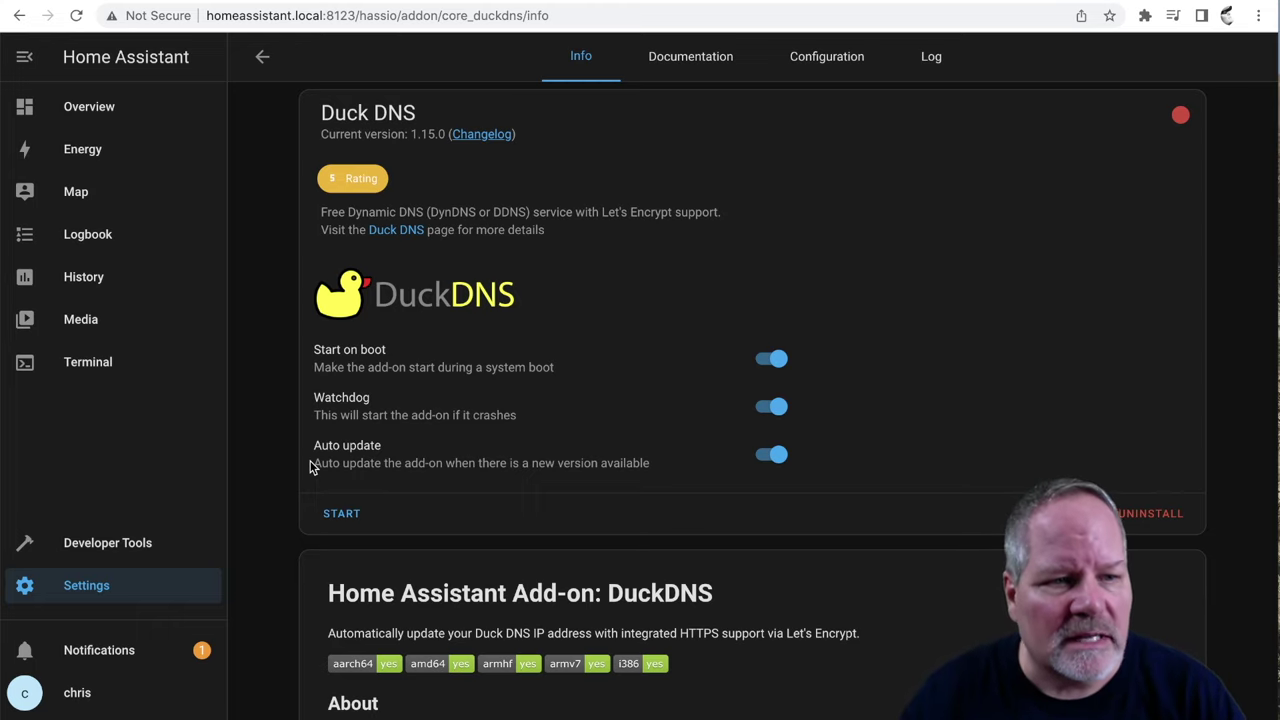
- Open the Add-on Store and look through the official, ESPHome and Home Assistant Community add-ons
click(76, 580)
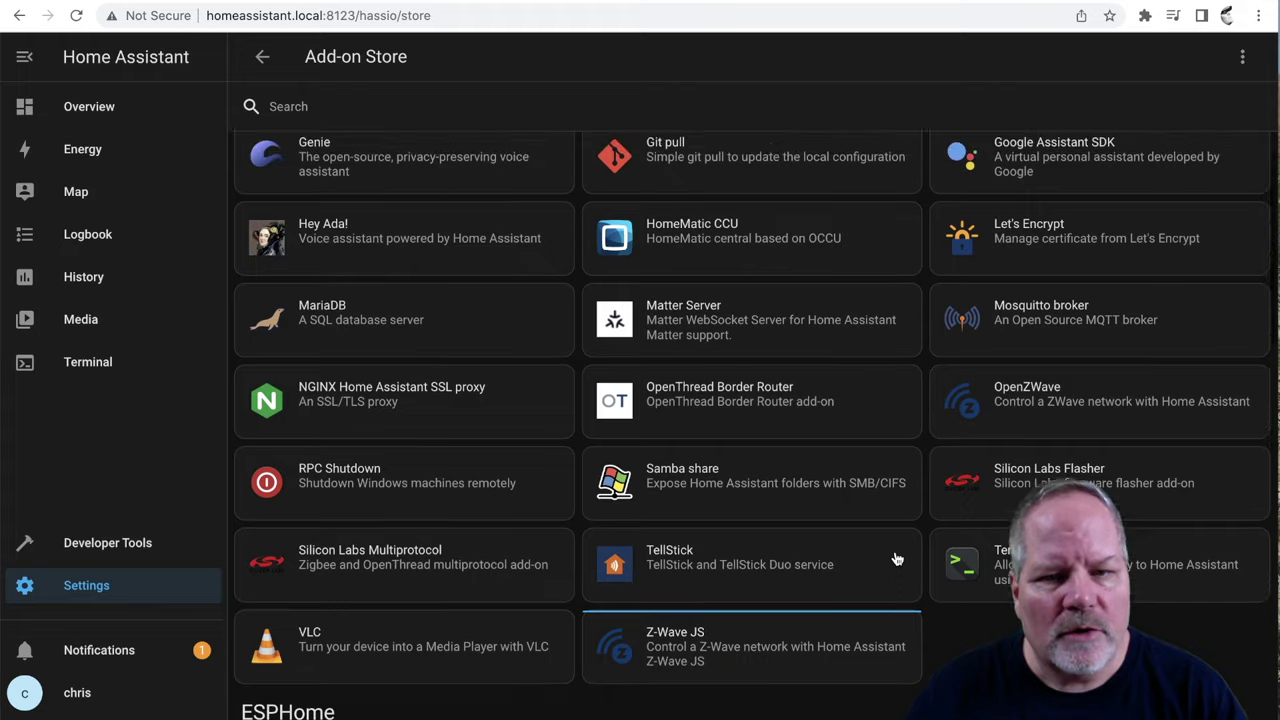
scroll(897, 559, up, 5)
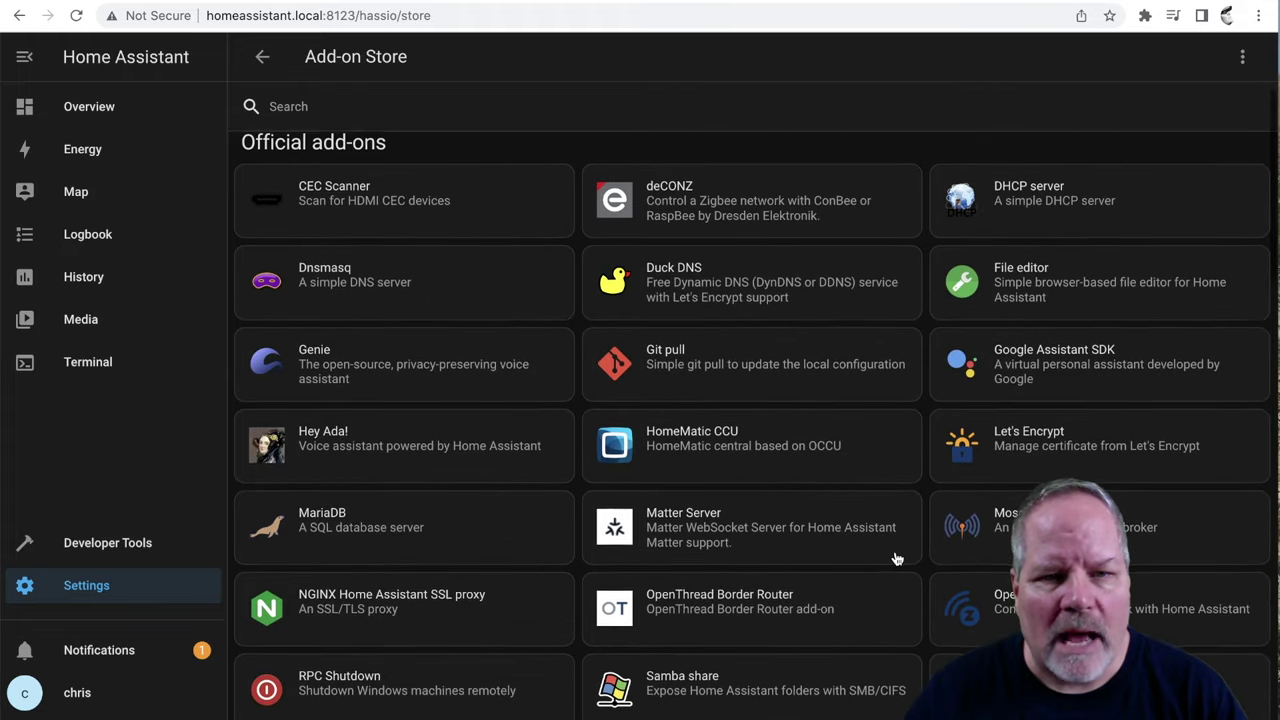
scroll(897, 559, down, 1)
scroll(897, 559, down, 1)
scroll(897, 559, up, 1)
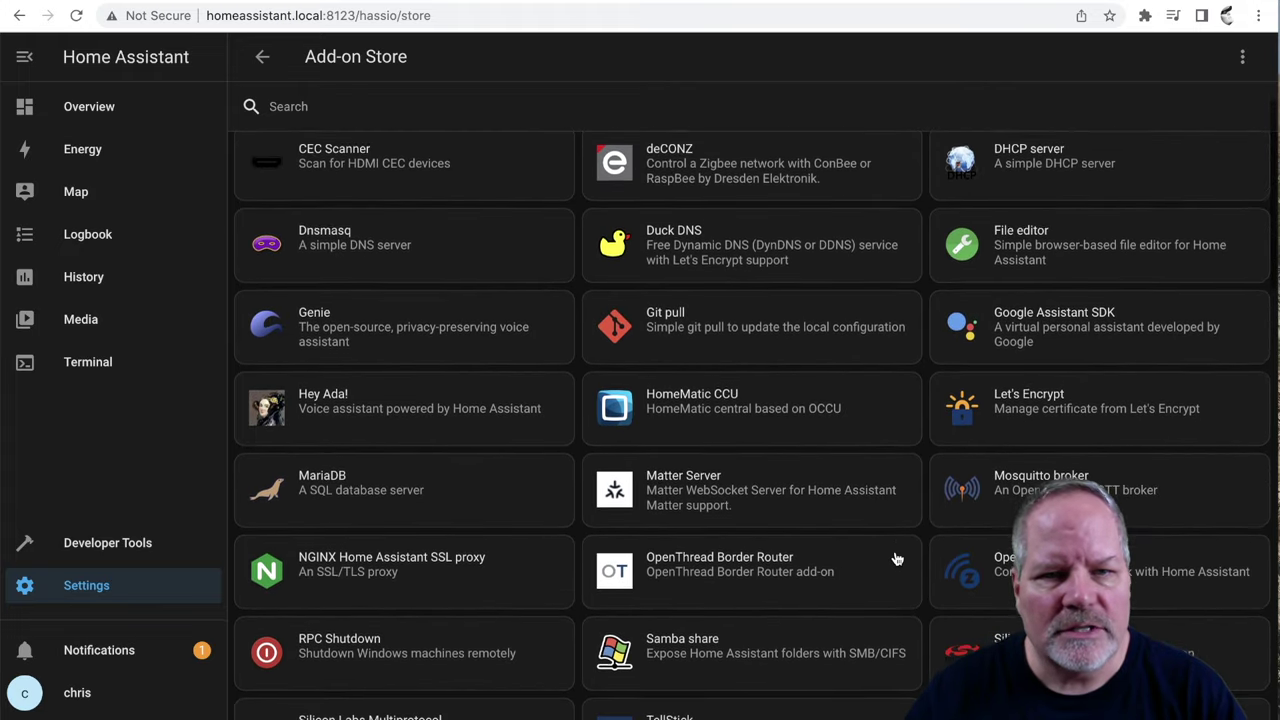
scroll(897, 559, down, 5)
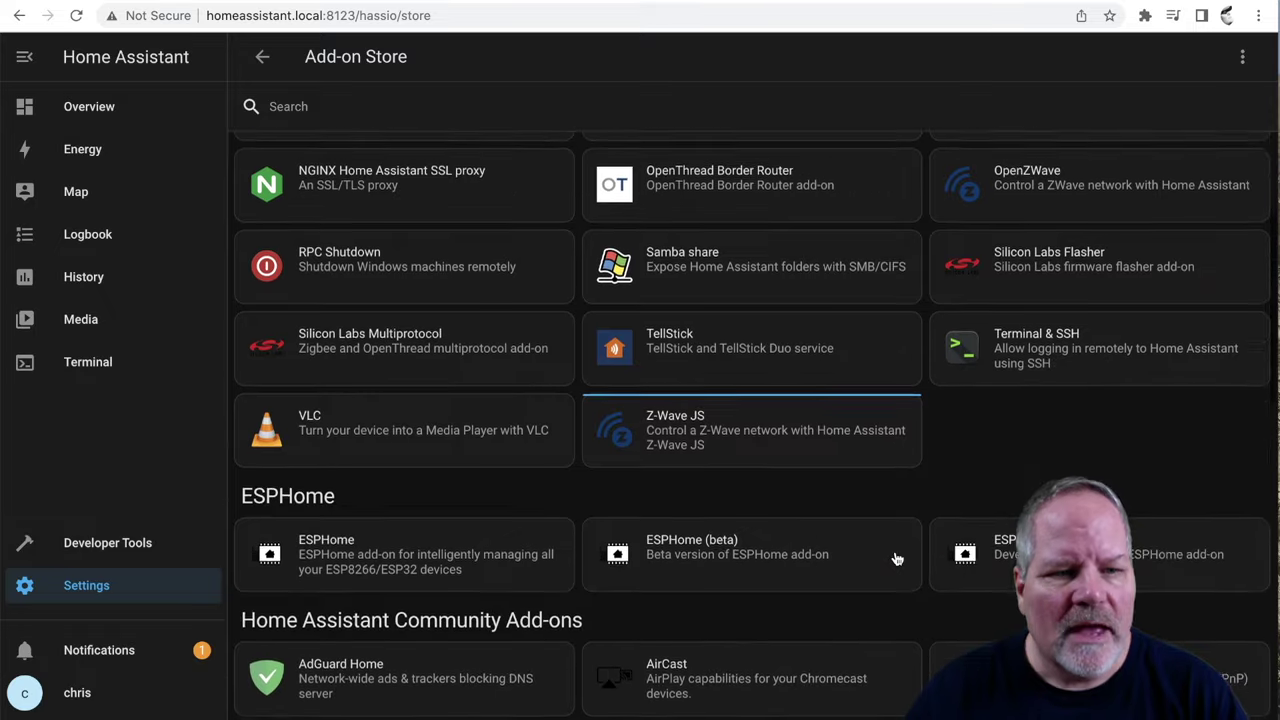
scroll(897, 559, down, 5)
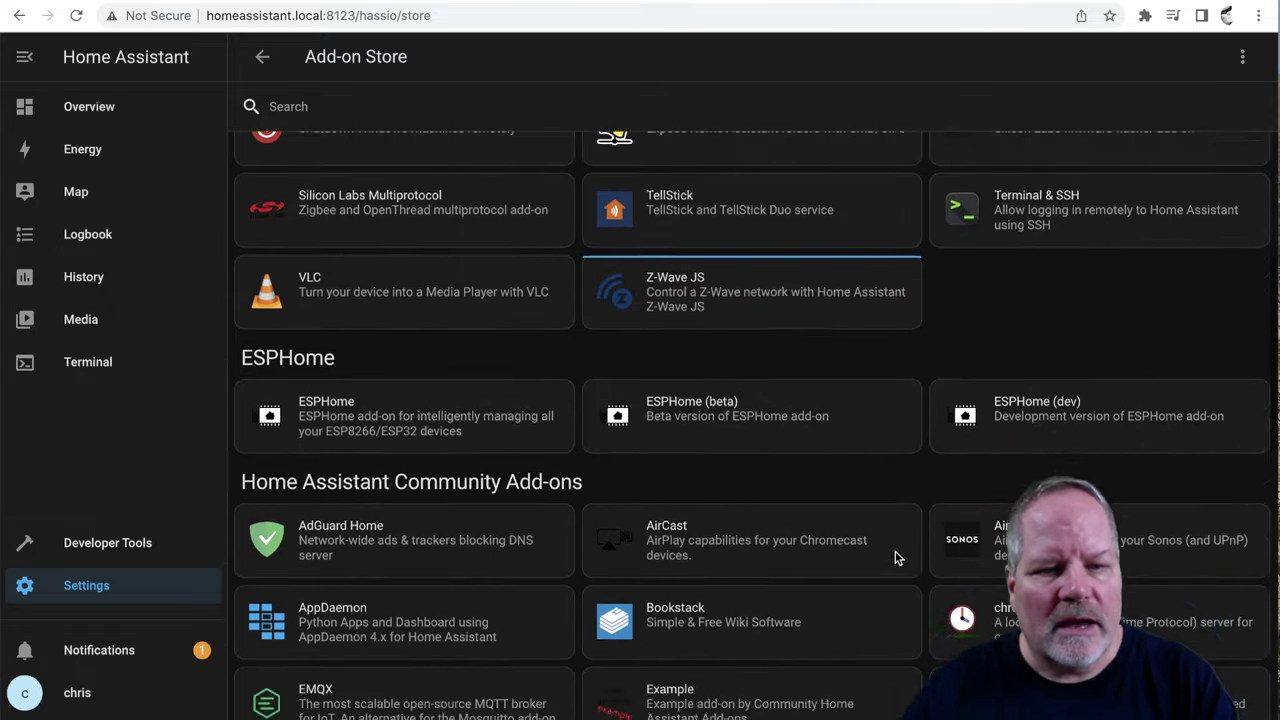
scroll(897, 559, down, 1)
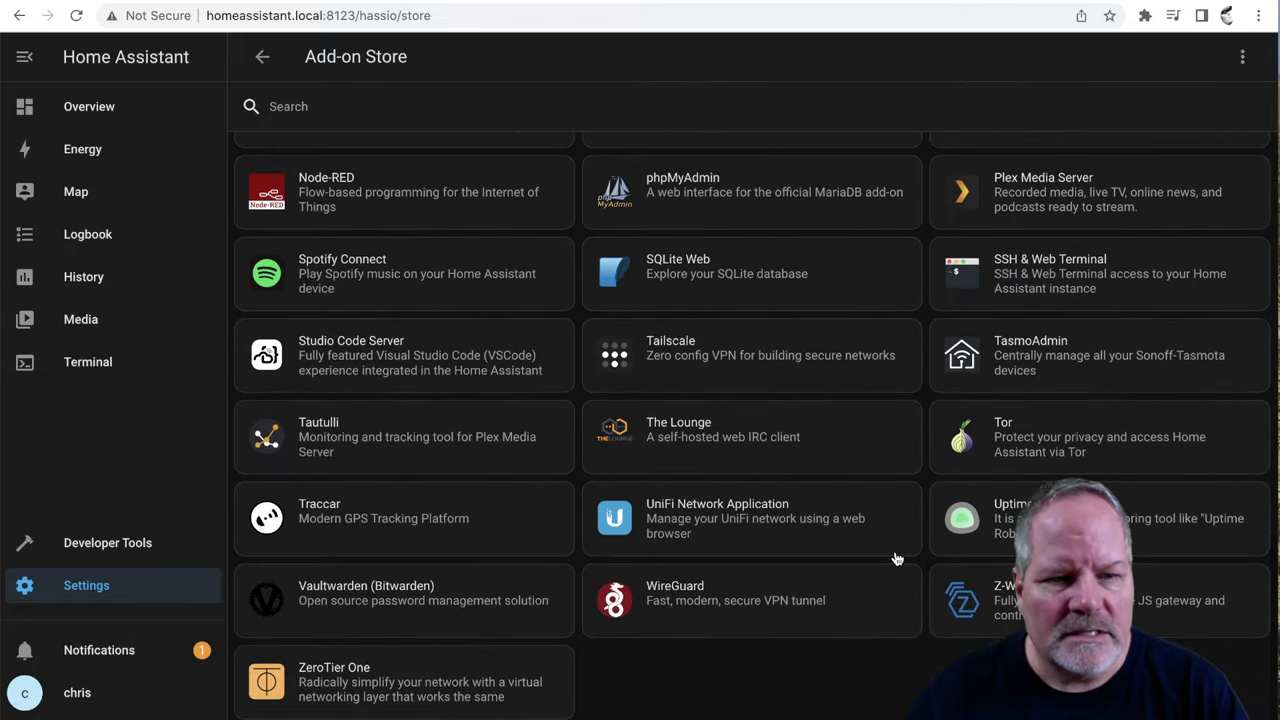
scroll(870, 596, up, 5)
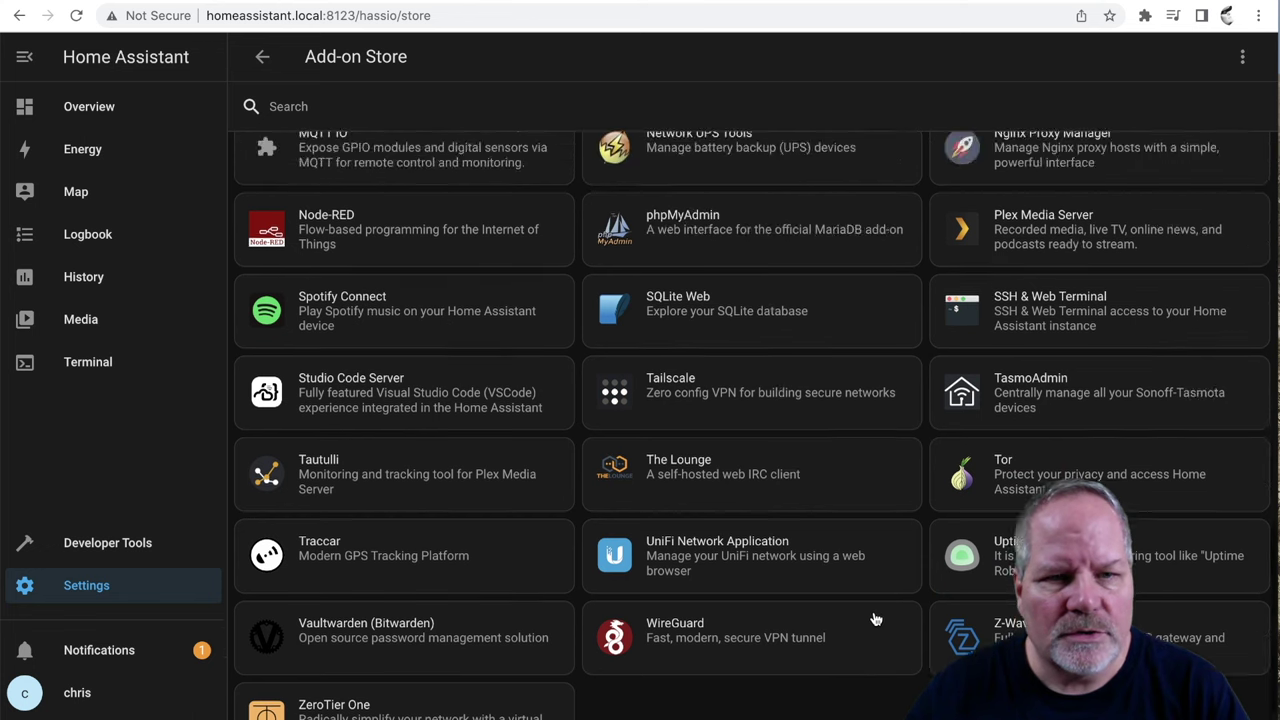
scroll(875, 620, up, 2)
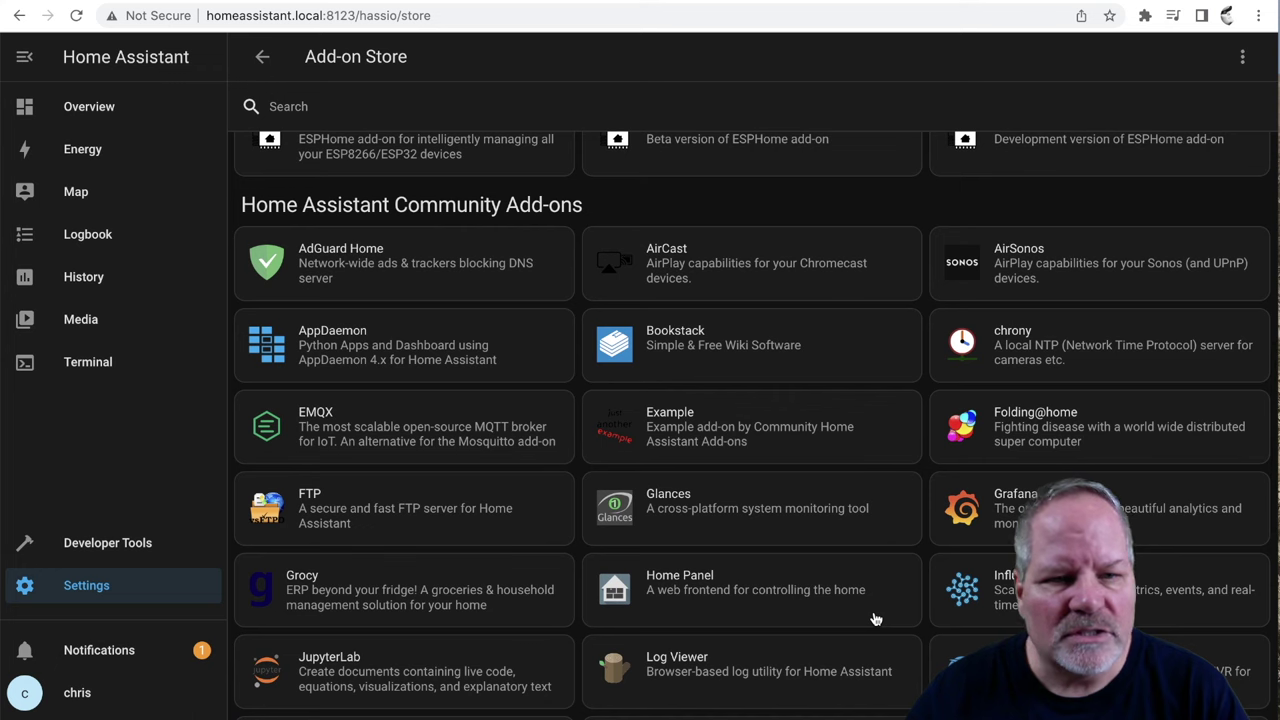
scroll(875, 620, up, 6)
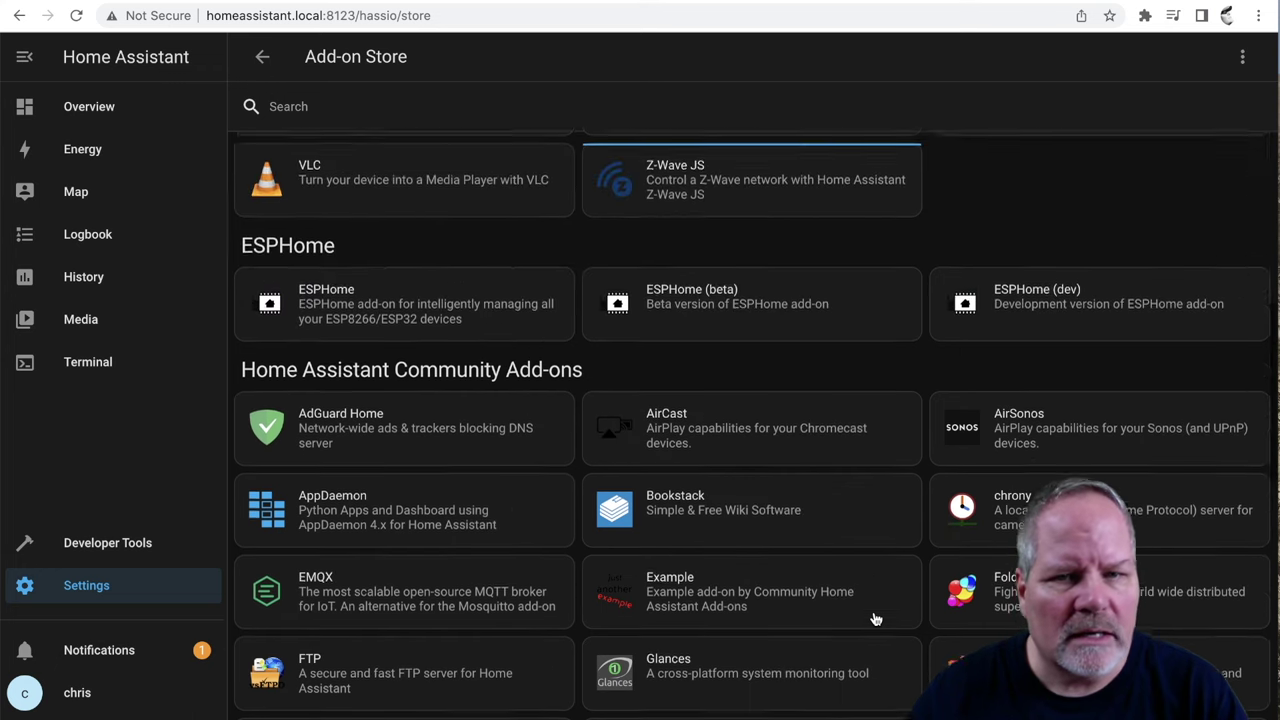
- Search the Add-on Store for "visua" and install the Studio Code Server add-on
scroll(875, 620, up, 4)
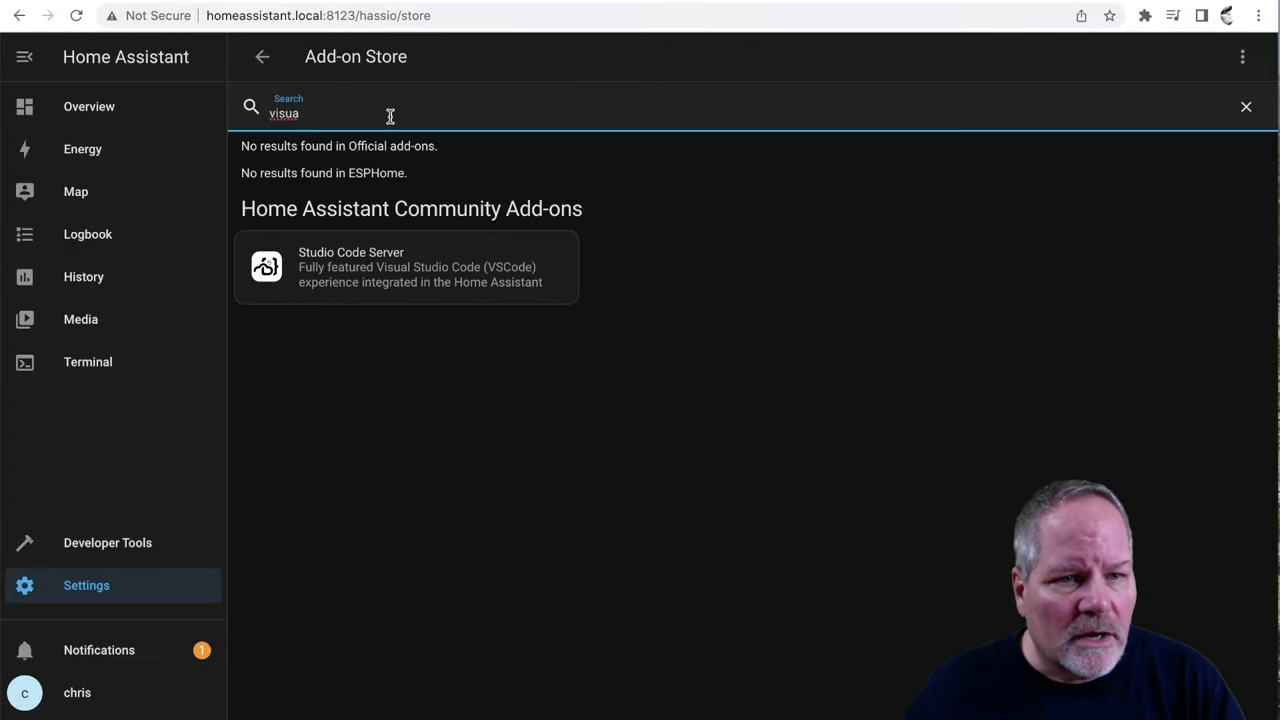
click(321, 270)
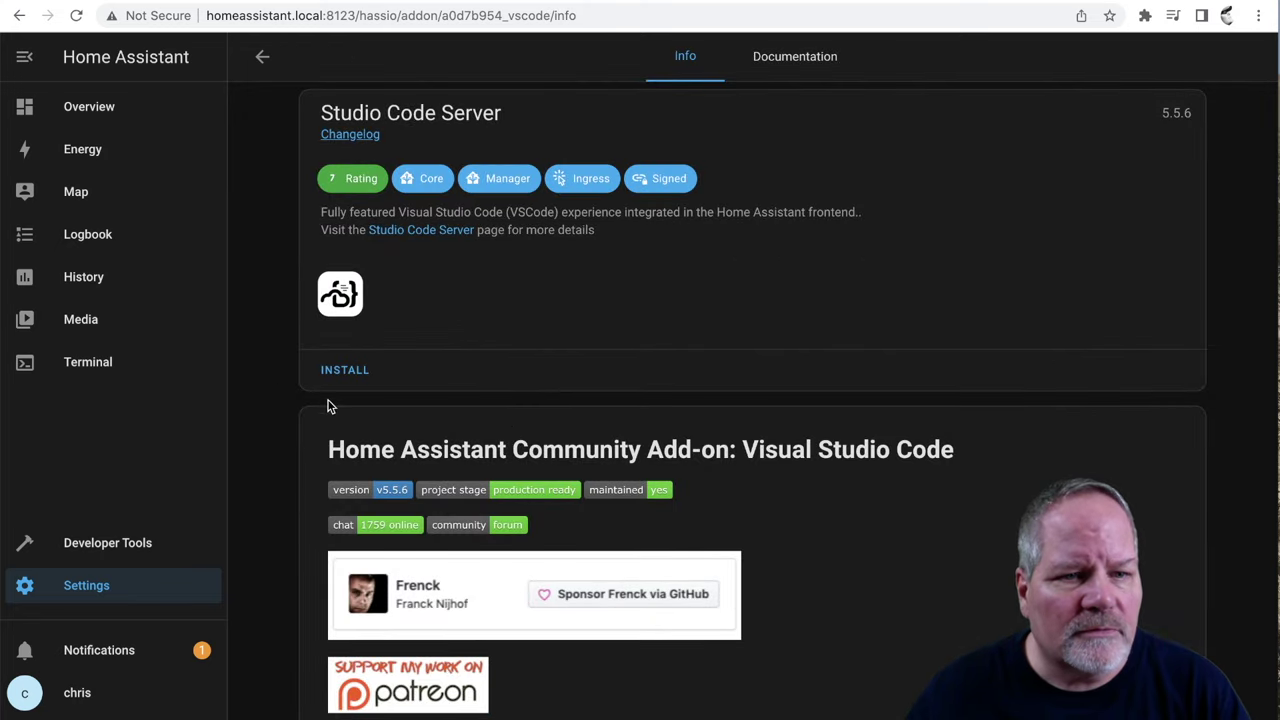
click(345, 370)
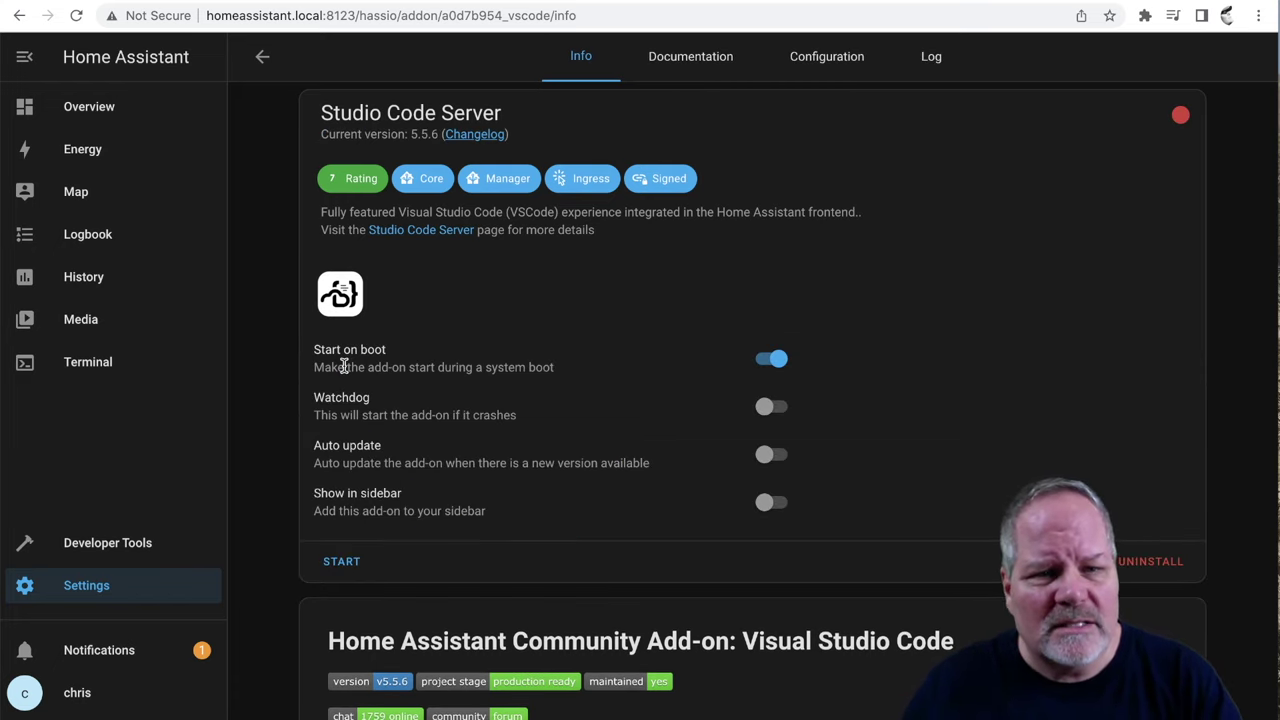
- Enable Watchdog, Auto update and Show in sidebar for Studio Code Server, and start the add-on
click(773, 406)
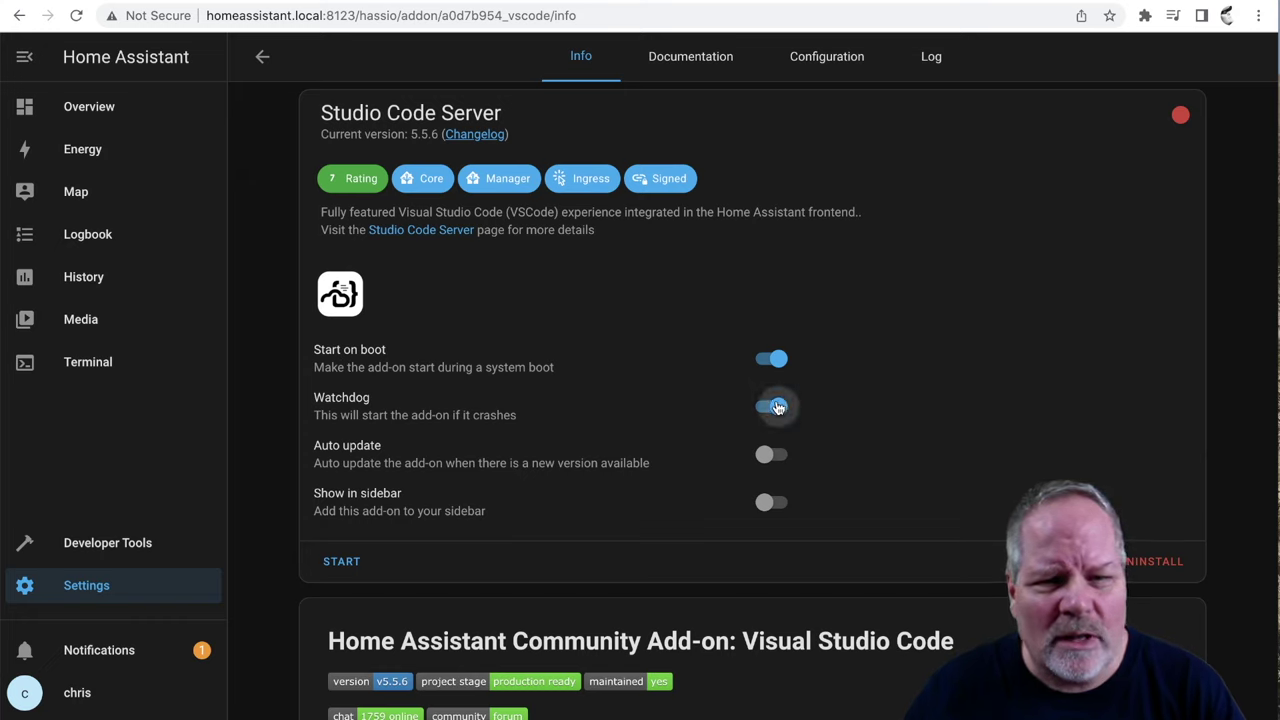
click(771, 455)
click(771, 505)
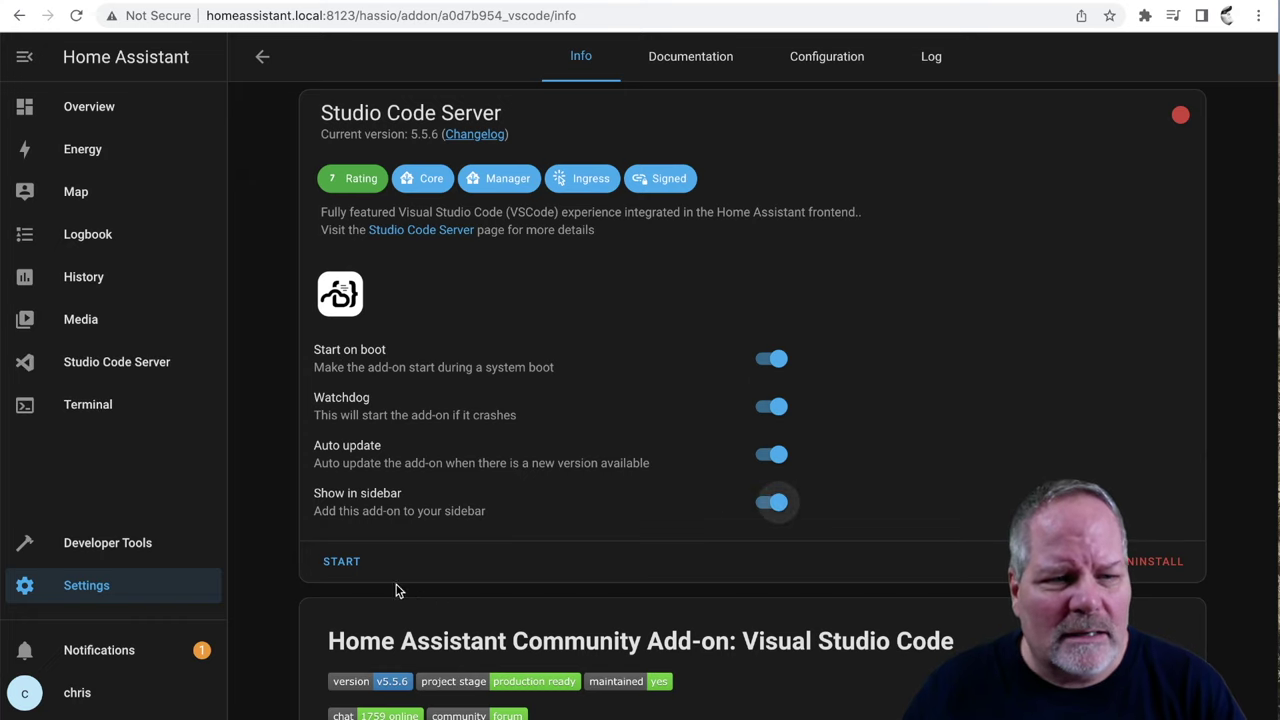
click(336, 562)
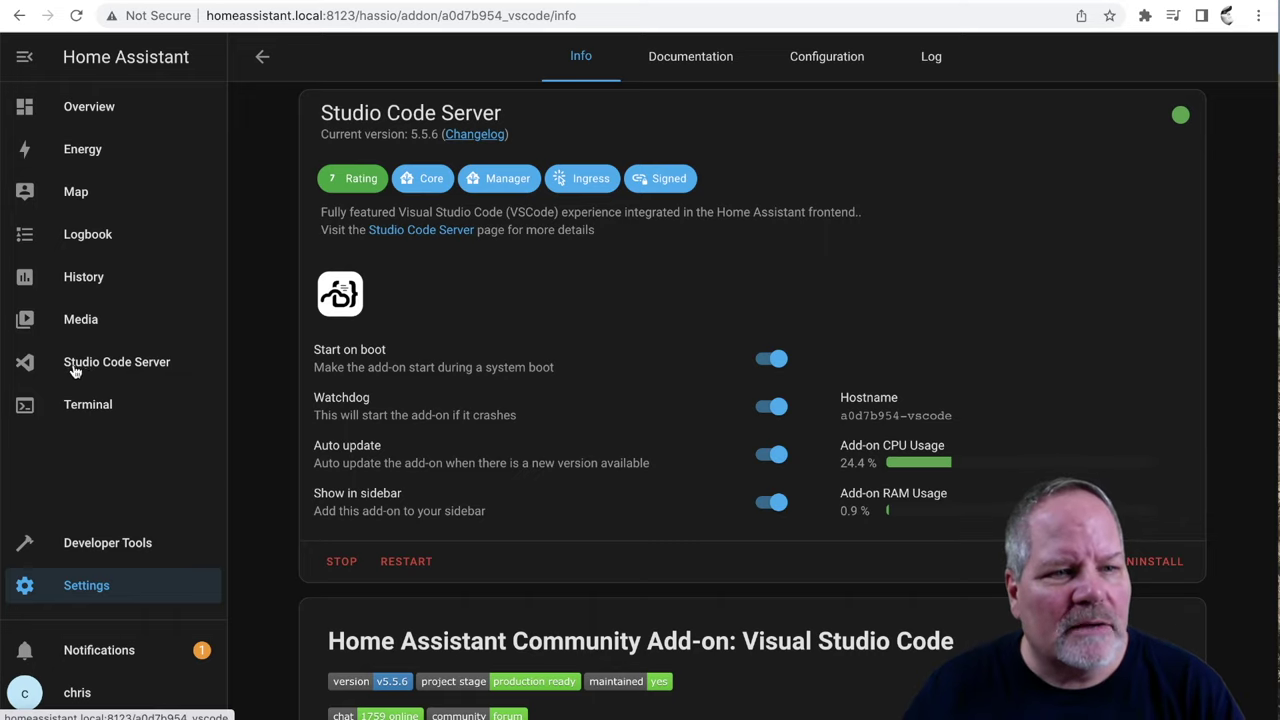
- Open Studio Code Server and set its color theme to Dark (Visual Studio)
click(118, 366)
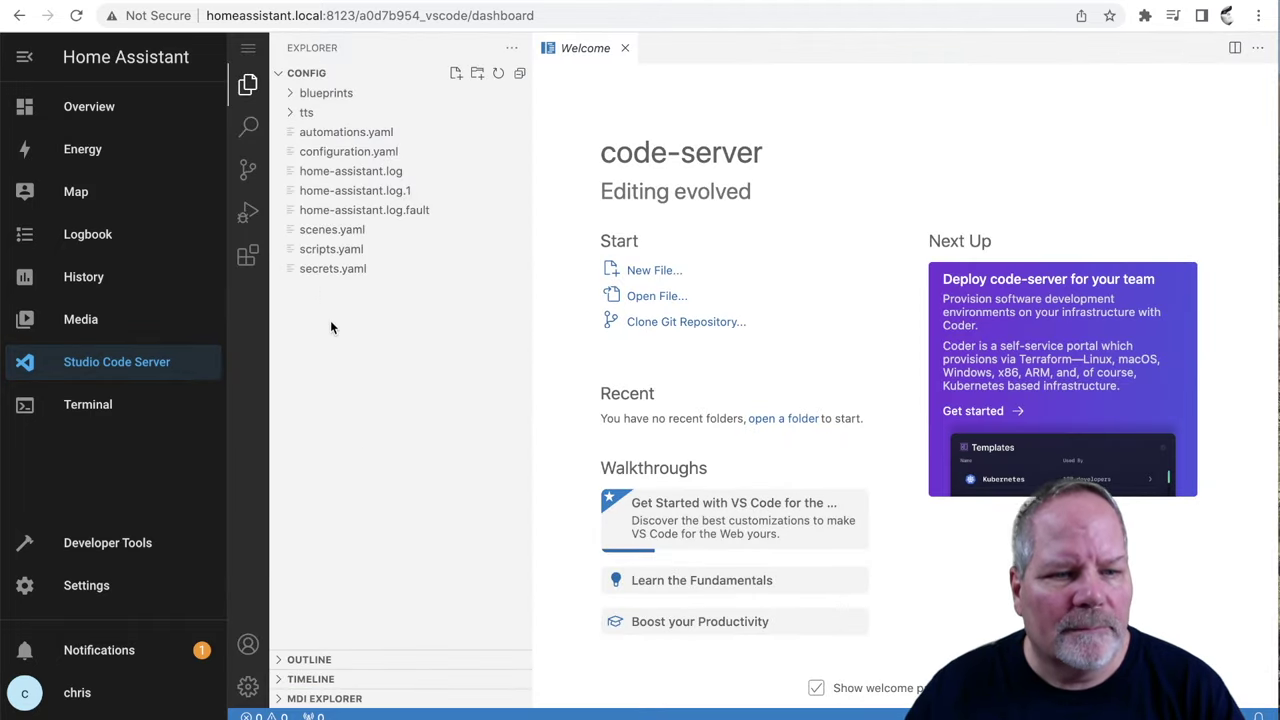
click(249, 686)
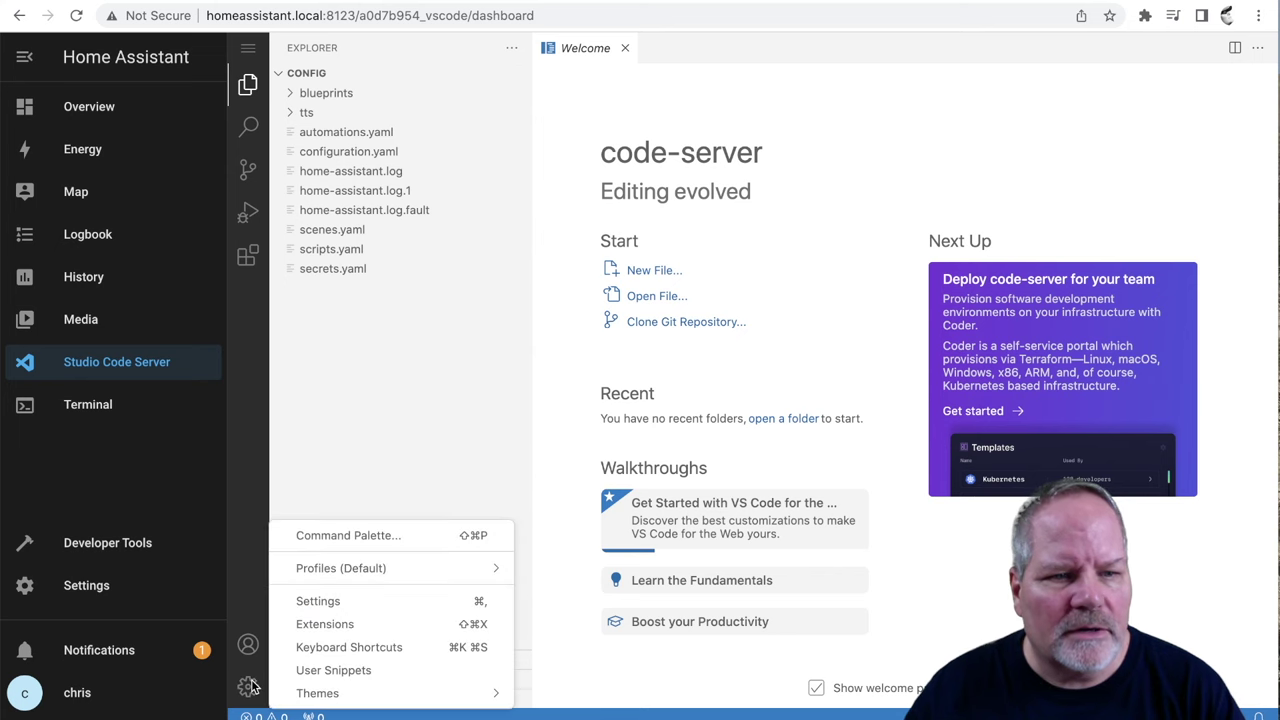
click(565, 693)
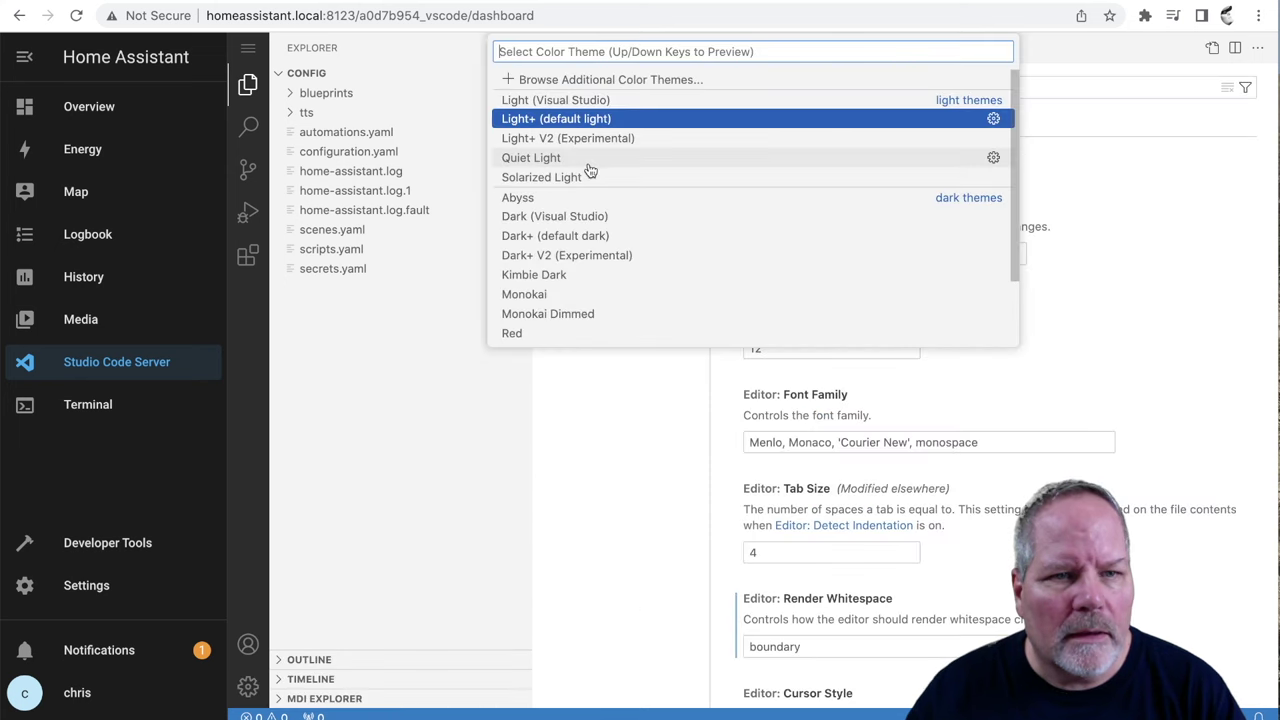
click(580, 218)
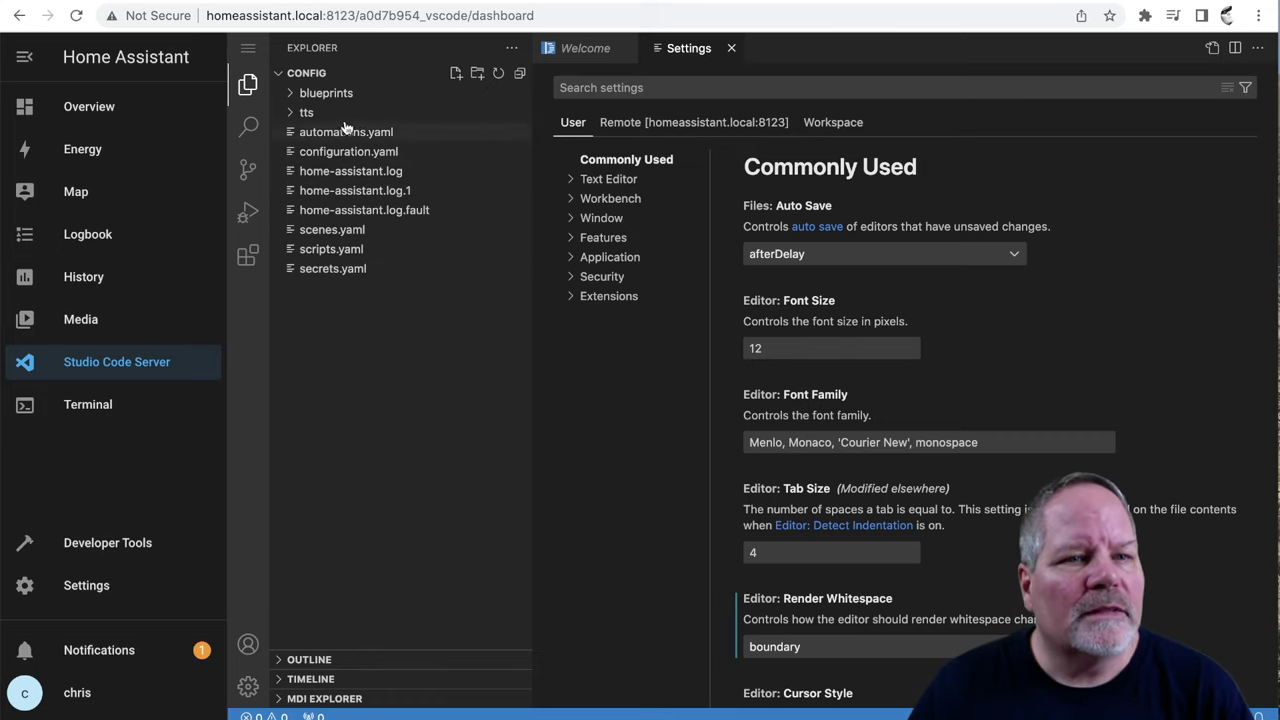
- Examine the contents of configuration.yaml, automations.yaml and scenes.yaml in the config folder
click(327, 152)
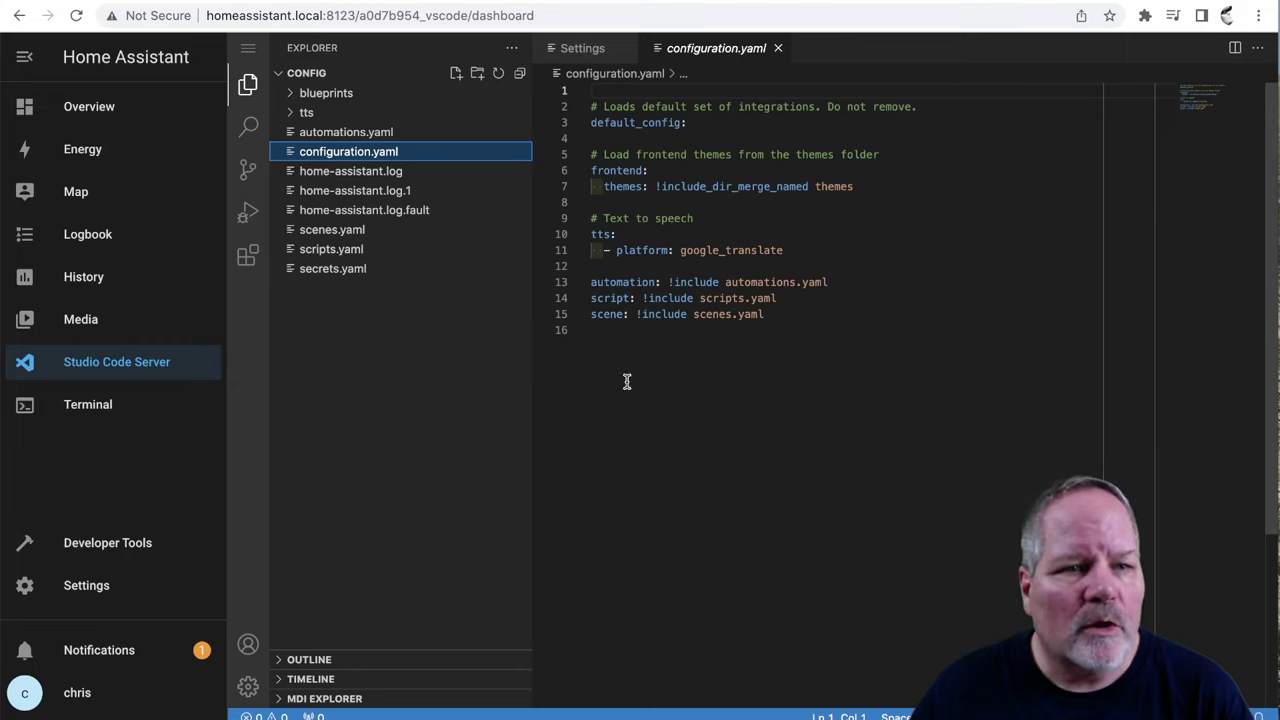
click(339, 137)
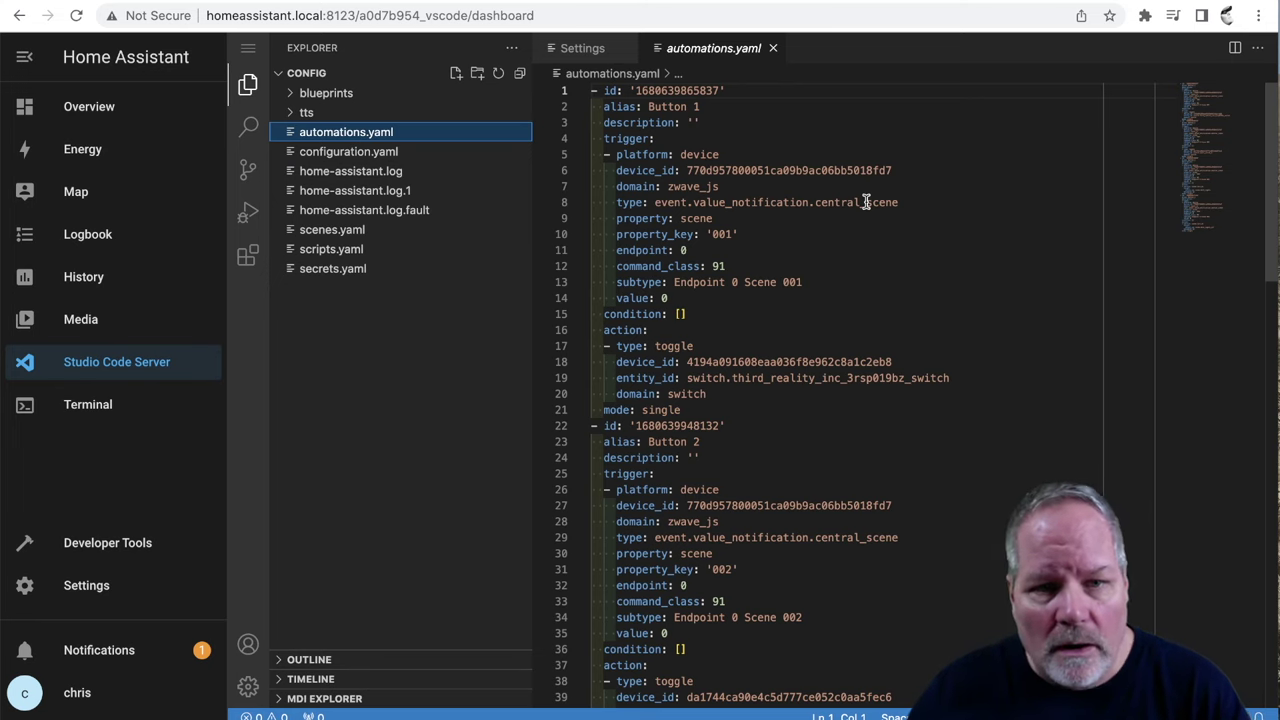
scroll(822, 295, down, 9)
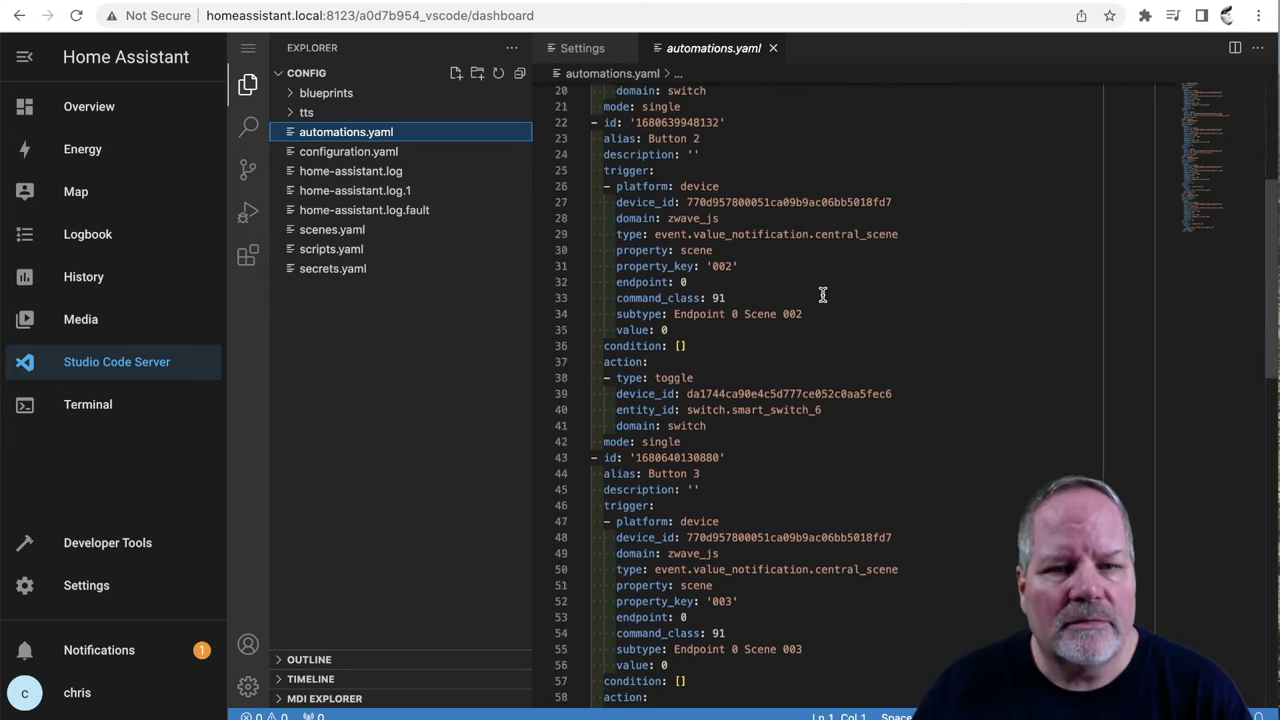
scroll(822, 295, down, 4)
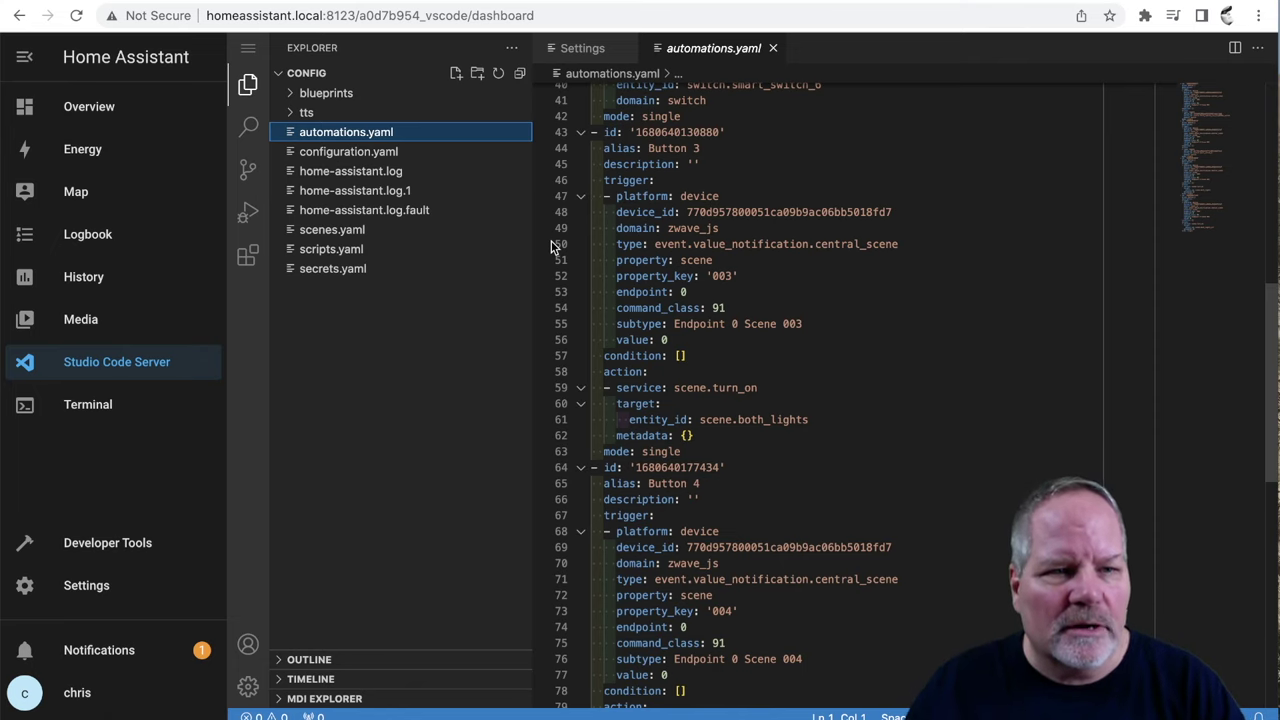
click(325, 231)
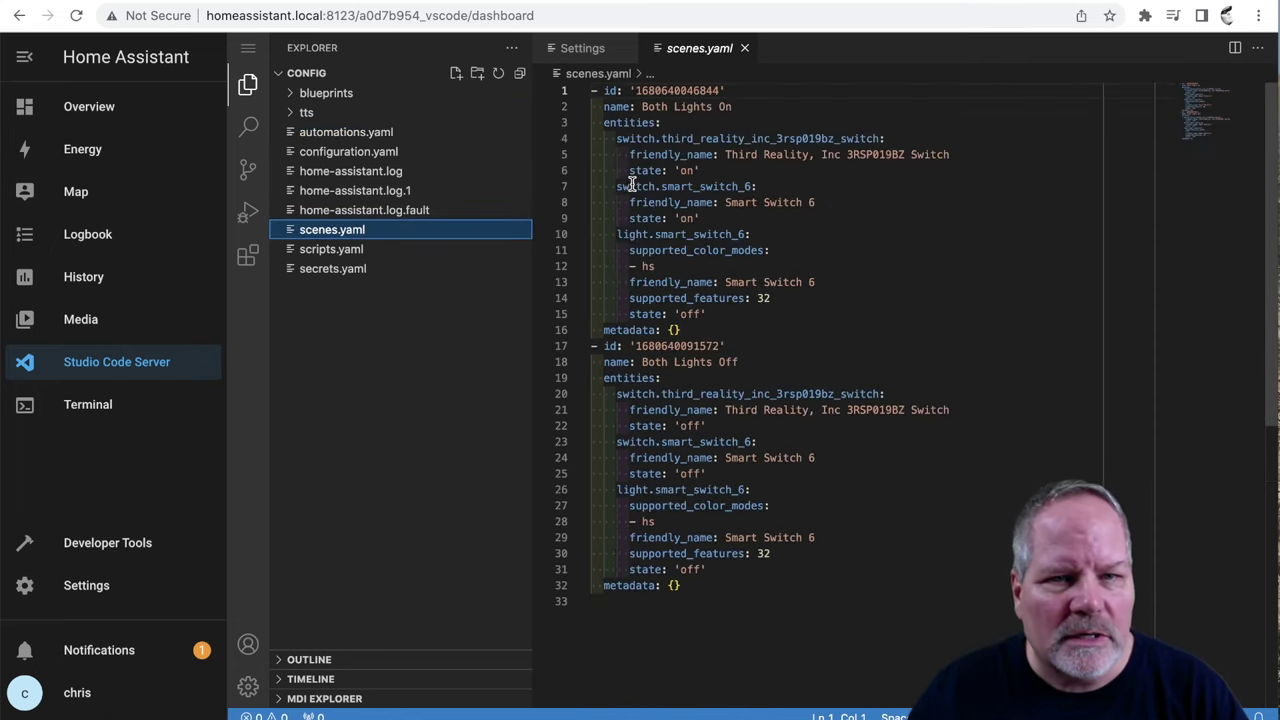
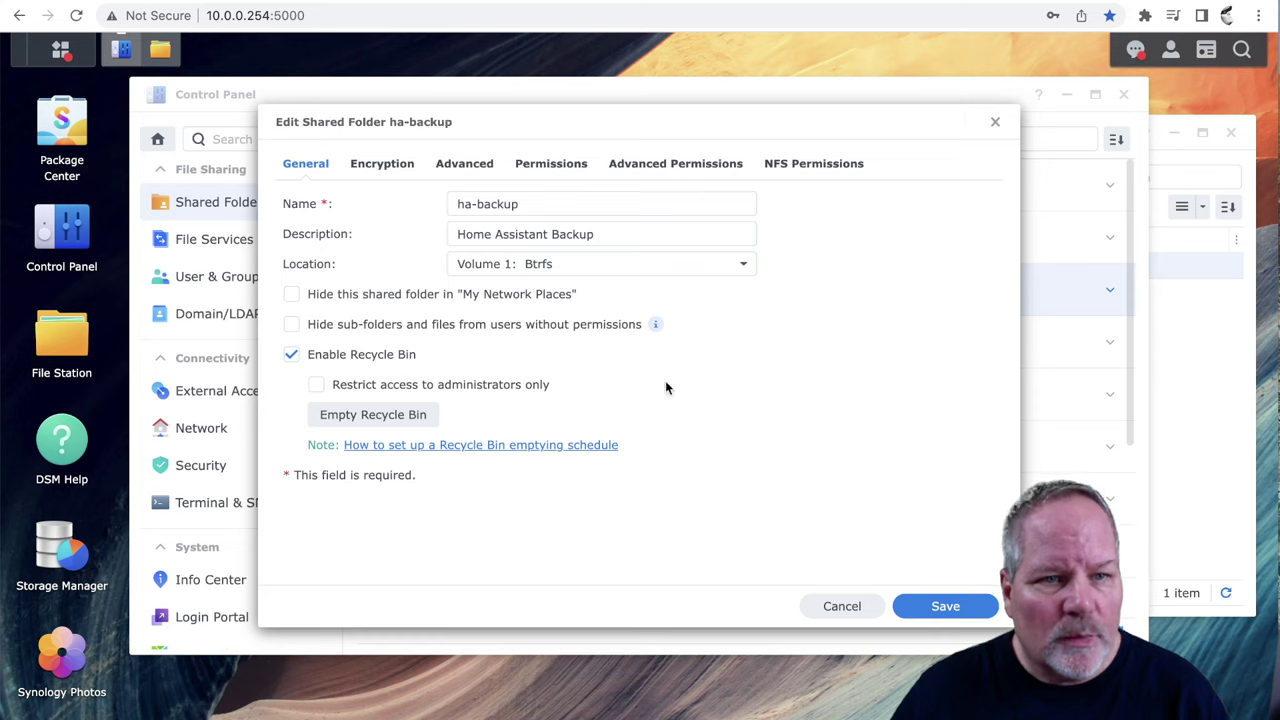
- Switch to the Synology NAS and view the local users' permissions for the ha-backup shared folder
click(545, 168)
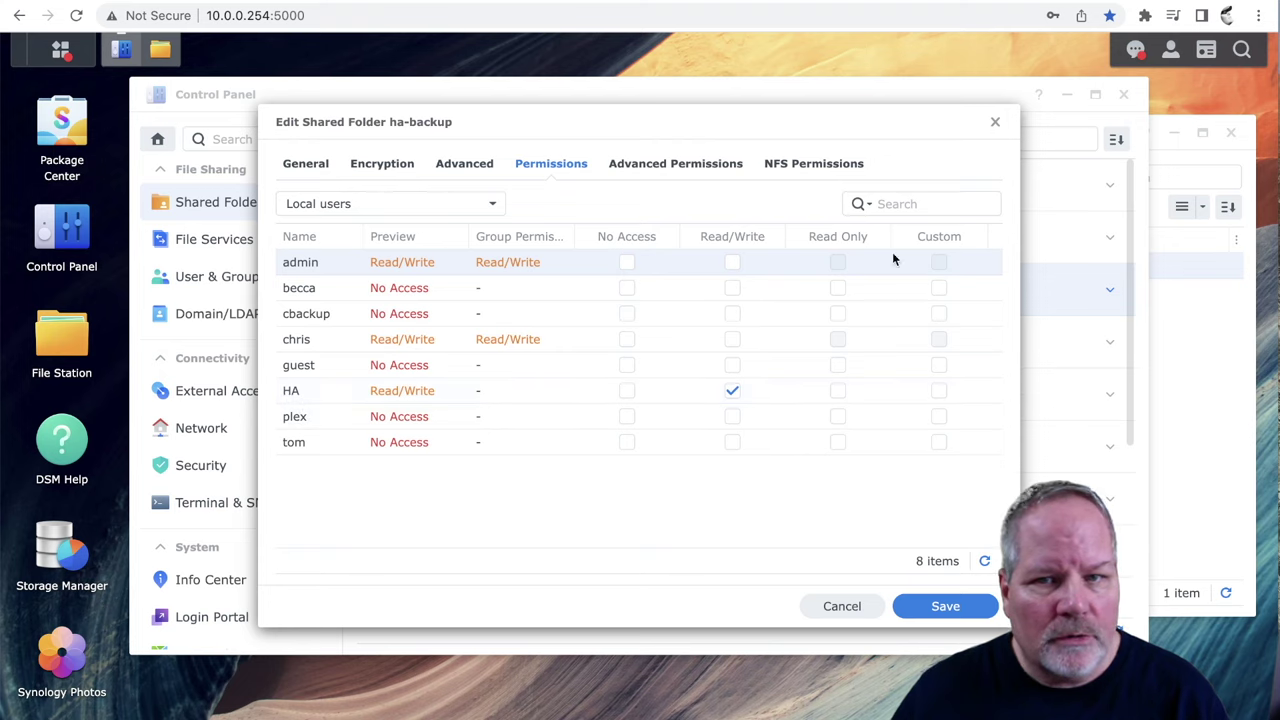
click(1191, 436)
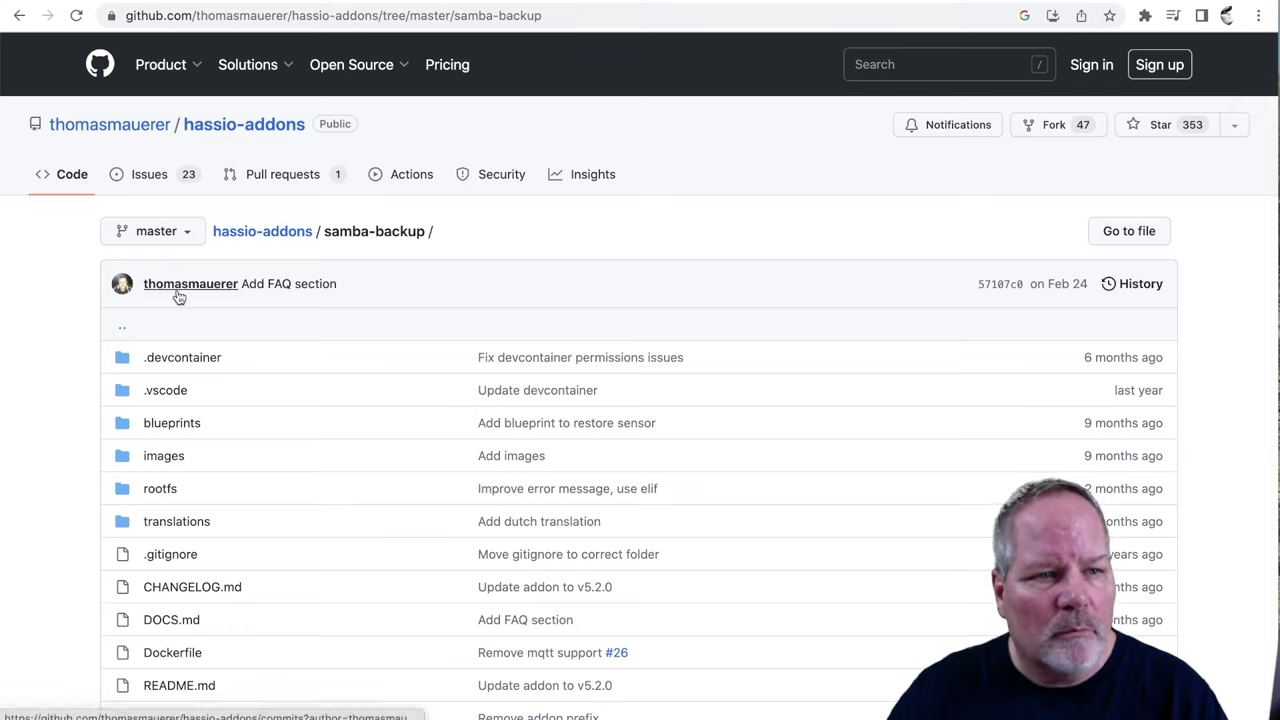
- Switch to the Samba Backup page on GitHub and copy the hassio-addons repository URL from the README's installation instructions
scroll(110, 244, down, 10)
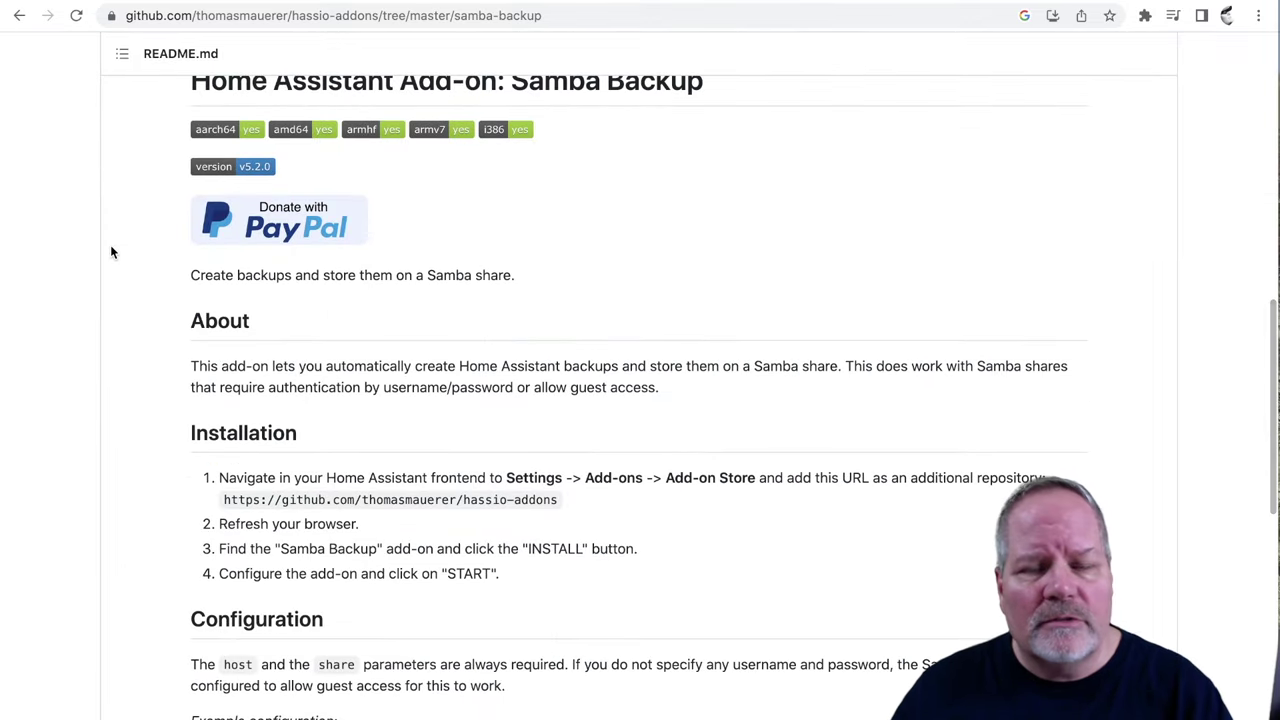
scroll(110, 244, up, 1)
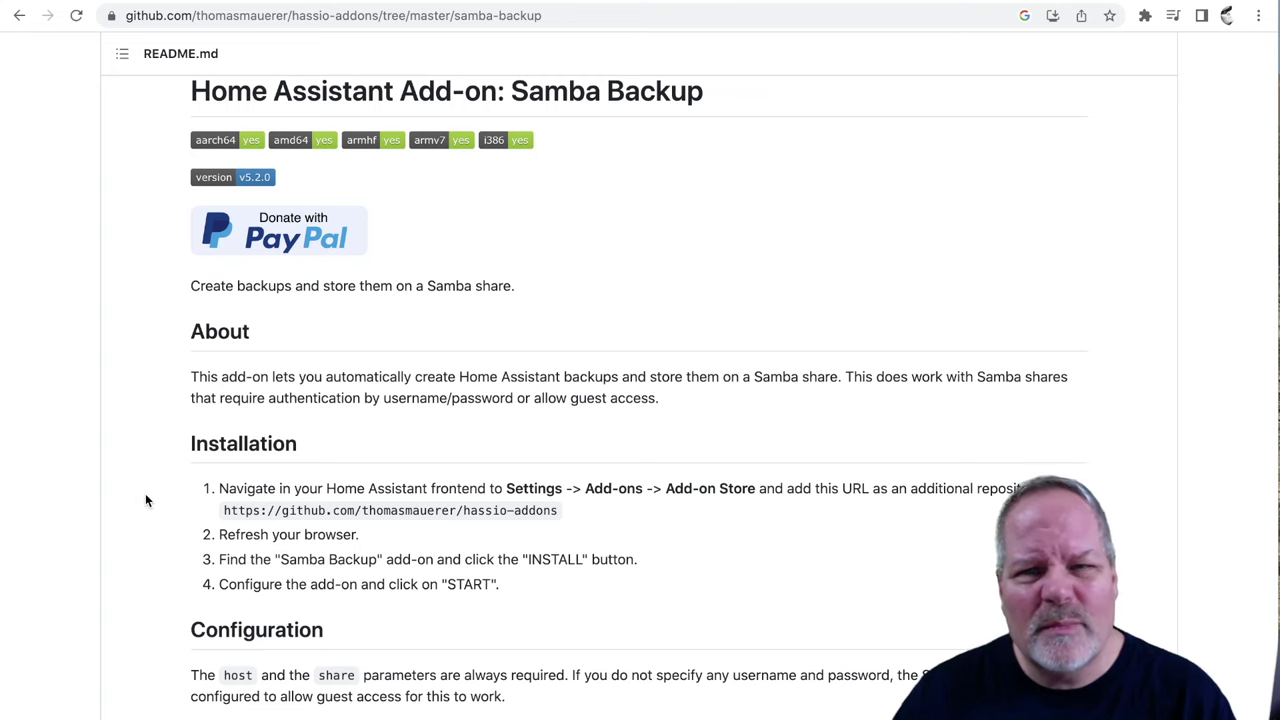
scroll(151, 527, down, 3)
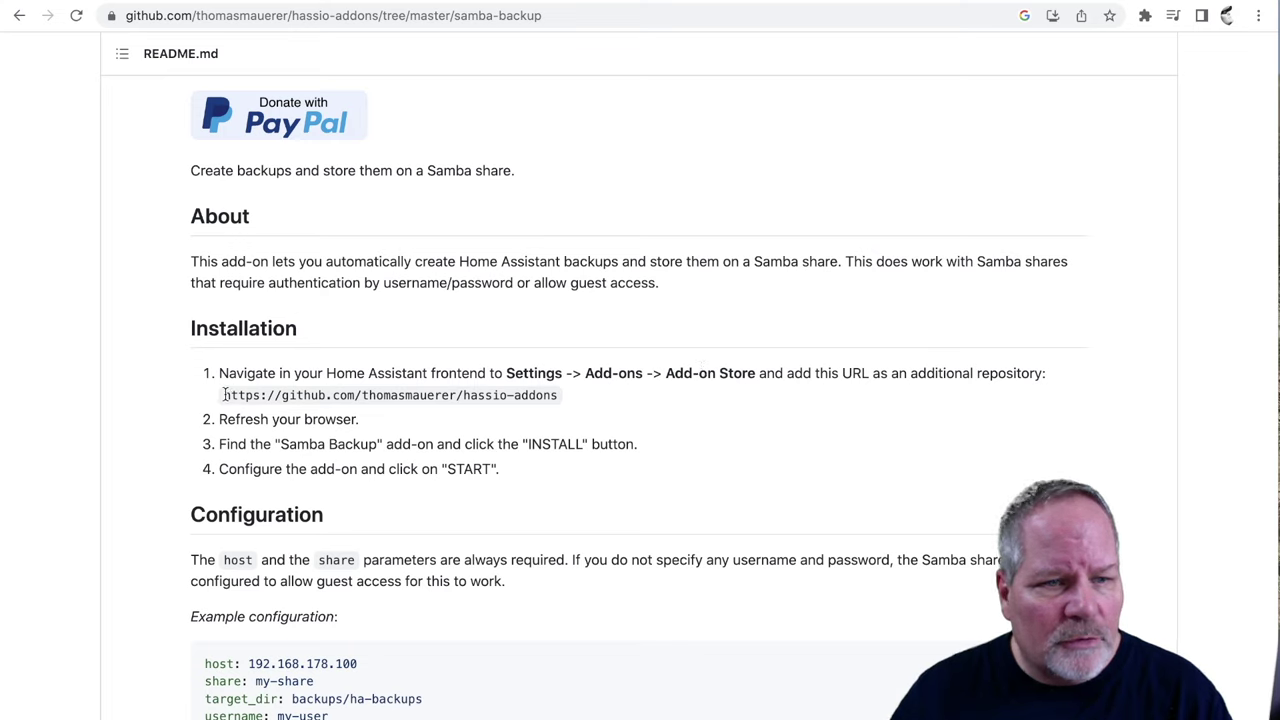
drag(222, 395, 560, 395)
key(ctrl+c)
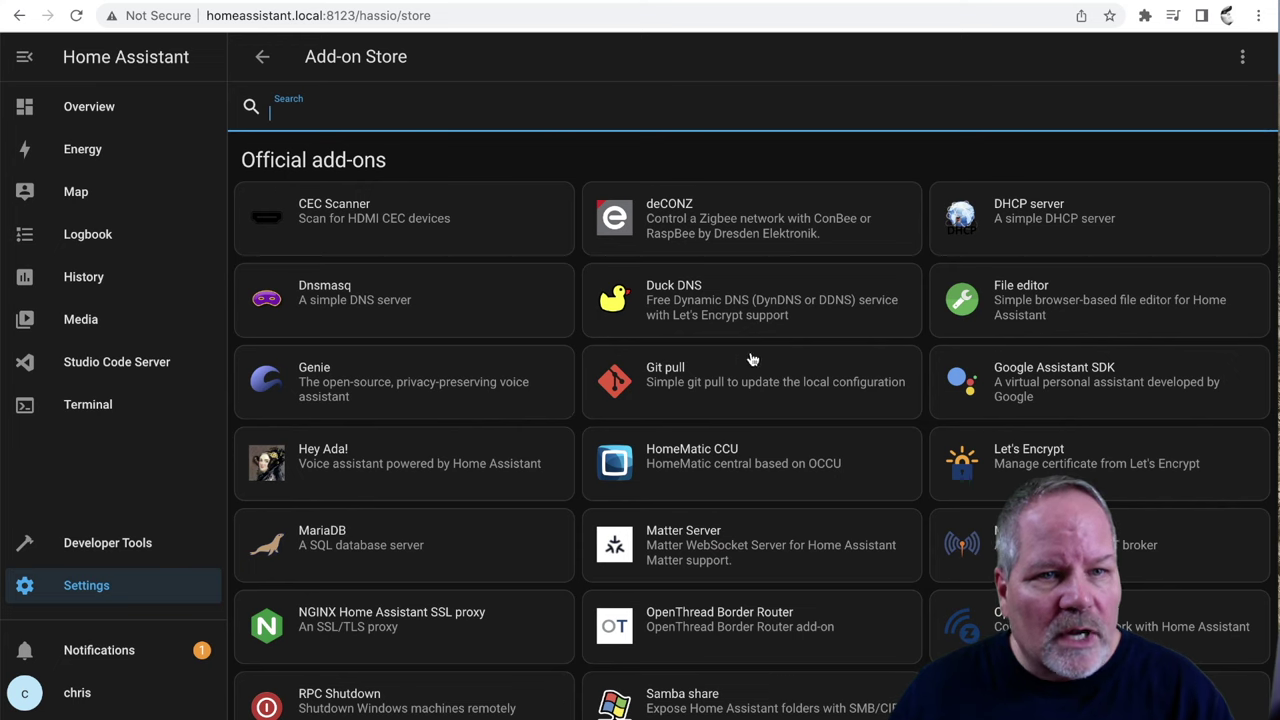
- Return to Home Assistant's Add-on Store and add the copied hassio-addons URL as an add-on repository
click(1242, 57)
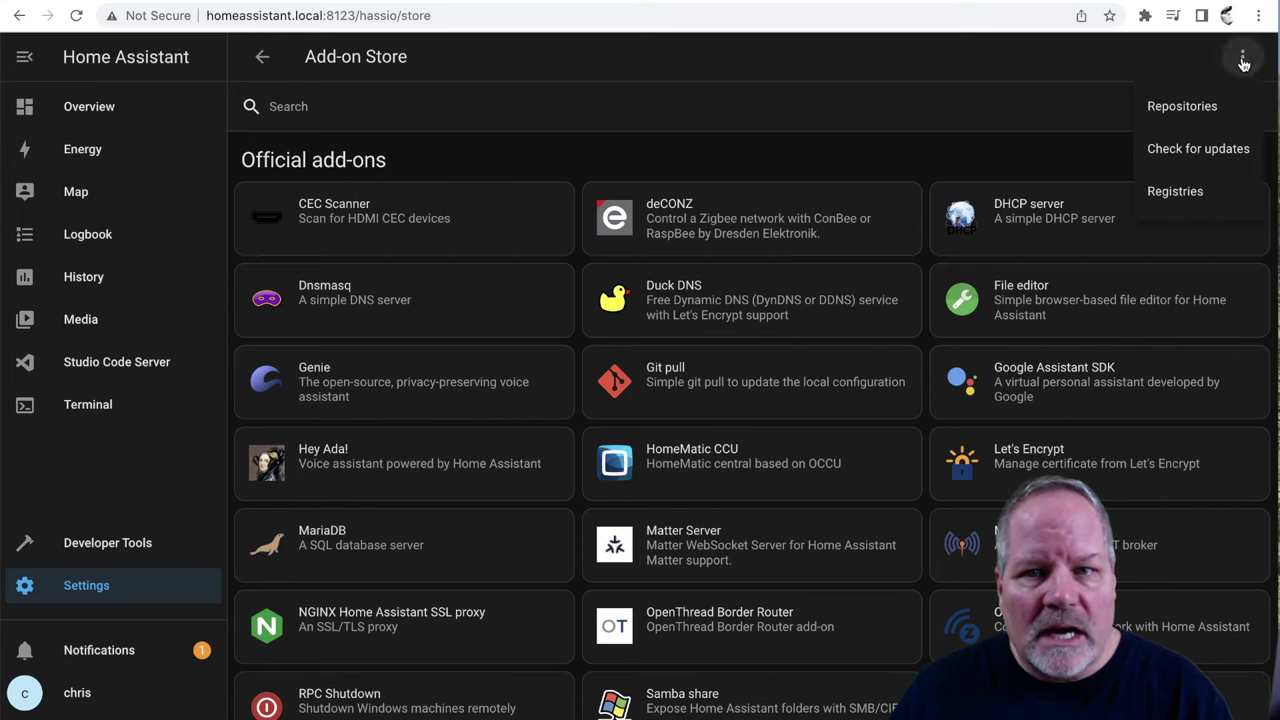
click(1181, 110)
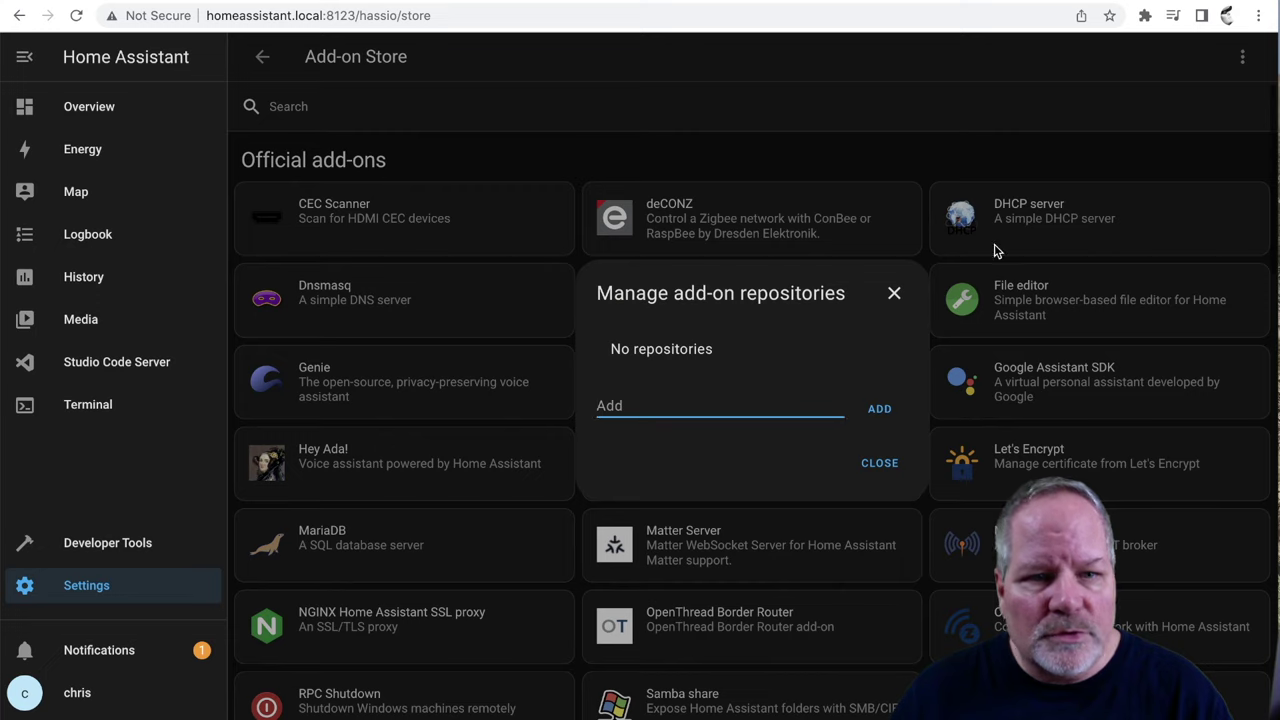
key(ctrl+v)
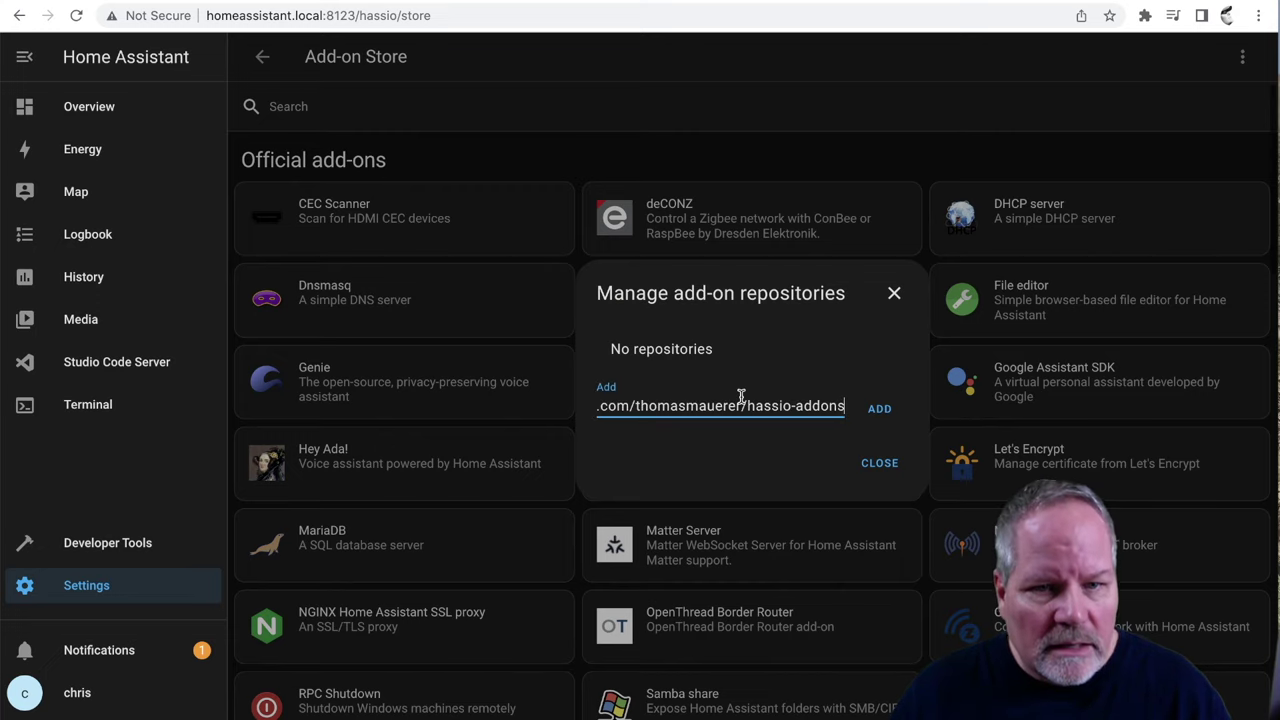
click(881, 414)
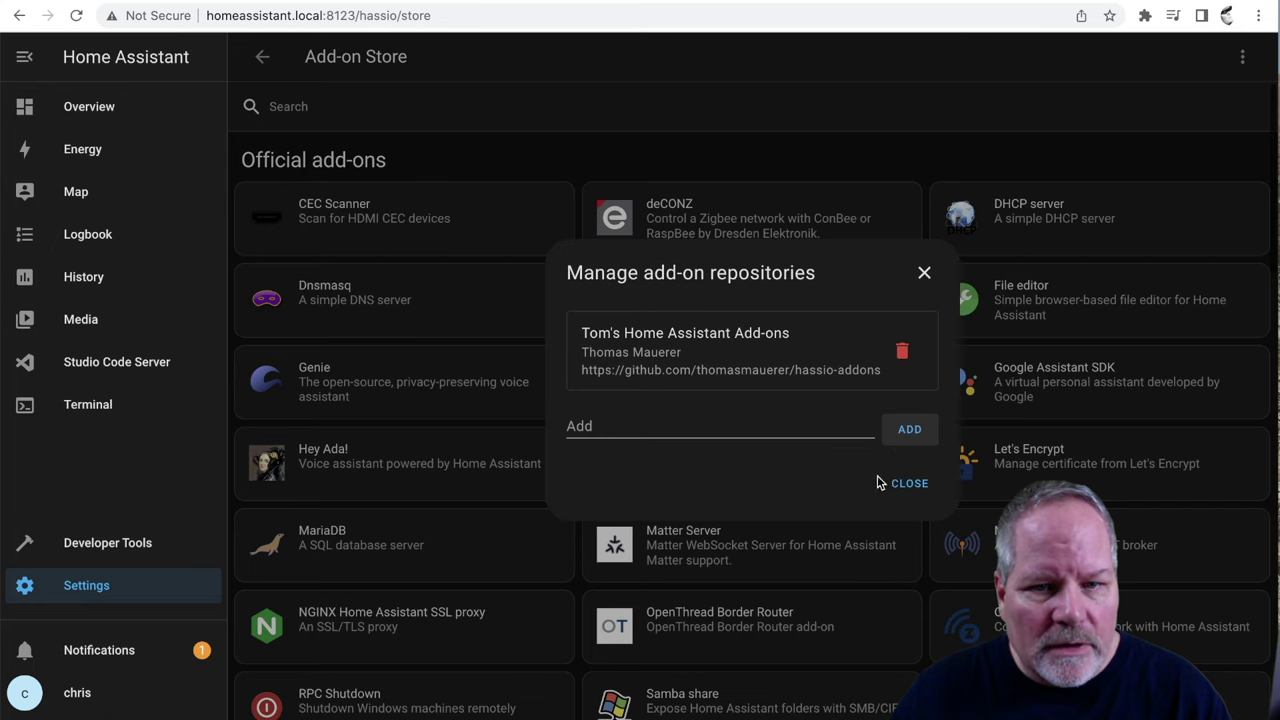
- Install the Samba Backup add-on from Tom's Home Assistant Add-ons and try to start it
click(907, 486)
scroll(768, 473, down, 5)
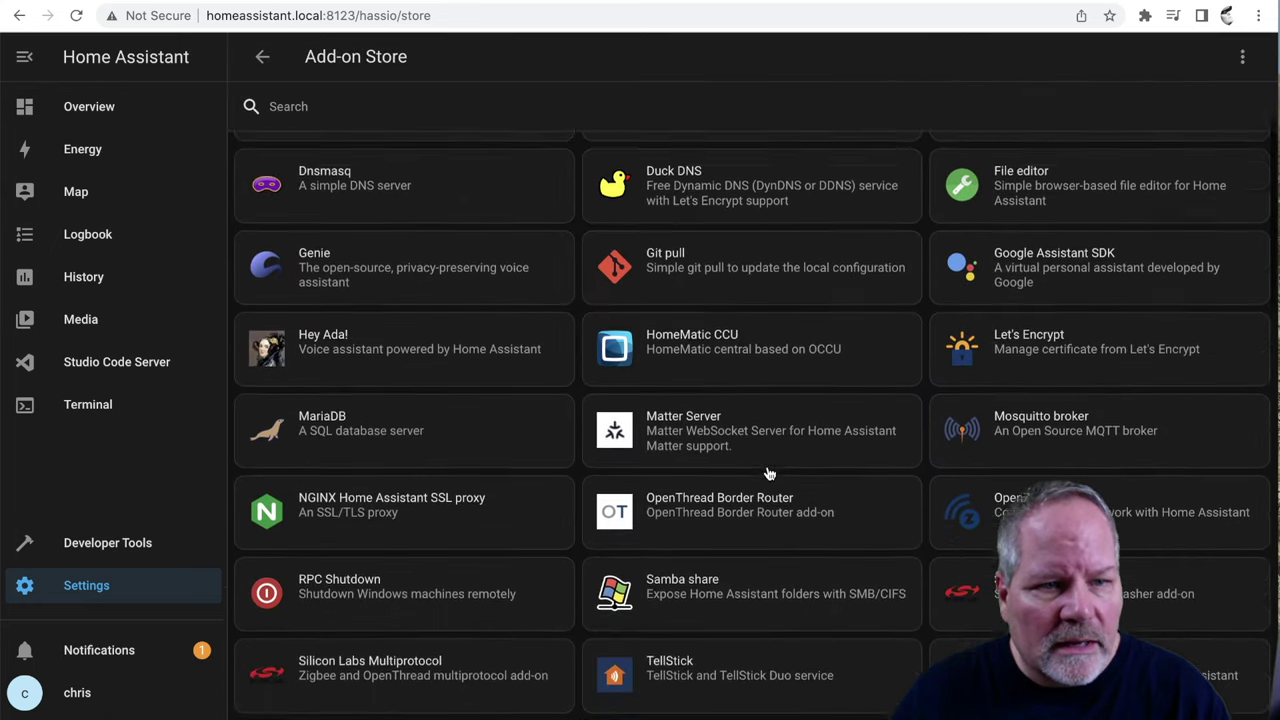
scroll(768, 473, down, 3)
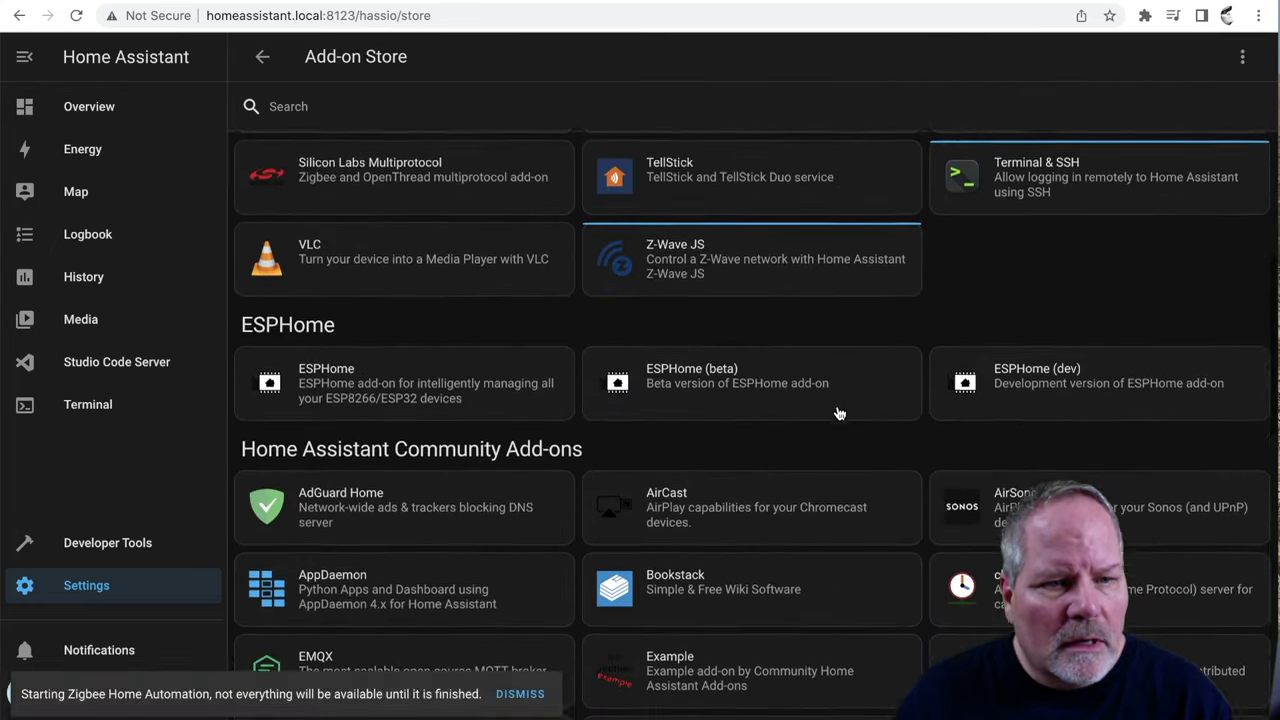
scroll(837, 414, down, 4)
scroll(837, 414, down, 6)
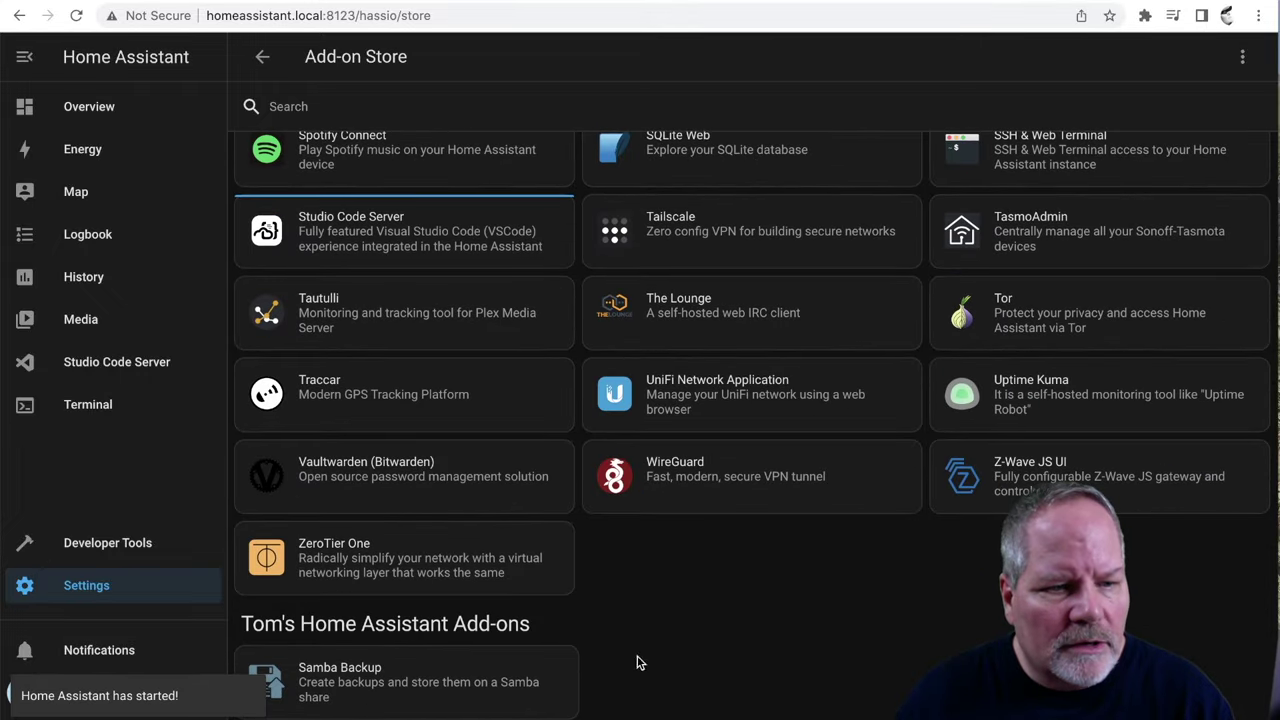
click(471, 682)
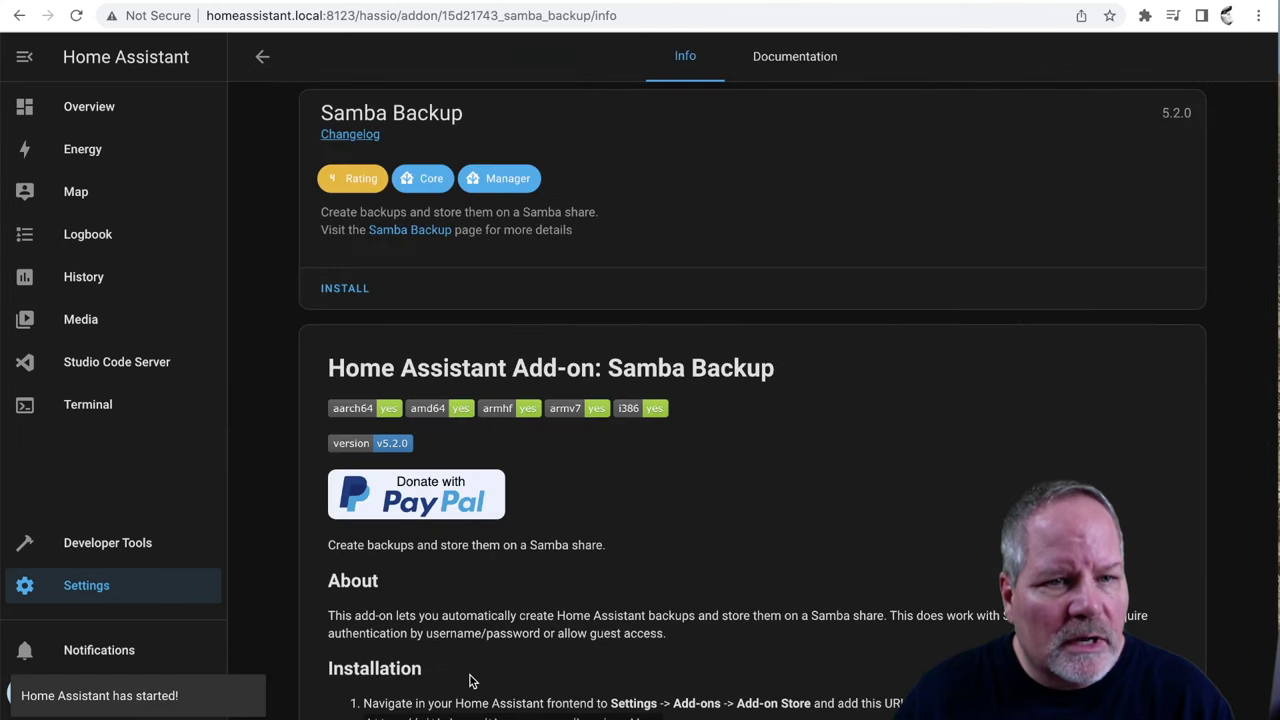
click(348, 289)
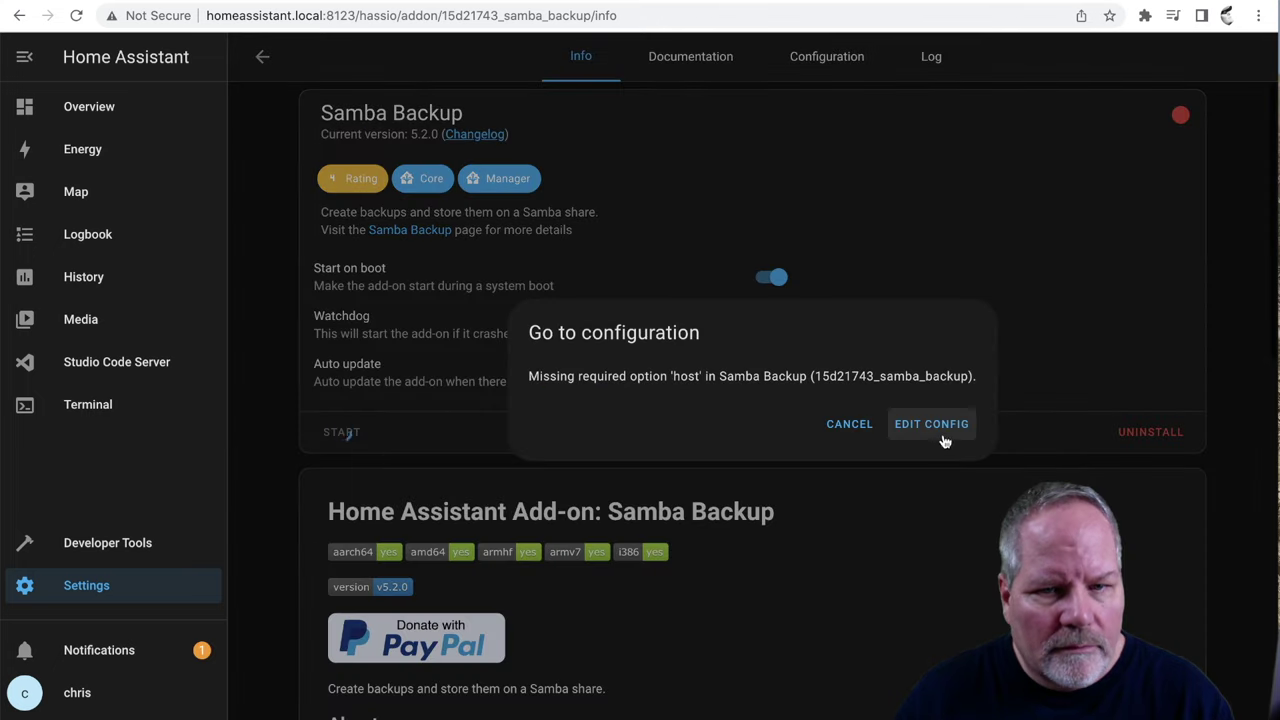
- In the Samba Backup configuration, set the host to 10.0.0.254, the share to ha-backup and the target directory to /
click(931, 424)
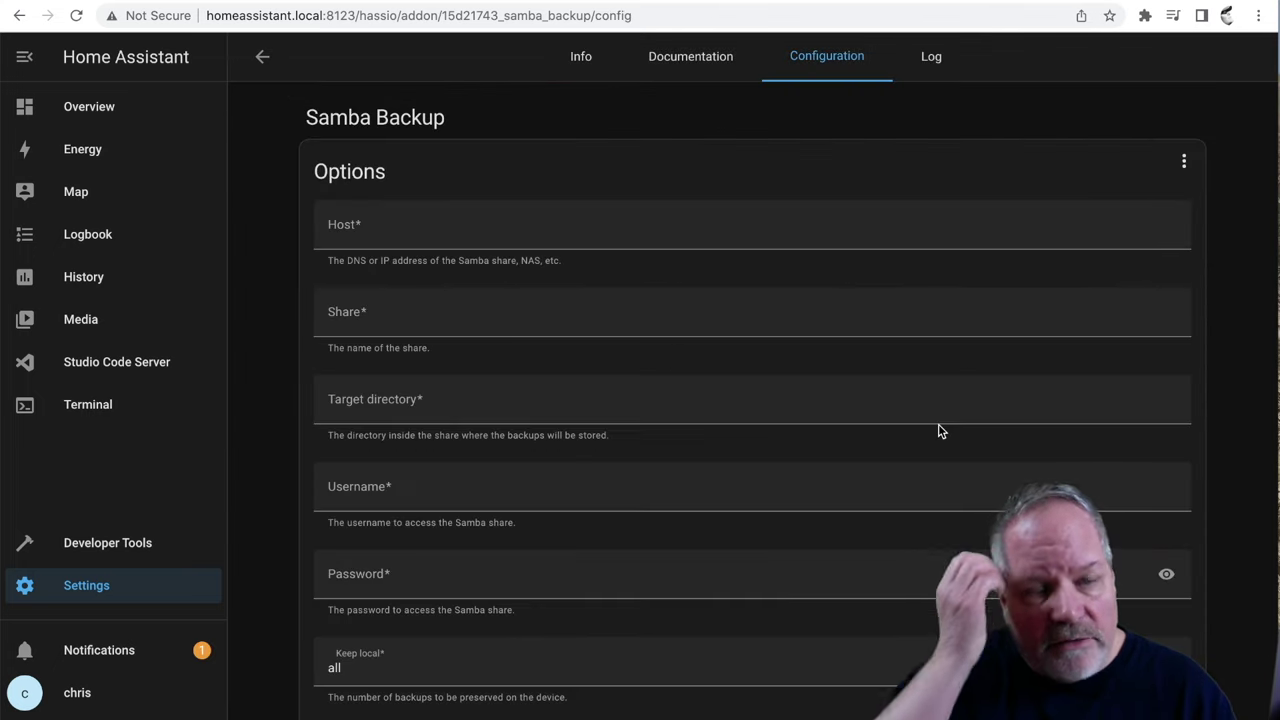
click(829, 228)
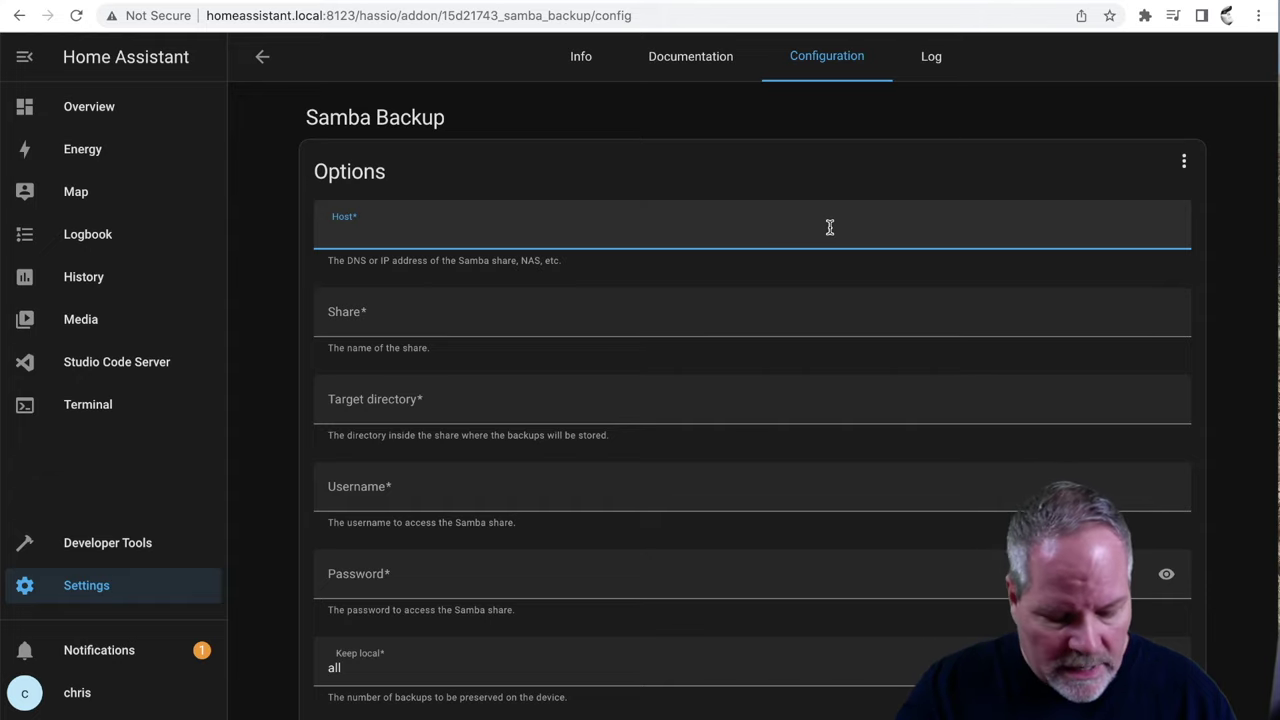
text(10.0.0.254)
key(Tab)
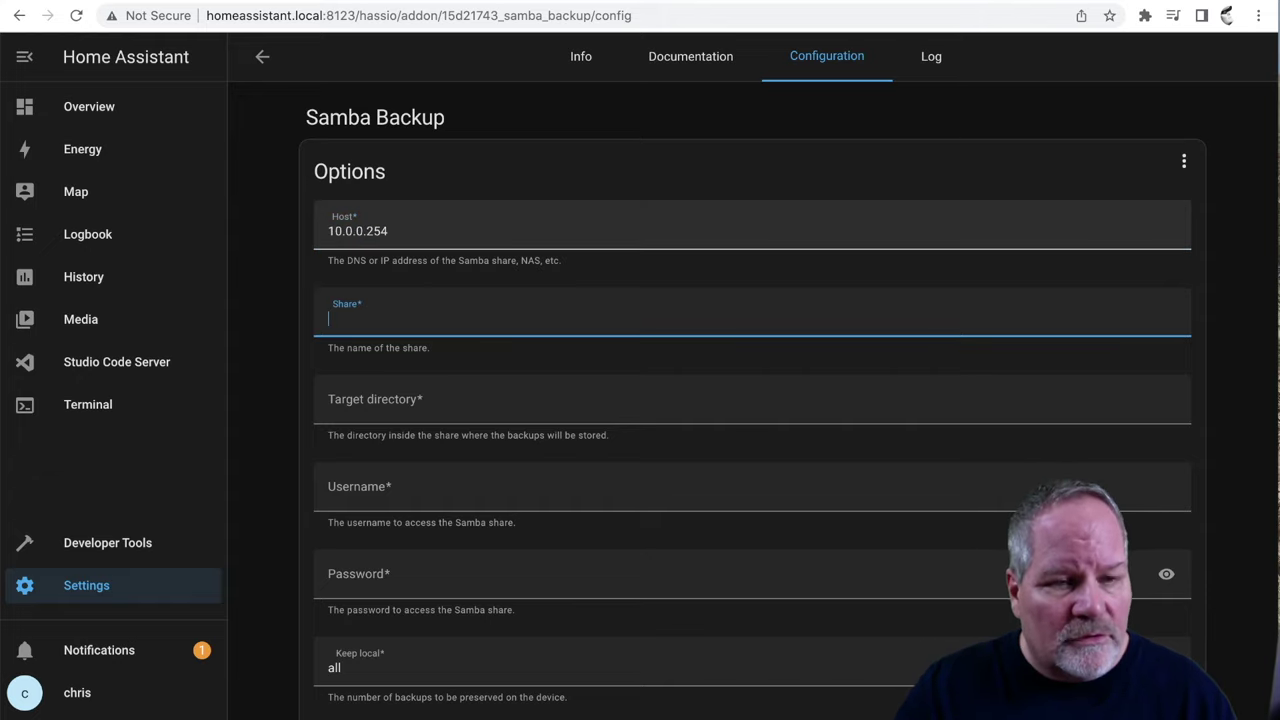
text(ha-)
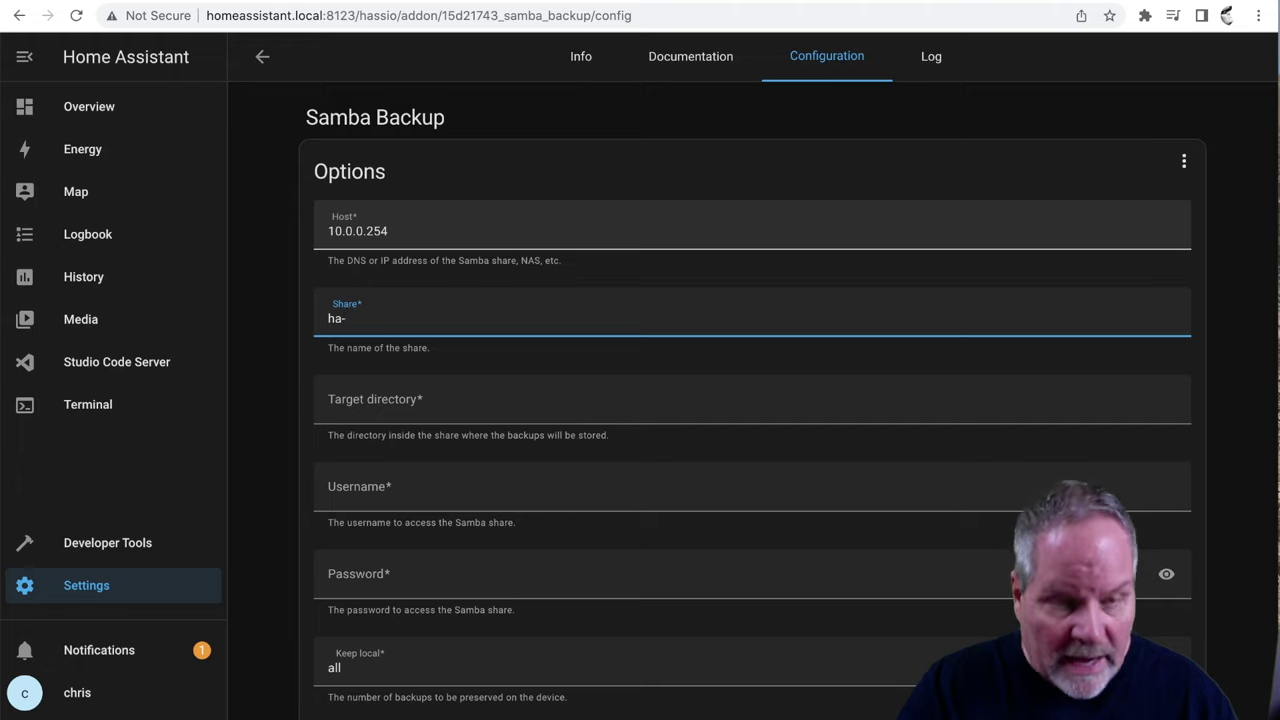
text(backup)
key(Tab)
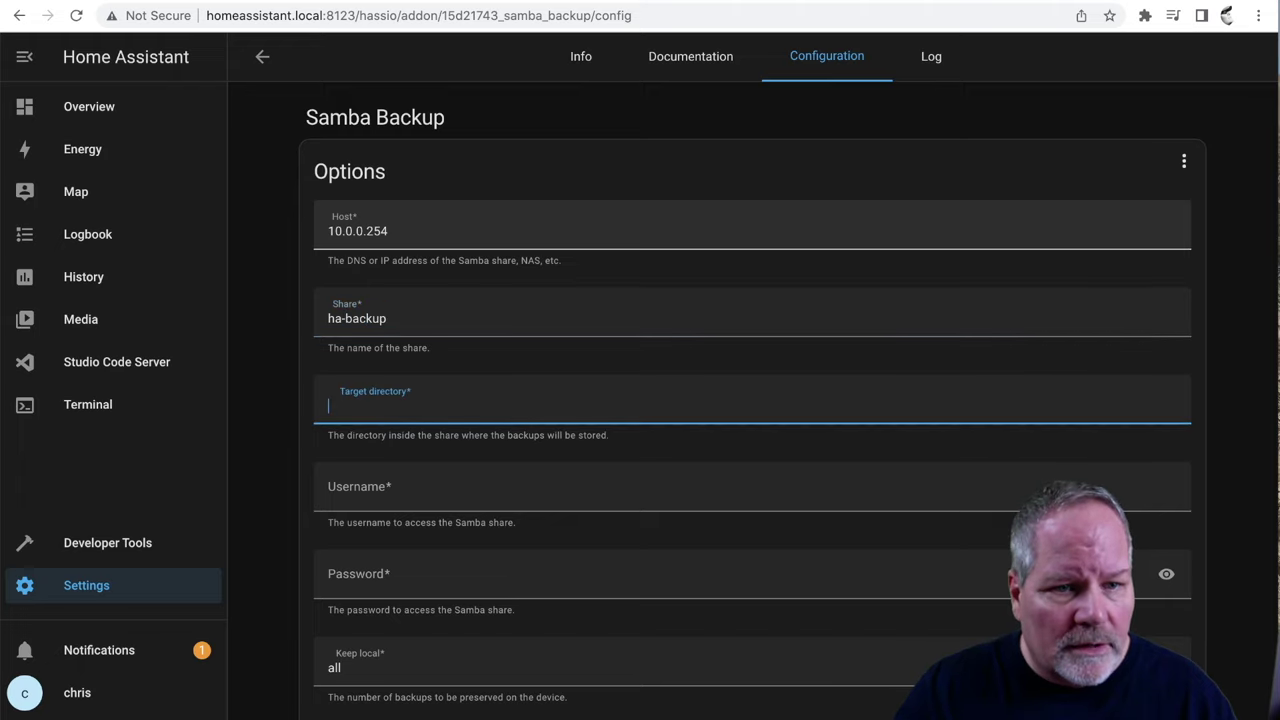
text(/)
key(Tab)
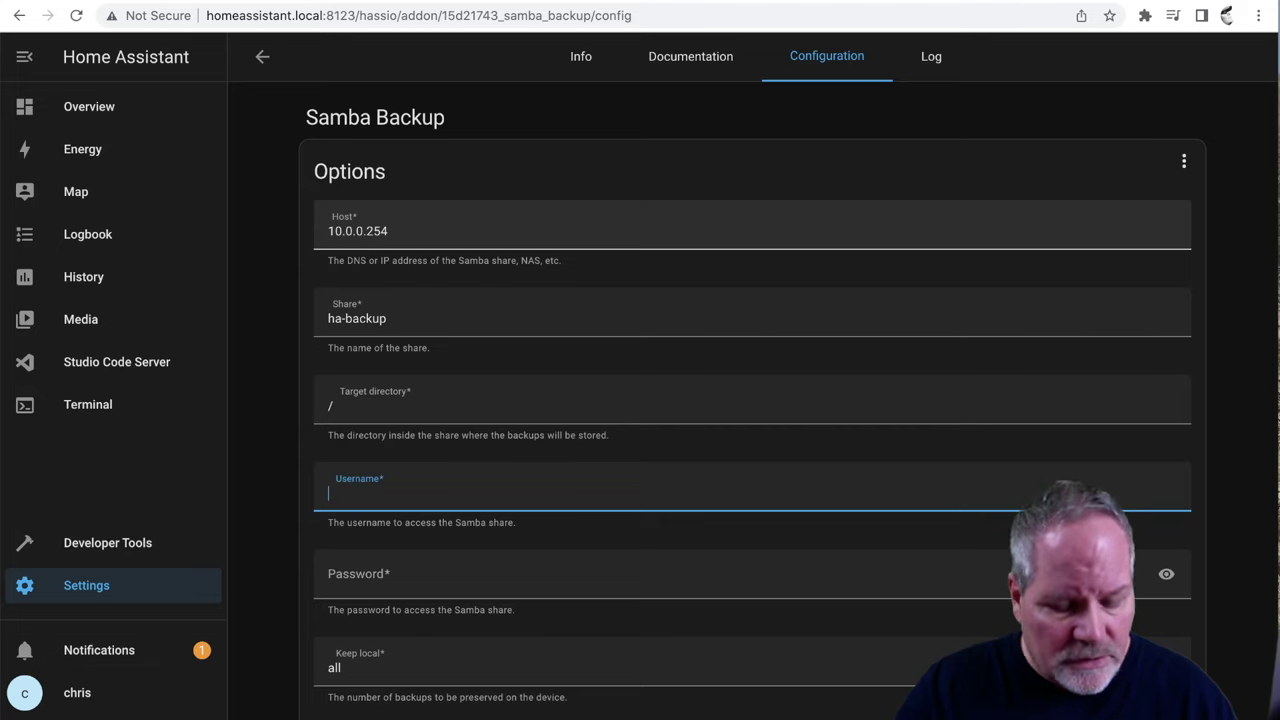
- Enter ha as the Samba share username and fill in the share's password
text(ha)
key(Tab)
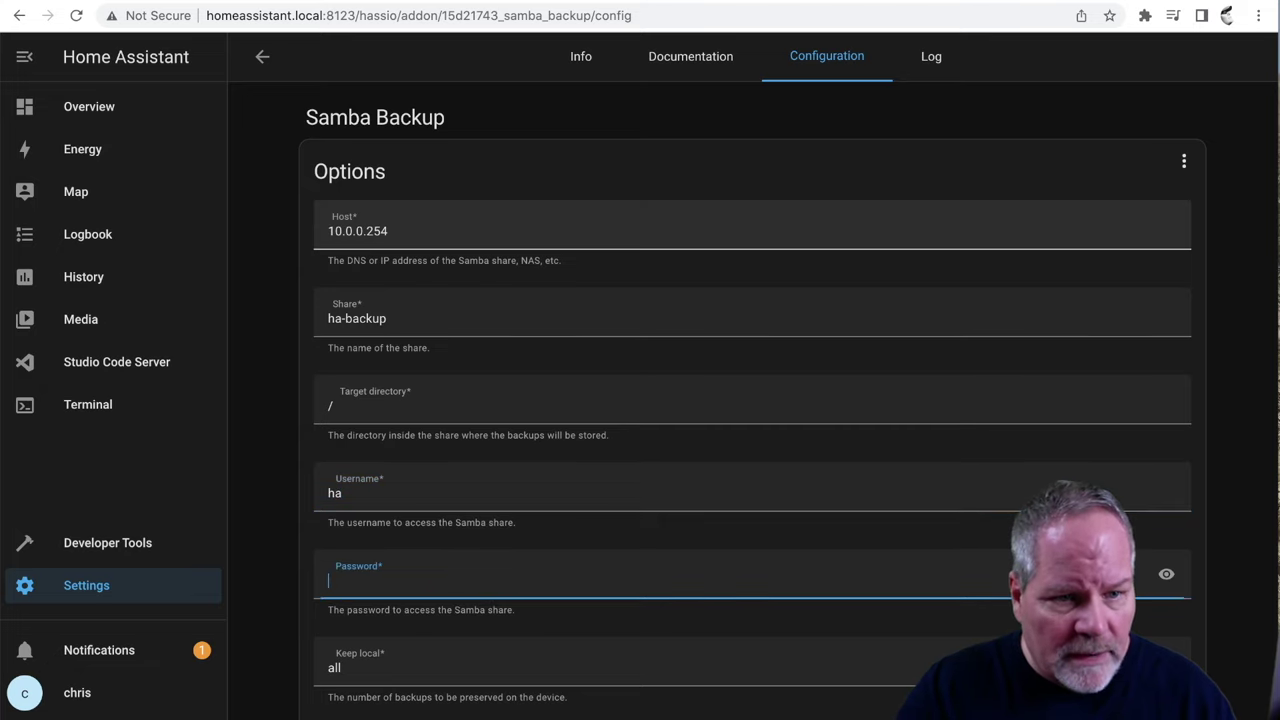
text(••••••)
- Set the number of backups to keep to 2 locally and 10 on the remote share
scroll(422, 660, down, 4)
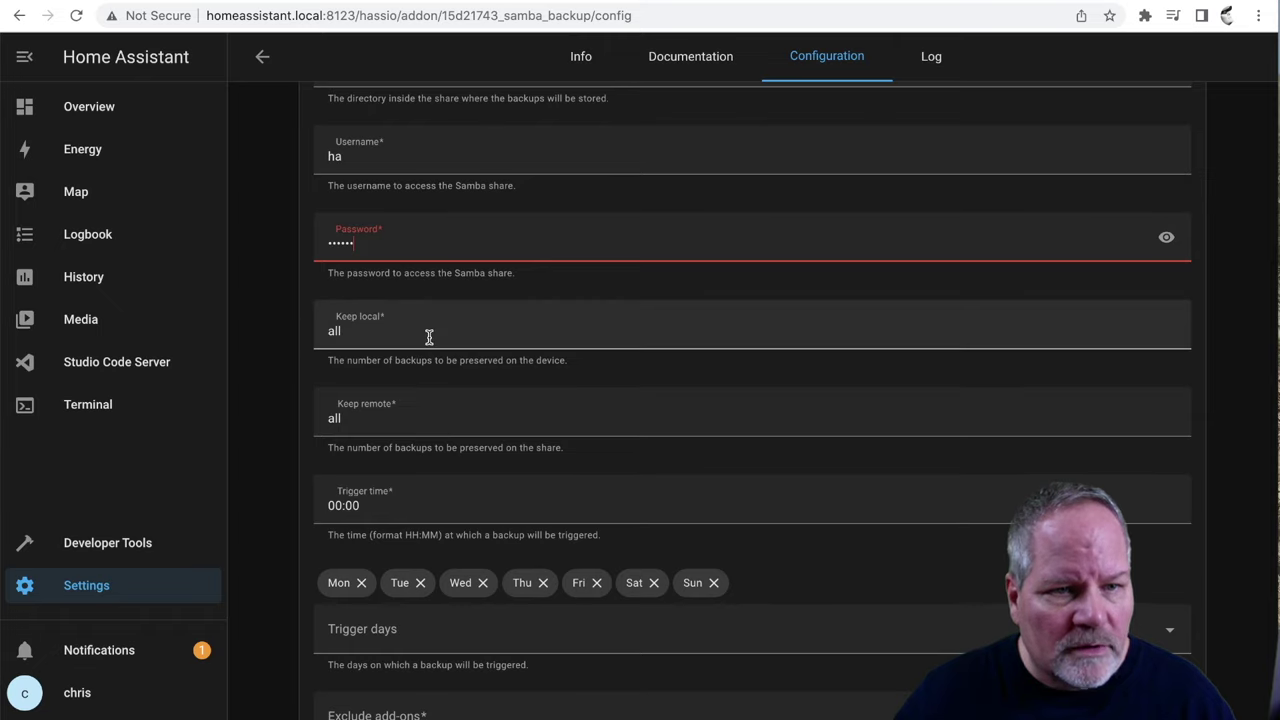
key(Tab)
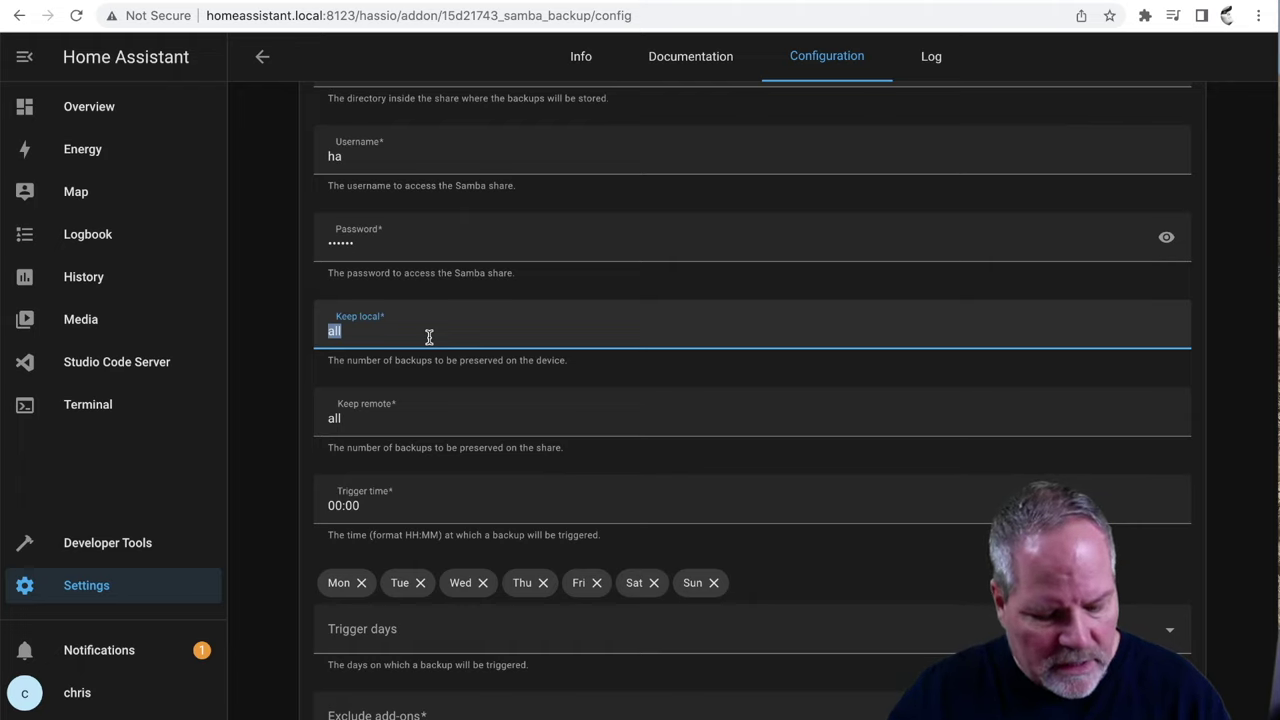
text(2)
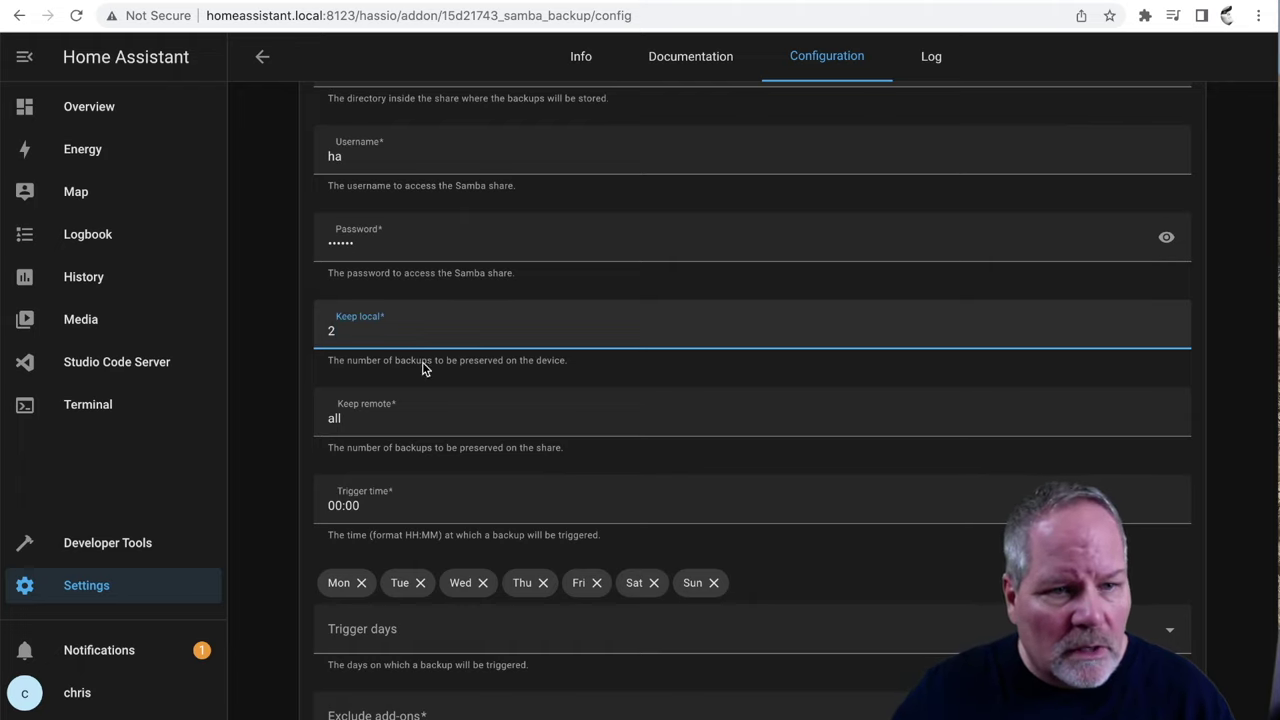
double_click(365, 423)
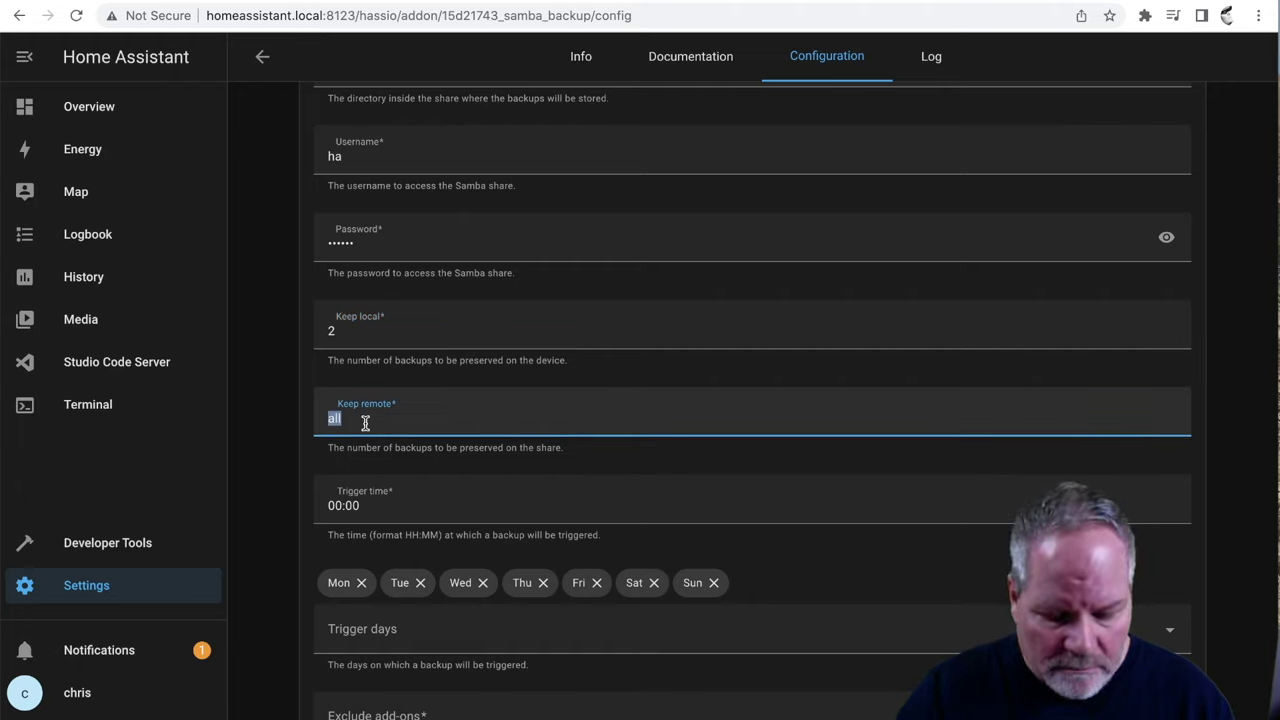
text(10)
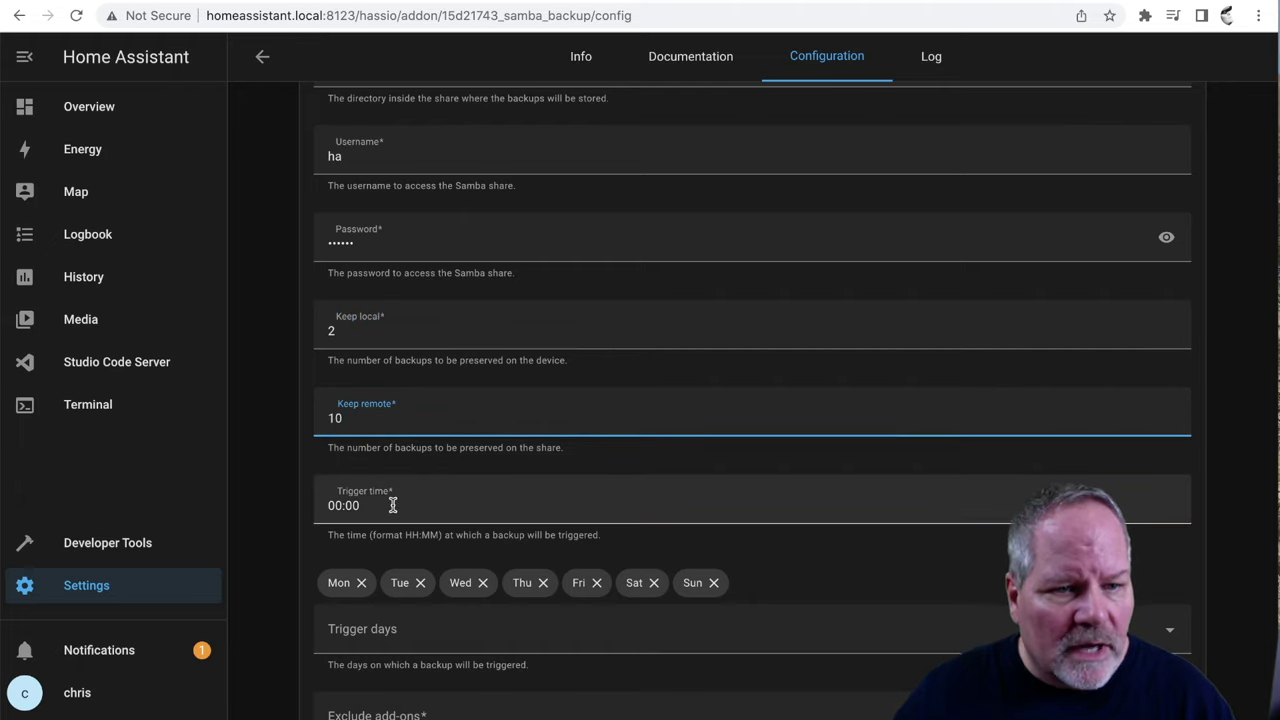
- Set the backup trigger time to 03:00
click(345, 506)
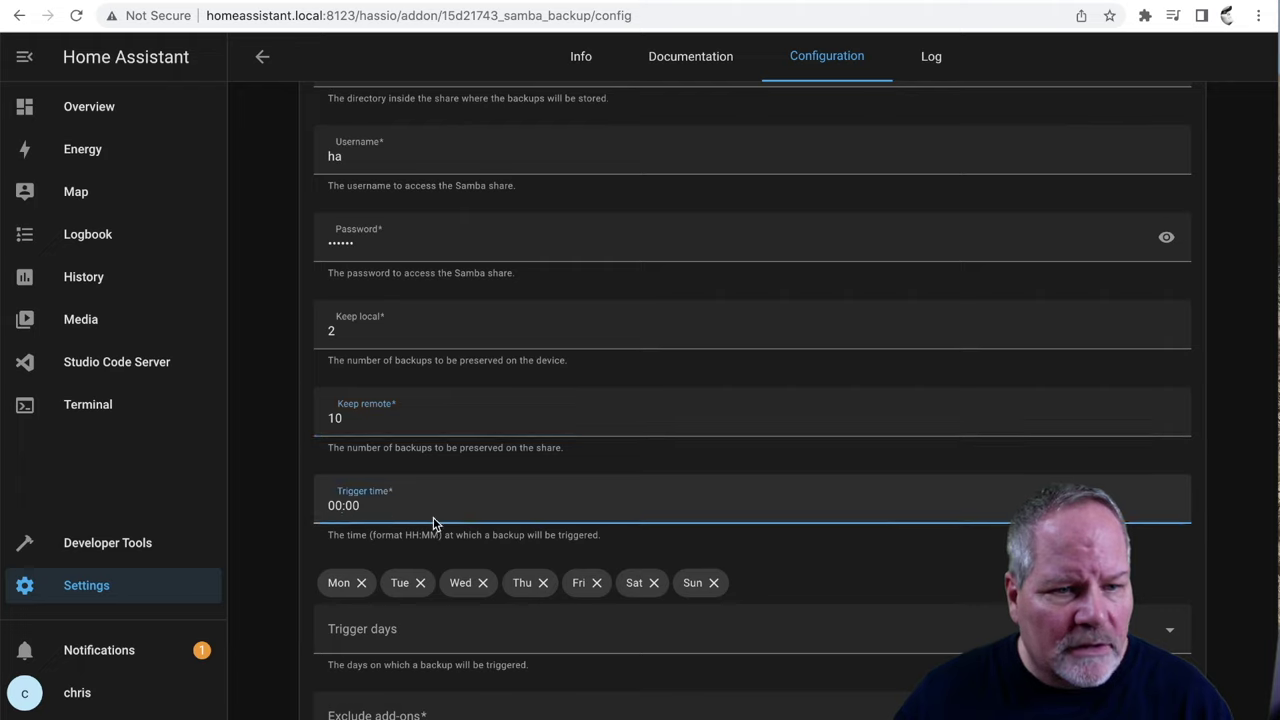
click(341, 505)
key(BackSpace)
text(3)
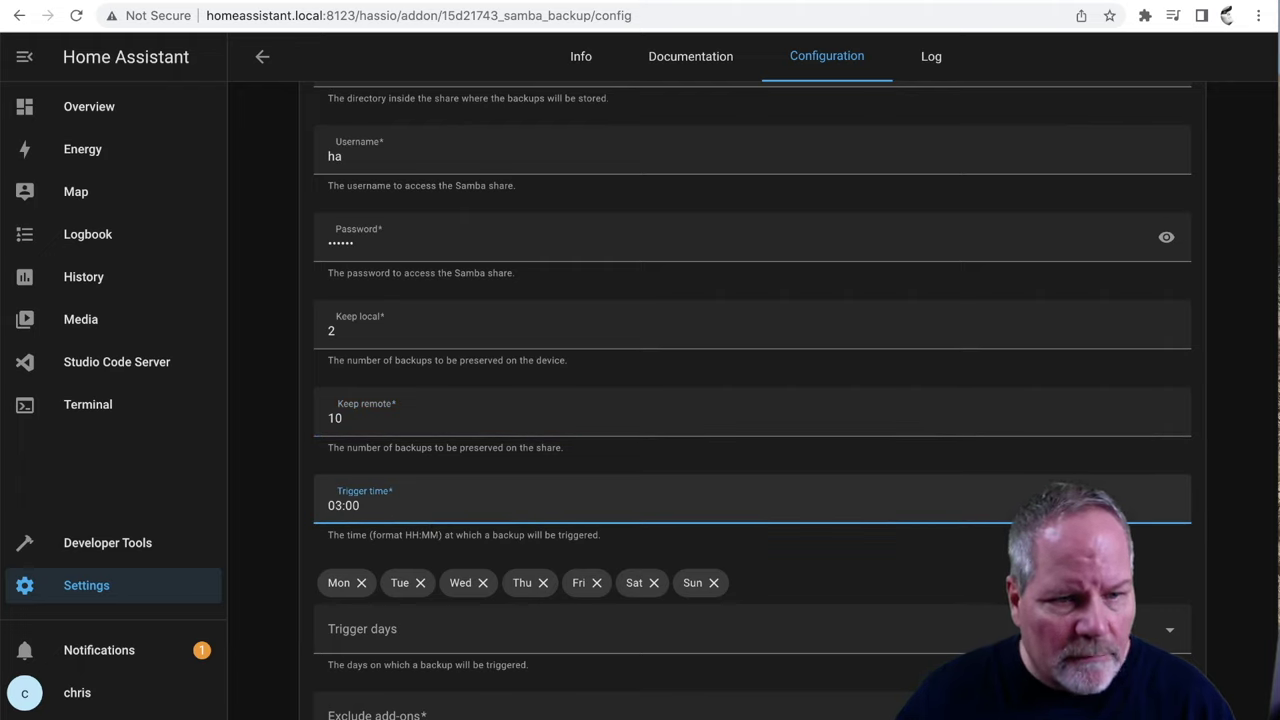
- Set the number of backups kept on the remote share to 30 and go to the add-on's Info page
scroll(595, 625, down, 1)
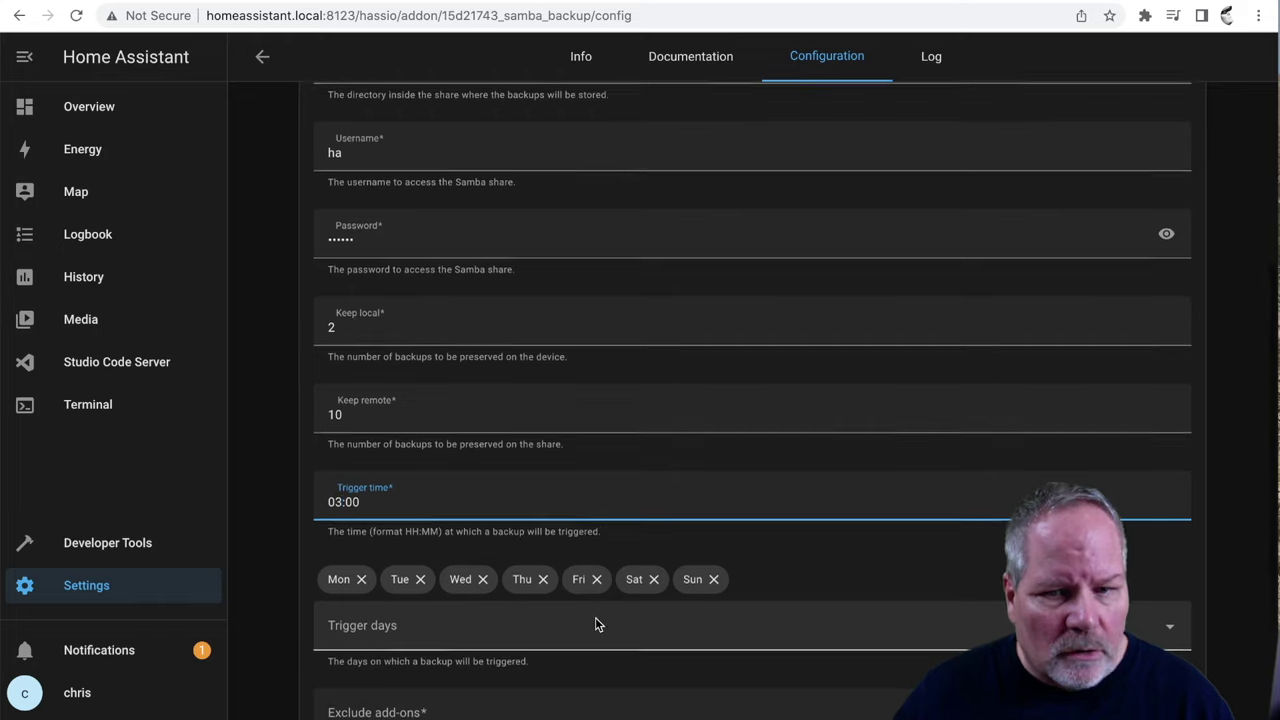
scroll(595, 625, down, 2)
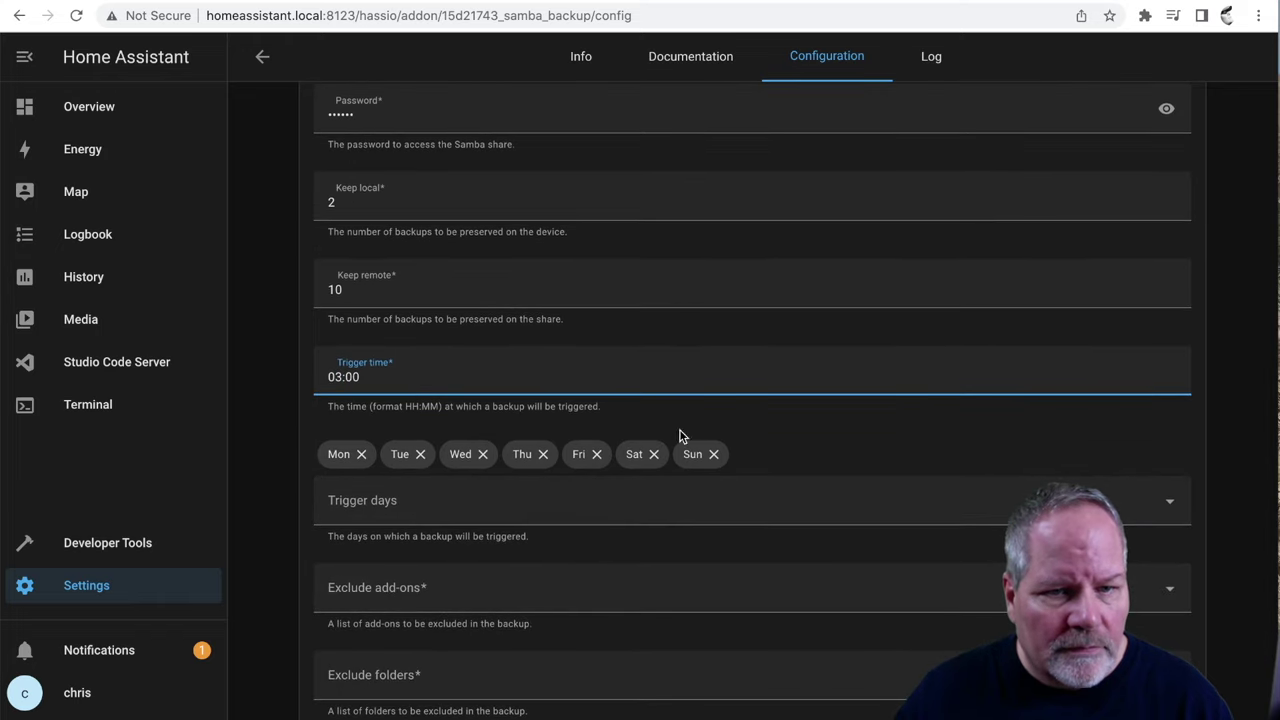
double_click(336, 289)
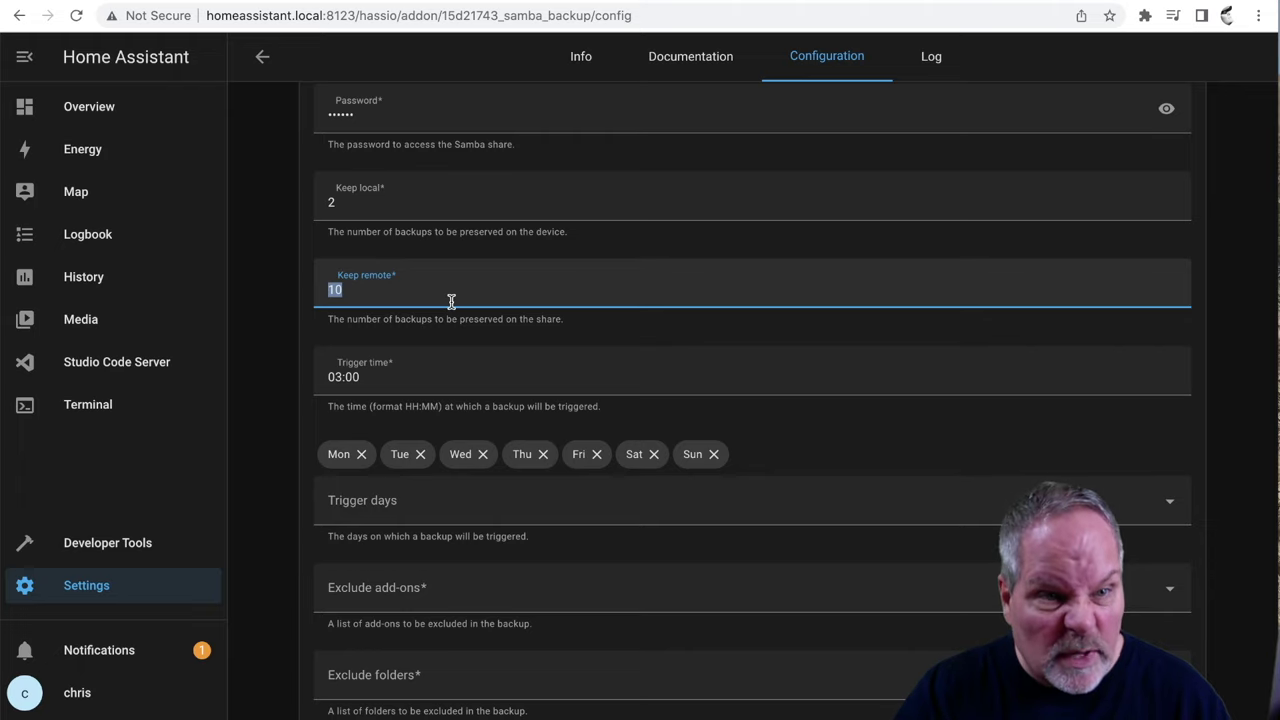
text(30)
scroll(451, 301, down, 2)
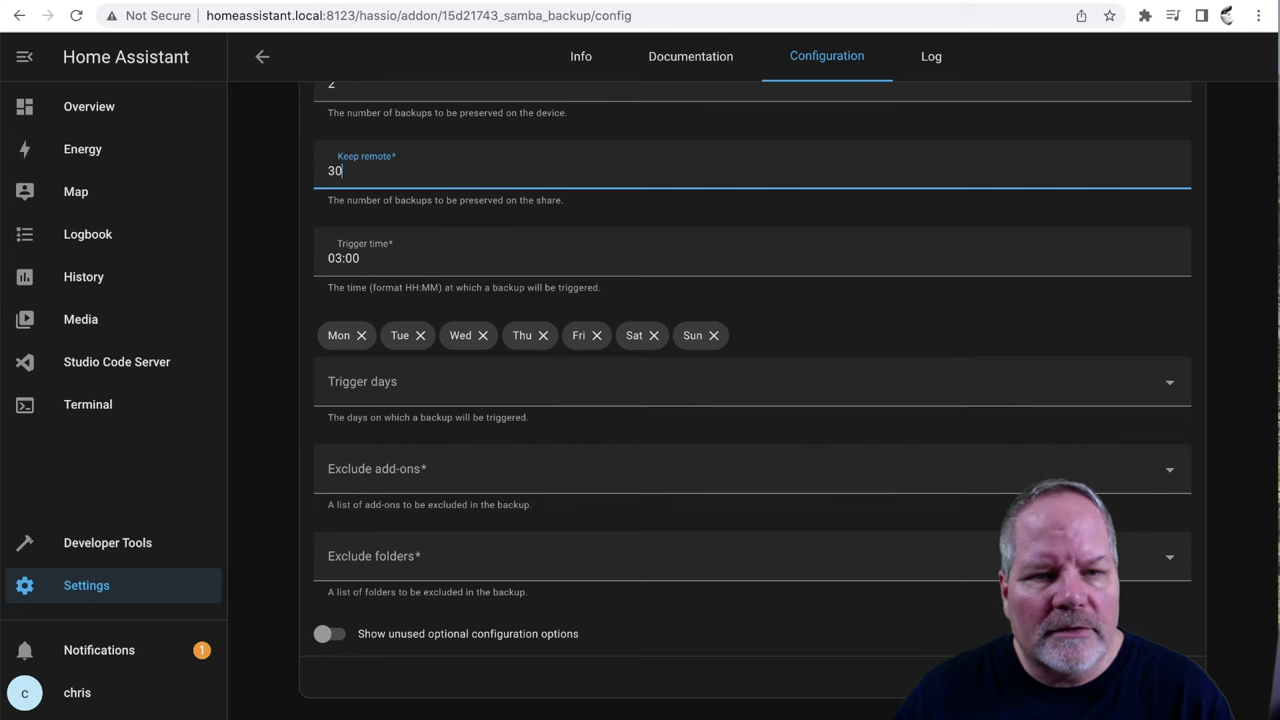
click(581, 56)
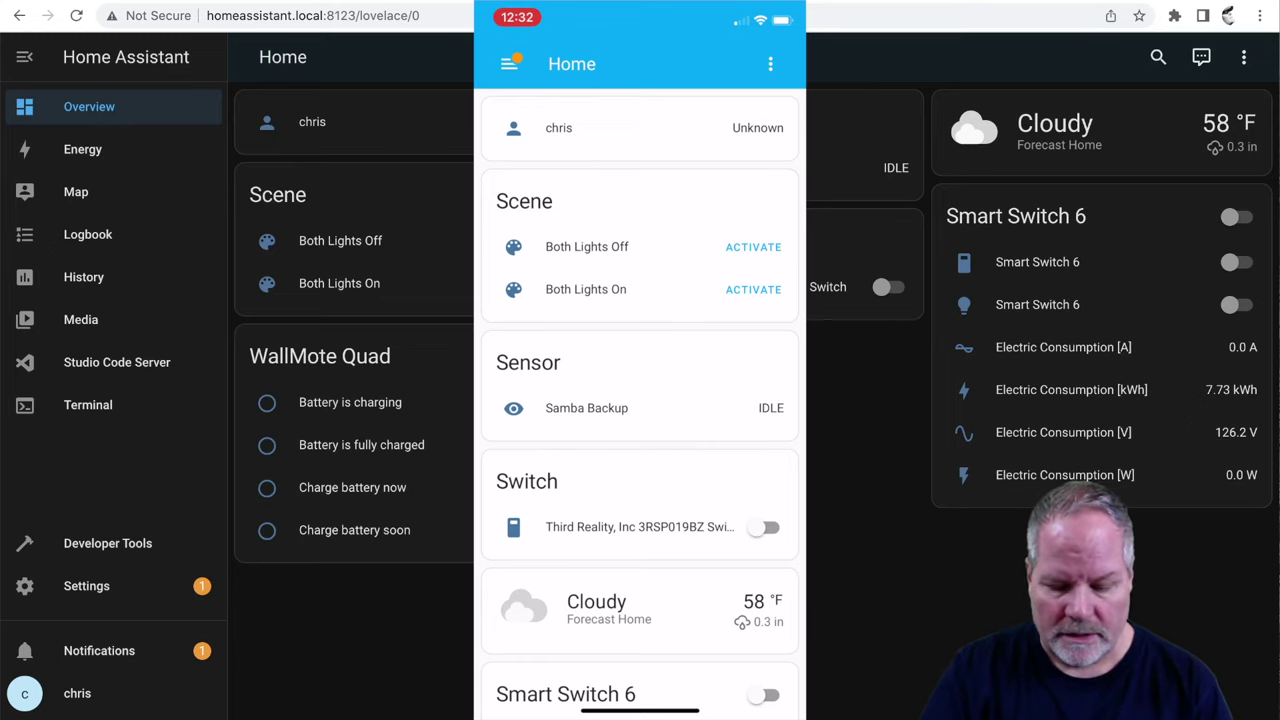
- In the Home Assistant phone app, turn the Third Reality switch and Smart Switch 6 on and off again
click(765, 527)
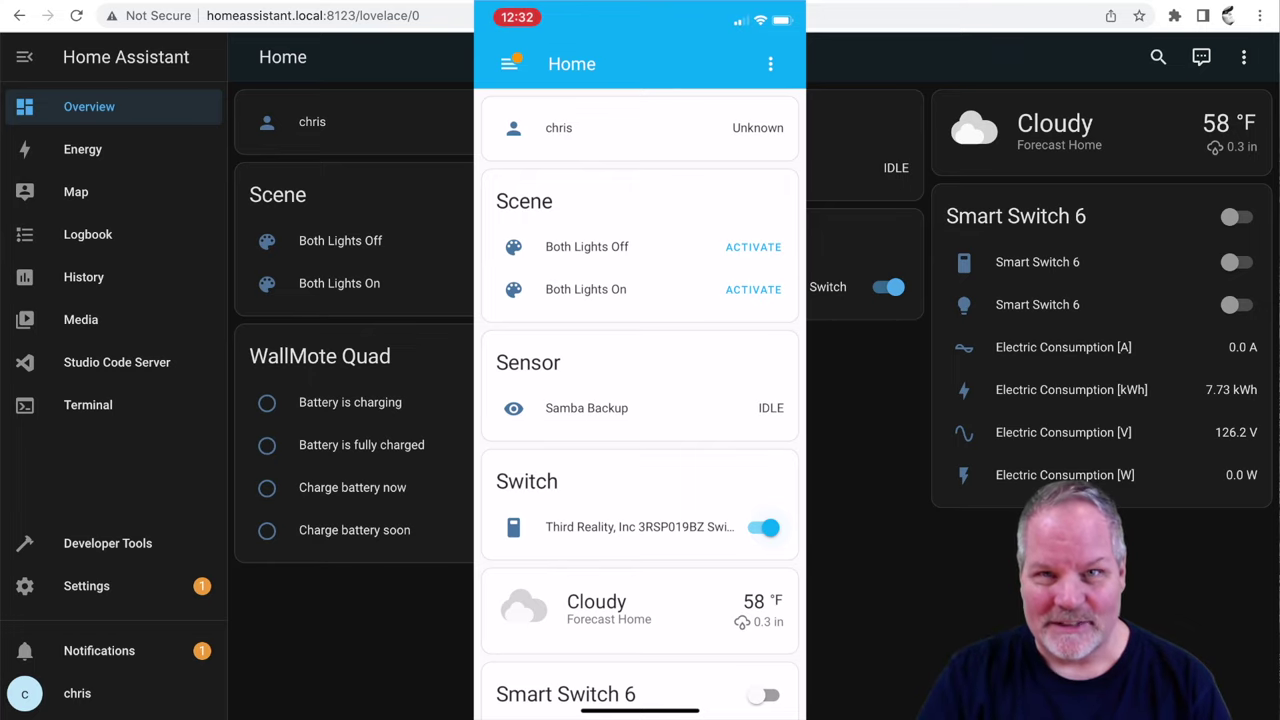
click(765, 527)
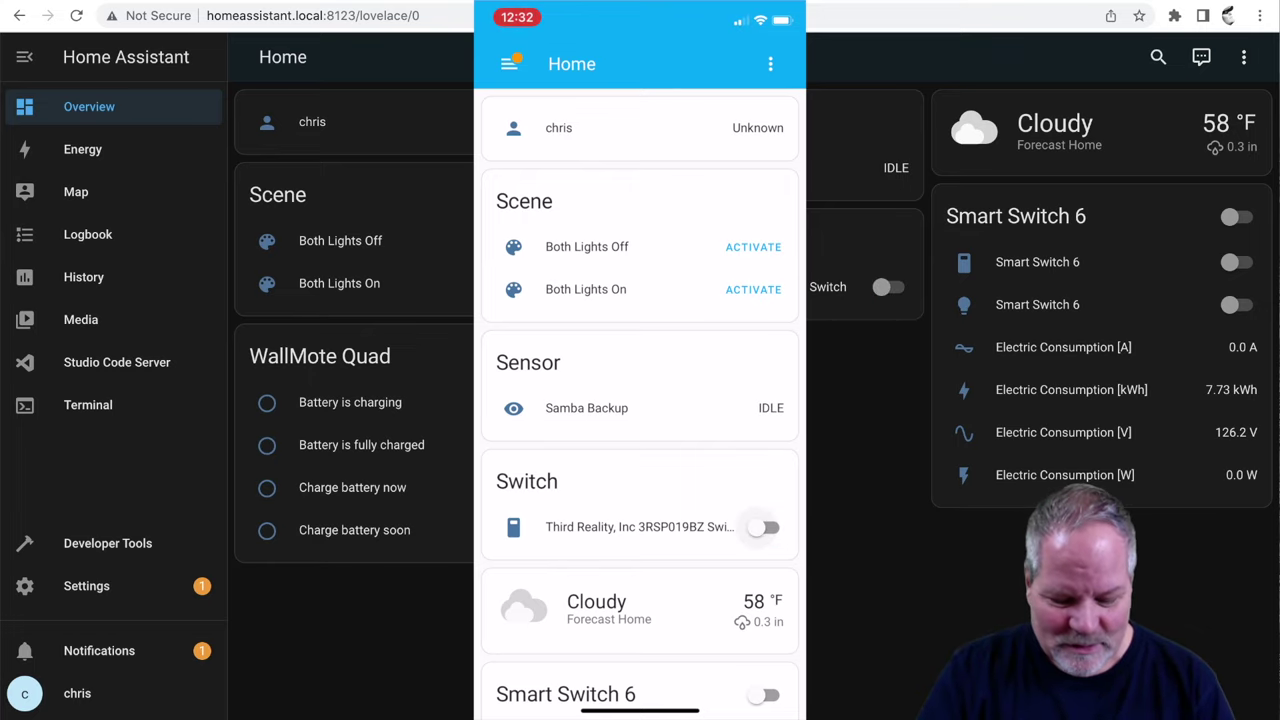
scroll(640, 400, down, 3)
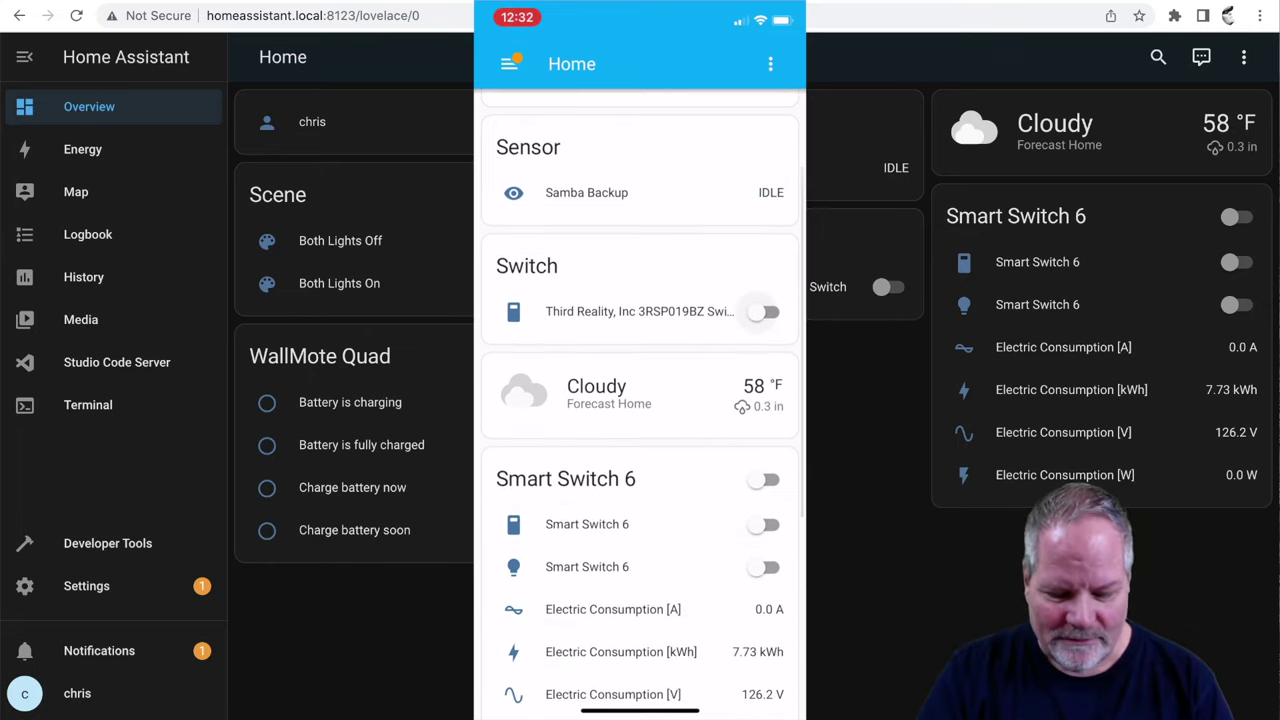
click(765, 524)
click(765, 524)
scroll(640, 400, down, 3)
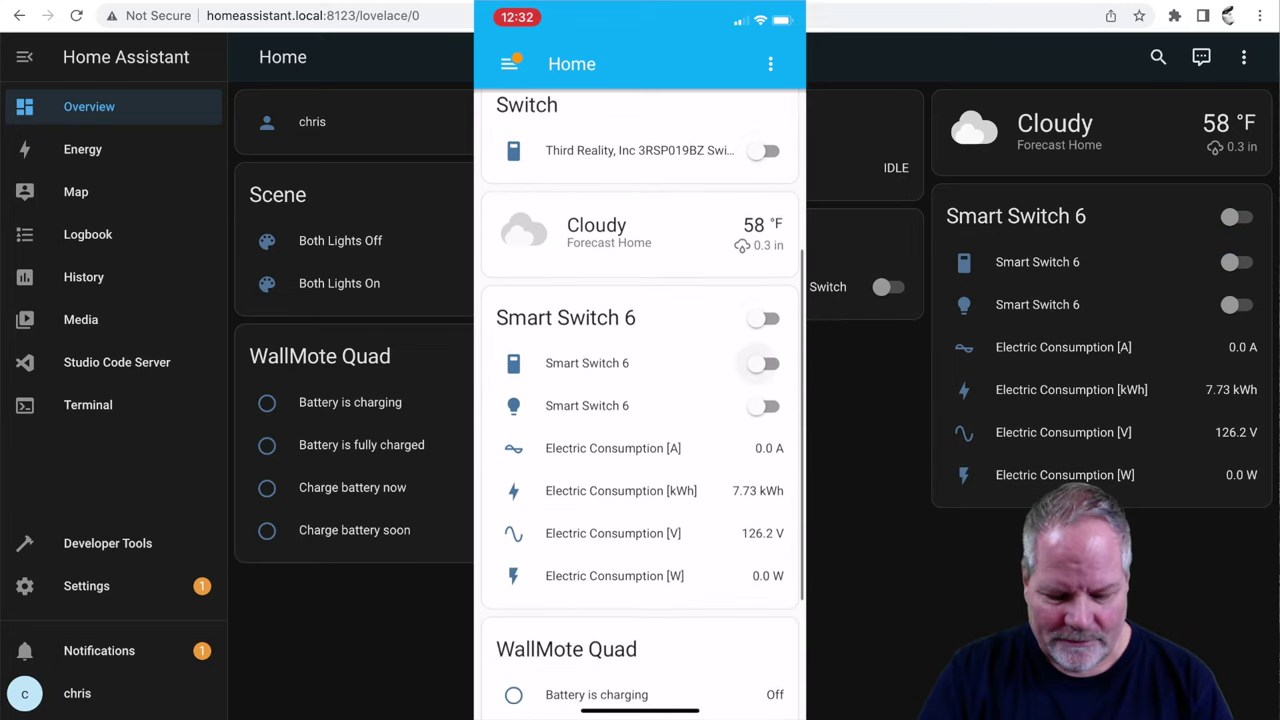
scroll(640, 400, up, 3)
scroll(640, 400, up, 3)
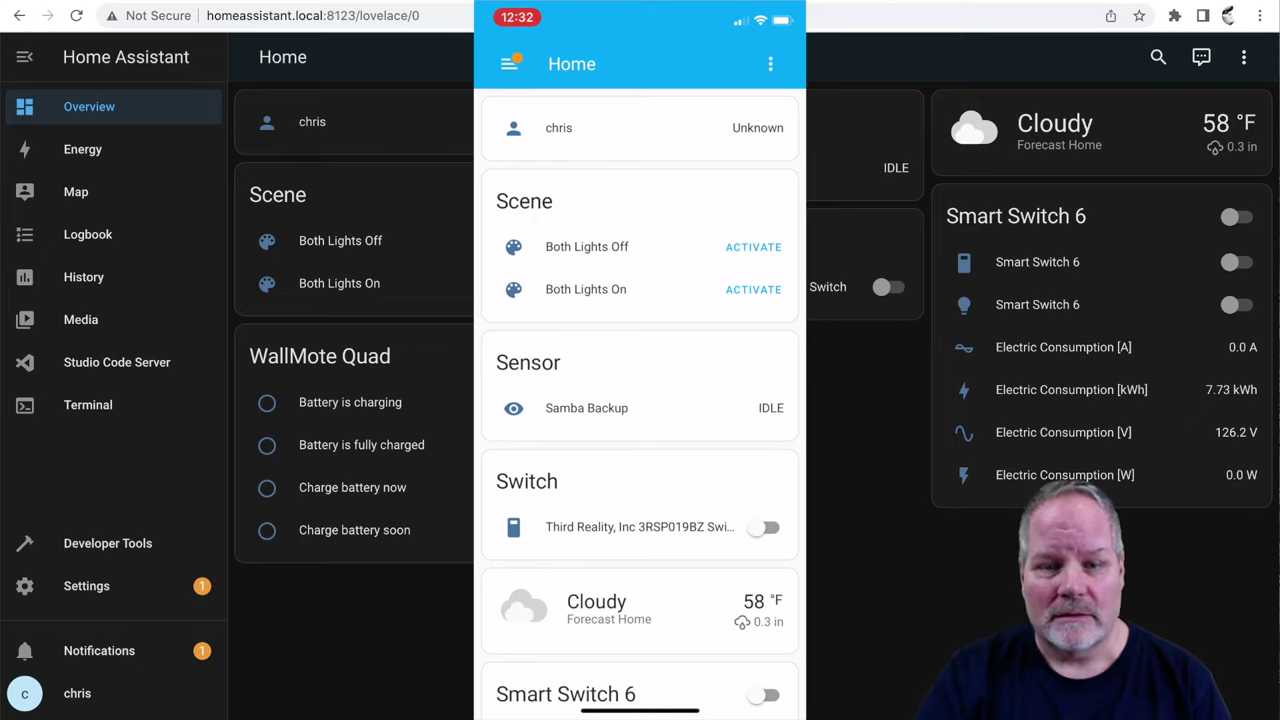
- Turn the Third Reality switch on from the phone app and toggle it off, on and off from the browser dashboard
click(765, 527)
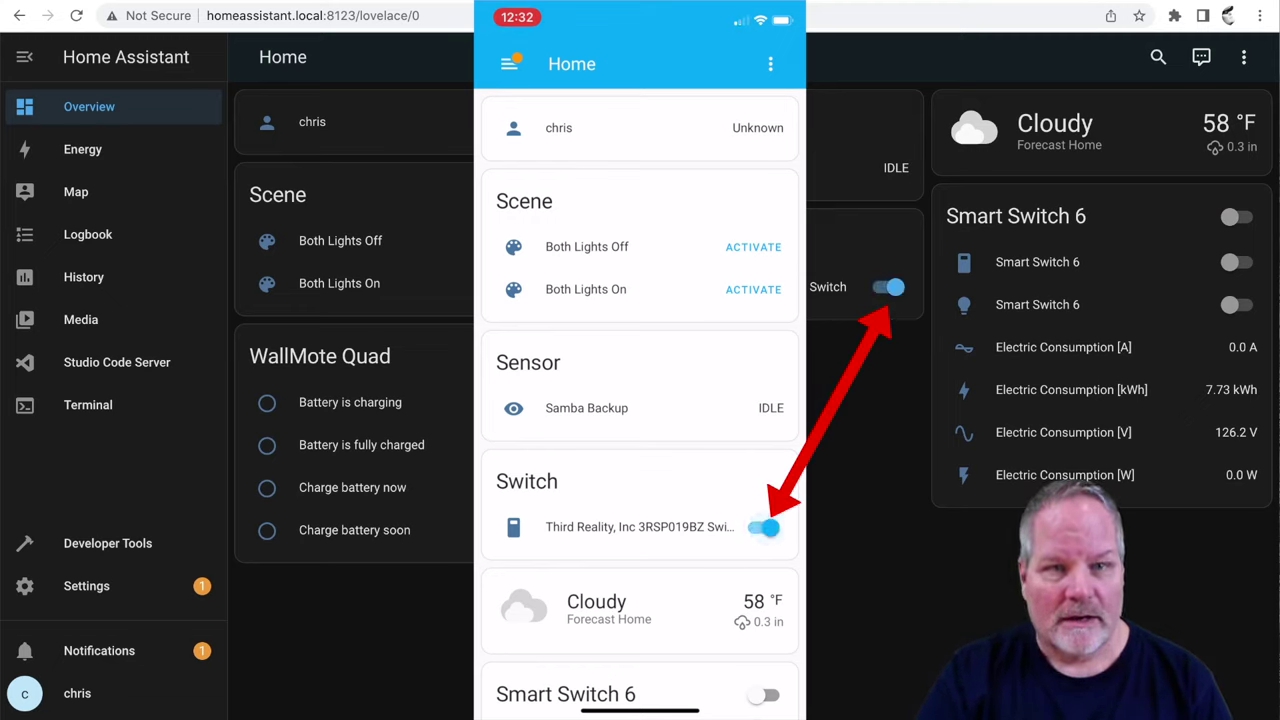
click(895, 288)
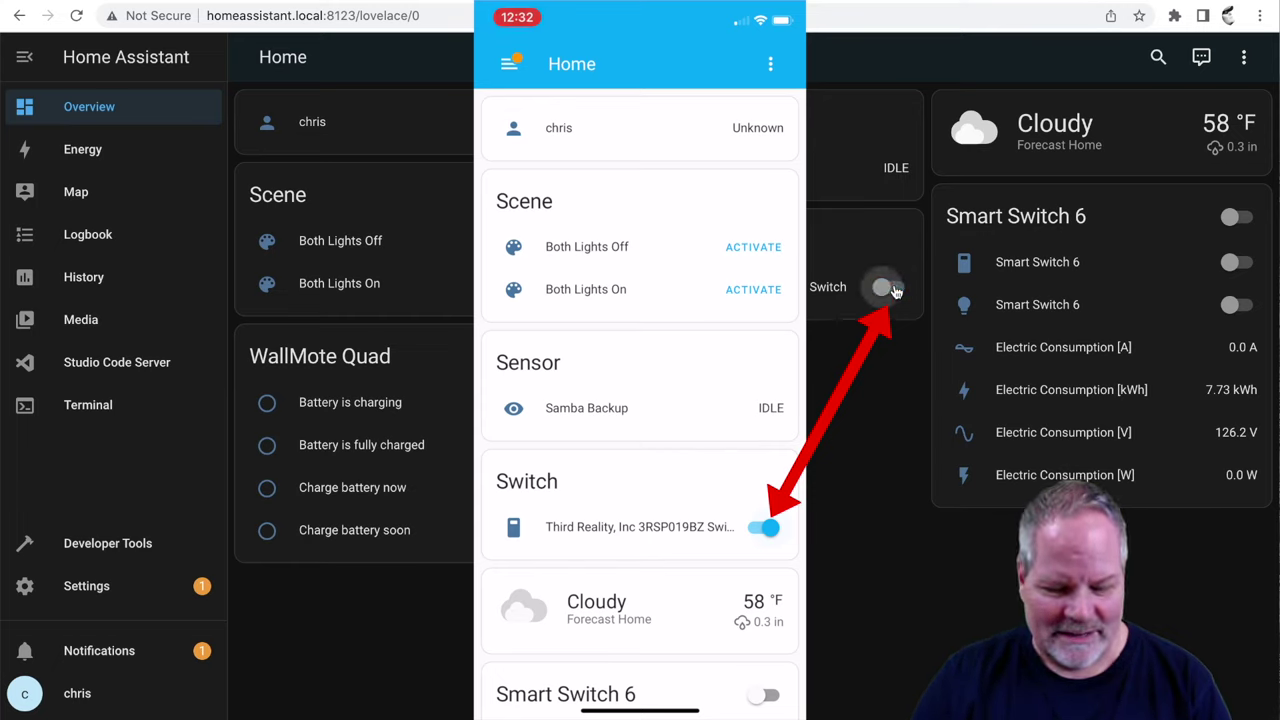
click(884, 288)
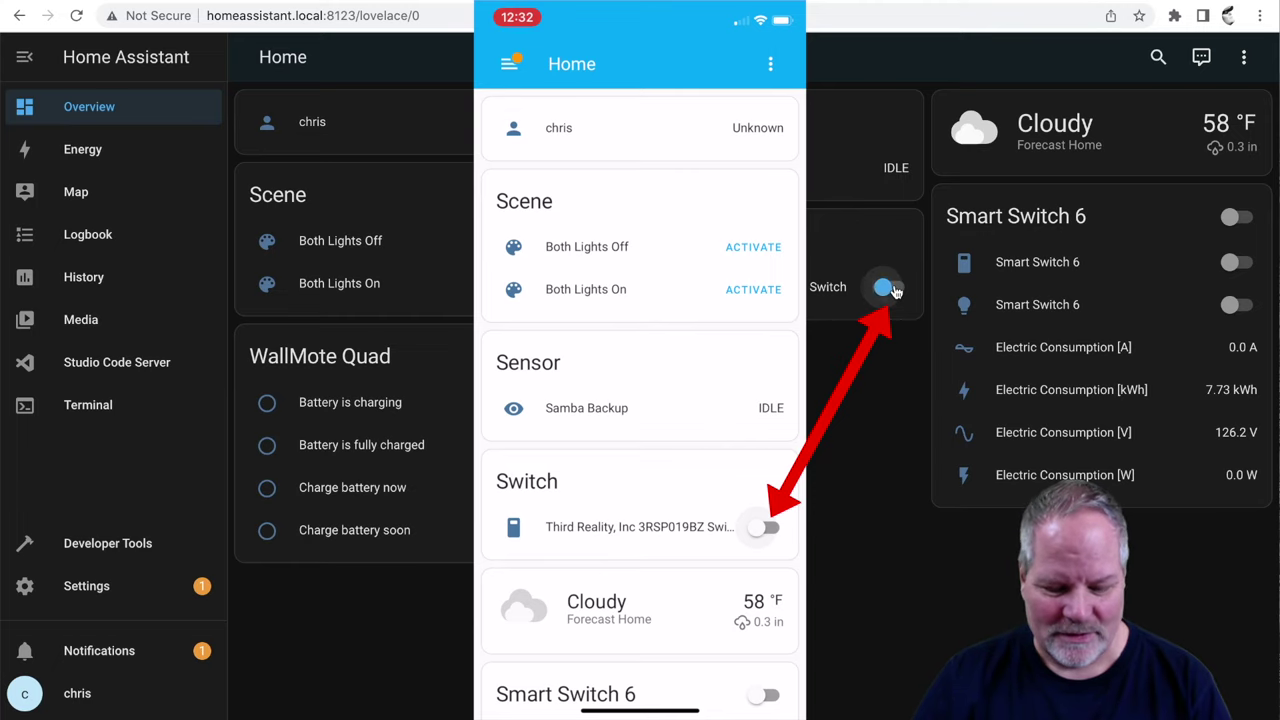
click(884, 288)
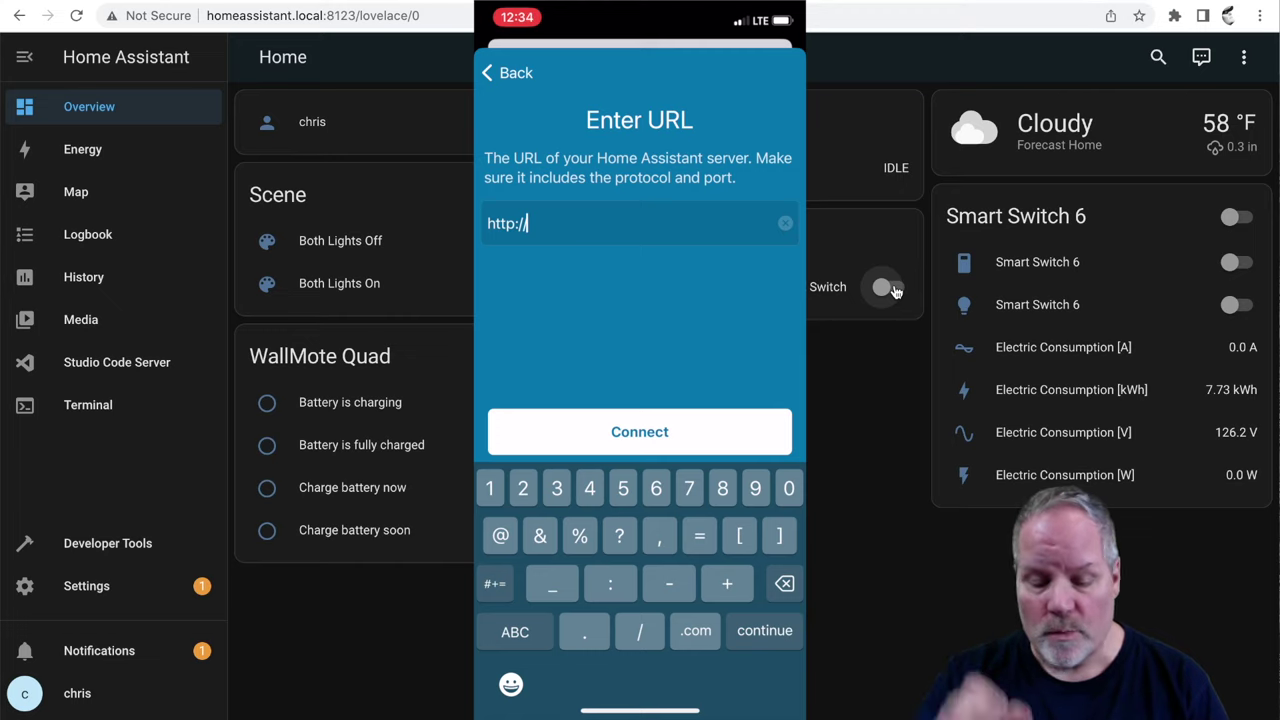
- In the phone app, enter the server's http Duck DNS address (duckdns.org) with port 8123 and connect to it
text(.duckd)
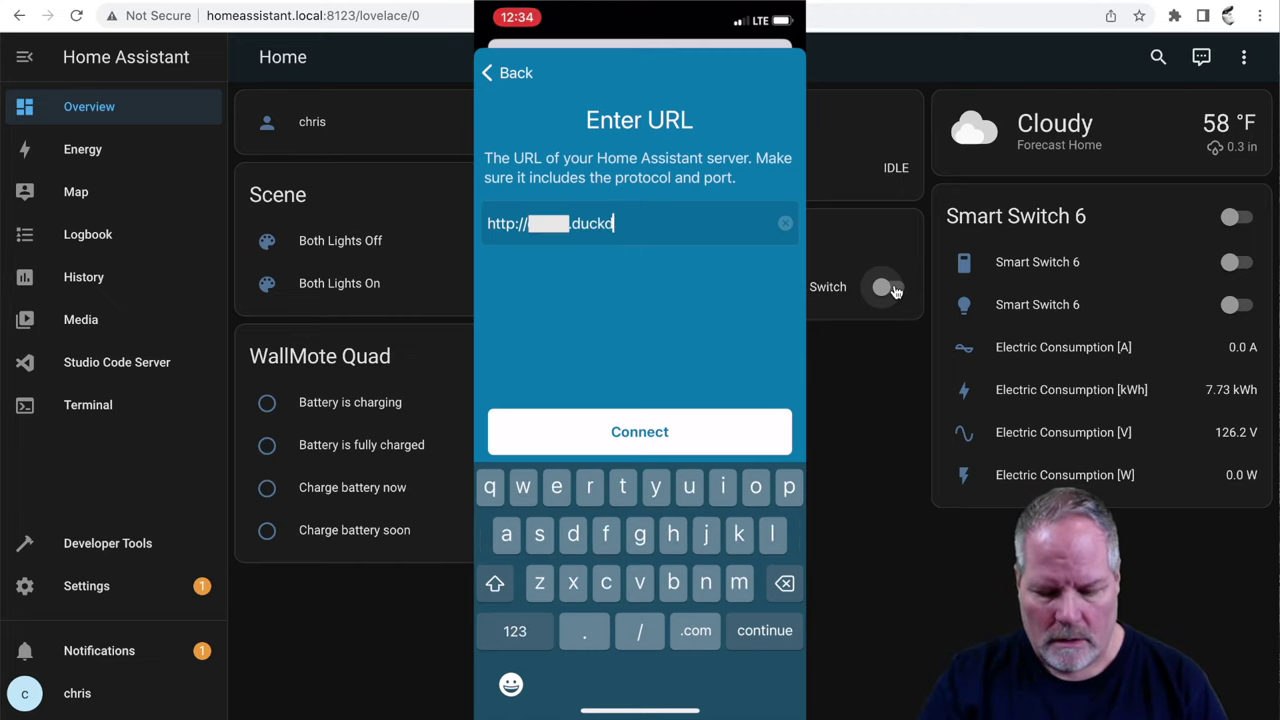
text(ns.org:8123)
key(Return)
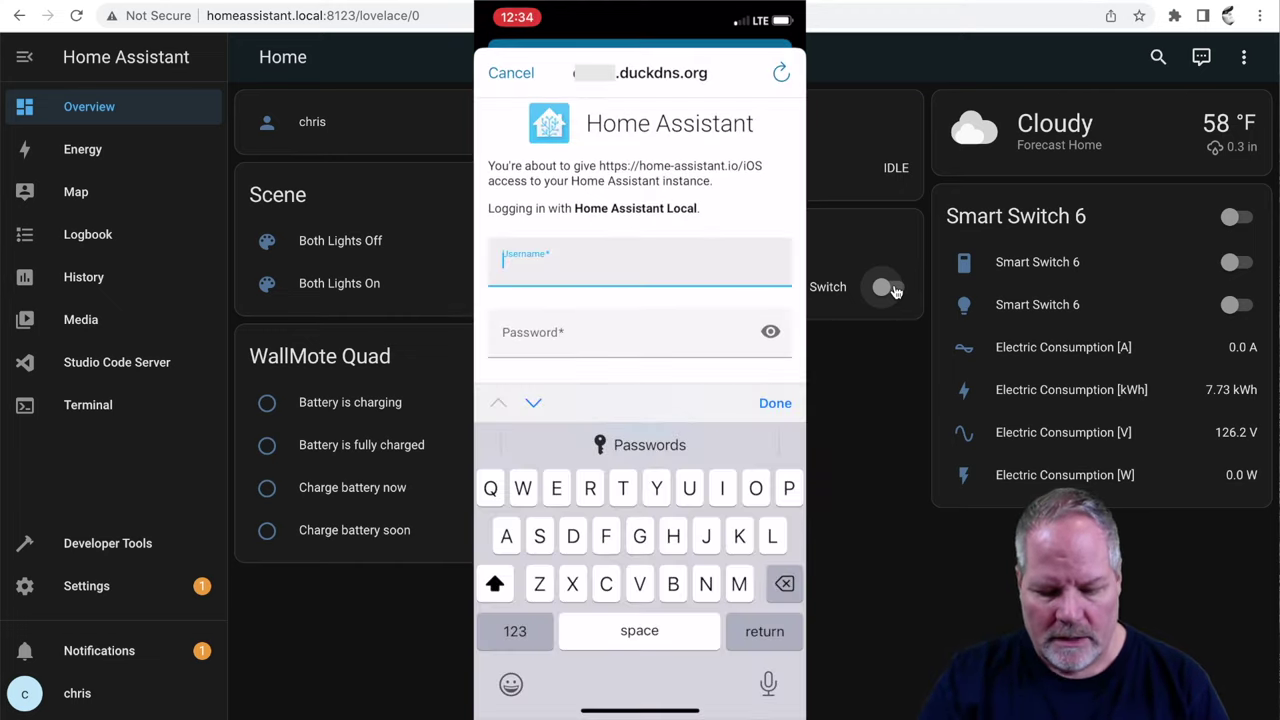
- Sign in to the phone app with the account username and delete the Home server entry that uses the internal URL
text(chris)
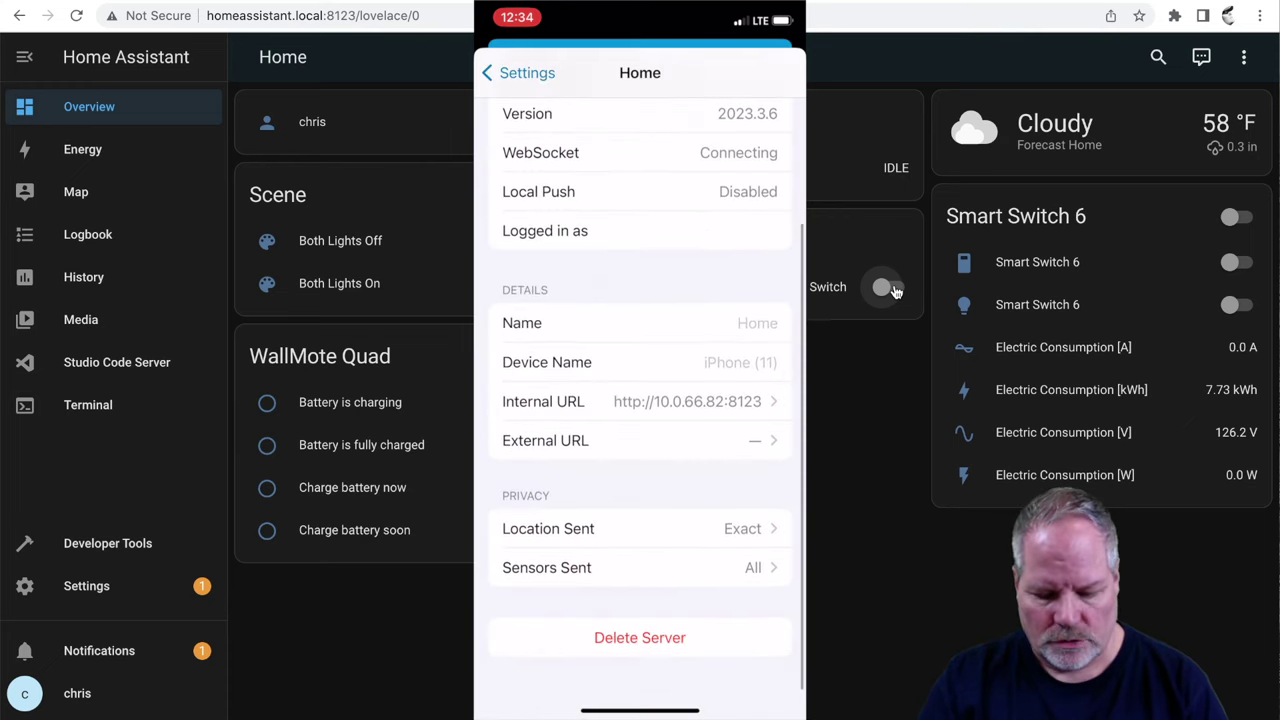
click(640, 637)
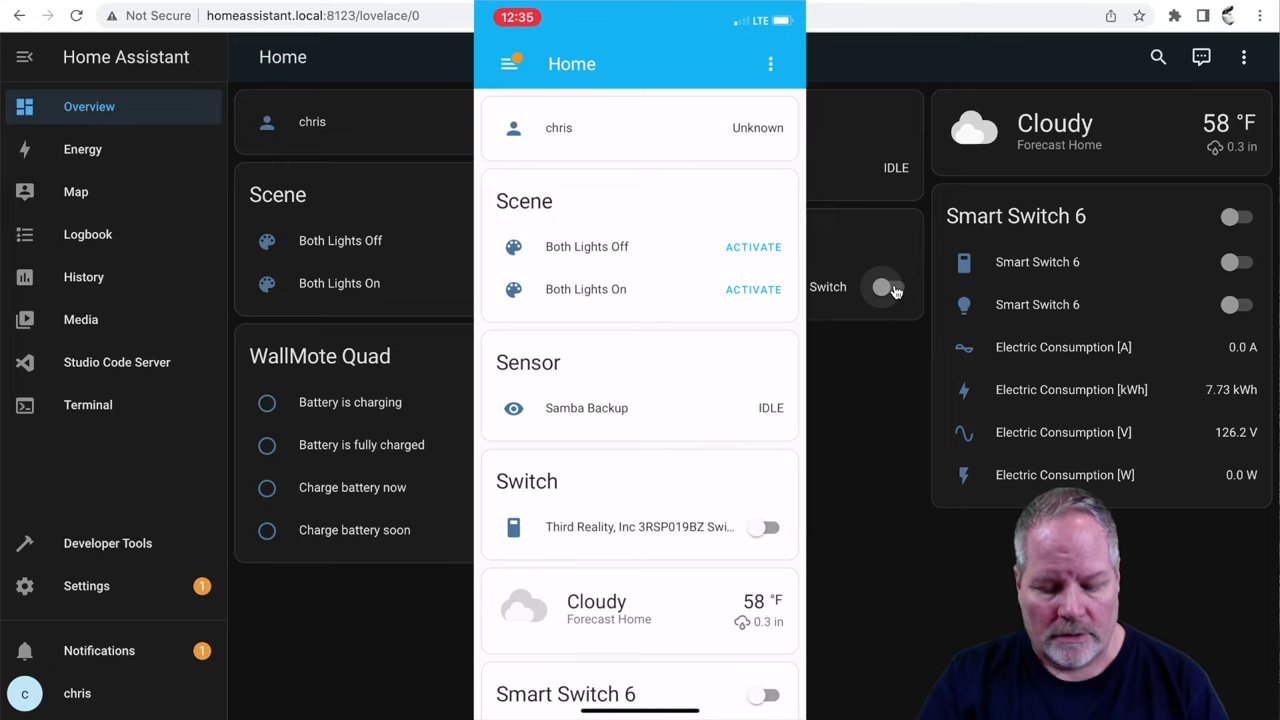
- Look over the dashboard on the phone, and turn the Third Reality switch on and off from the browser dashboard
scroll(640, 400, down, 5)
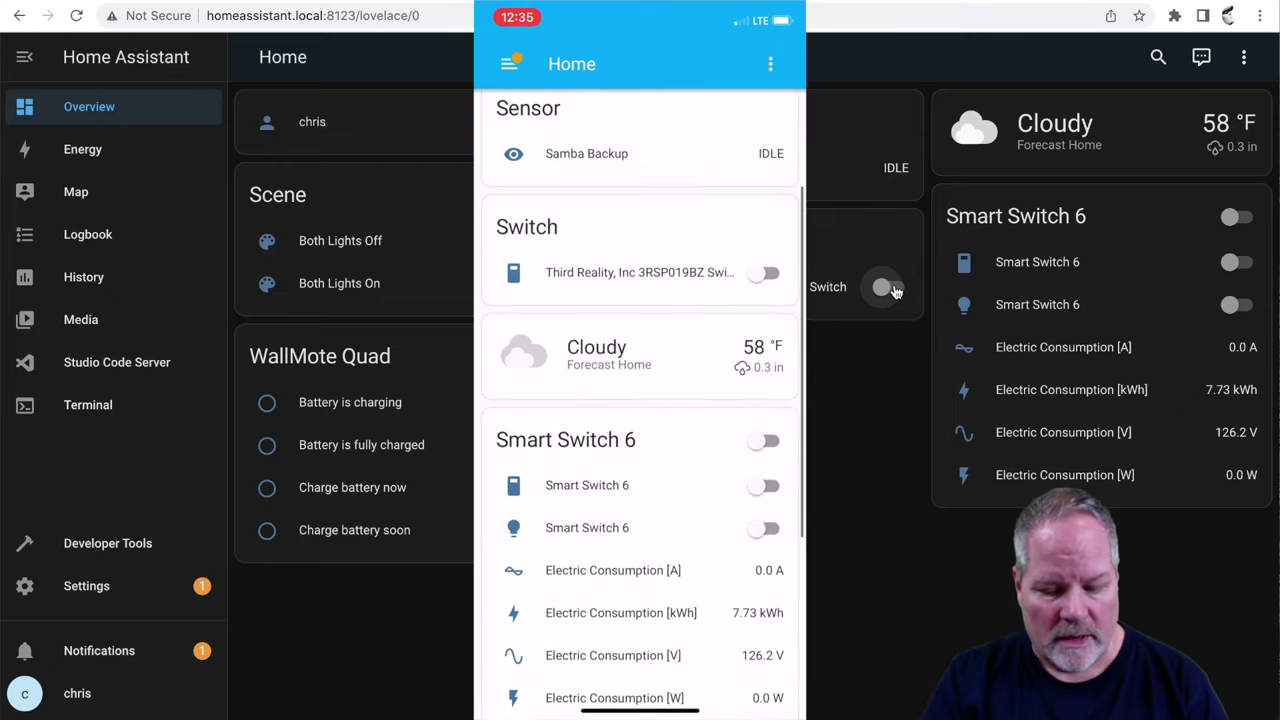
scroll(640, 400, up, 5)
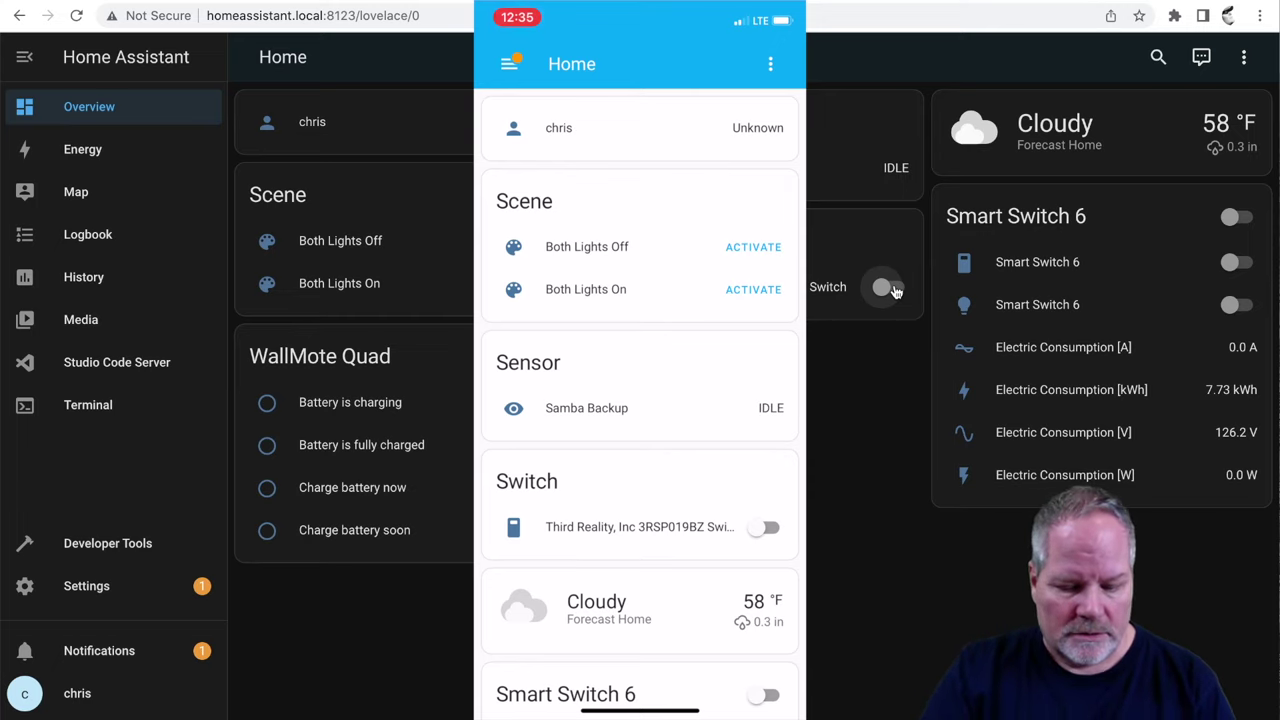
click(884, 288)
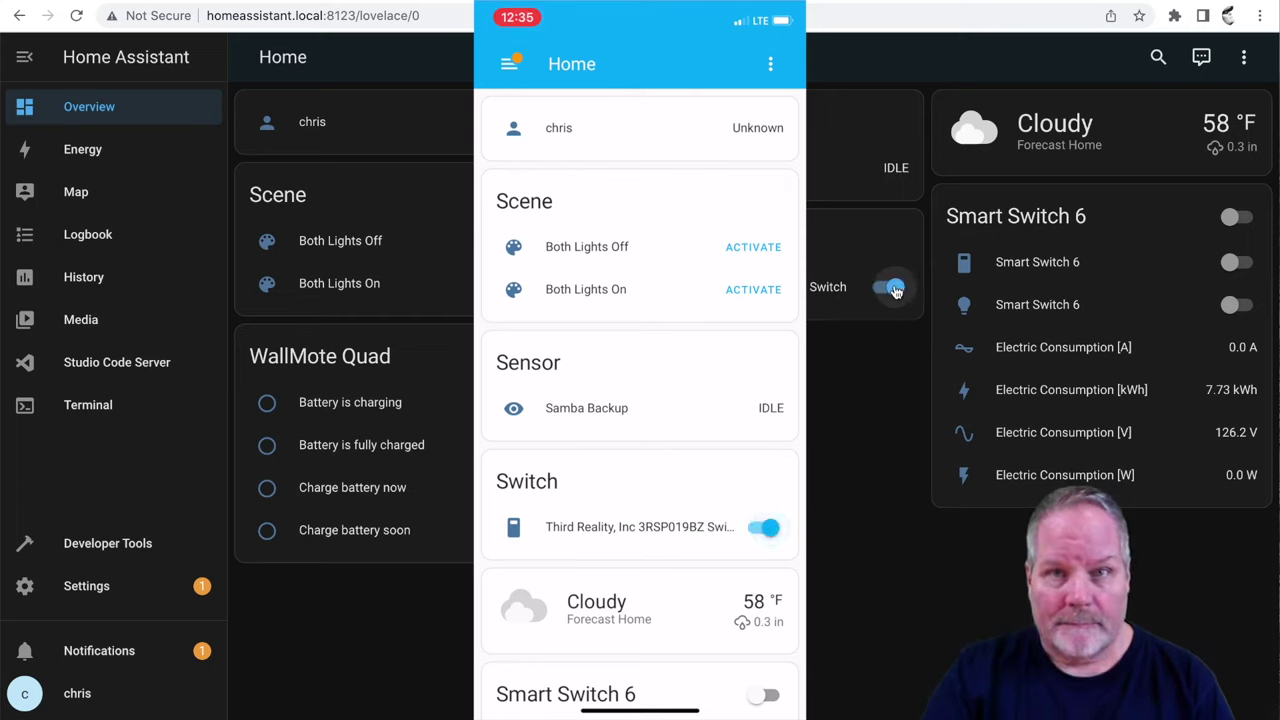
click(896, 290)
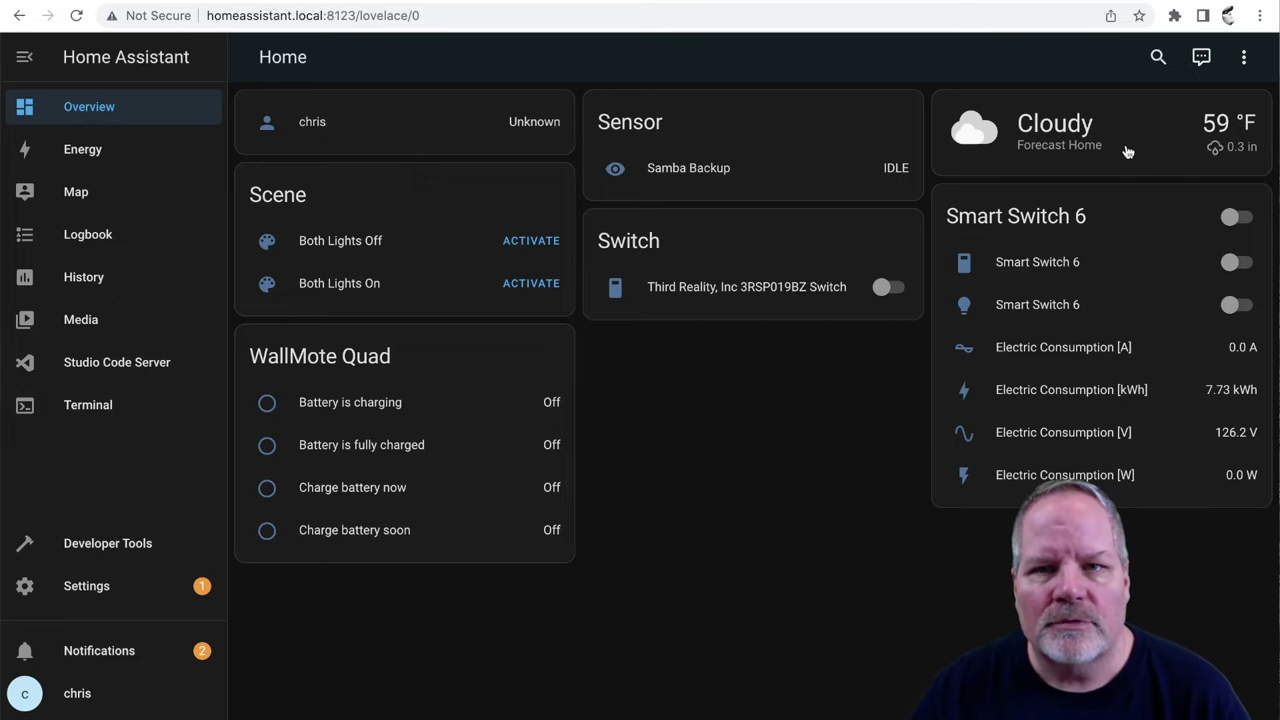
- Take control of the Home dashboard without starting empty, and check the Home view's configuration without changing it
click(1244, 62)
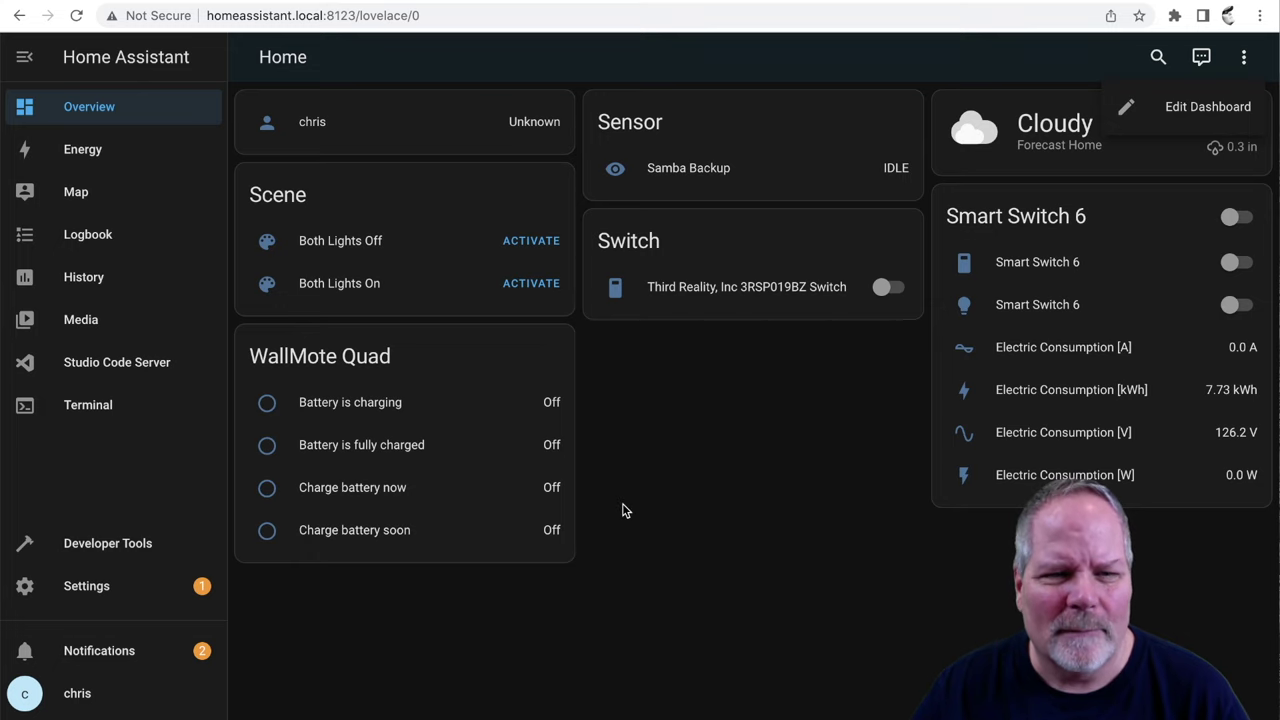
click(1188, 108)
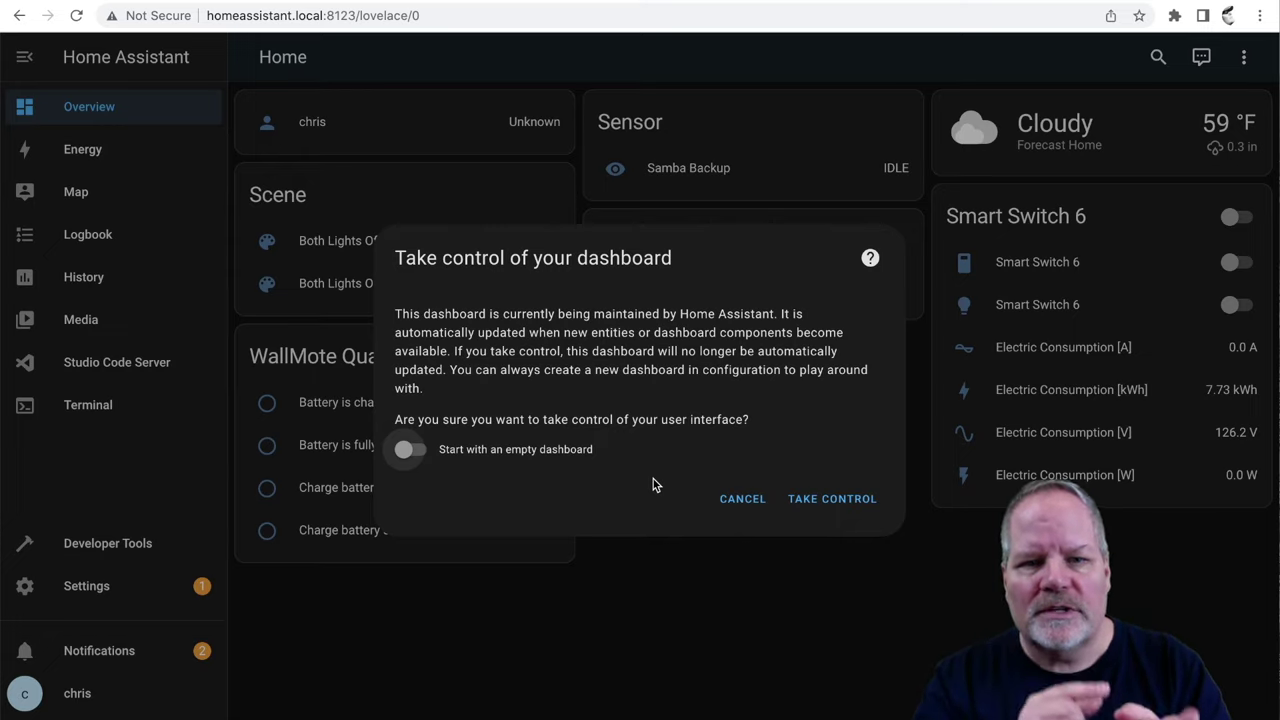
click(818, 503)
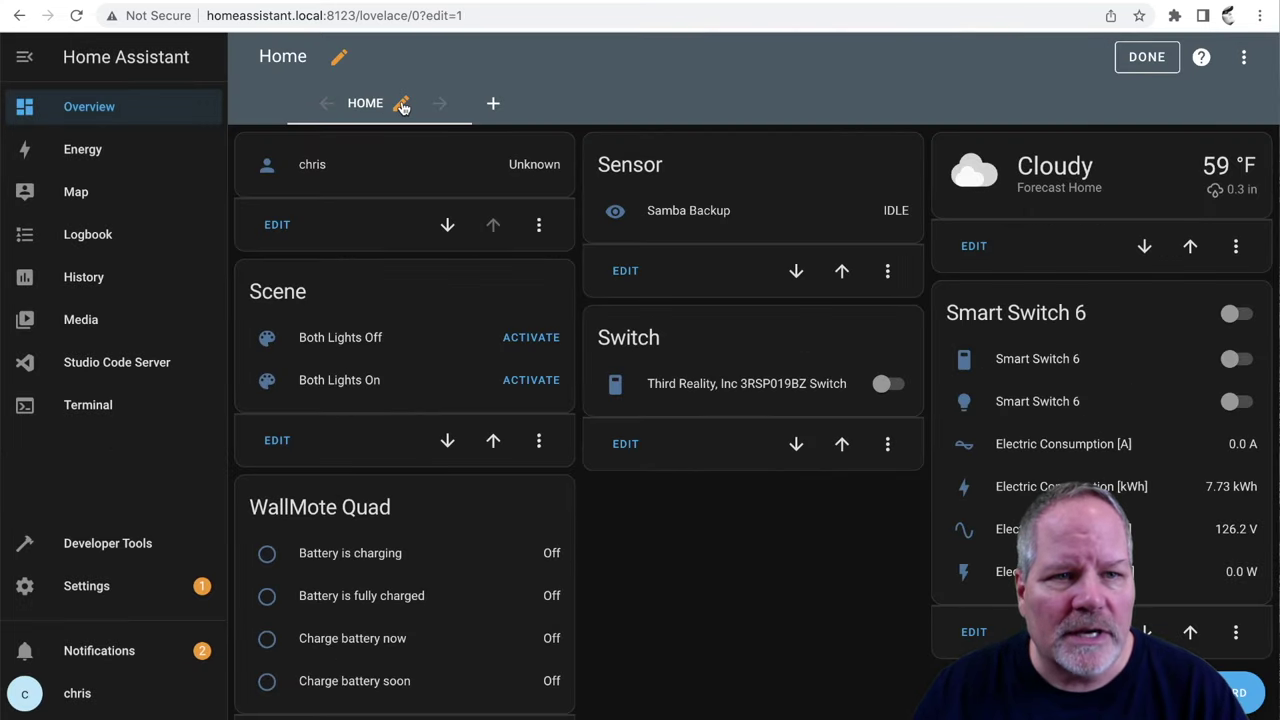
click(401, 105)
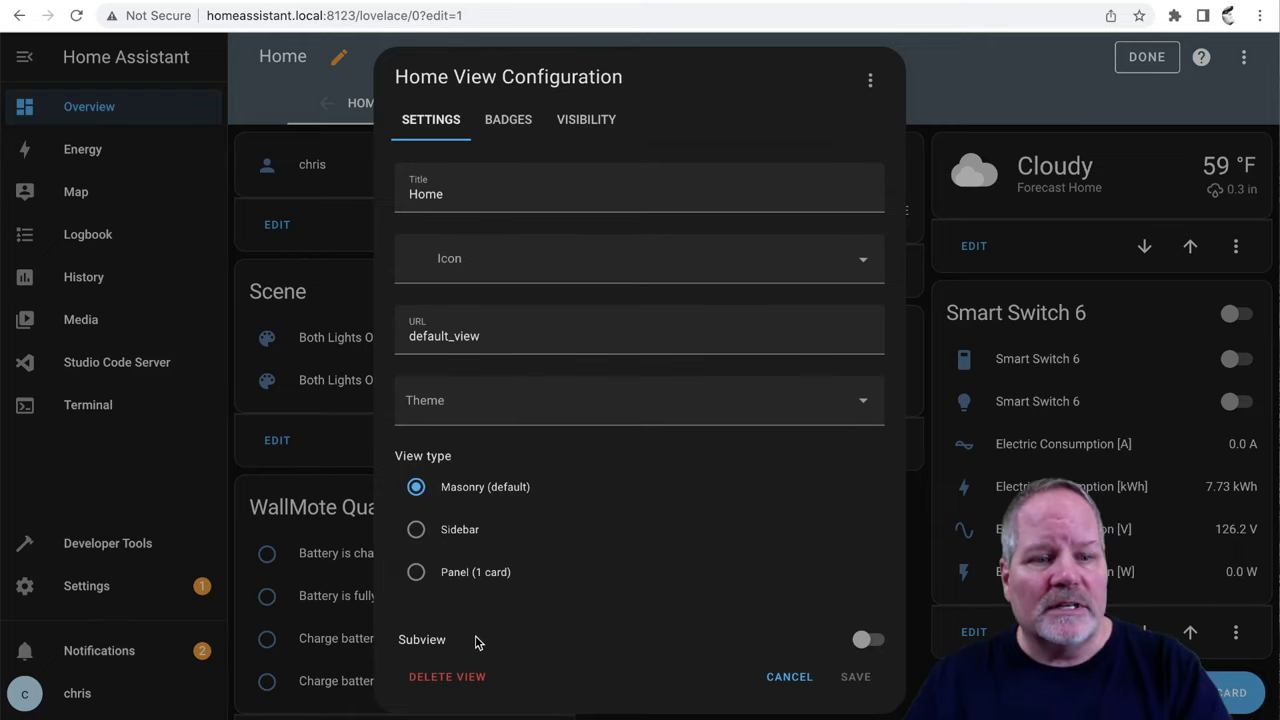
click(790, 686)
- Add a new dashboard view titled SWITCHES with the mdi:light-switch icon and save it
click(492, 110)
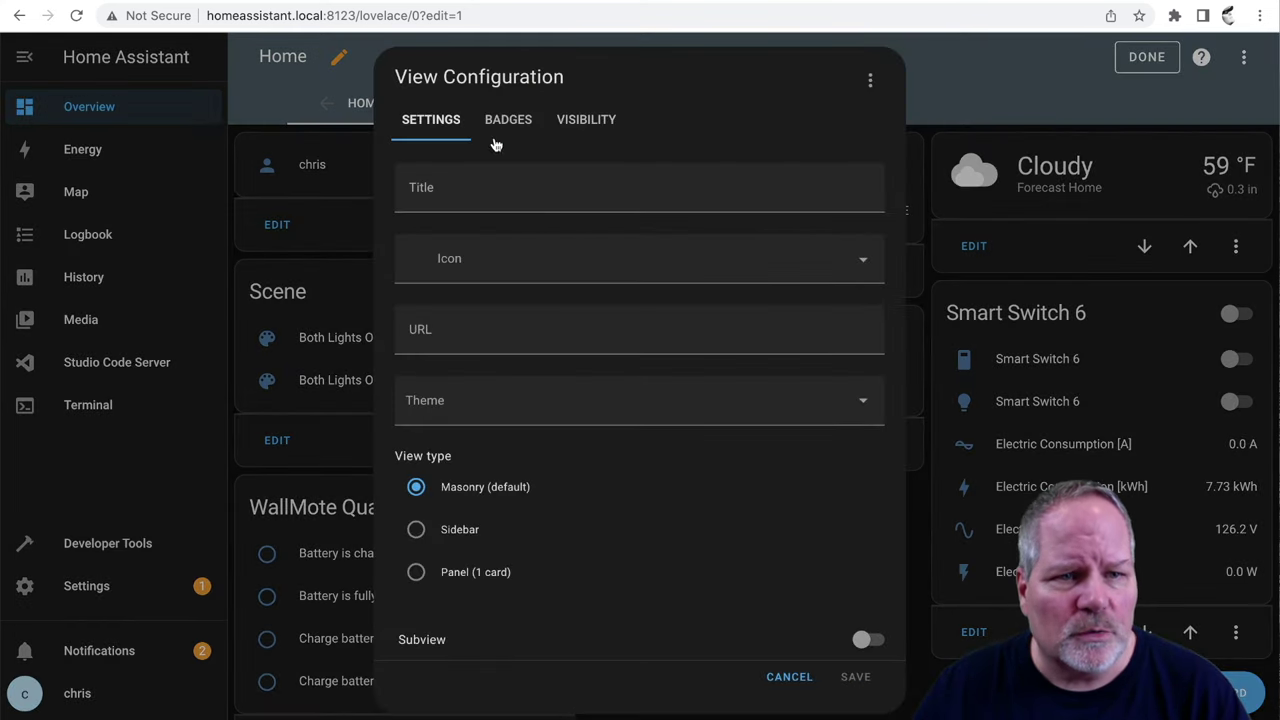
click(491, 192)
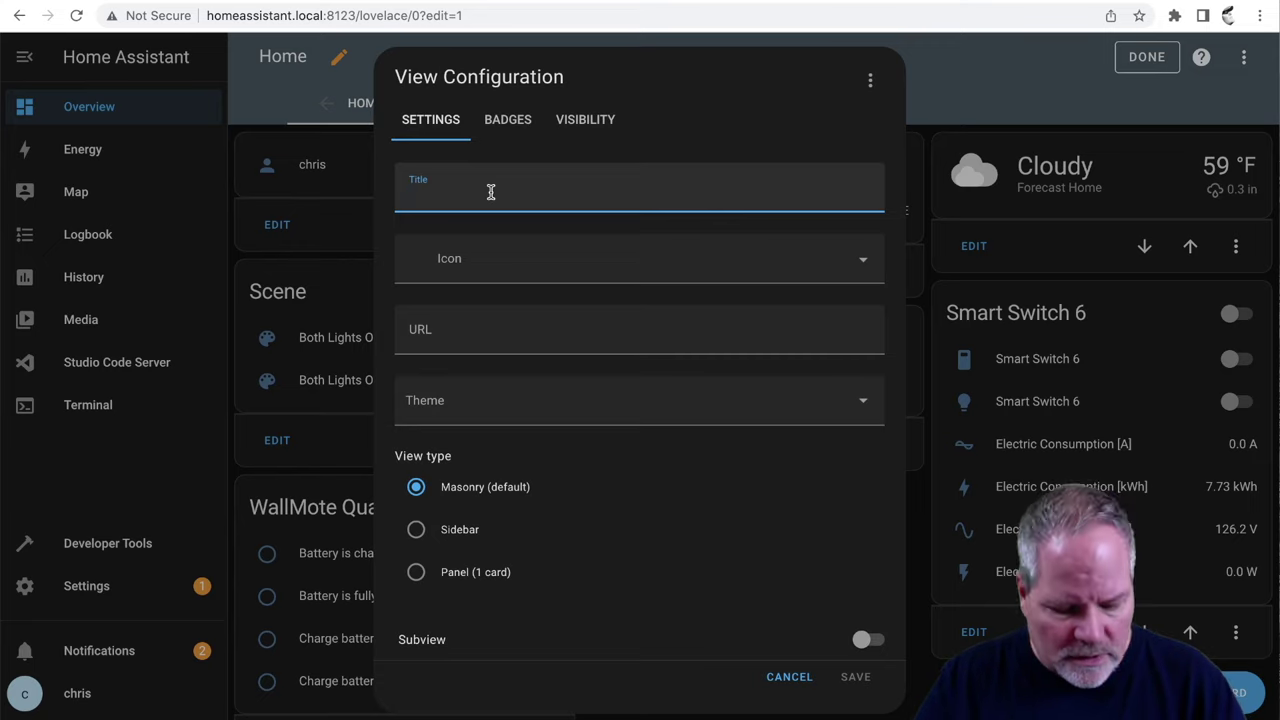
text(SWIT)
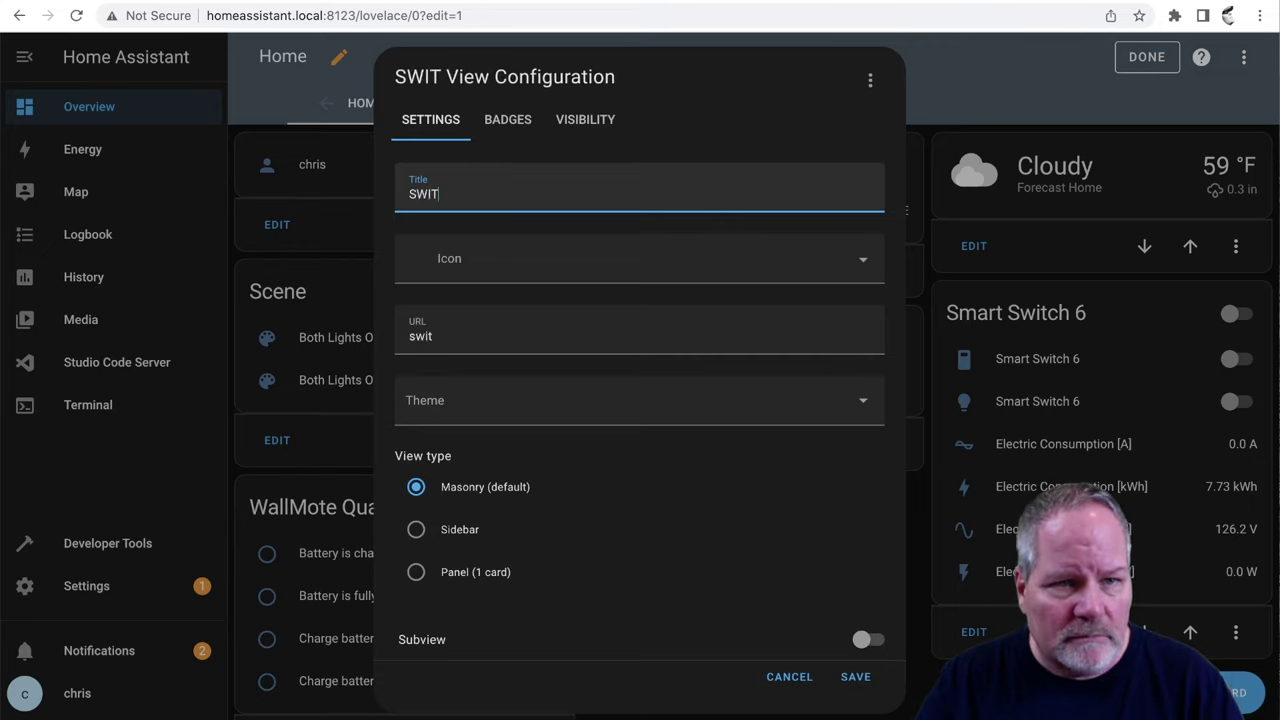
text(CHES)
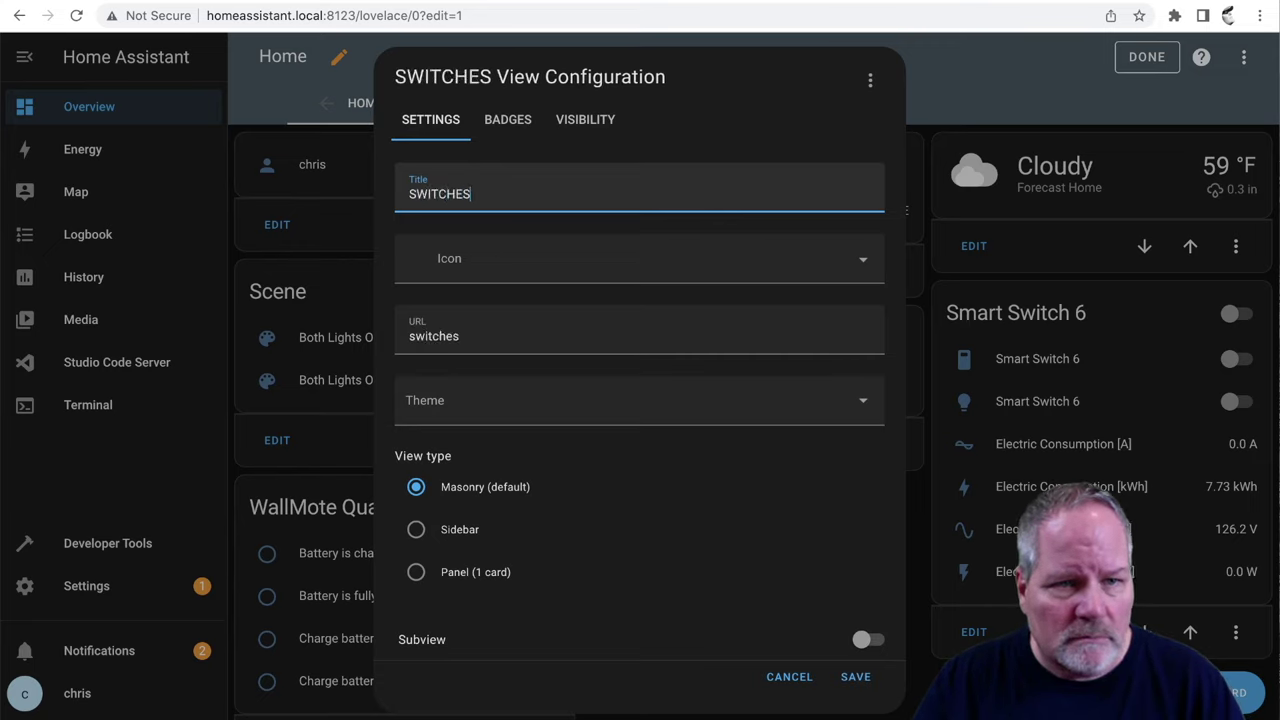
click(487, 259)
scroll(503, 531, down, 3)
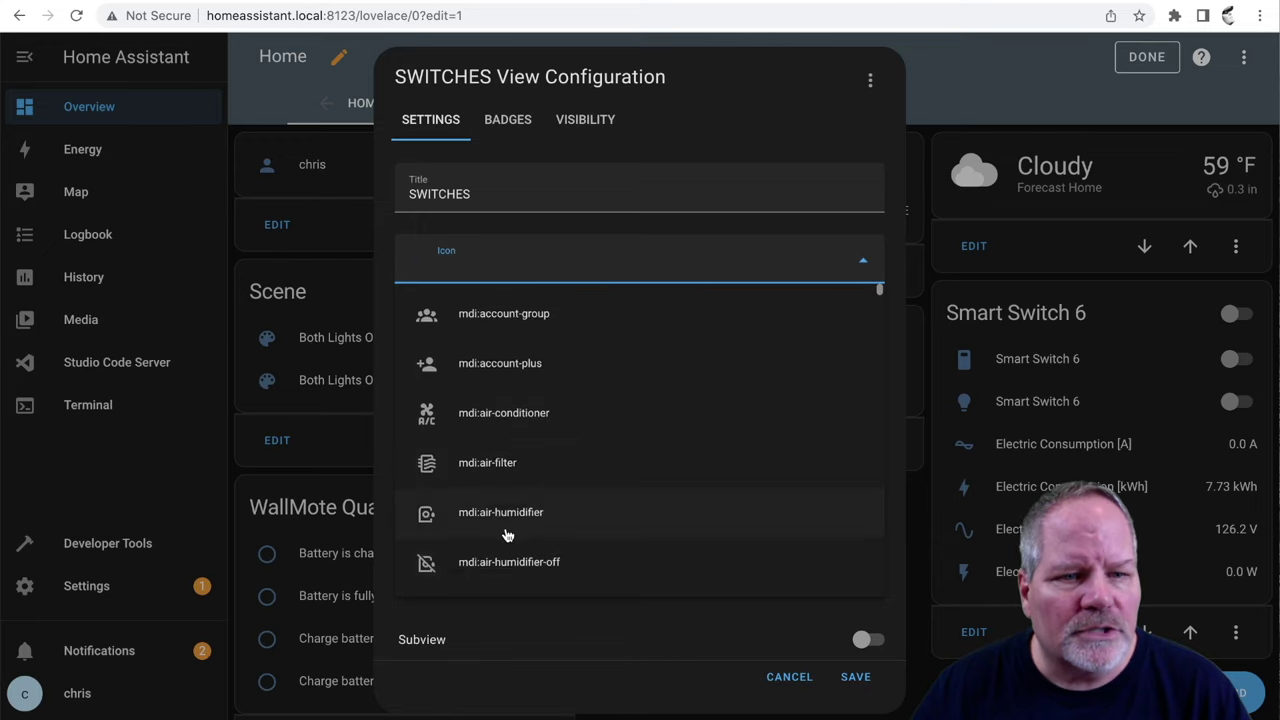
text(swit)
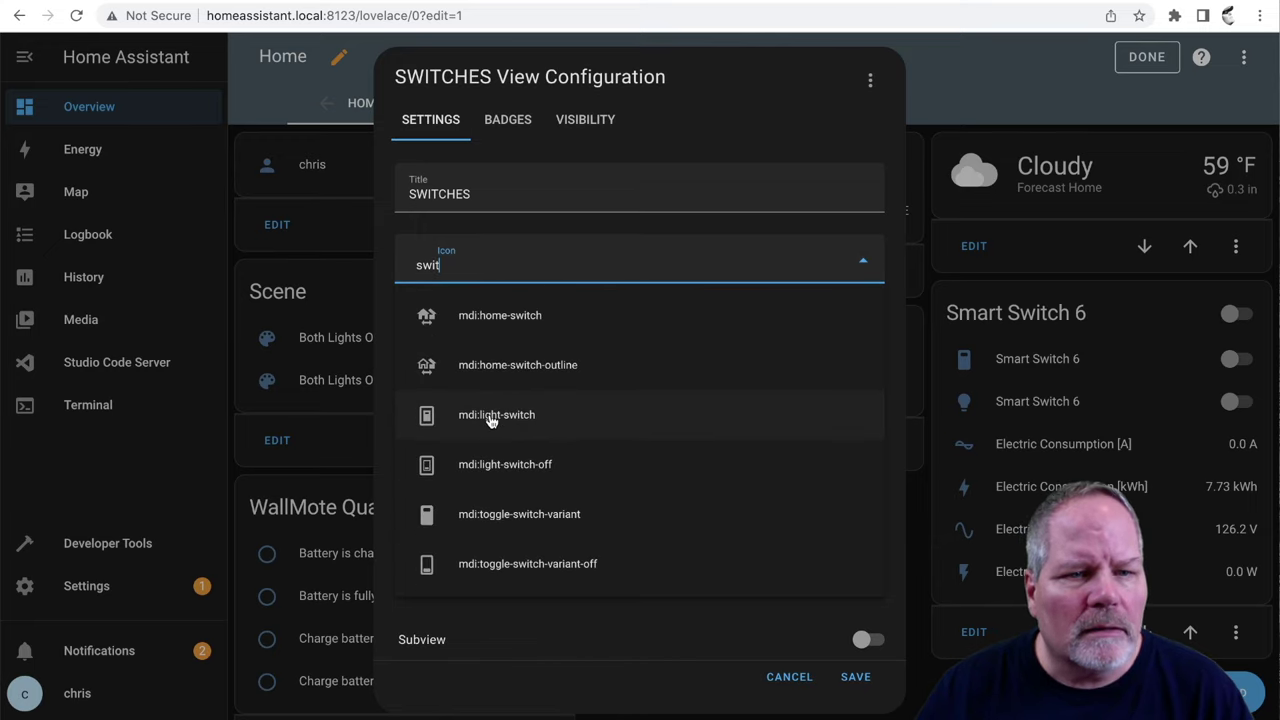
click(491, 421)
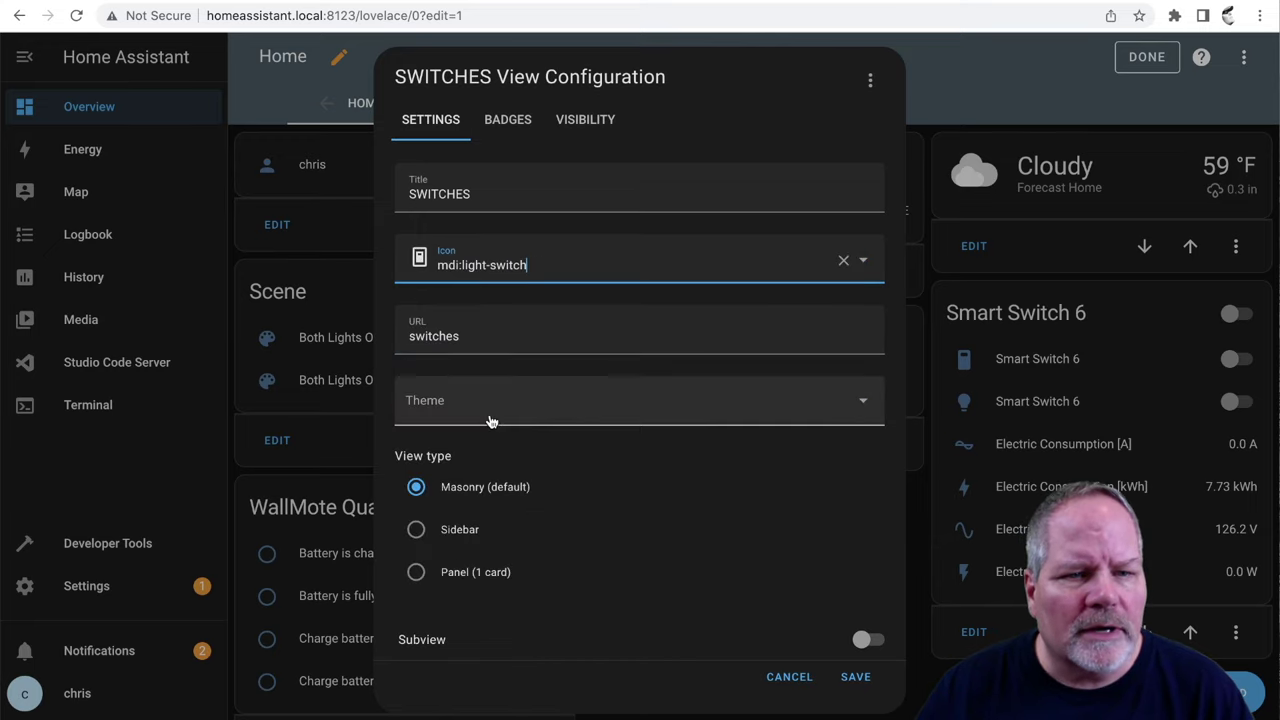
click(855, 678)
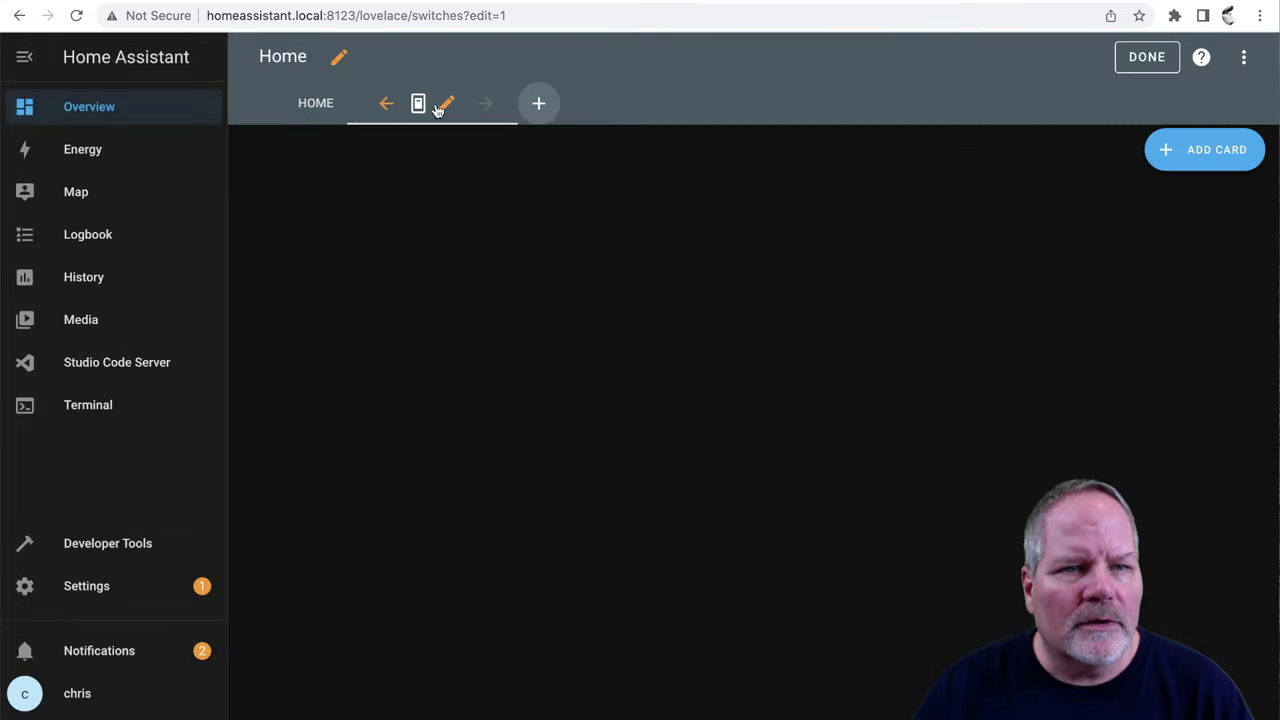
- Start a new card by entity in the SWITCHES view and select the switch.smart_switch_6 entity
click(1214, 157)
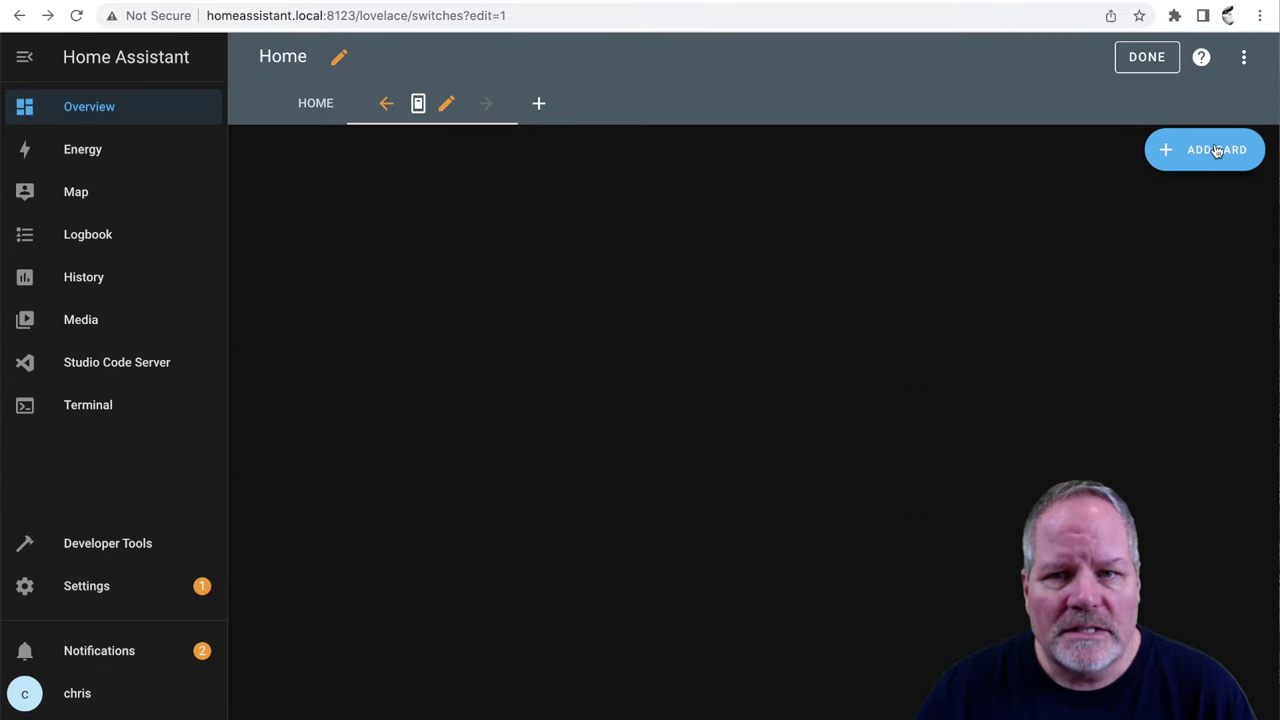
click(1210, 149)
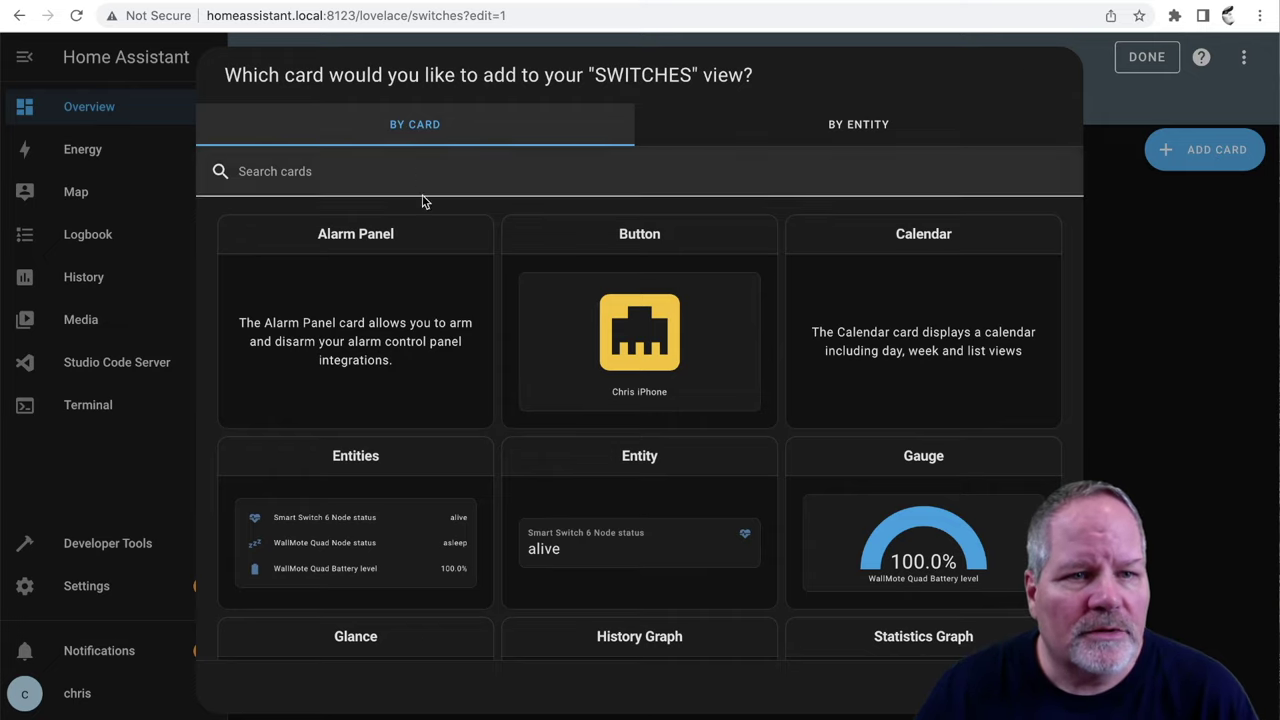
click(851, 127)
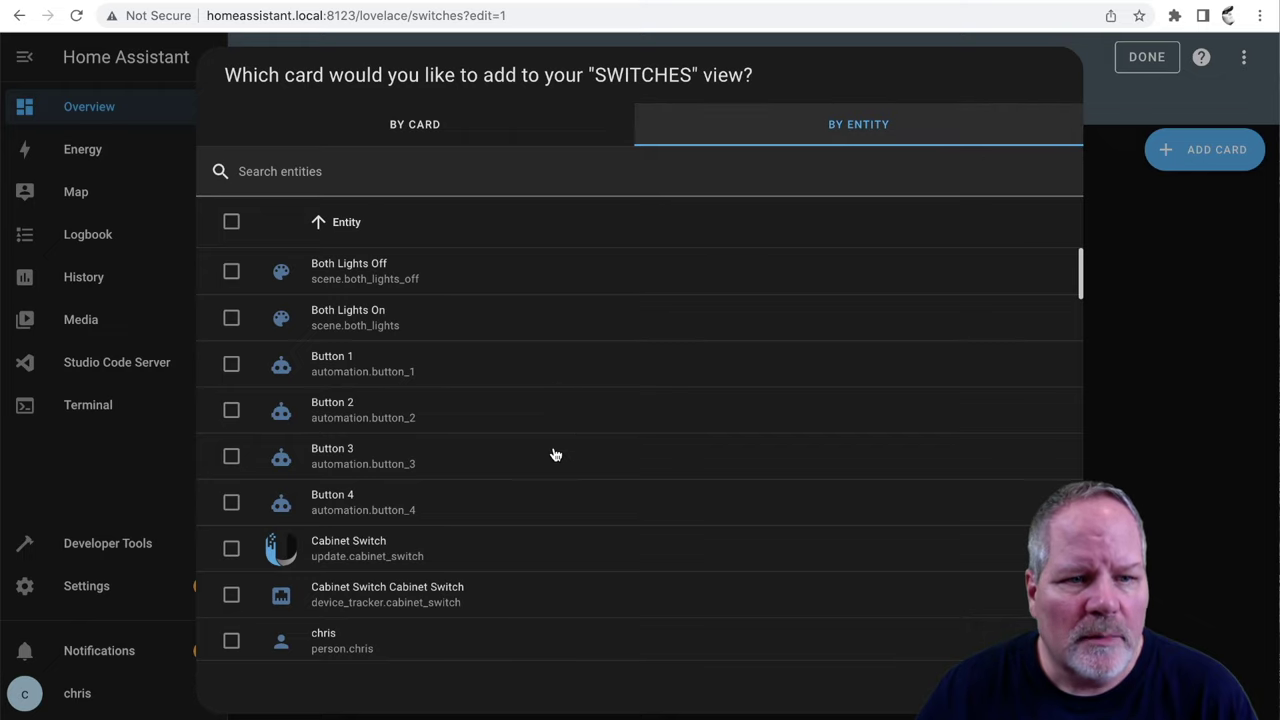
scroll(555, 455, down, 10)
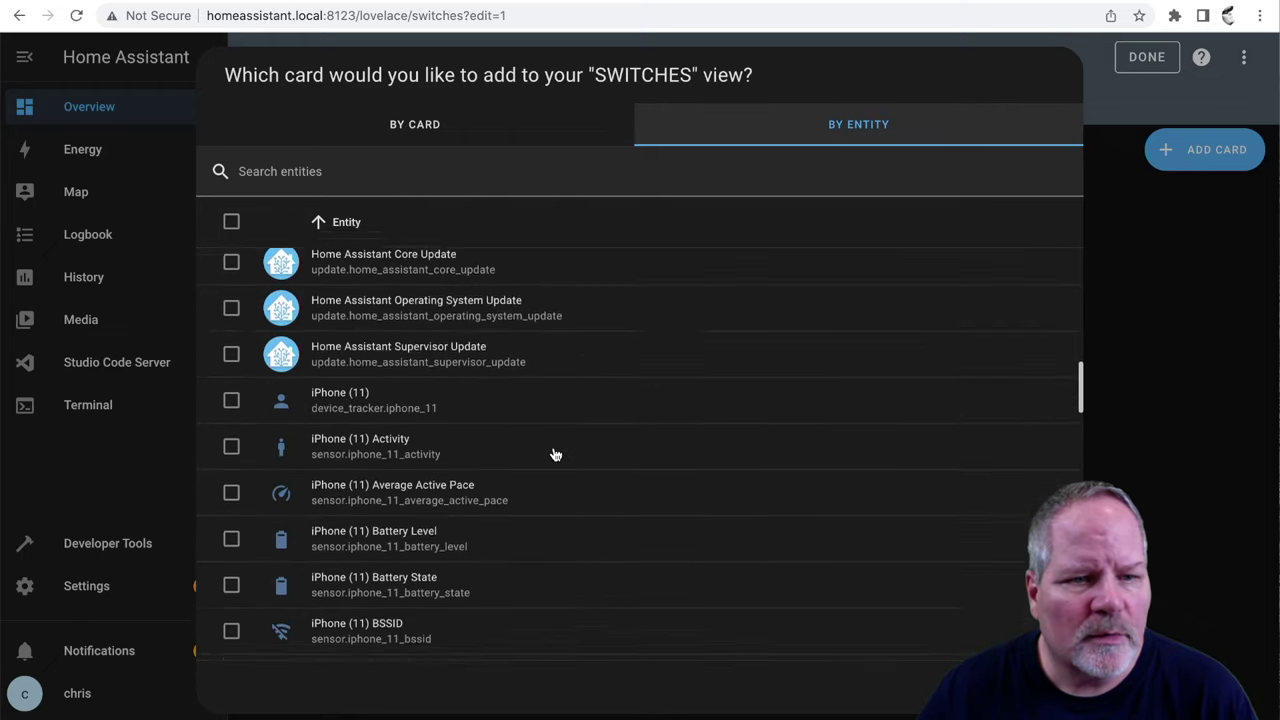
scroll(555, 455, down, 10)
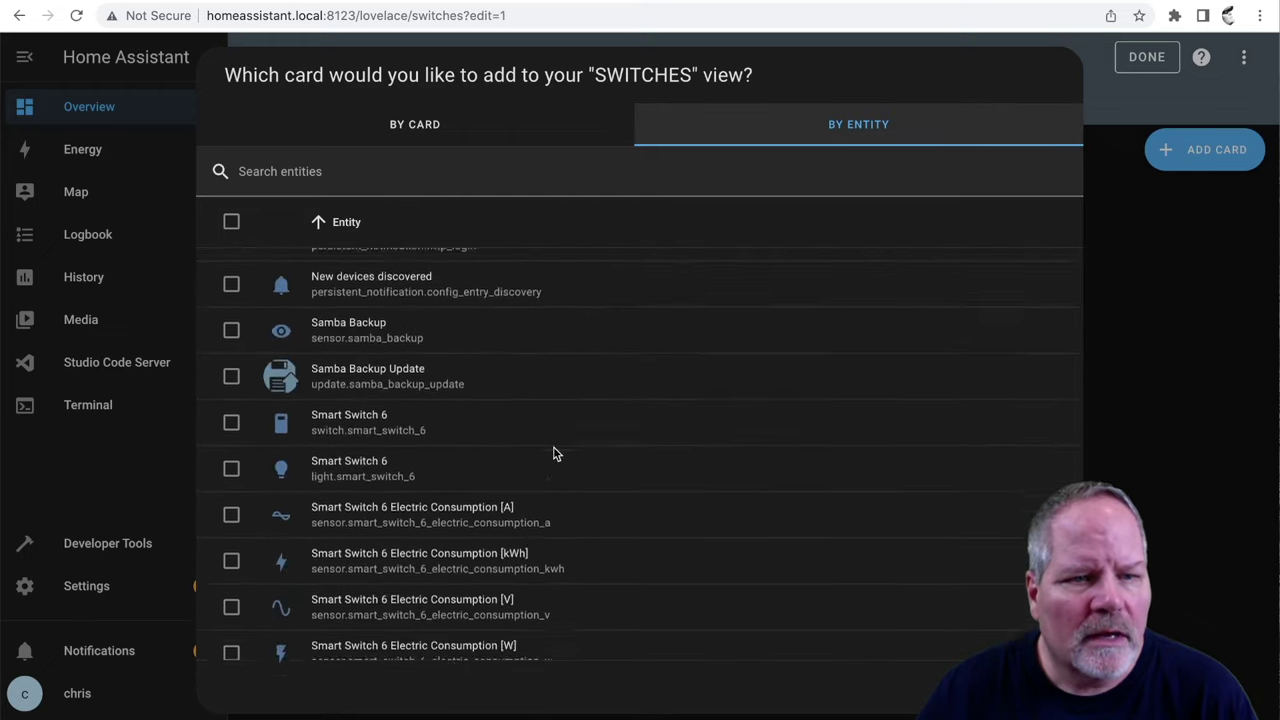
scroll(555, 455, down, 3)
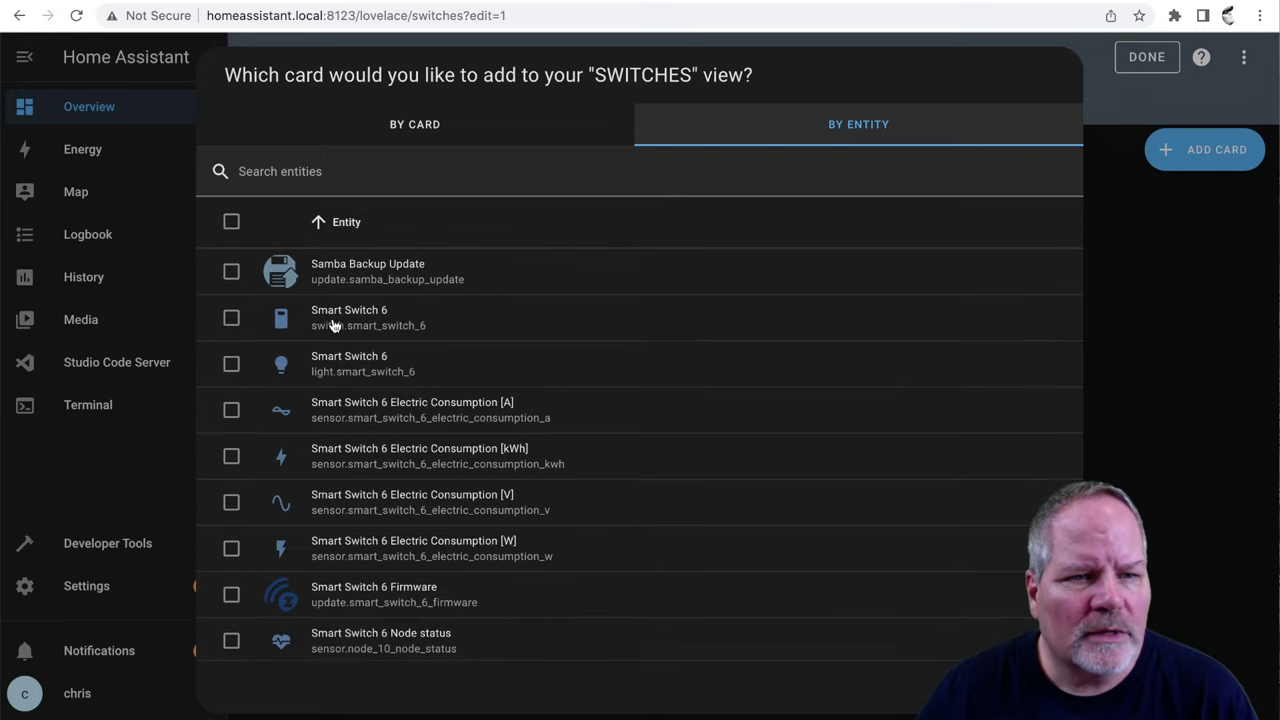
click(231, 320)
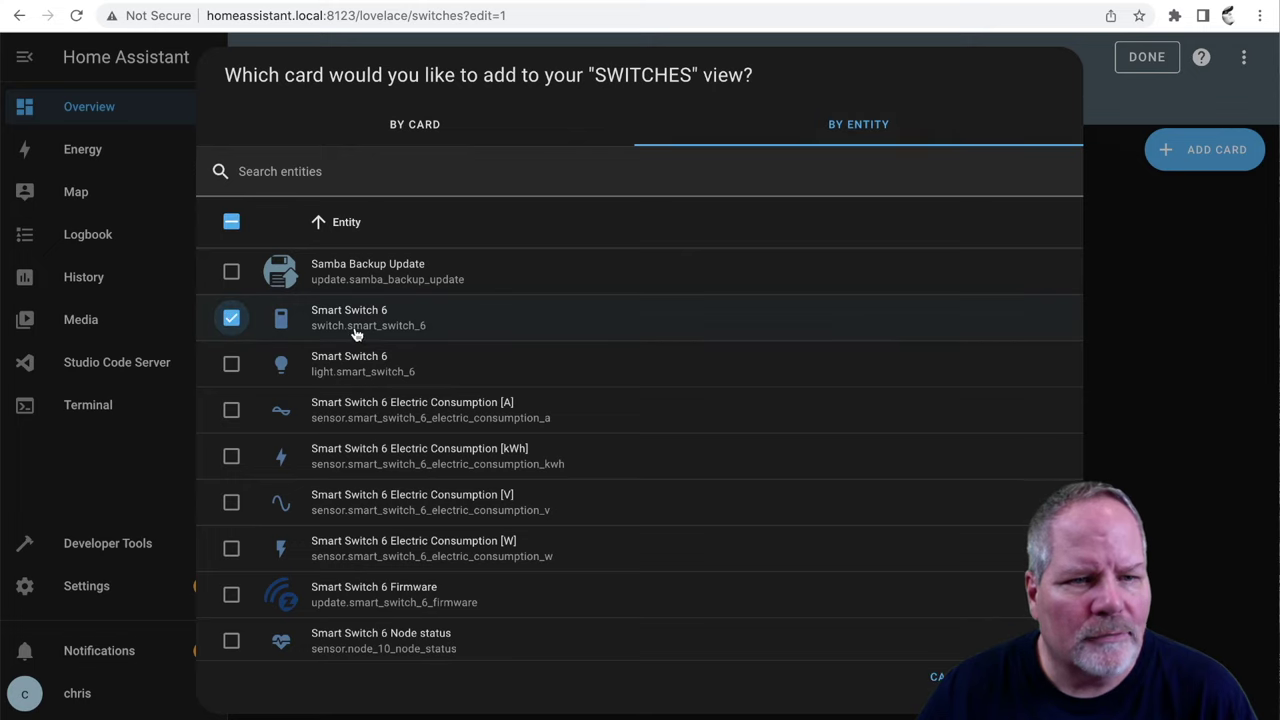
- Also select the Third Reality, Inc 3RSP019BZ Switch entity and add the suggested card to the dashboard
scroll(672, 394, down, 3)
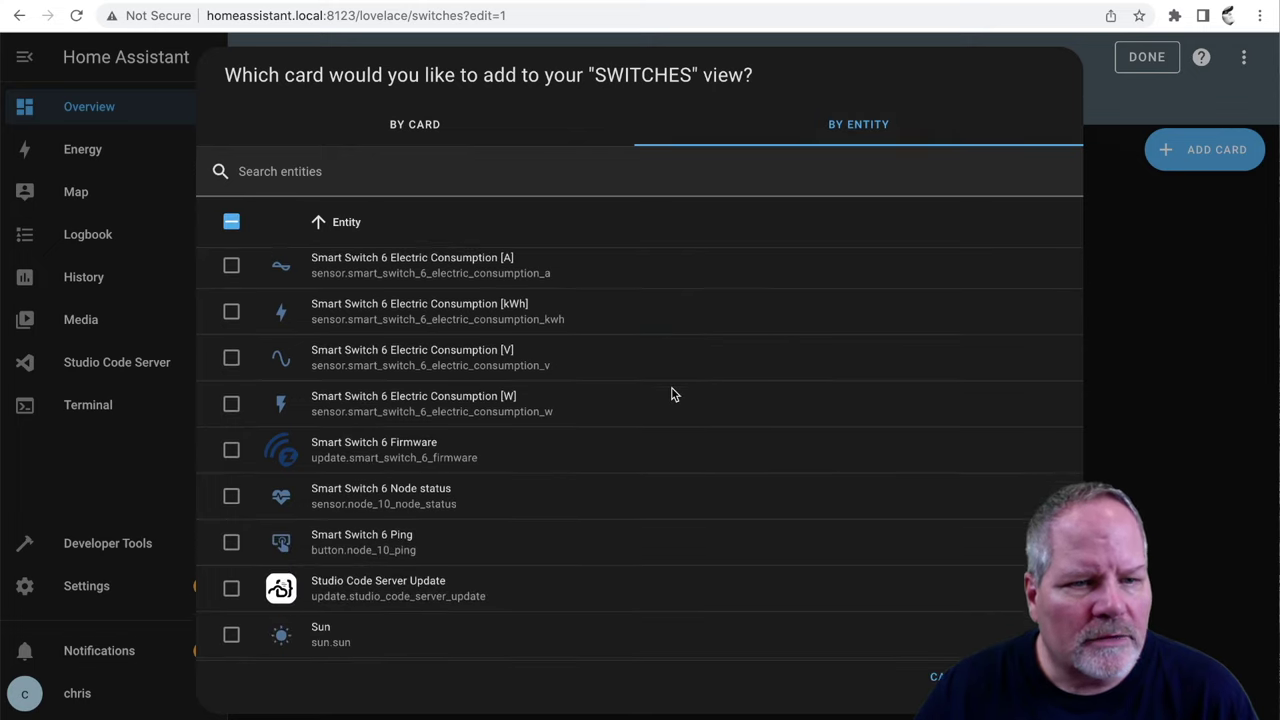
scroll(672, 394, down, 3)
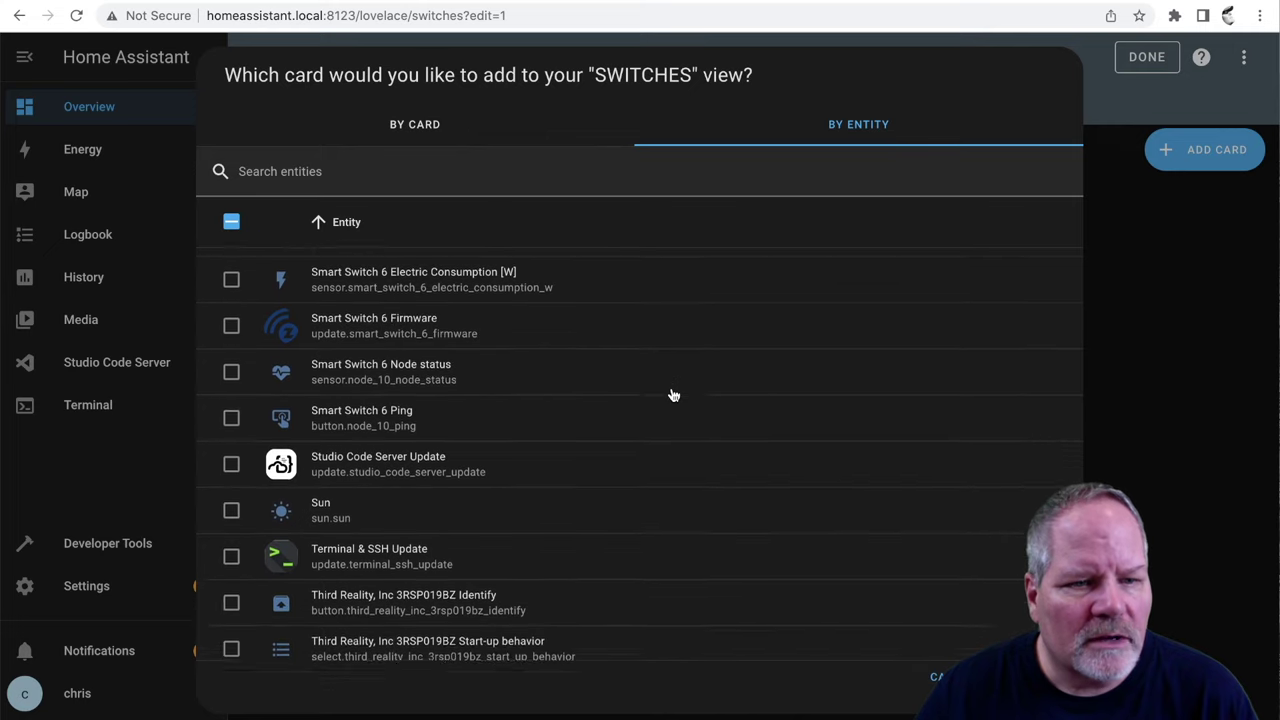
scroll(673, 395, down, 3)
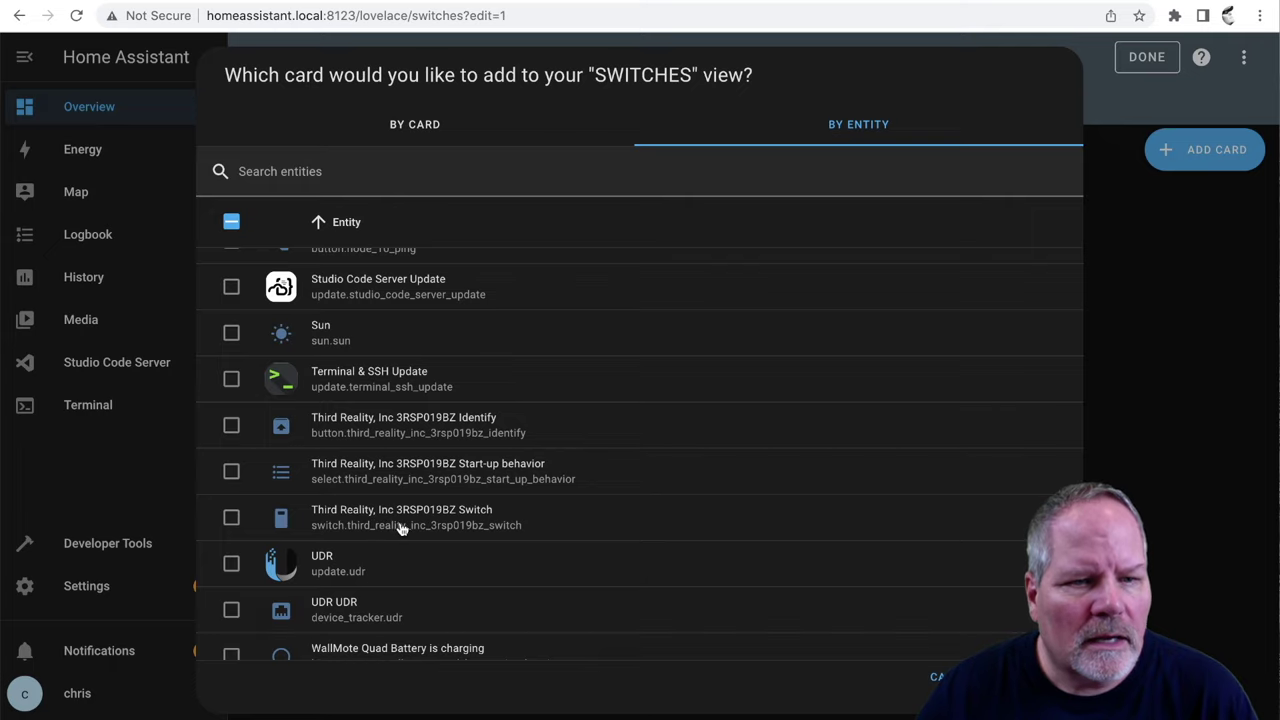
click(231, 518)
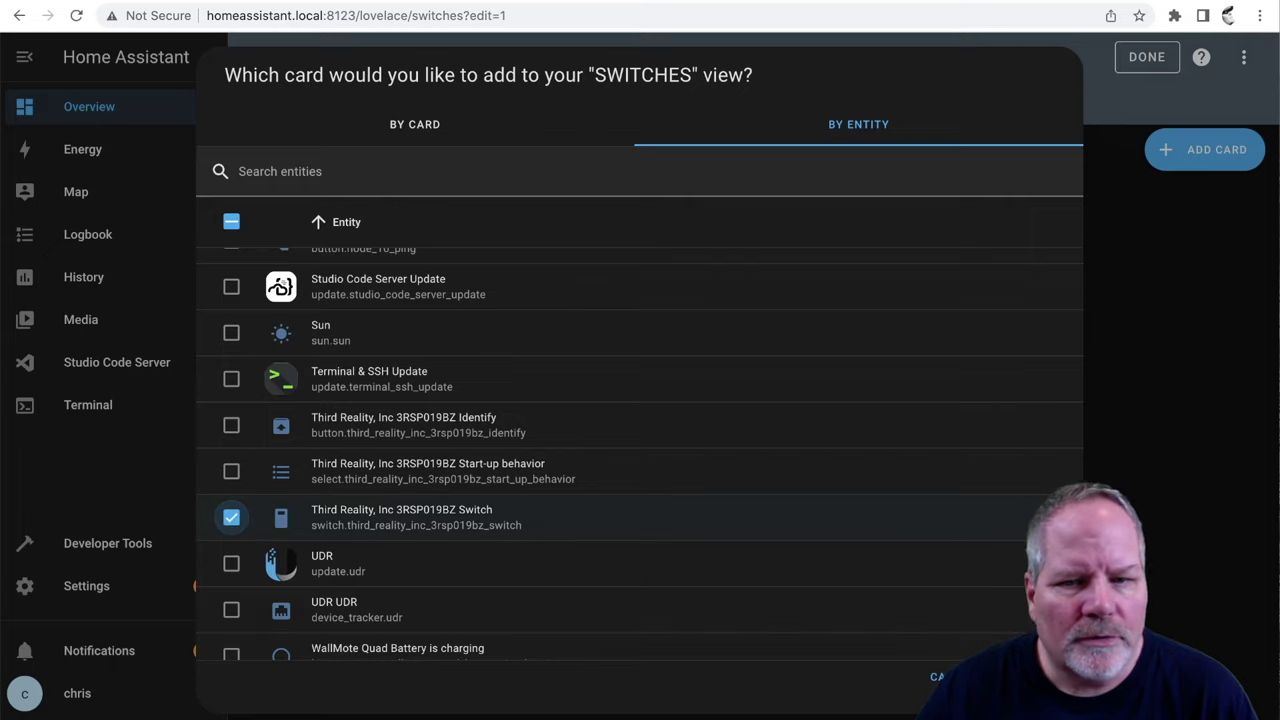
click(1040, 676)
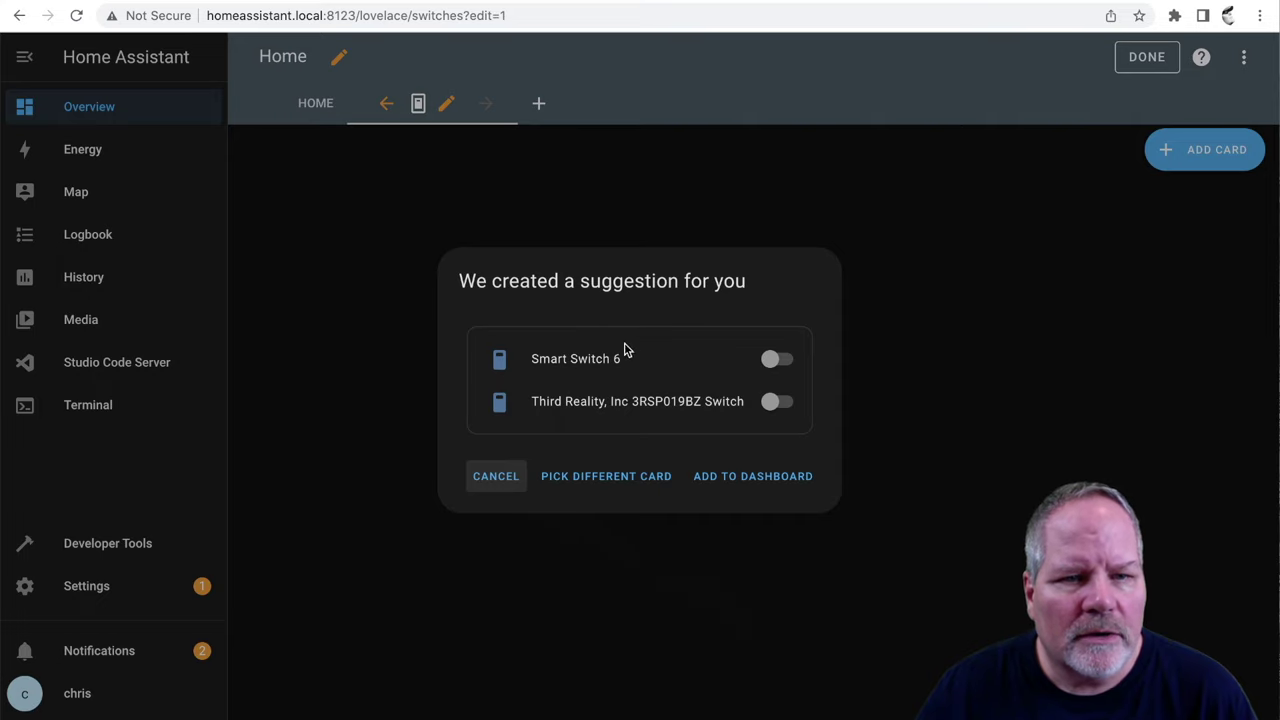
click(760, 478)
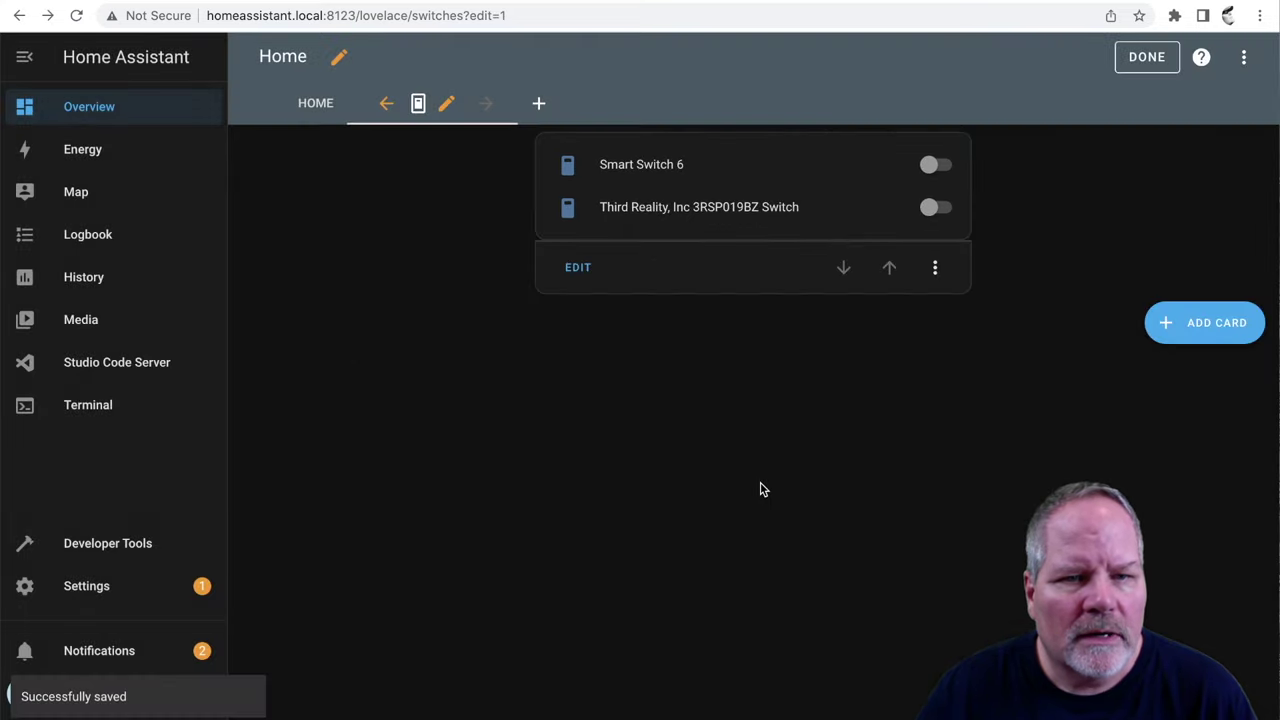
- Test the new card by turning Smart Switch 6 and the Third Reality switch on and off again
click(938, 166)
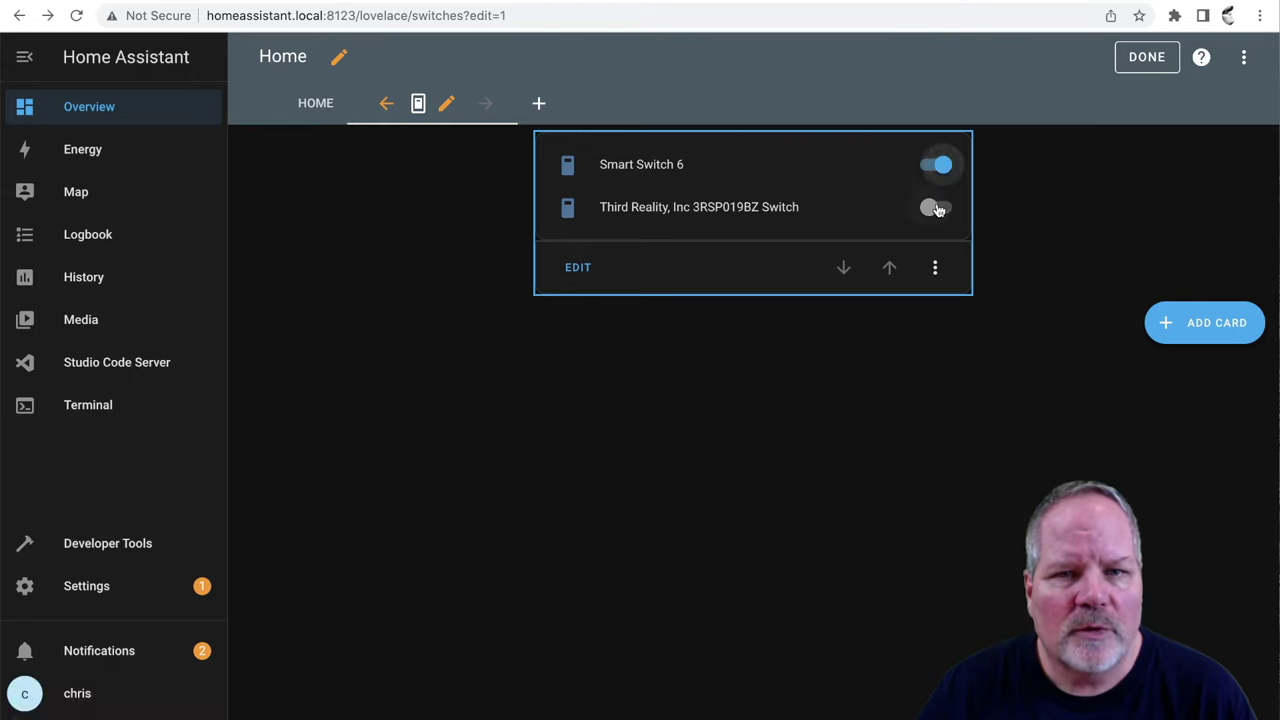
click(938, 208)
click(940, 208)
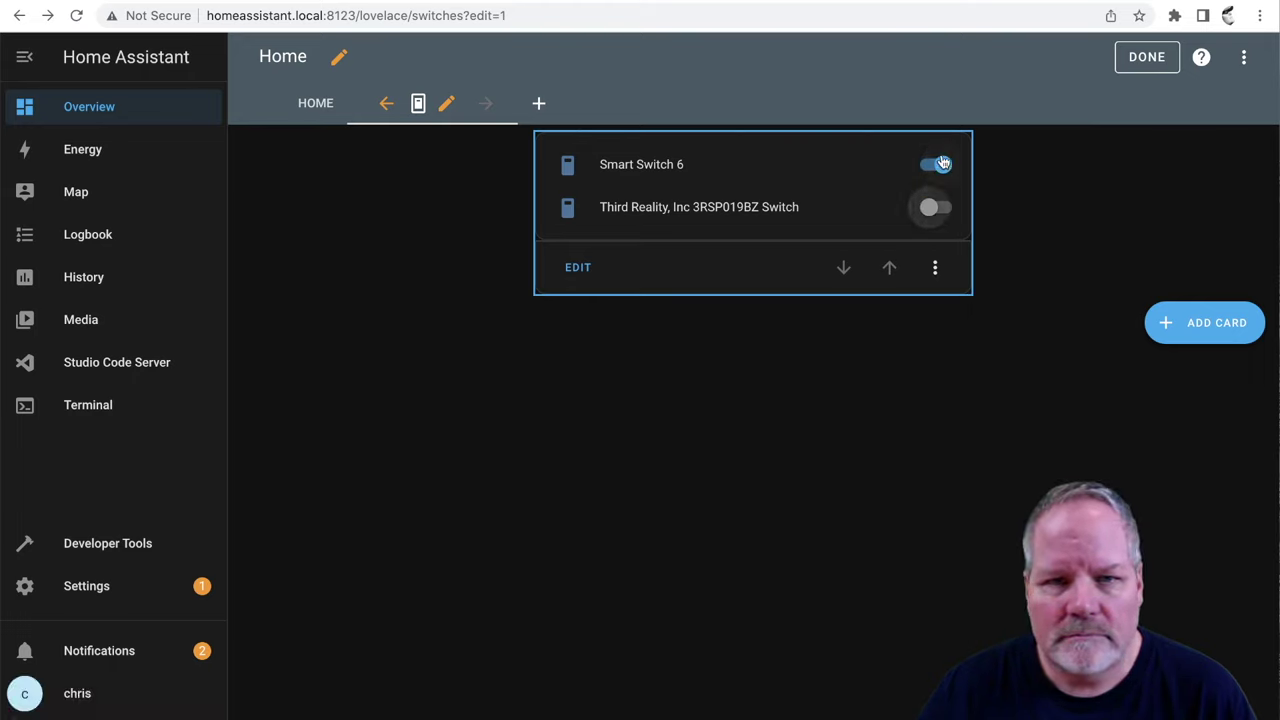
click(940, 164)
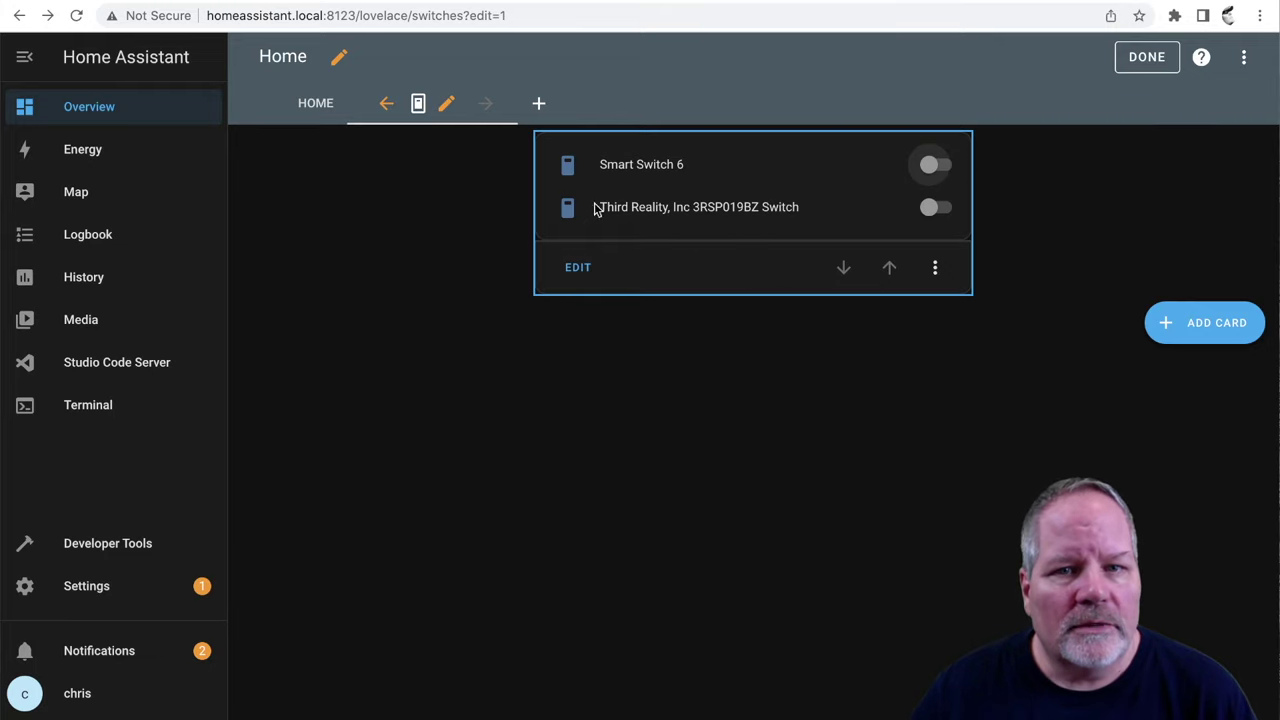
- Add a Weather Forecast card to the SWITCHES view, moving it above the switches card and back below it
click(1205, 322)
scroll(634, 397, down, 5)
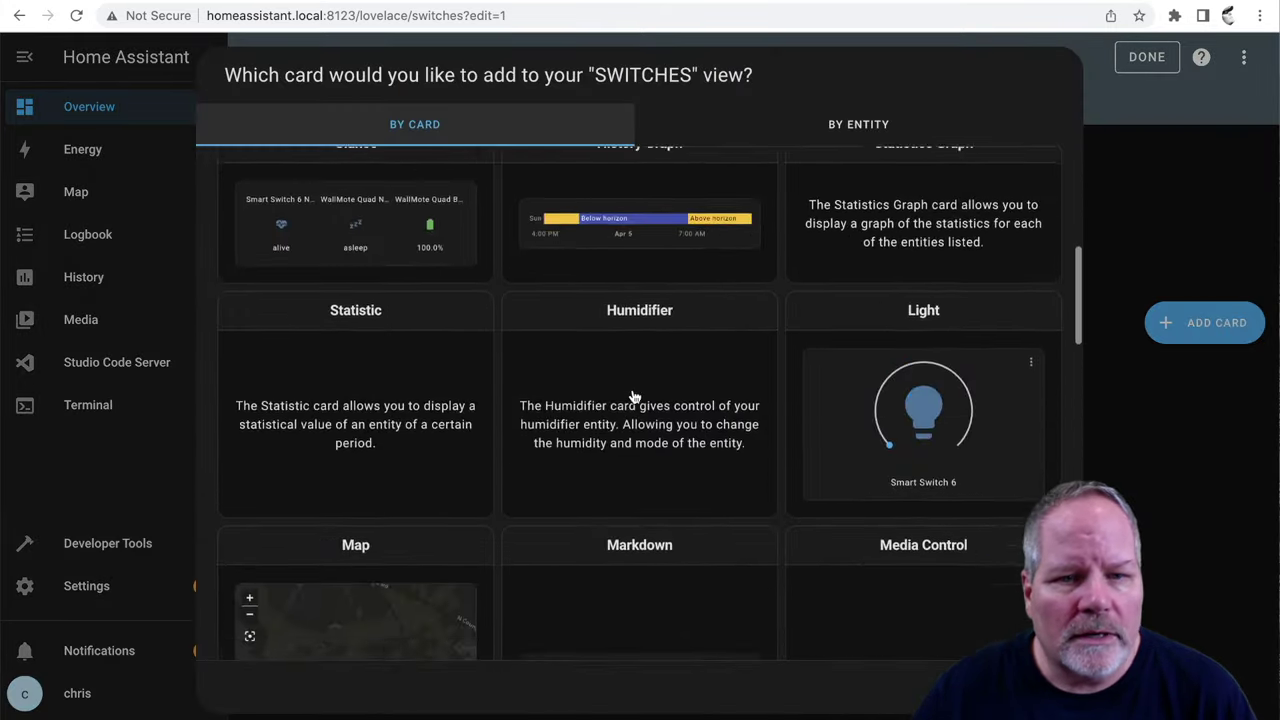
scroll(634, 397, down, 6)
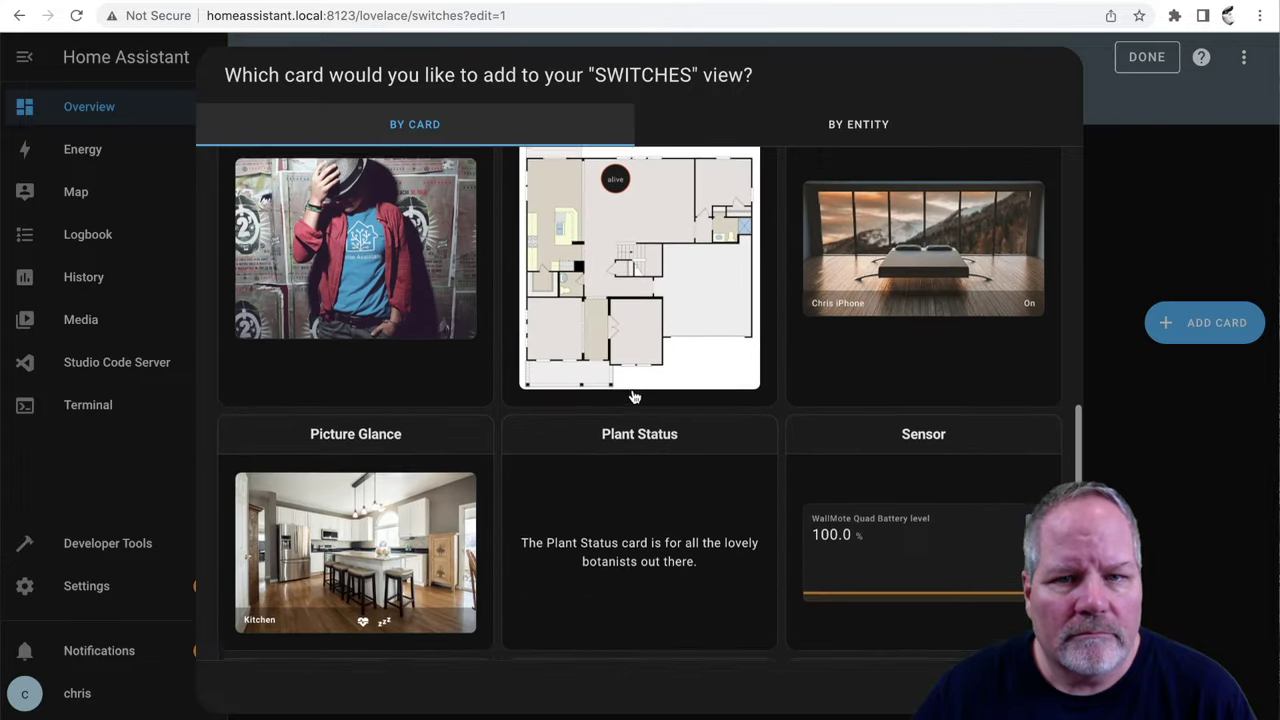
scroll(634, 397, down, 5)
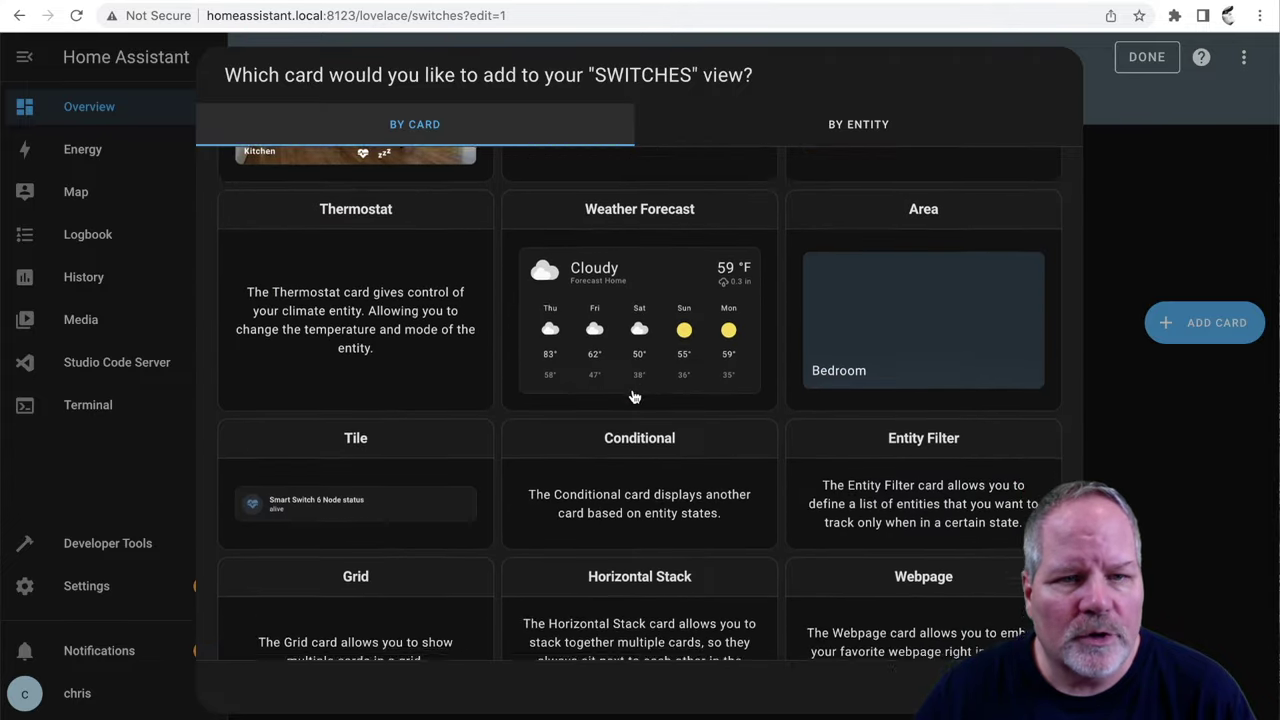
click(631, 266)
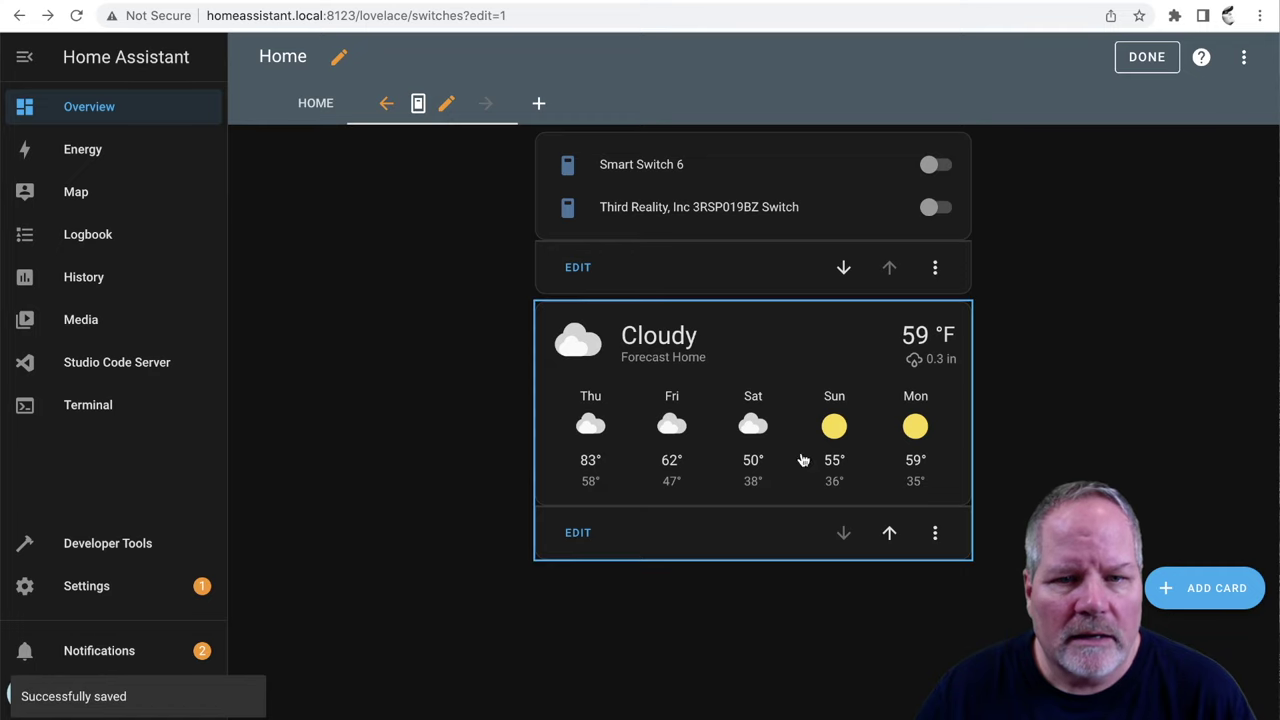
click(889, 532)
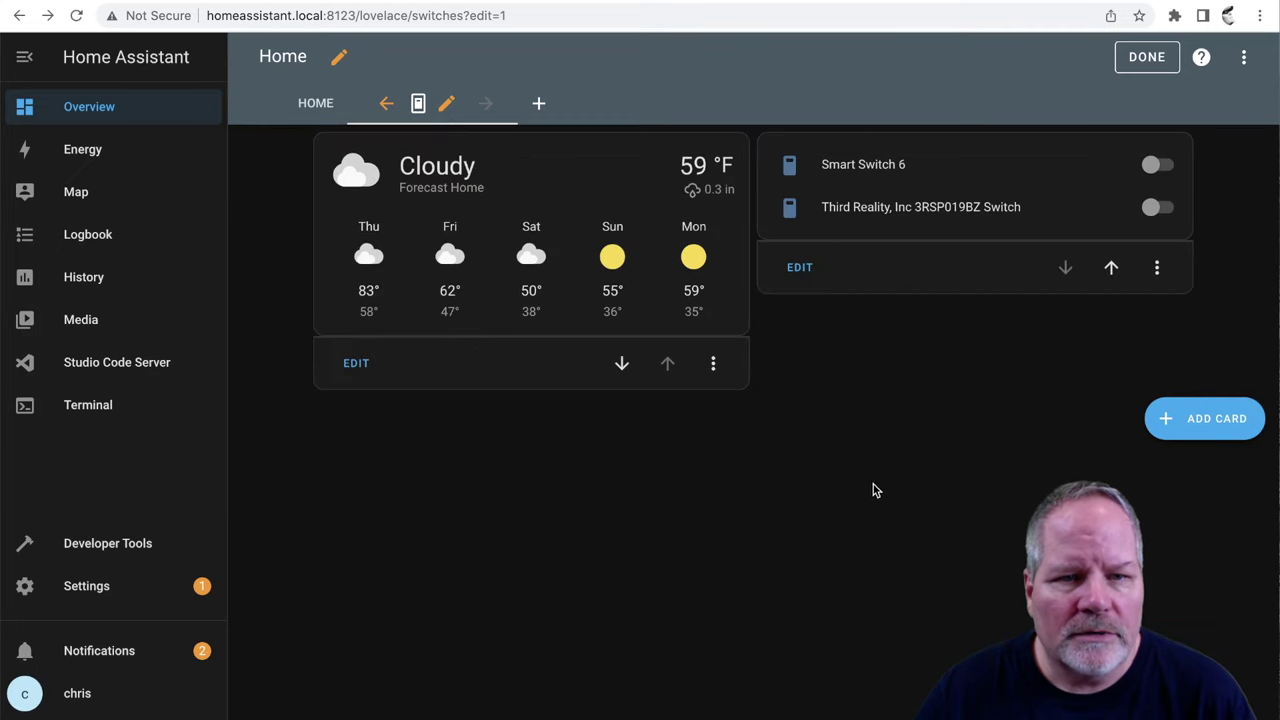
click(622, 363)
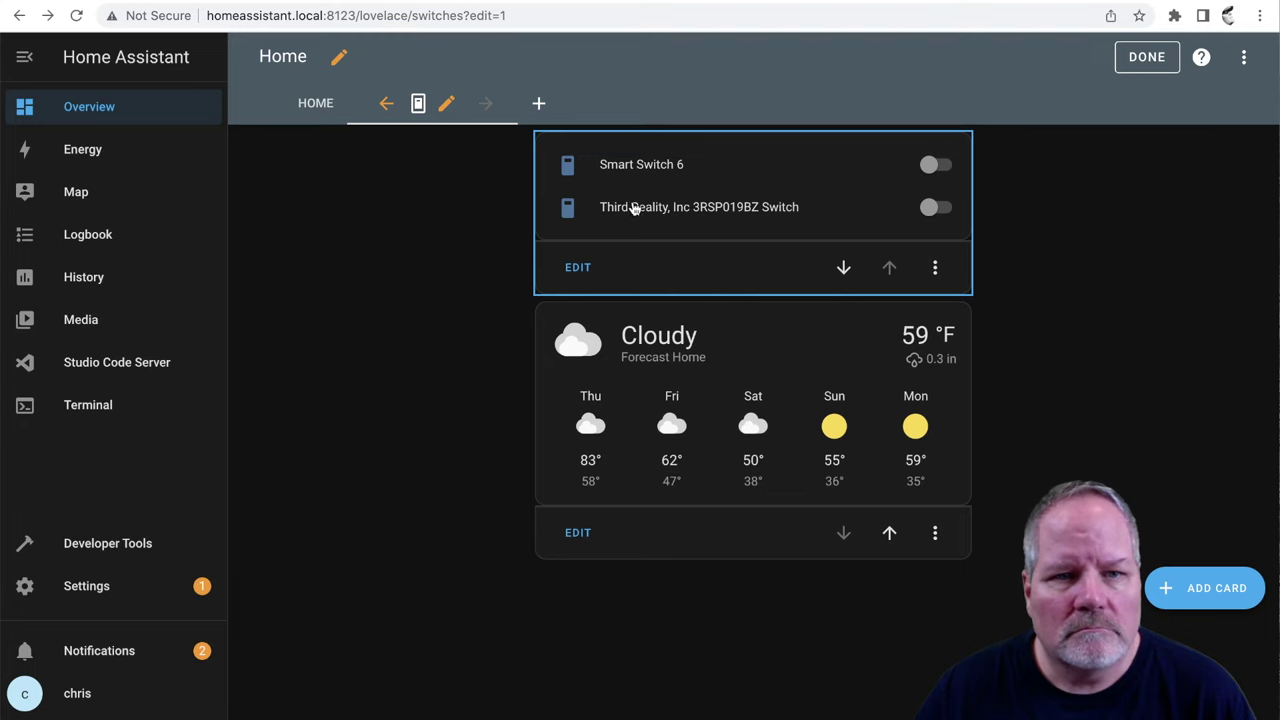
- Edit the switches card and set the display name of the Smart Switch 6 entity to Bulb 1
click(577, 269)
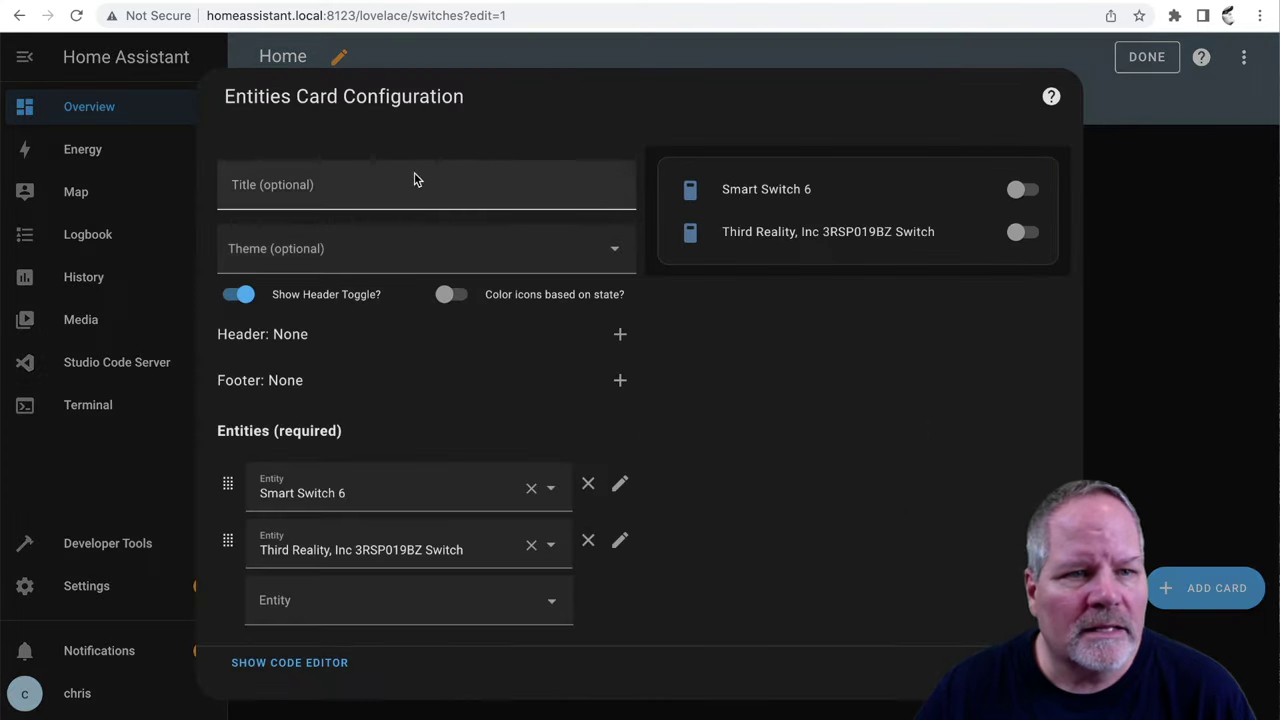
click(429, 491)
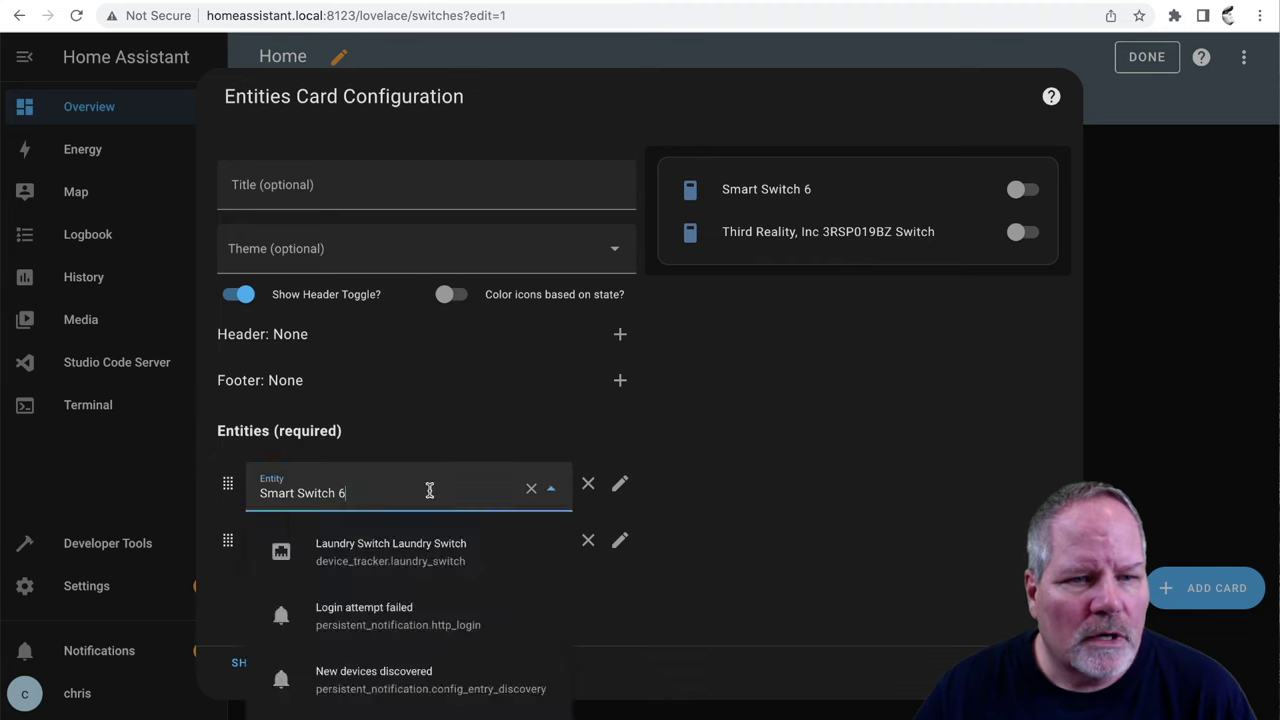
click(620, 483)
click(300, 305)
text(Bulb 1)
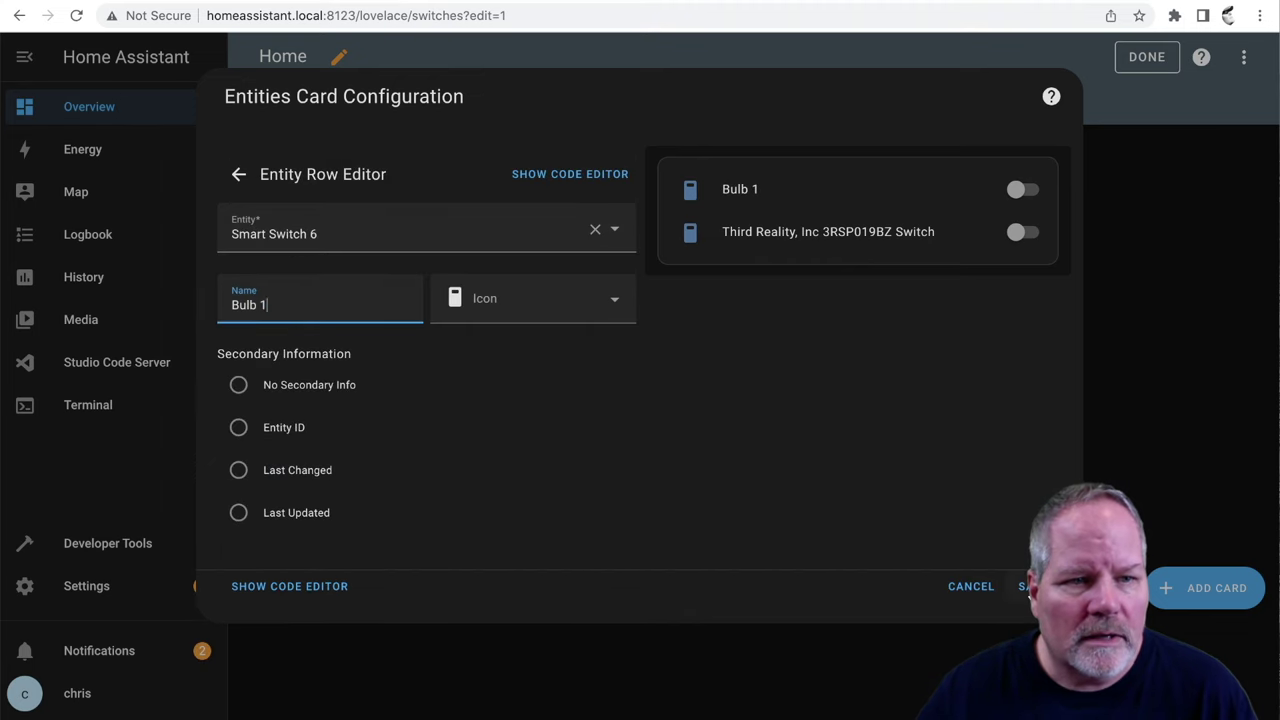
- Set the display name of the Third Reality, Inc 3RSP019BZ Switch entity to Bulb 2 and save the card
click(238, 174)
click(620, 537)
click(300, 305)
text(Bu)
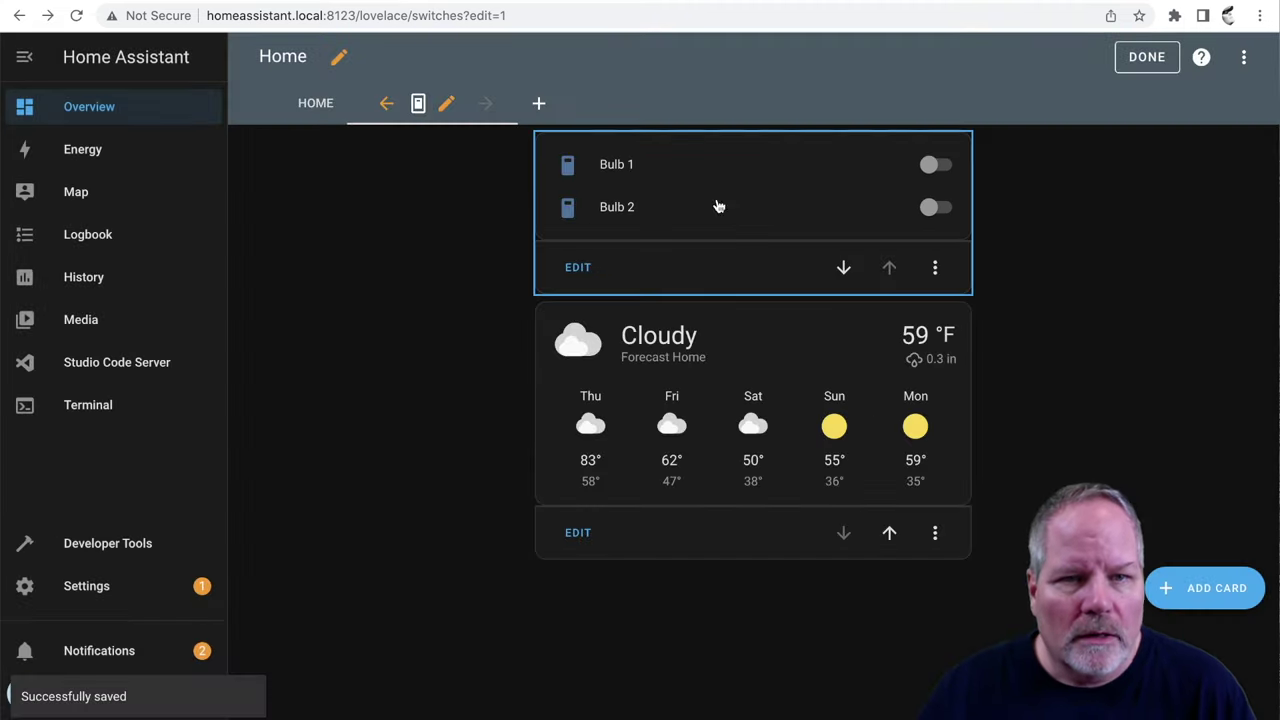
- Test Bulb 1 and Bulb 2 by turning each on and off again, and finish editing the dashboard
click(934, 164)
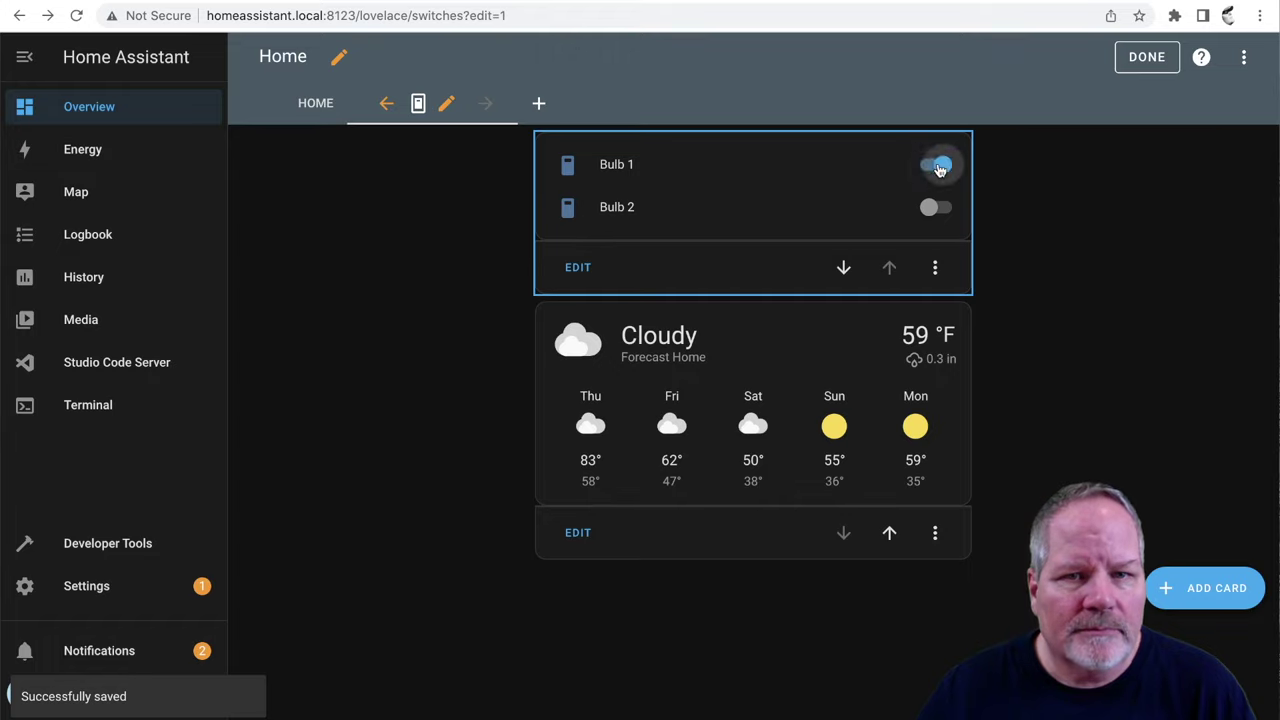
click(937, 209)
click(934, 165)
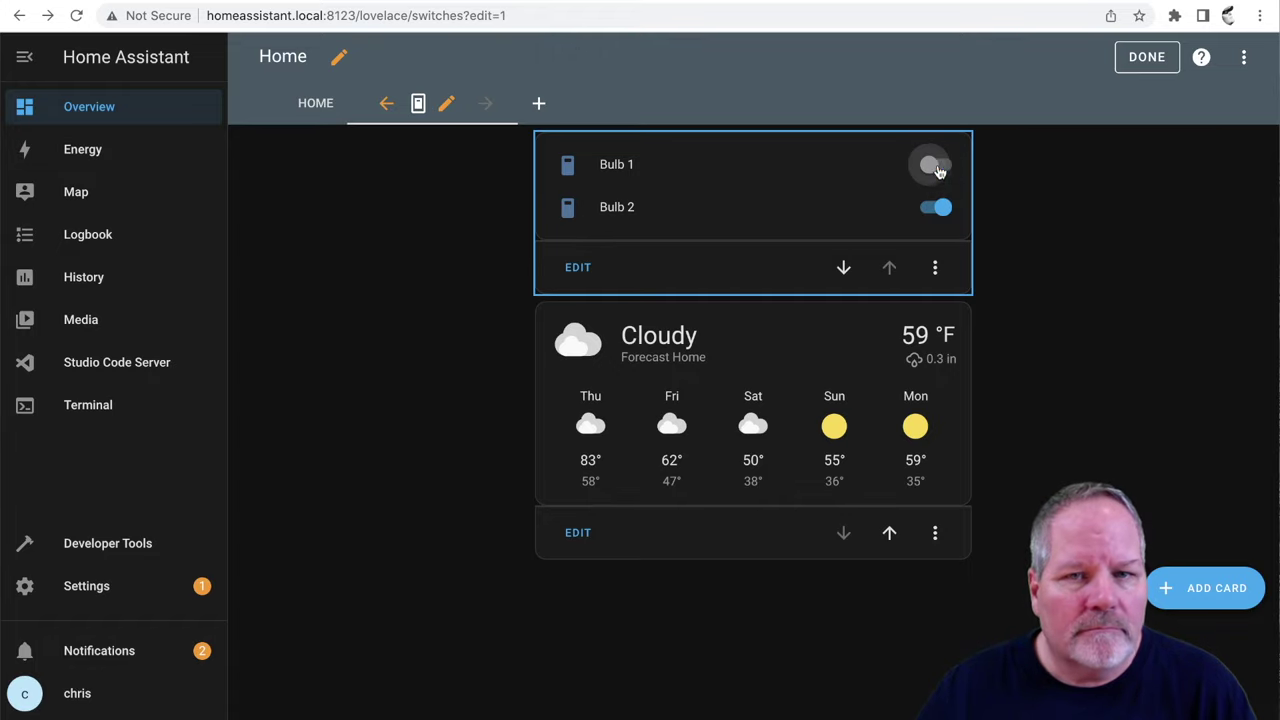
click(935, 208)
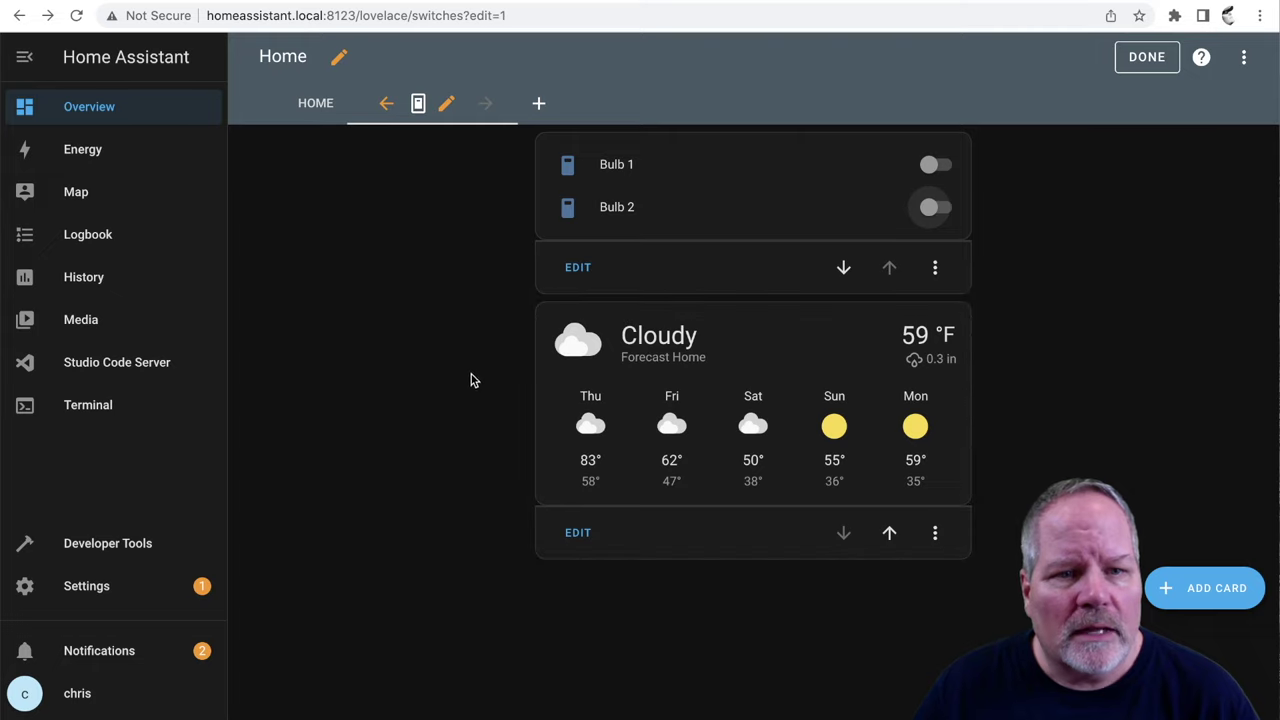
click(1147, 57)
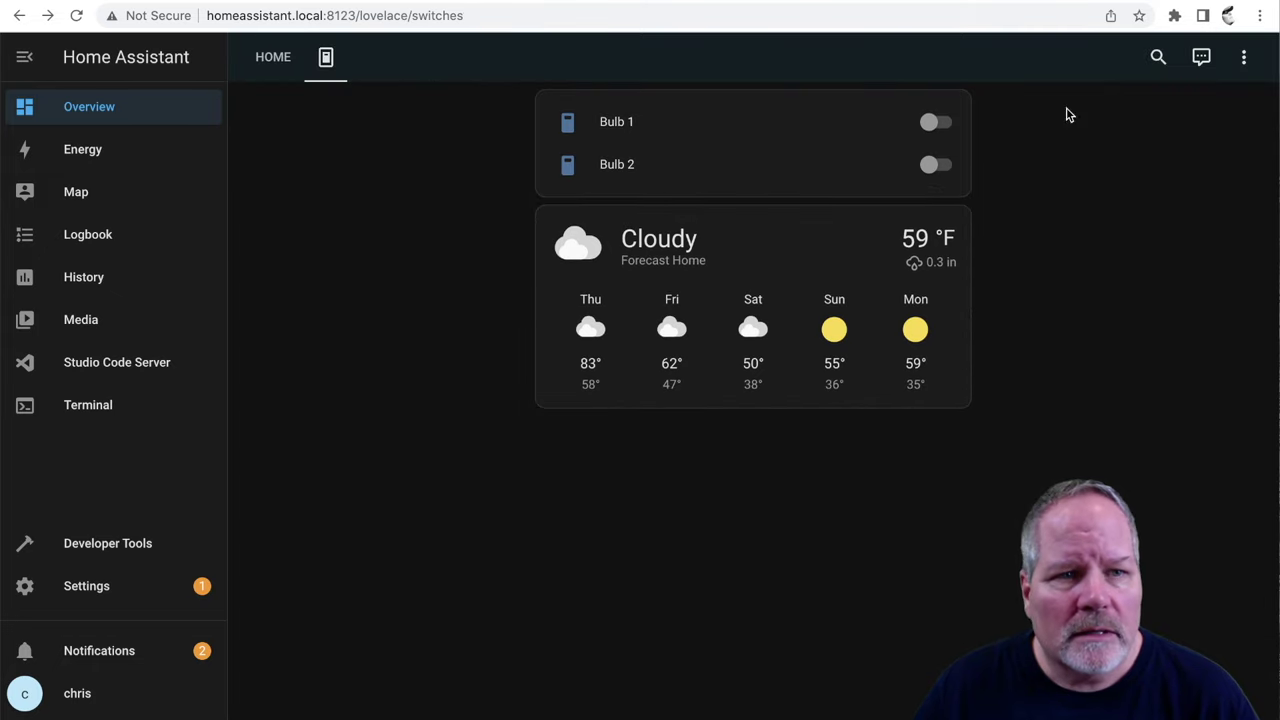
- Delete the WallMote Quad card from the HOME view and finish editing the dashboard
click(268, 62)
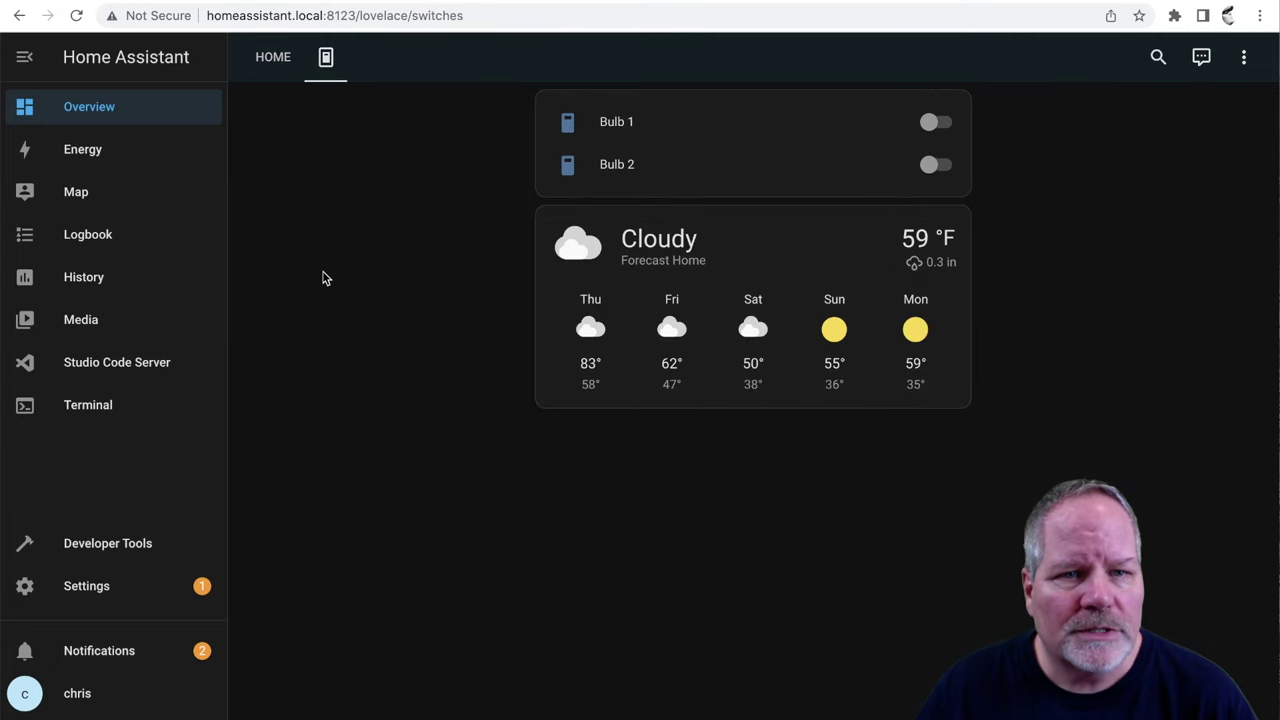
key(alt+Left)
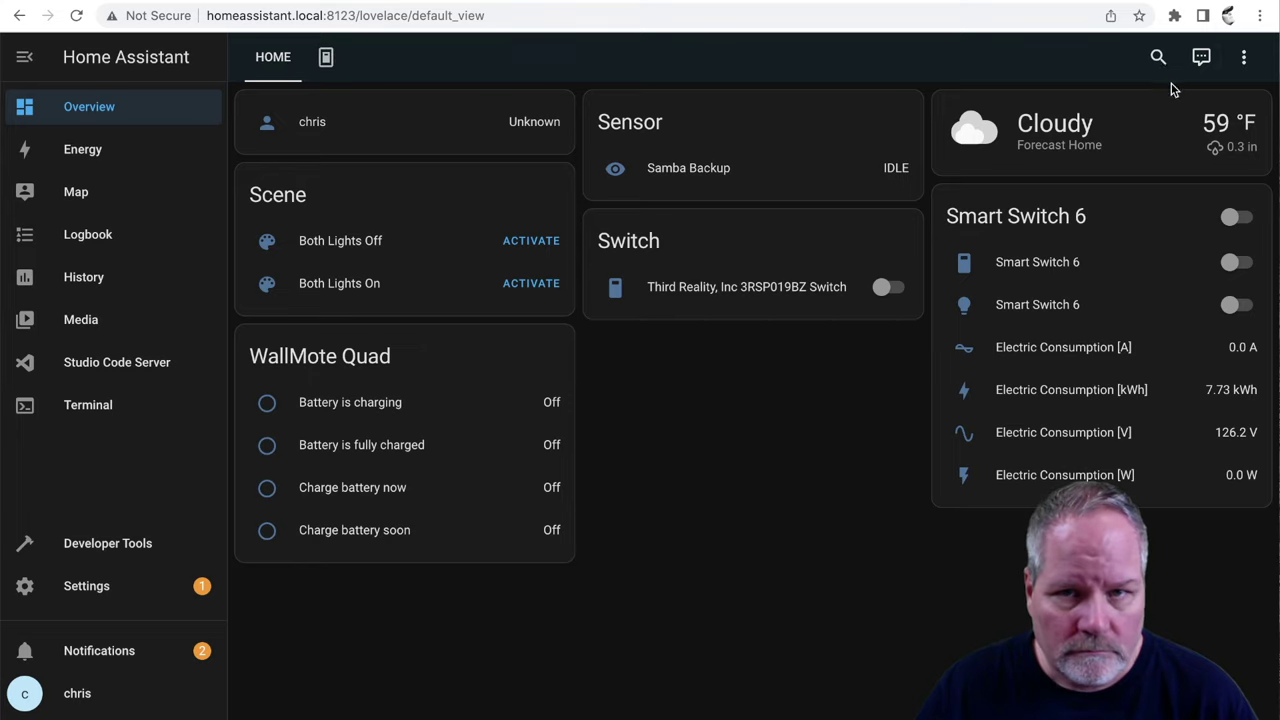
click(1246, 62)
click(1203, 104)
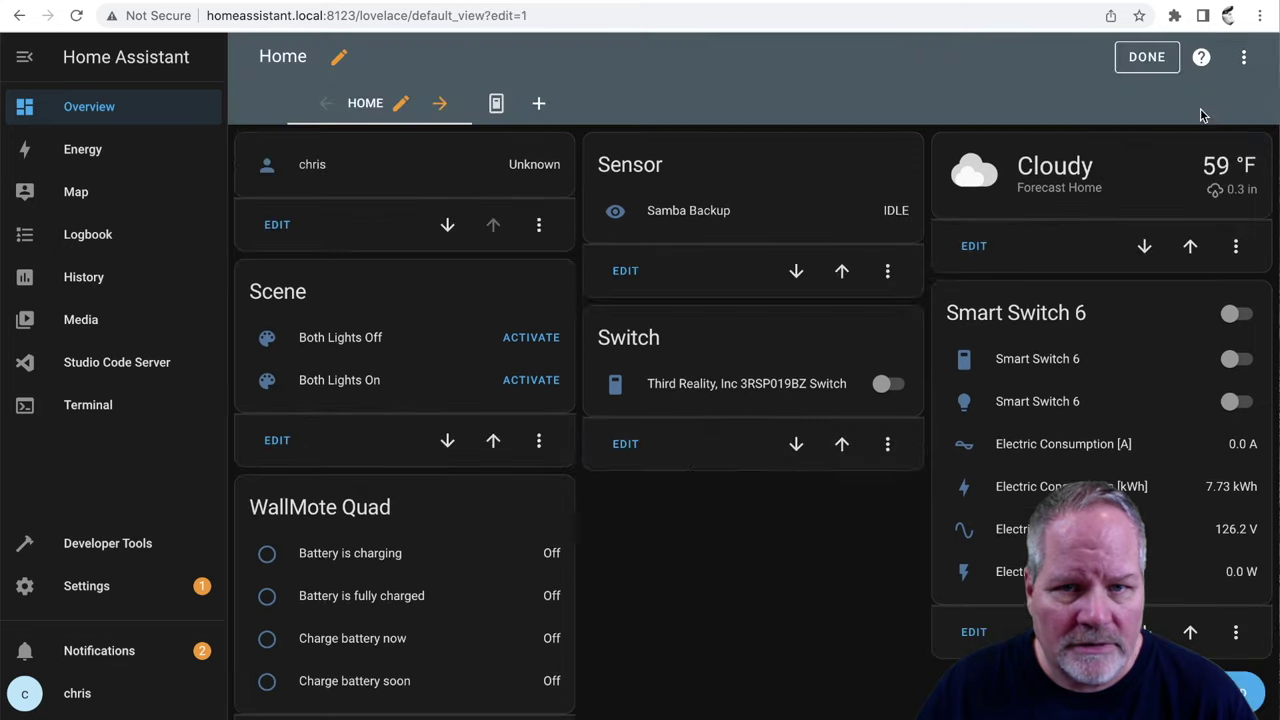
scroll(426, 540, down, 2)
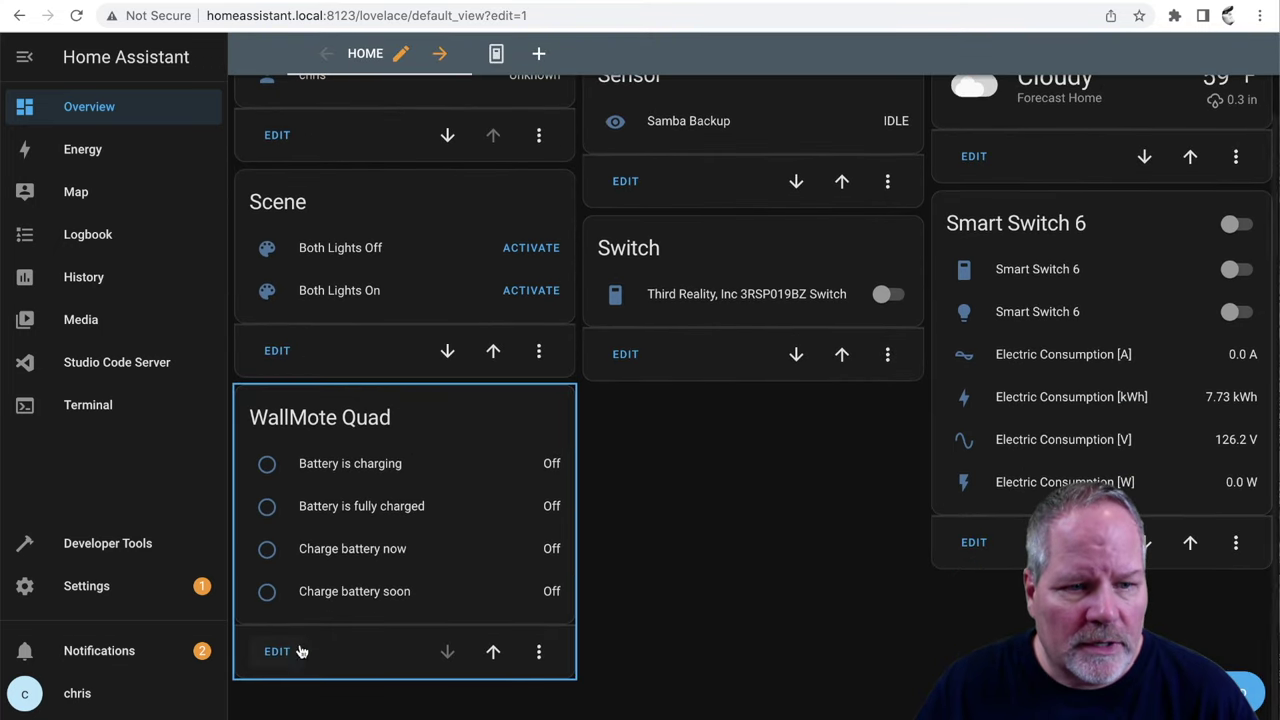
click(539, 652)
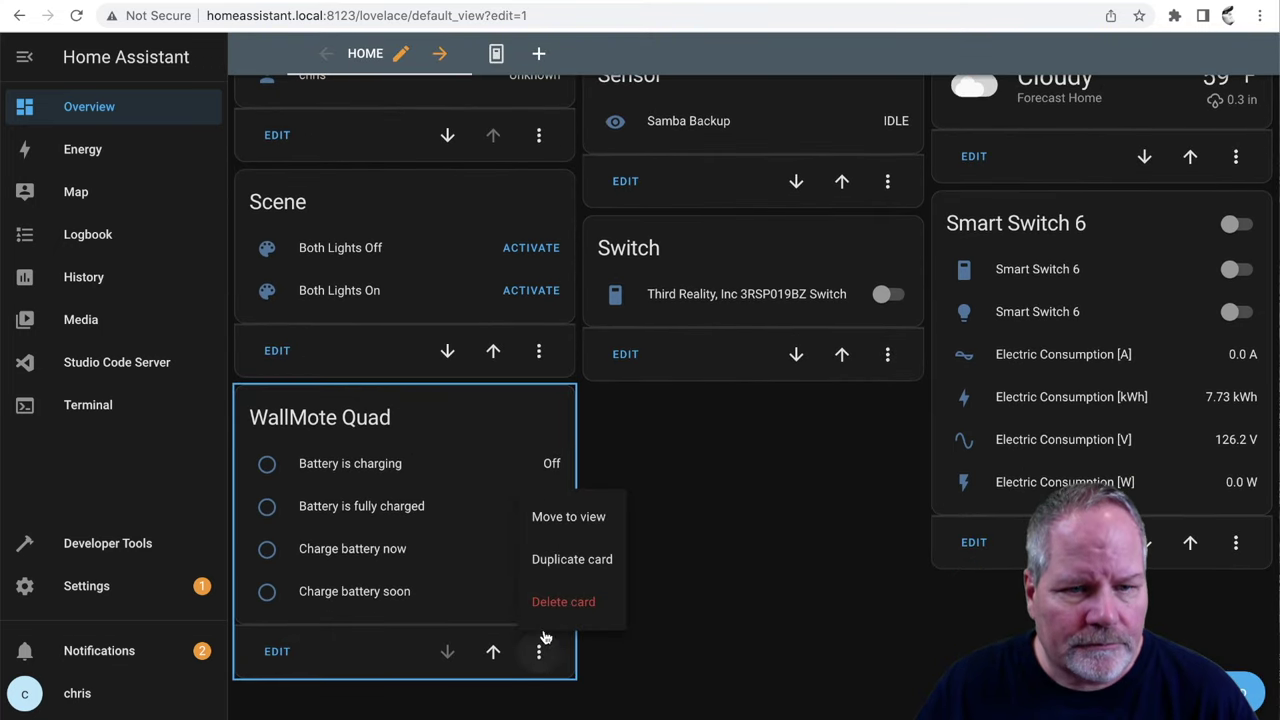
click(547, 604)
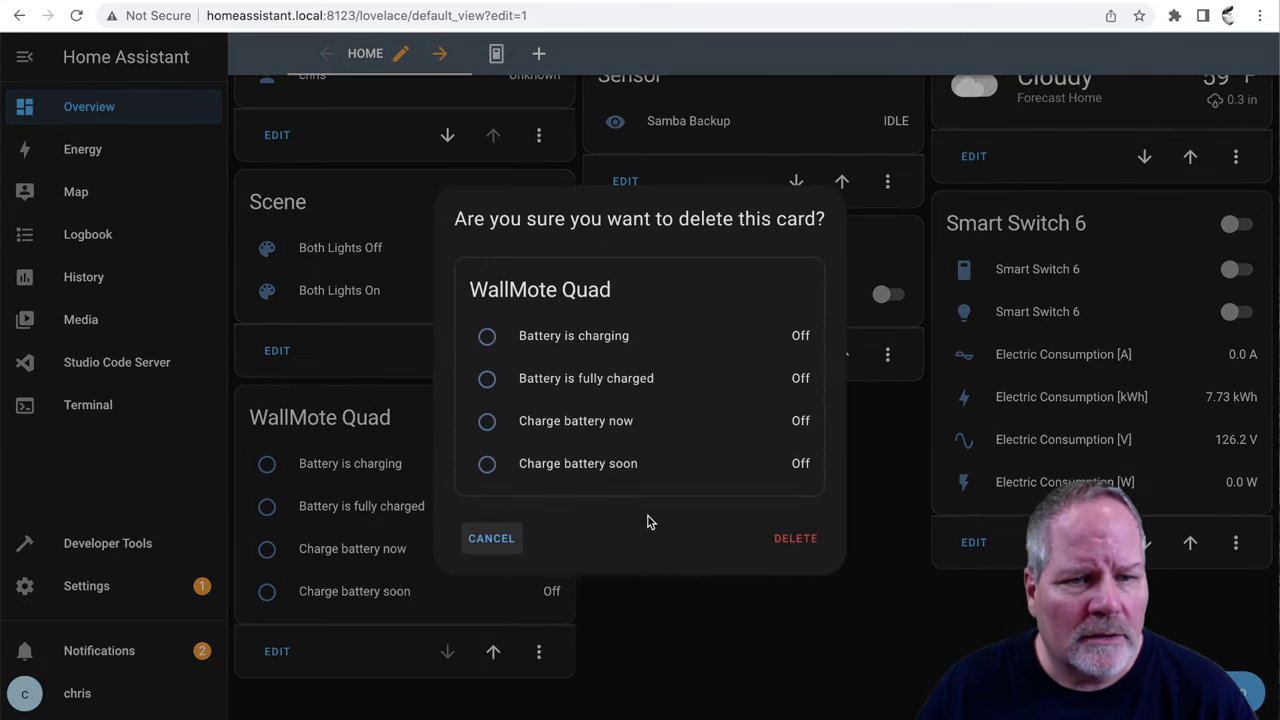
click(796, 539)
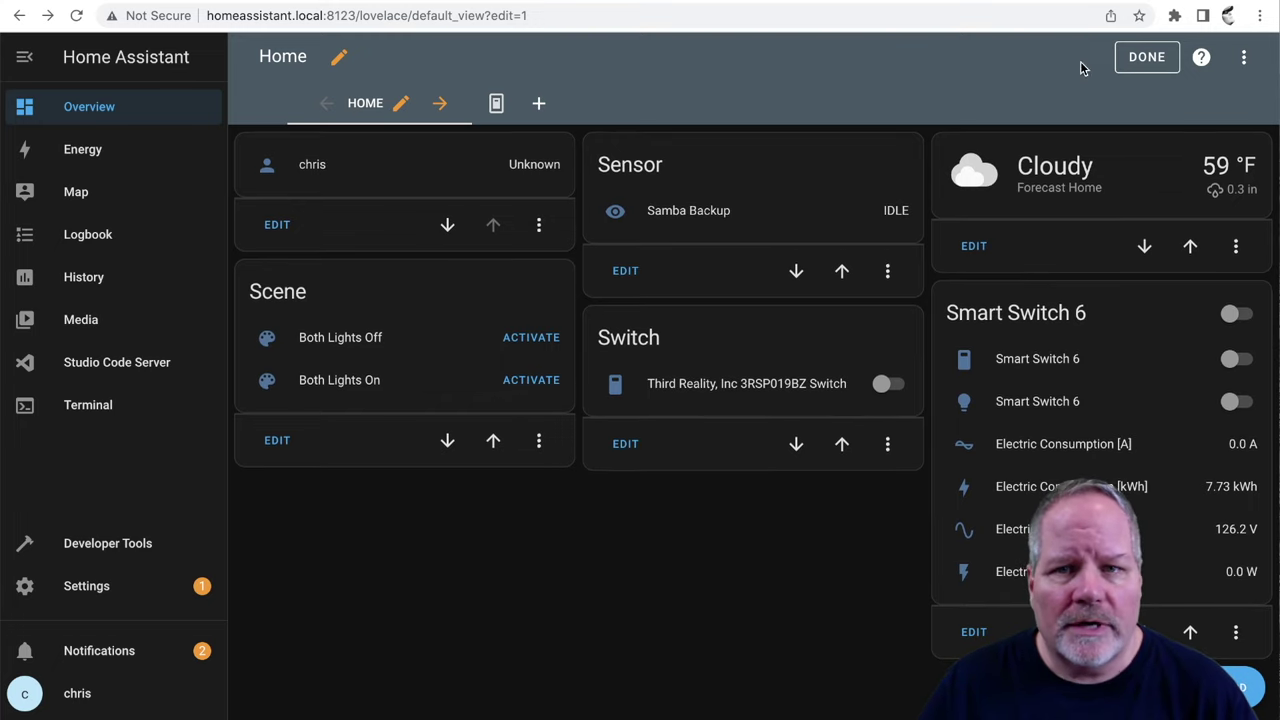
click(1136, 60)
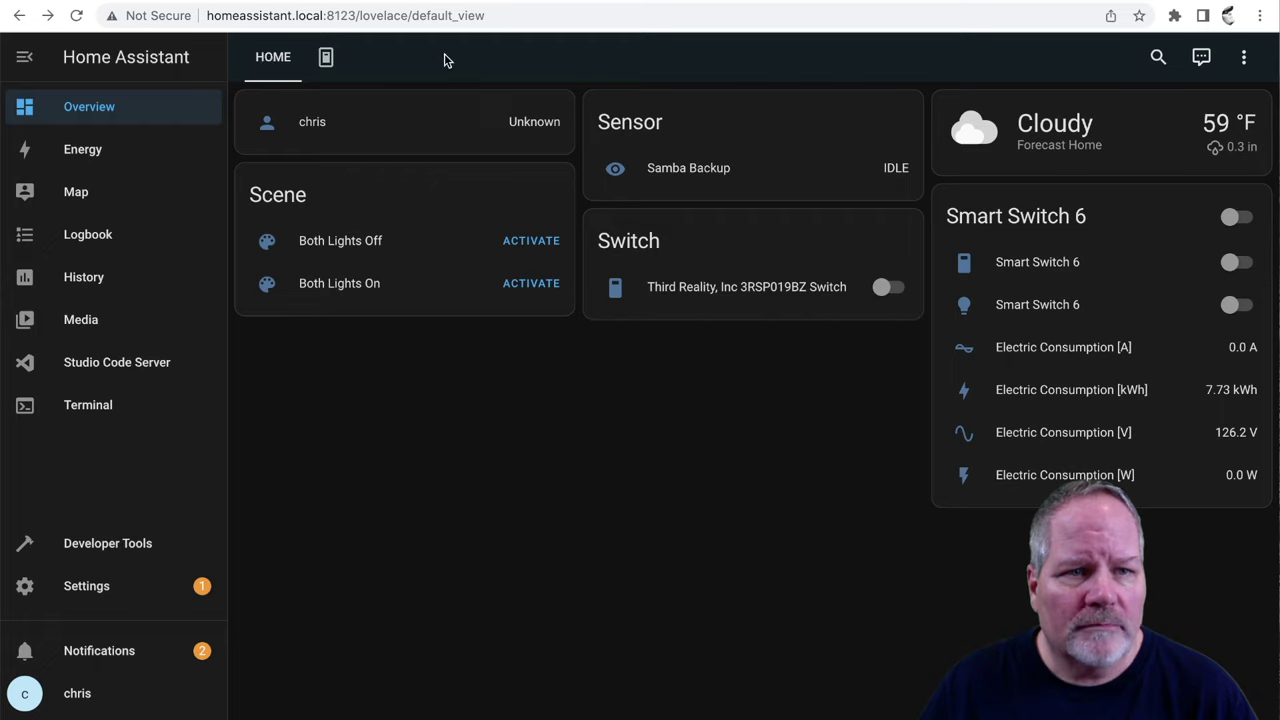
- Switch between the SWITCHES and HOME views to compare their contents and web addresses
click(326, 57)
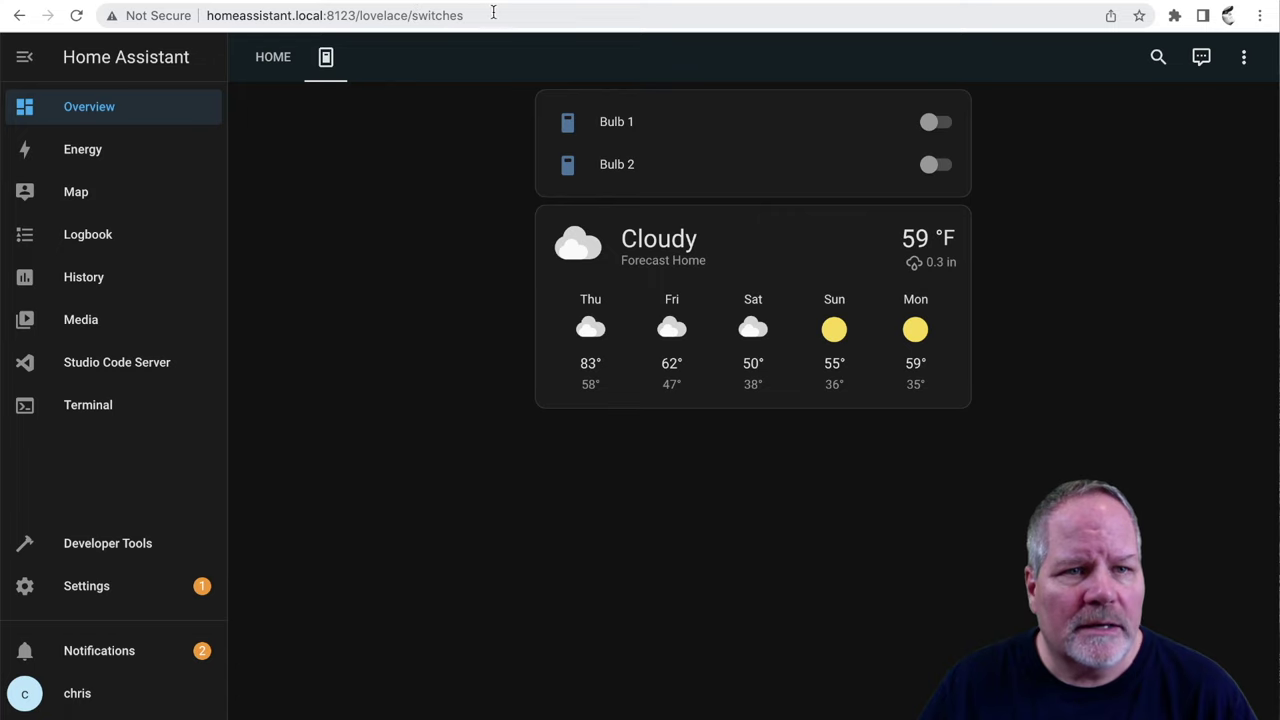
click(267, 62)
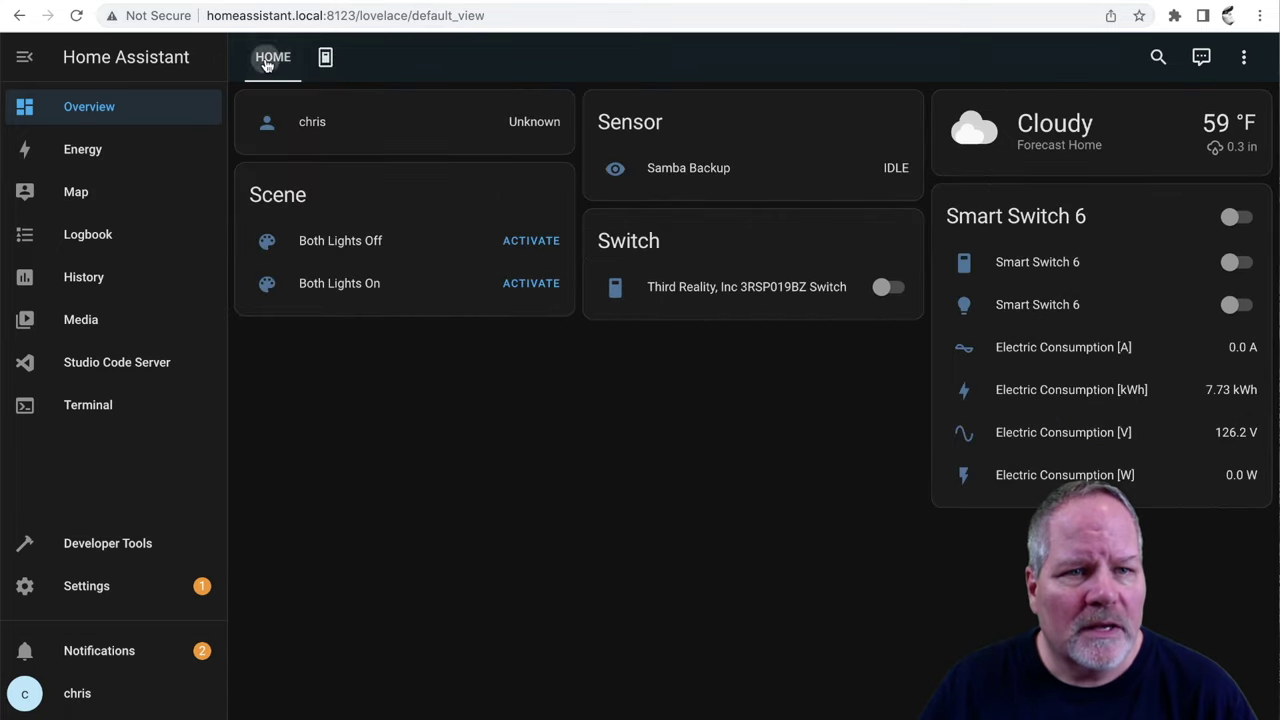
click(325, 57)
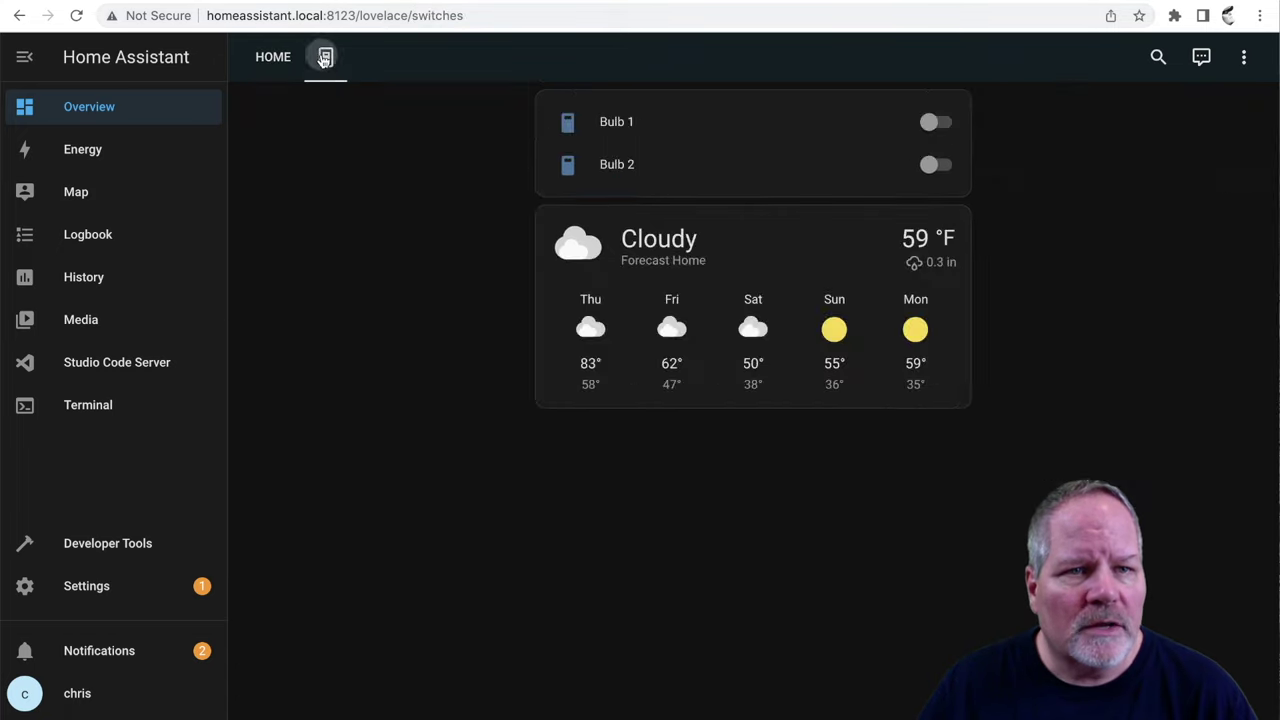
click(490, 13)
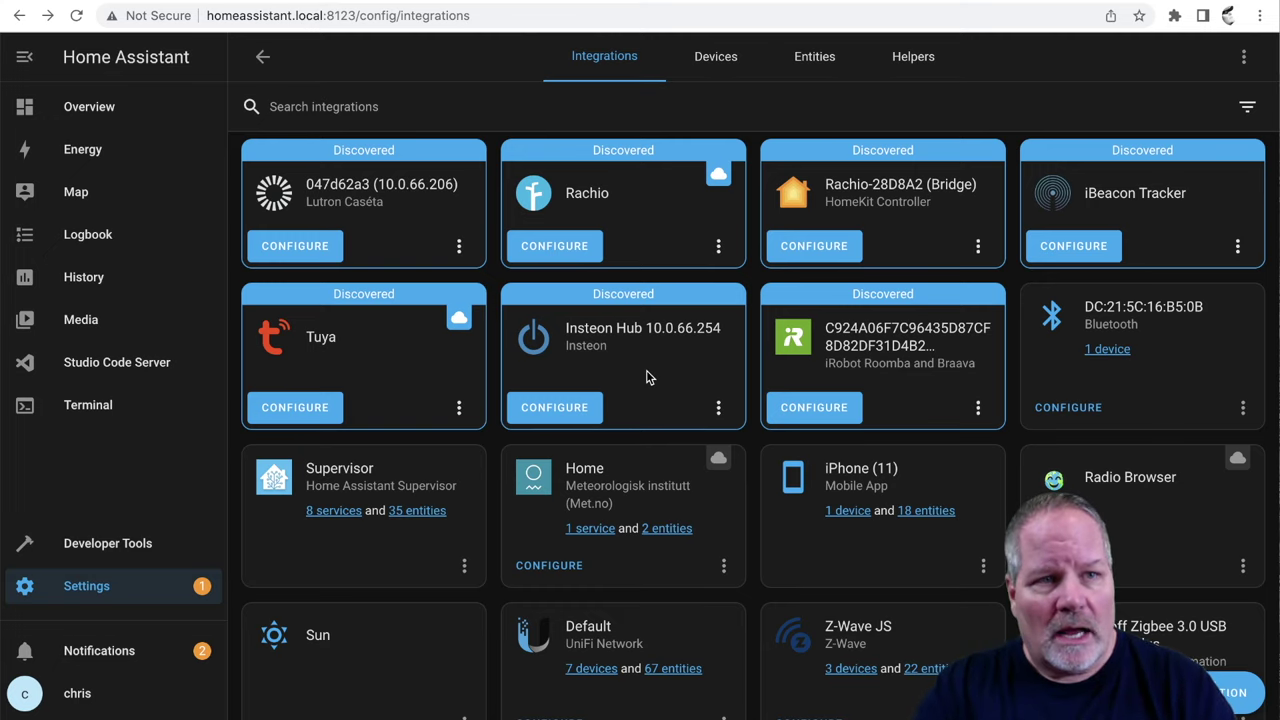
- Show the Insteon Dimmer Keypad, 8-Button shop page and the Amazon page for the Zooz ZEN32 scene controller
key(ctrl+Tab)
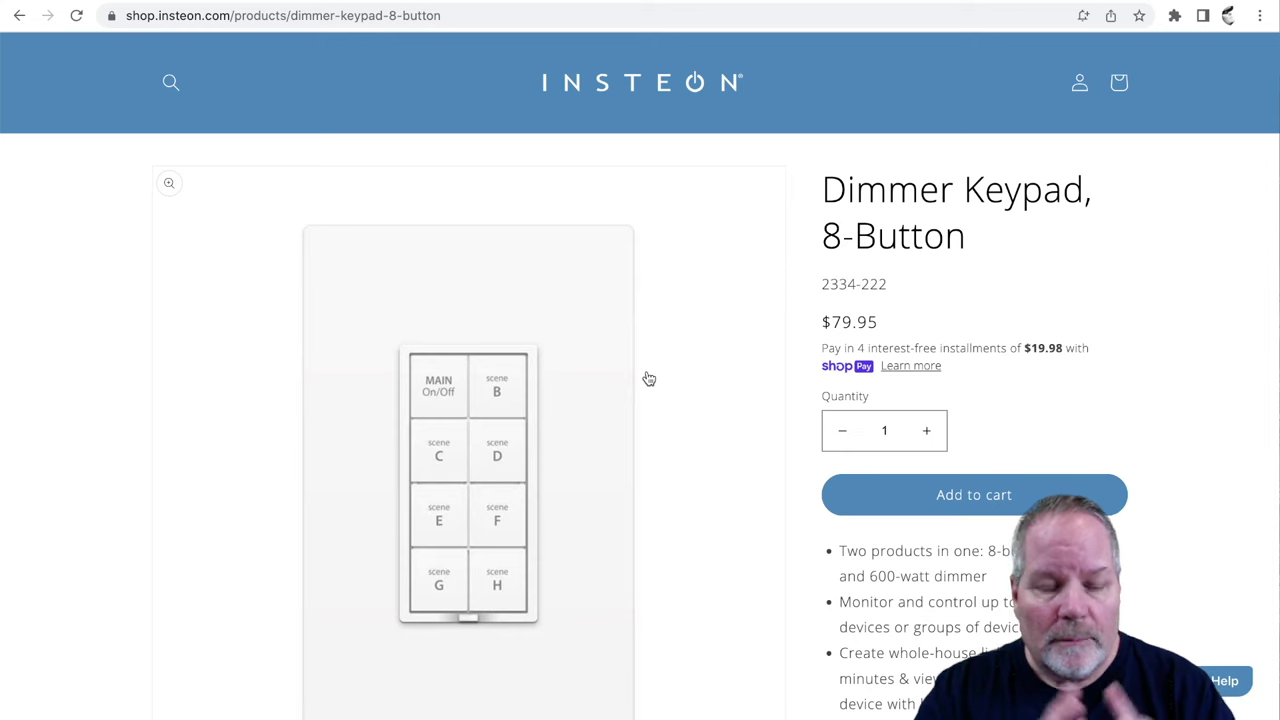
key(ctrl+Tab)
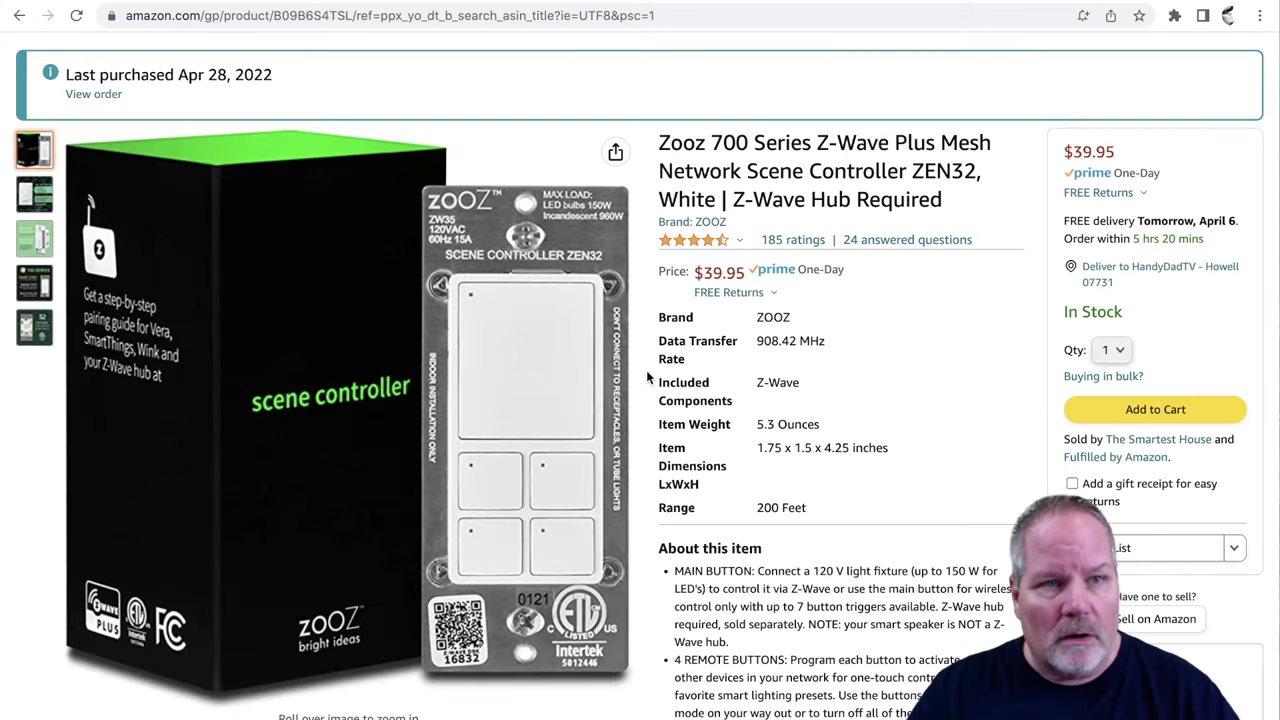